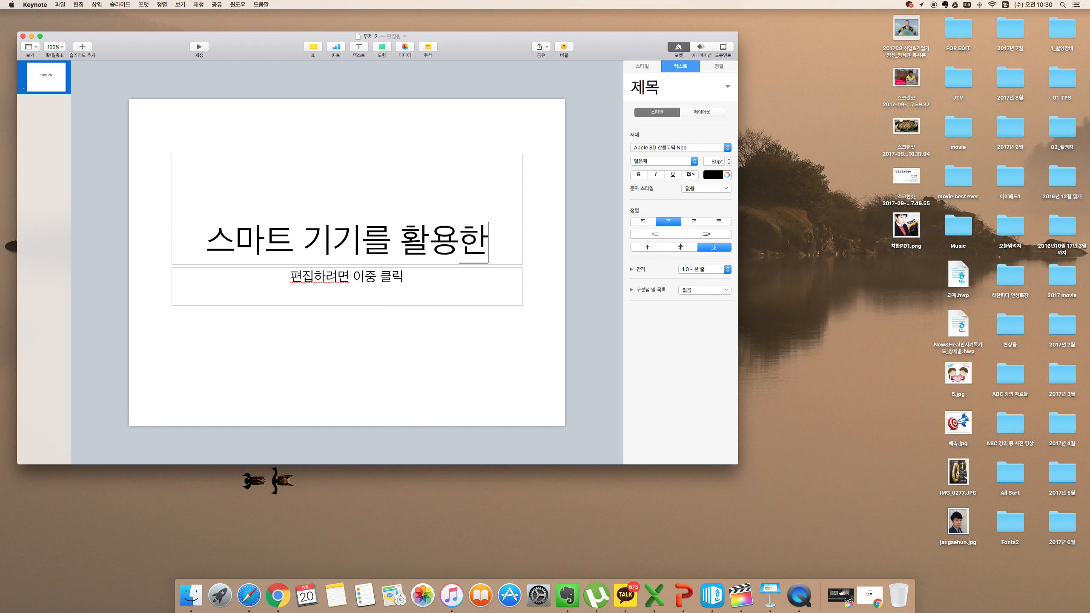
Complete the slide title so it reads "스마트 기기를 활용한 수업 활성화"
text(ㄷㅅ)
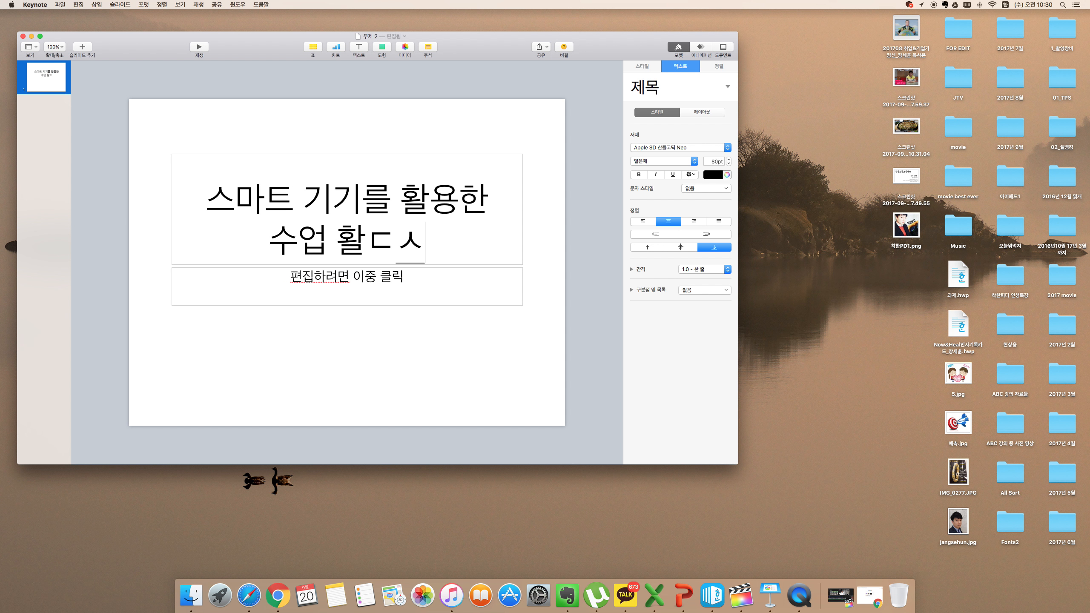
key(BackSpace)
key(BackSpace)
text(성화)
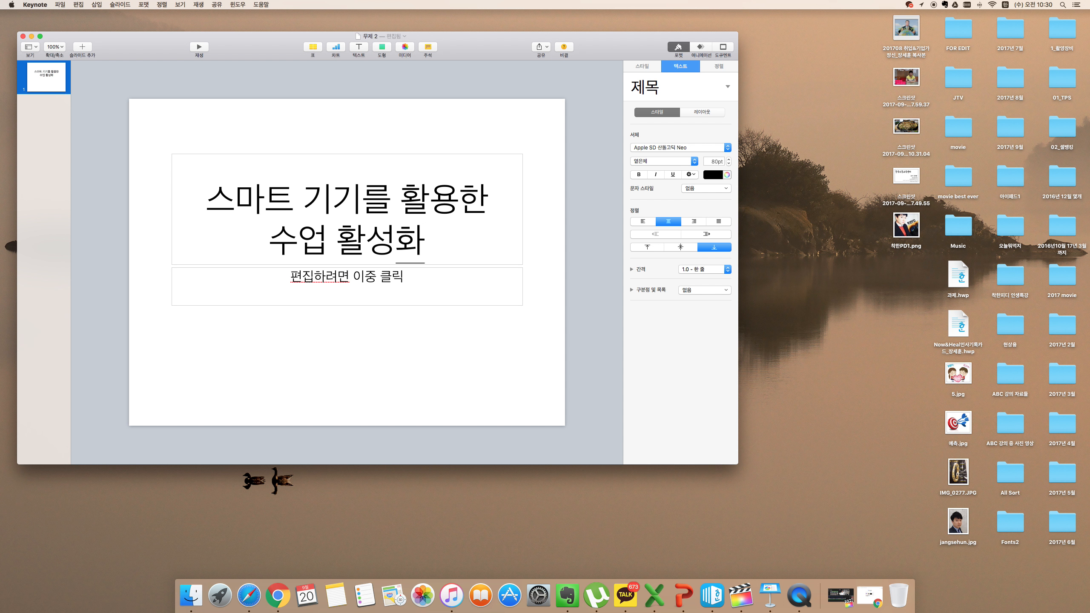
Replace the subtitle placeholder with "강사" followed by the instructor's full name
click(367, 290)
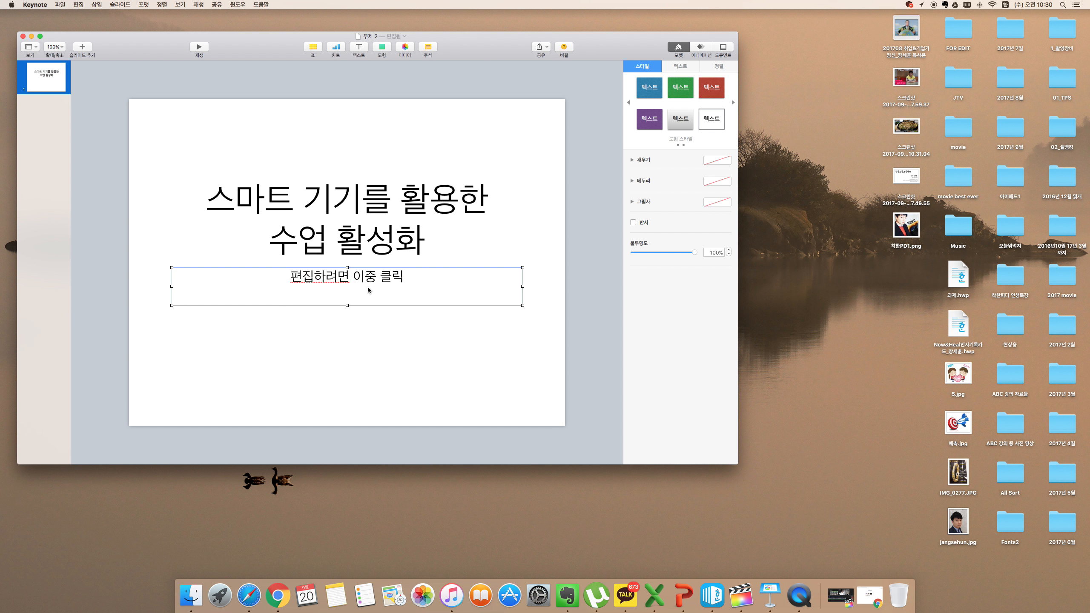
text(강사 장세)
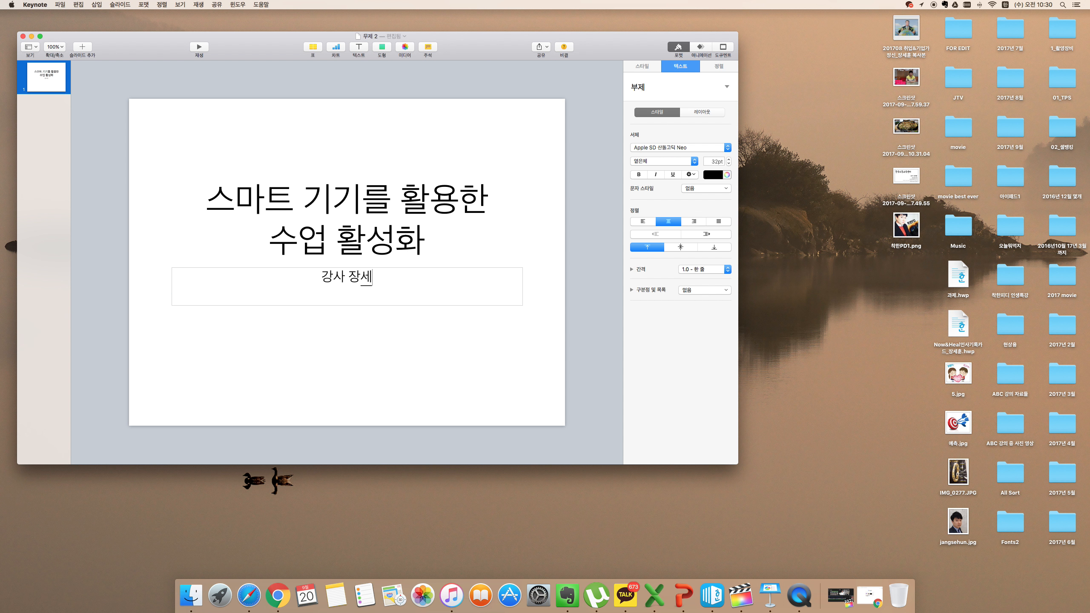
text(훈)
key(Left)
key(Left)
click(395, 334)
Narrow the subtitle box to fit its text and move it to the slide's lower-right corner
click(509, 290)
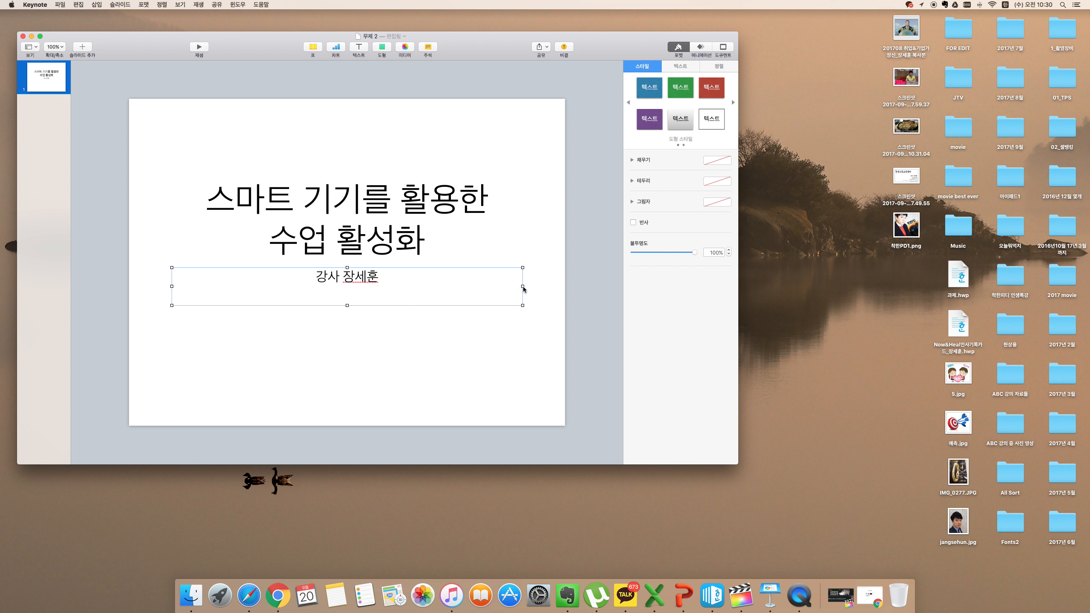
drag(523, 289, 314, 284)
drag(241, 277, 491, 379)
click(489, 310)
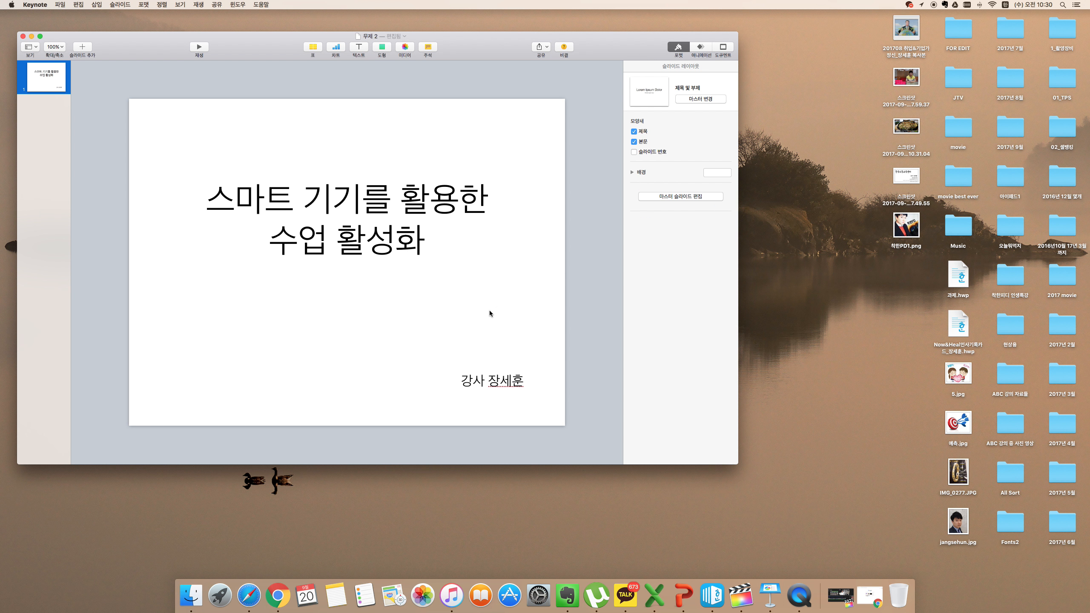
Move the title slightly lower, towards the middle of the slide
drag(409, 249, 406, 276)
click(410, 325)
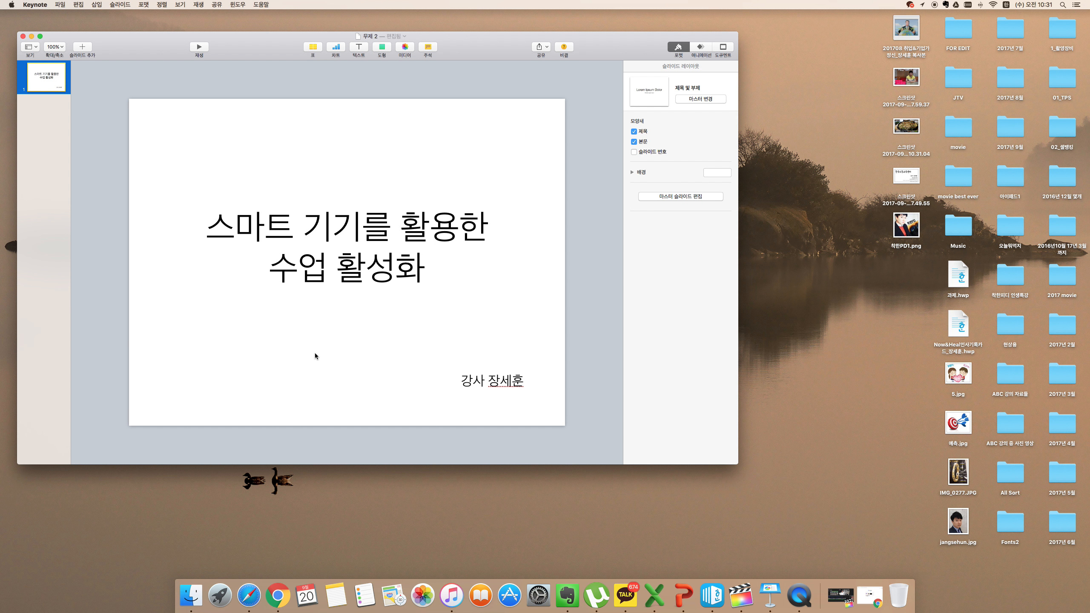
click(380, 282)
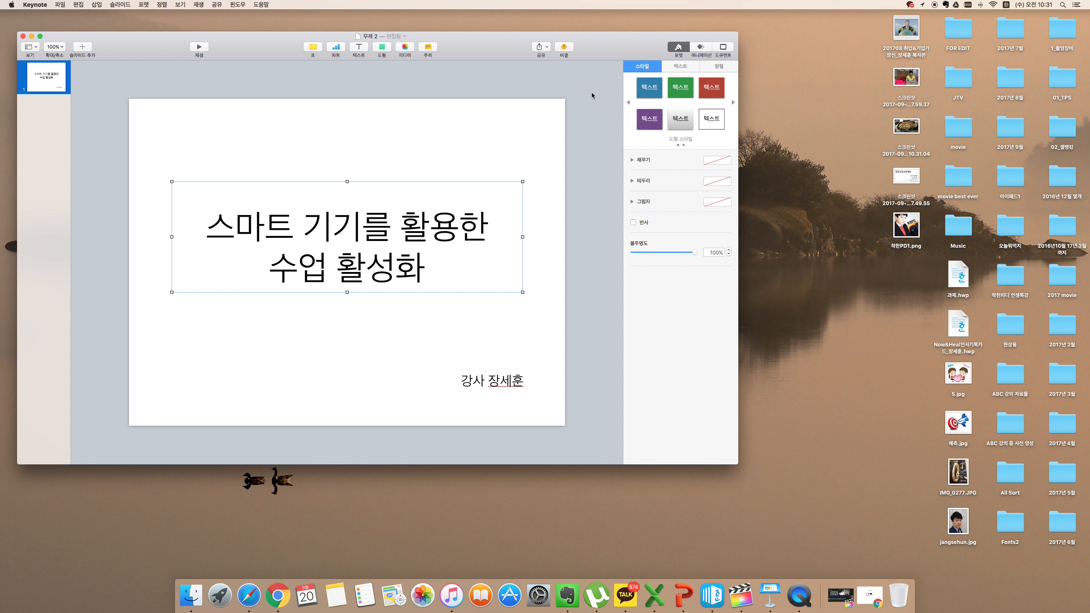
mouse_move(601, 43)
mouse_down()
mouse_move(936, 53)
mouse_move(555, 71)
mouse_move(610, 56)
mouse_up()
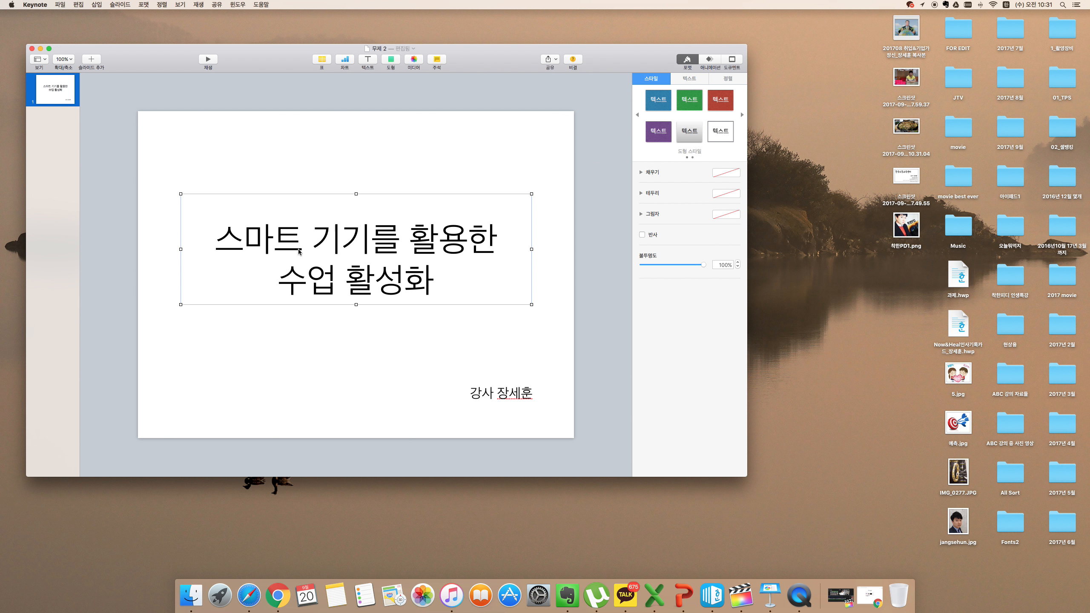
click(301, 365)
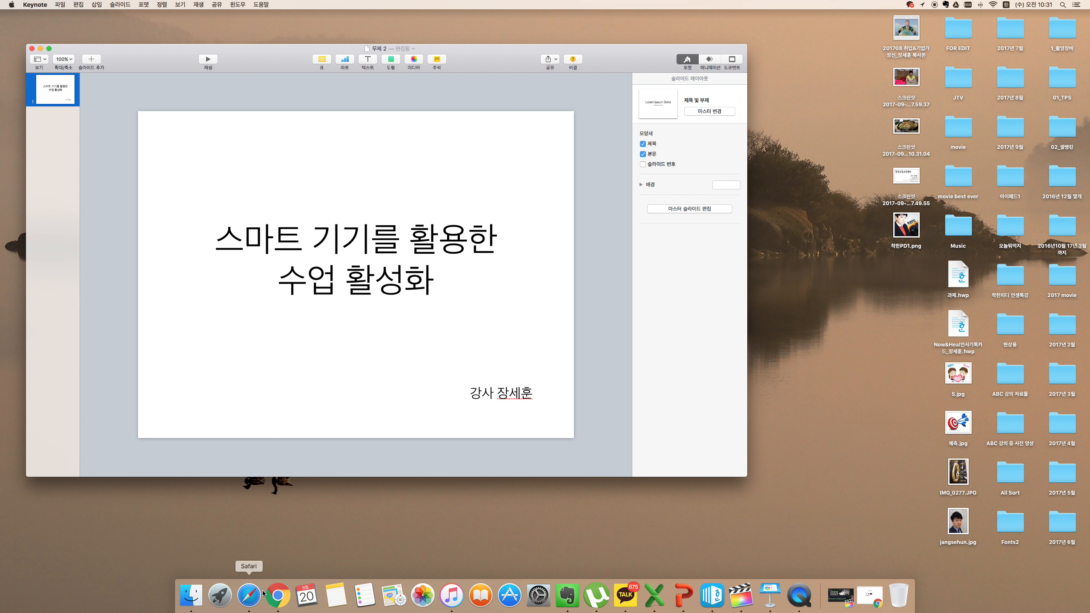
Switch to Chrome, search Google Images for "스마트기기" and open the picture of a hand touching a smartphone with colourful confetti
click(278, 596)
click(570, 188)
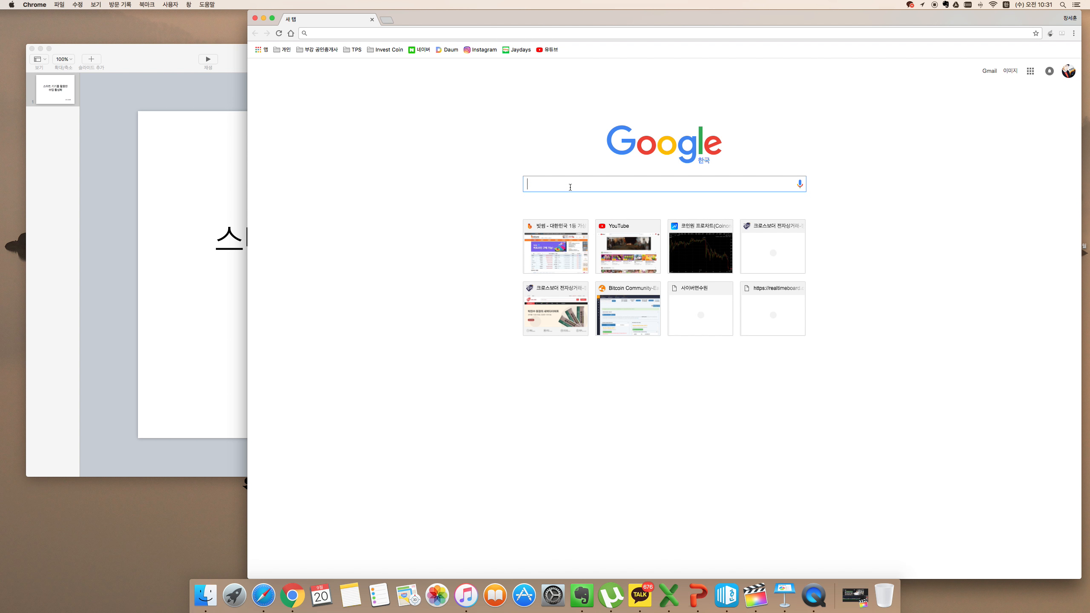
text(스마트기기)
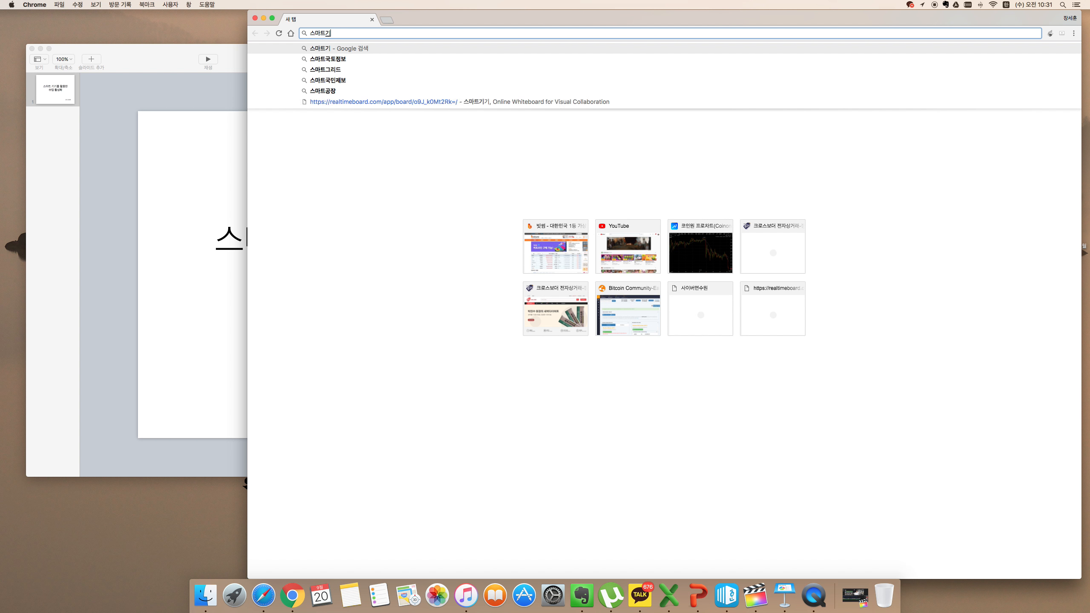
key(Return)
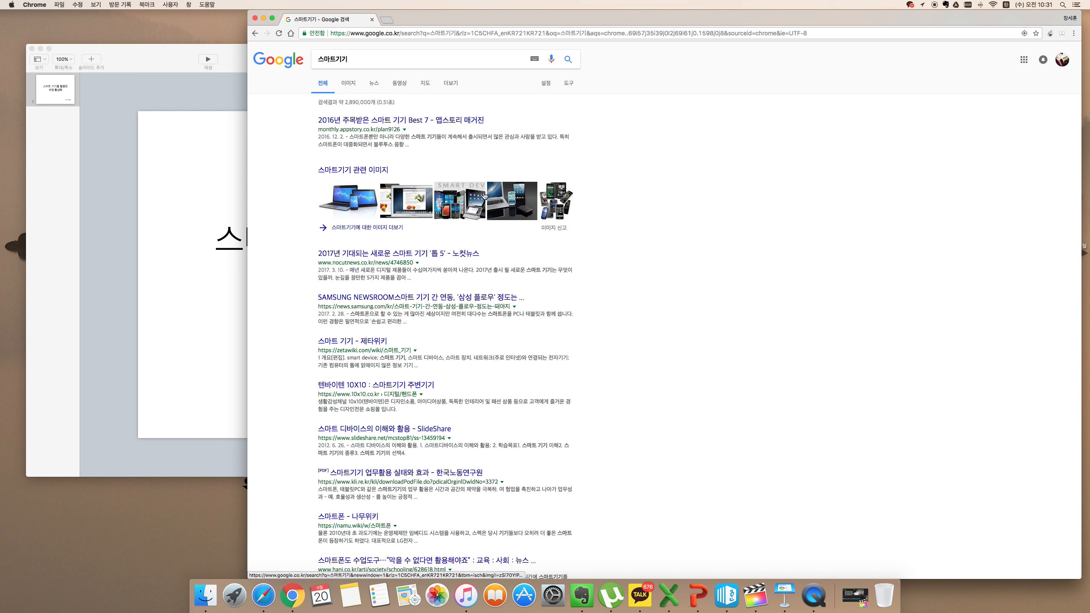
click(354, 87)
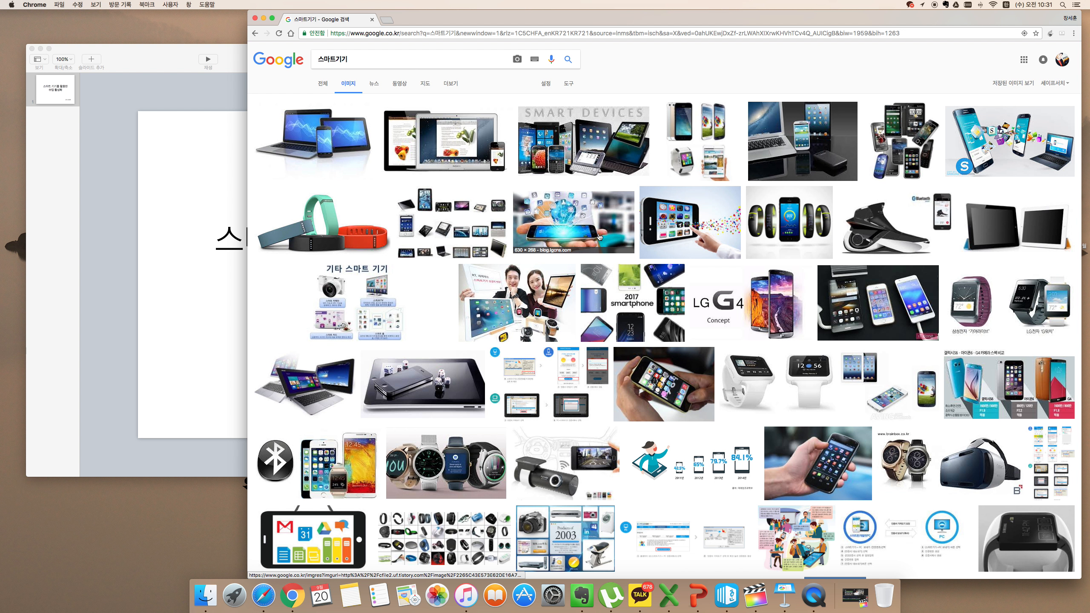
click(675, 229)
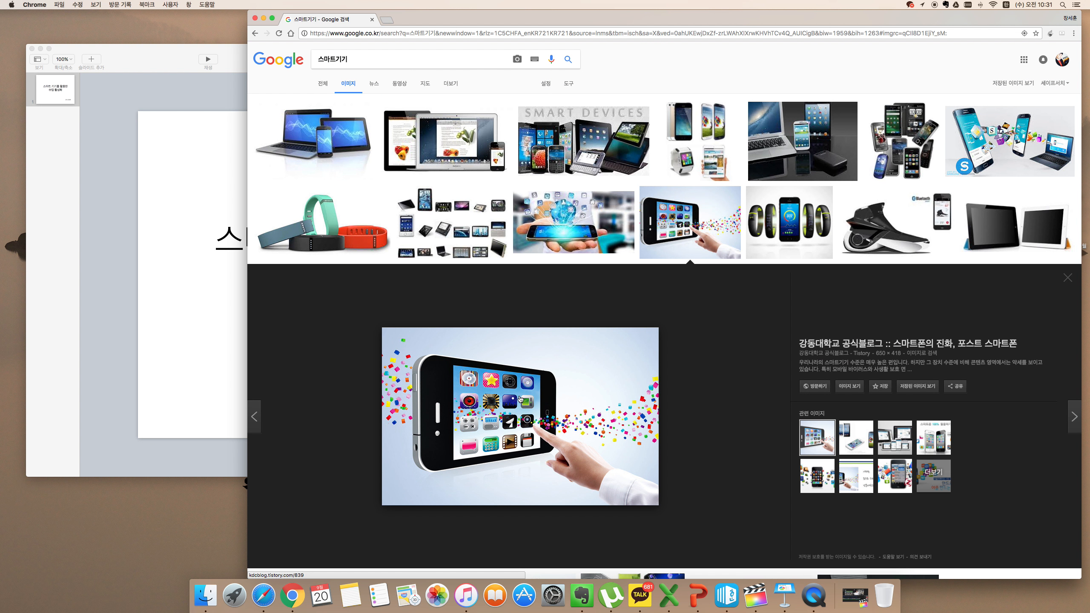
Save the smartphone picture to the downloads folder as a JPEG named "스마트기기1"
right_click(521, 400)
click(533, 458)
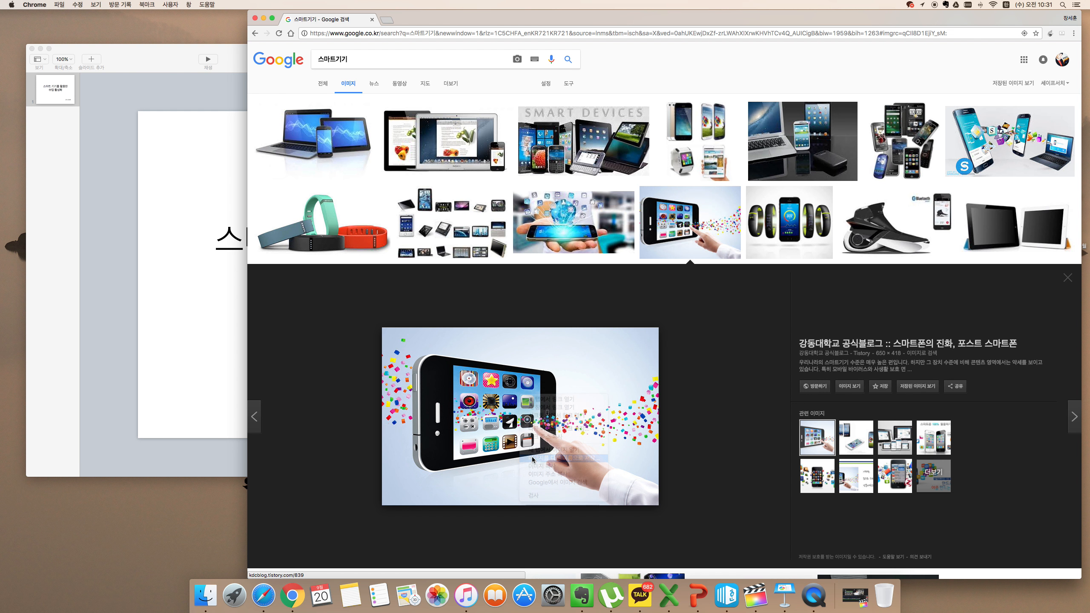
text(스마)
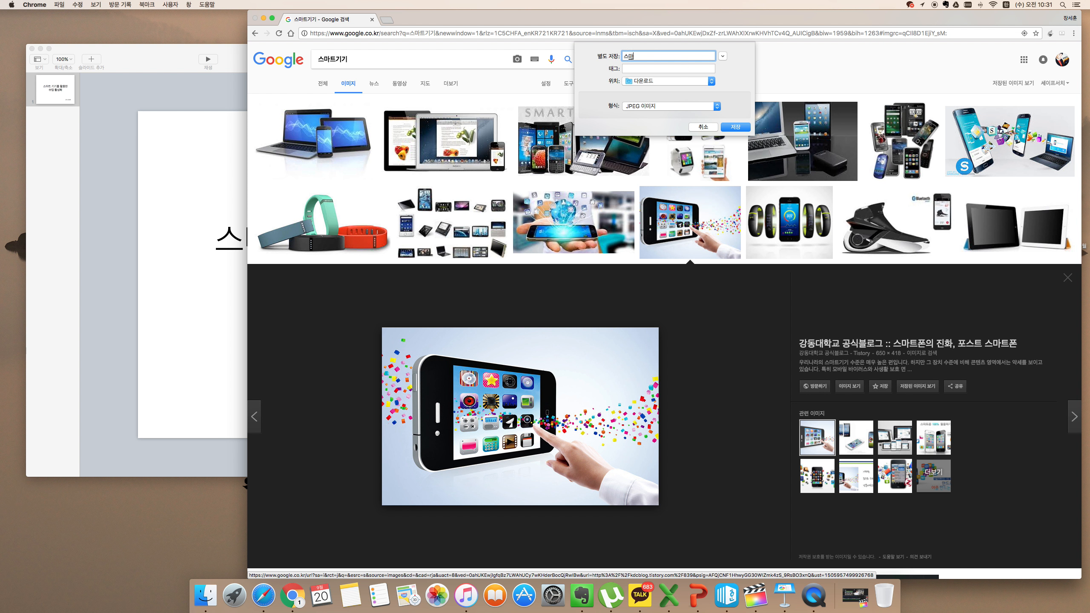
text(트기기1)
click(736, 127)
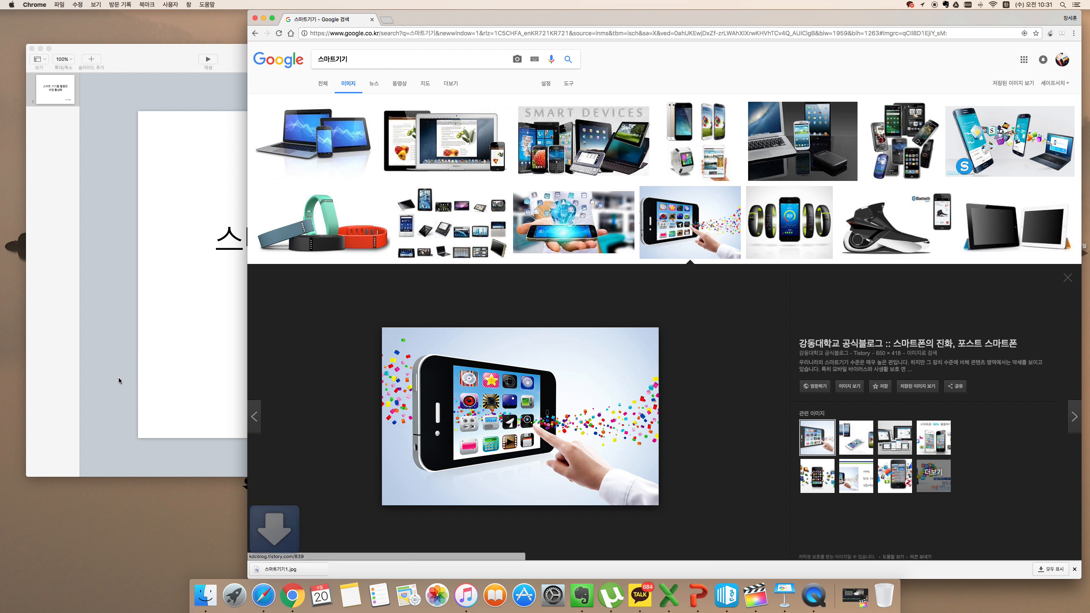
Insert the downloaded 스마트기기1.jpg into the Keynote slide and place it in the slide's upper-left corner
click(119, 386)
drag(257, 569, 260, 380)
drag(335, 342, 350, 167)
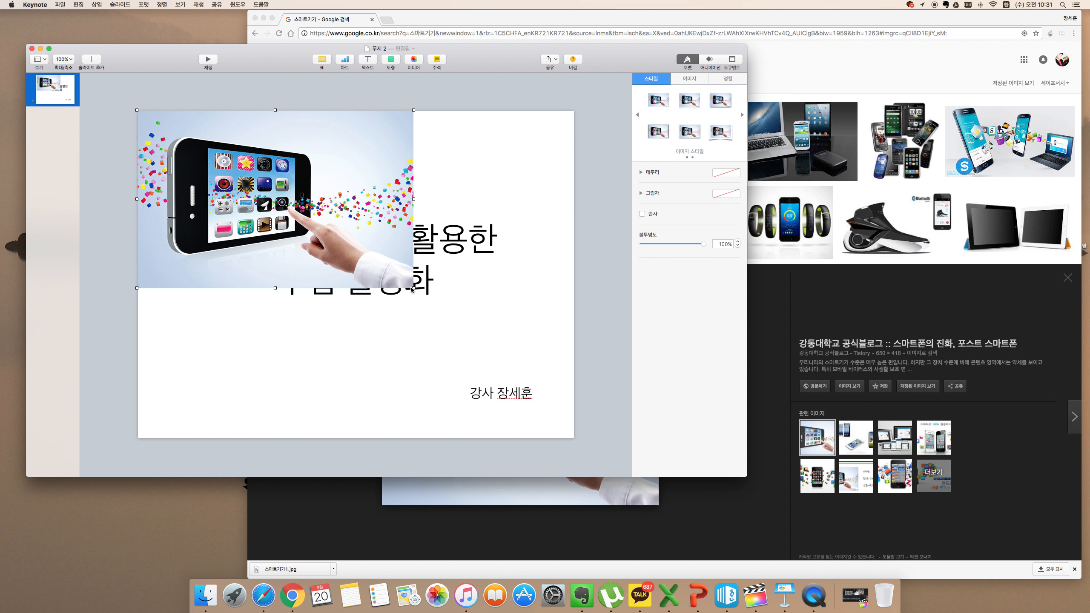
Enlarge the smartphone picture to cover most of the slide and send it behind the title and subtitle
drag(413, 288, 560, 462)
drag(488, 318, 454, 328)
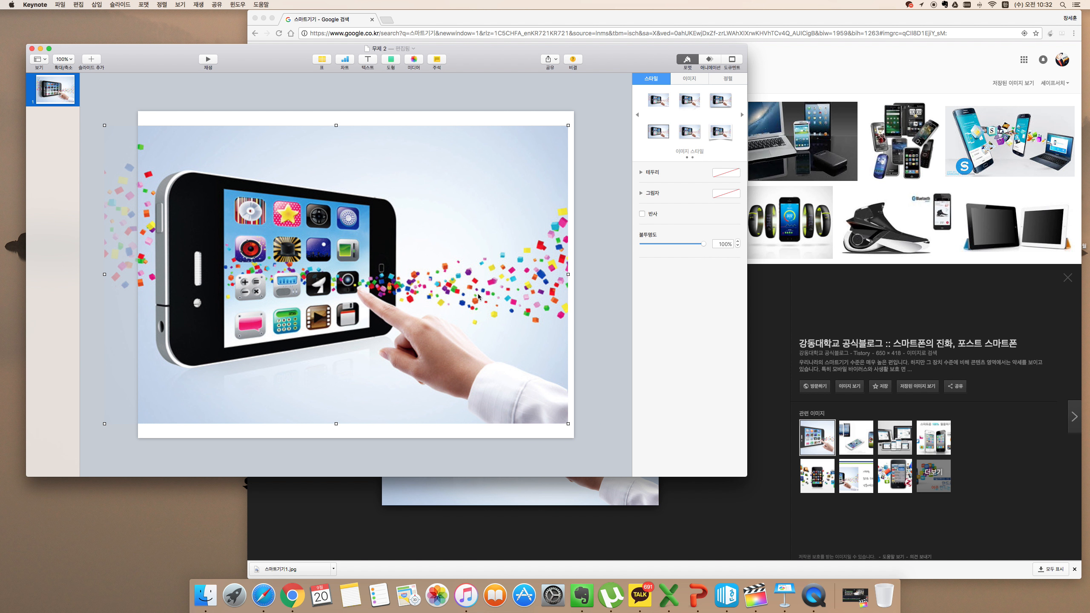
right_click(466, 275)
click(483, 286)
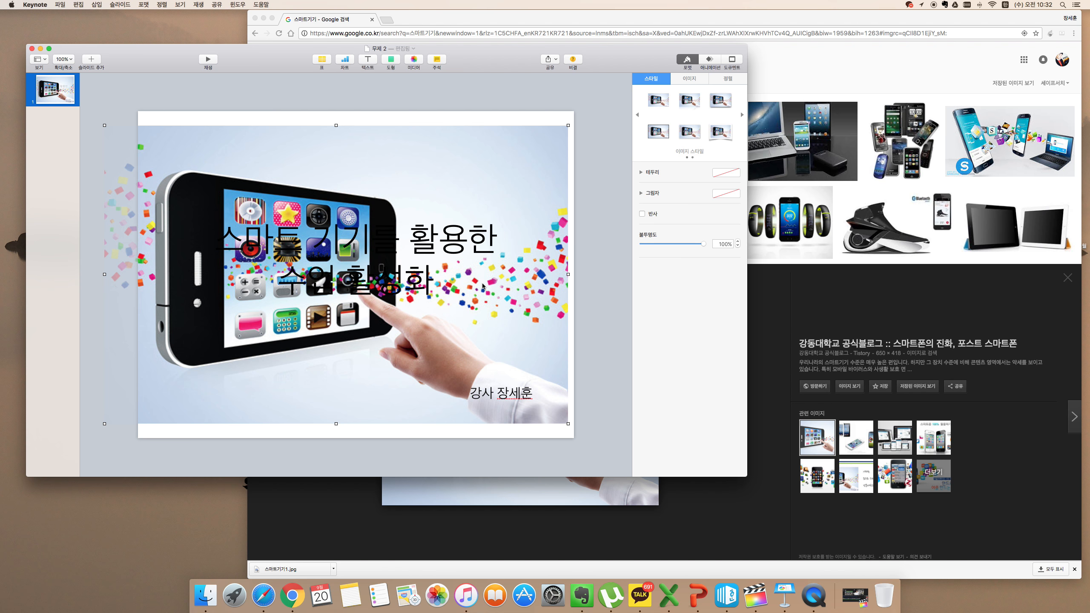
Change the title's font to 210 콤퓨타세탁
click(459, 254)
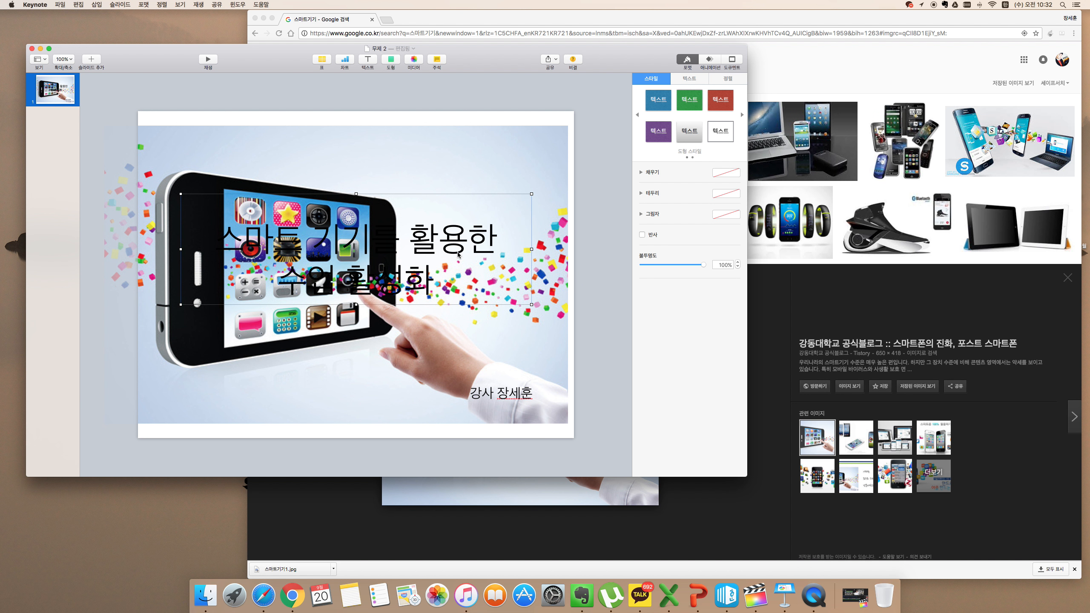
click(694, 79)
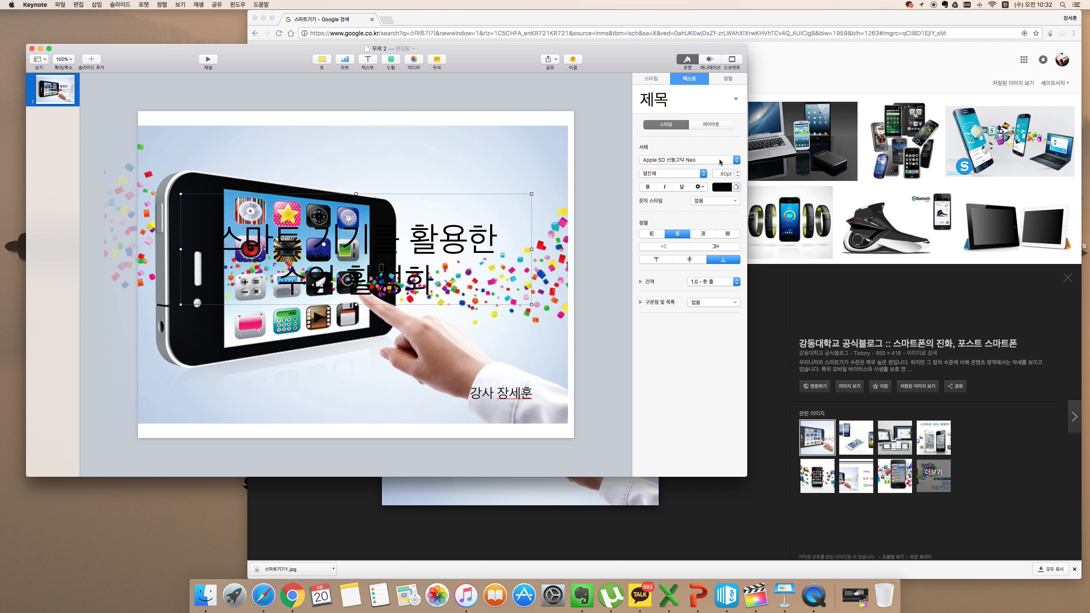
click(721, 162)
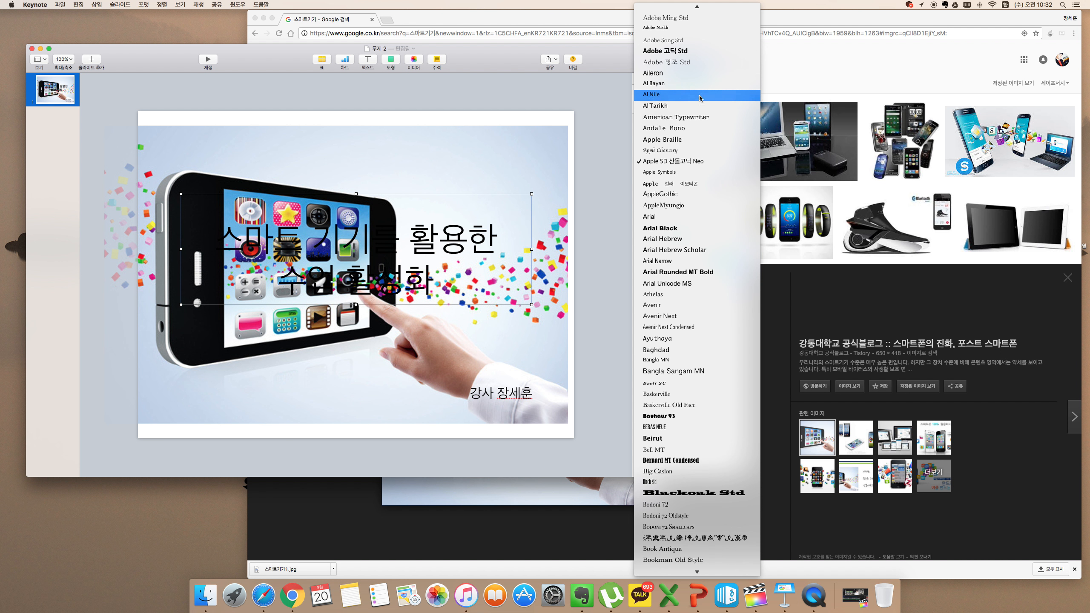
scroll(693, 212, up, 6)
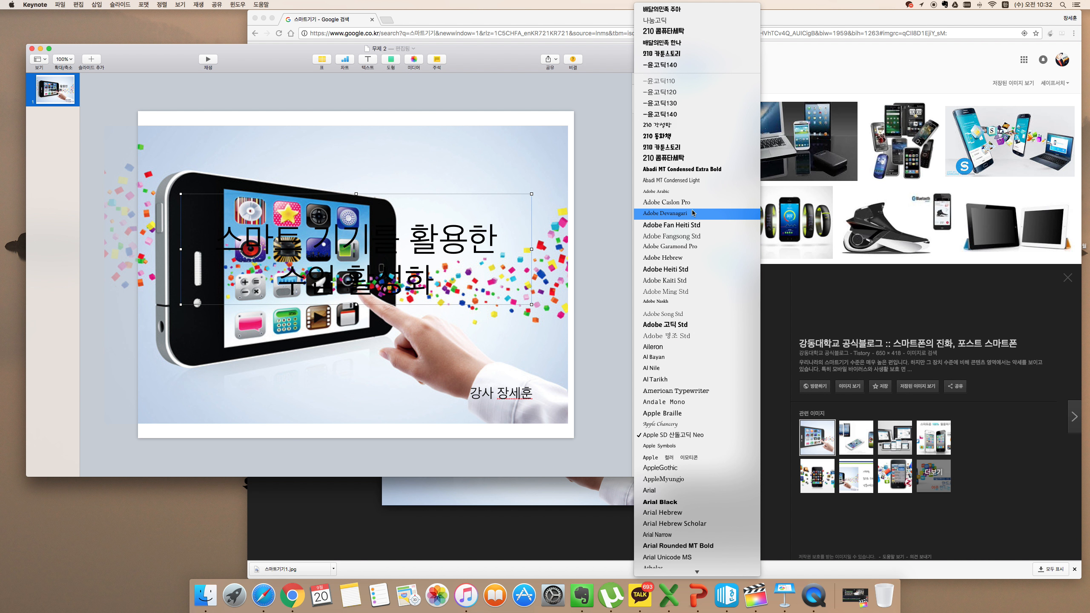
click(686, 158)
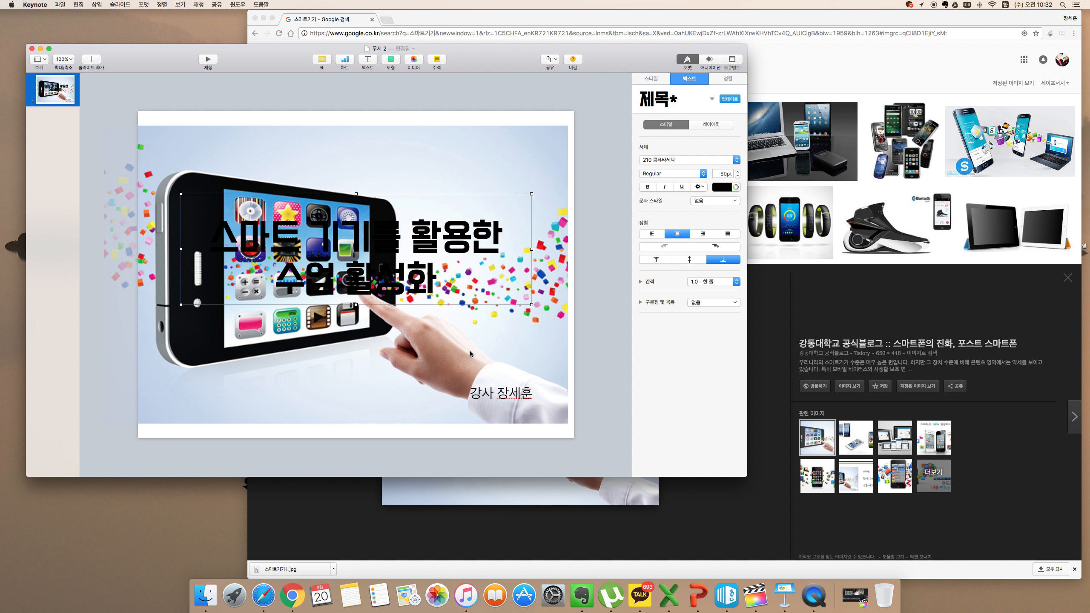
Change the subtitle's font to 210 콤퓨타세탁 as well
click(503, 385)
click(705, 161)
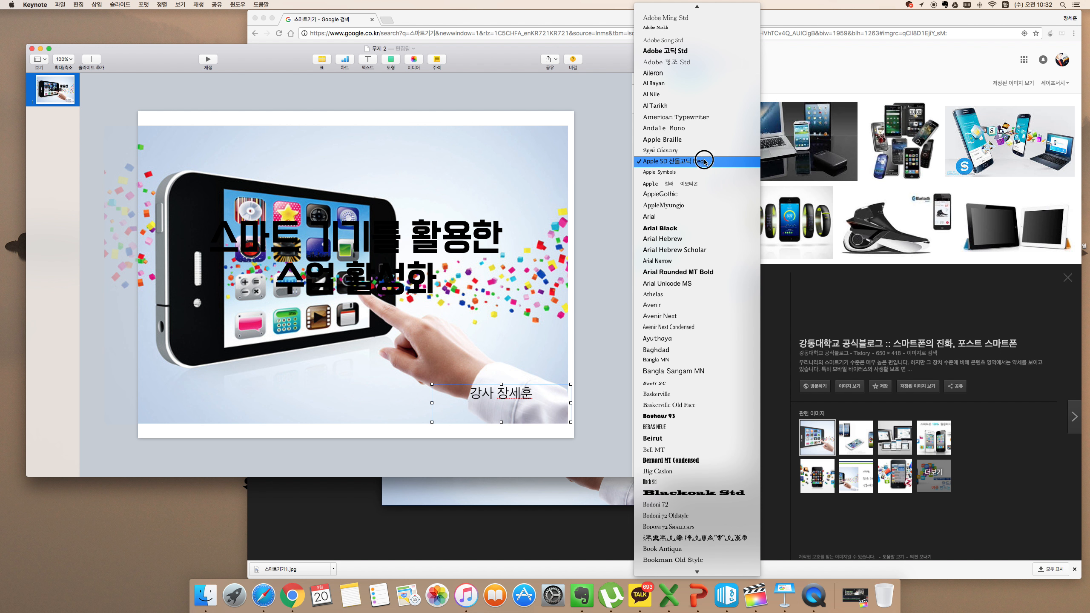
scroll(704, 155, up, 10)
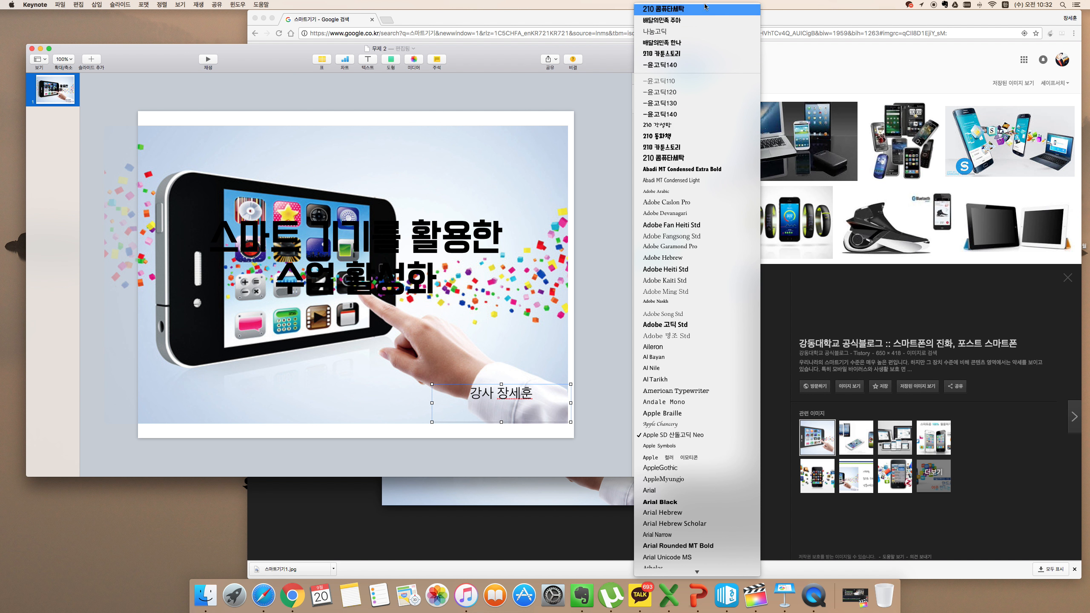
click(705, 10)
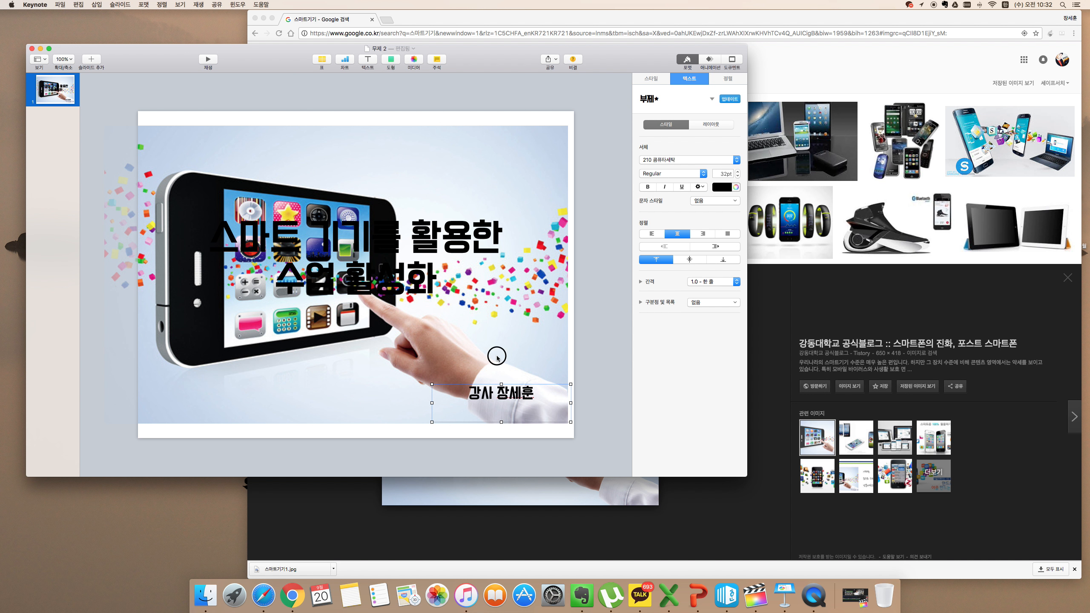
Try a lower position for the title over the phone and shift the background picture slightly up
click(428, 287)
click(428, 287)
drag(428, 287, 420, 333)
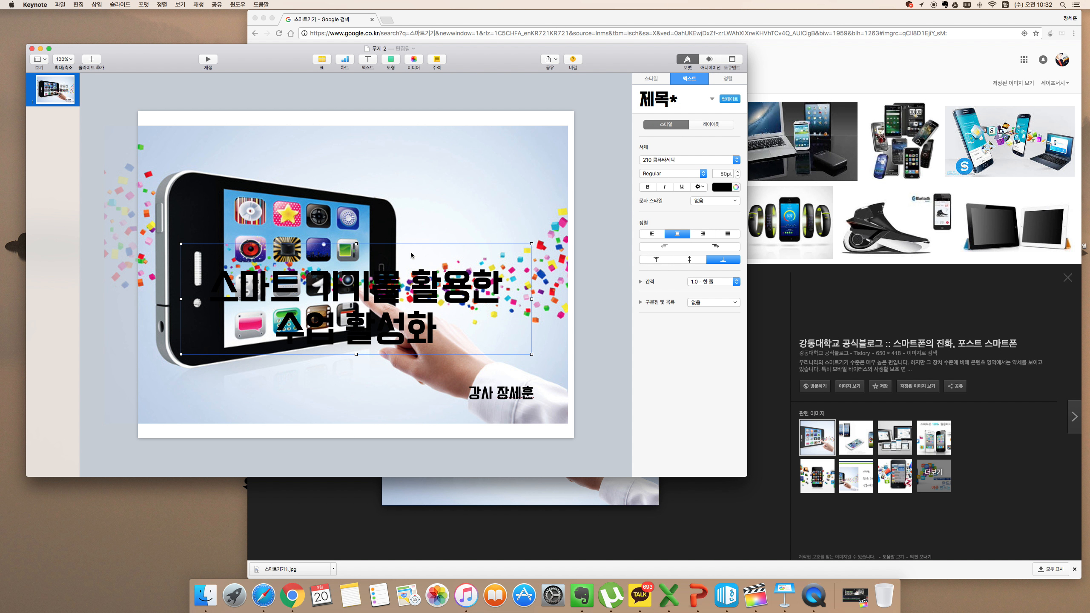
mouse_move(391, 234)
mouse_down()
mouse_move(391, 222)
mouse_move(391, 231)
mouse_up()
drag(391, 286, 391, 268)
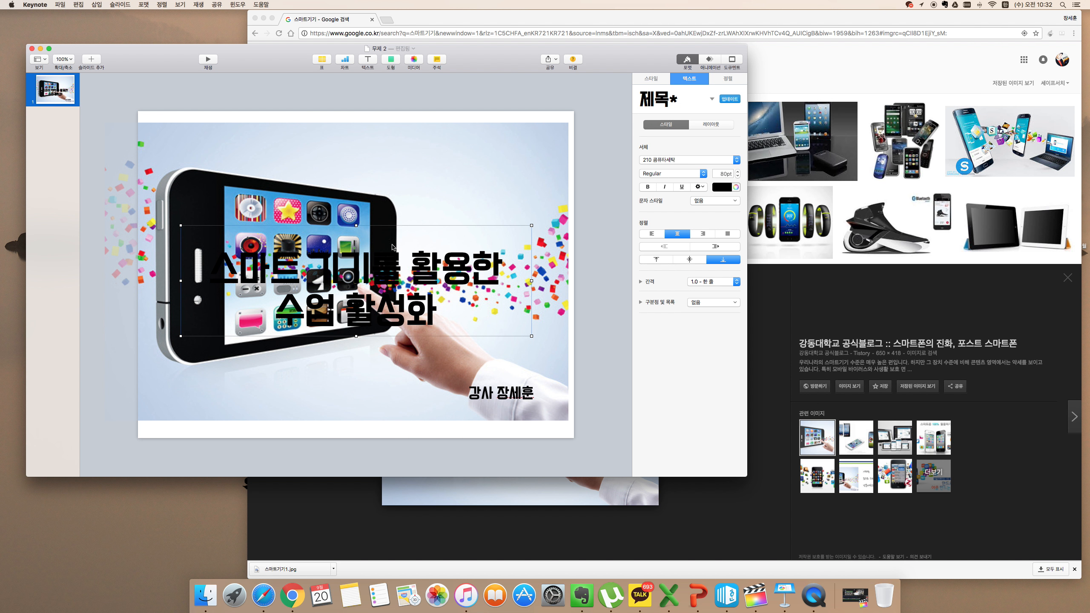
Reduce the background picture's opacity to about 69%
click(405, 196)
drag(703, 244, 686, 244)
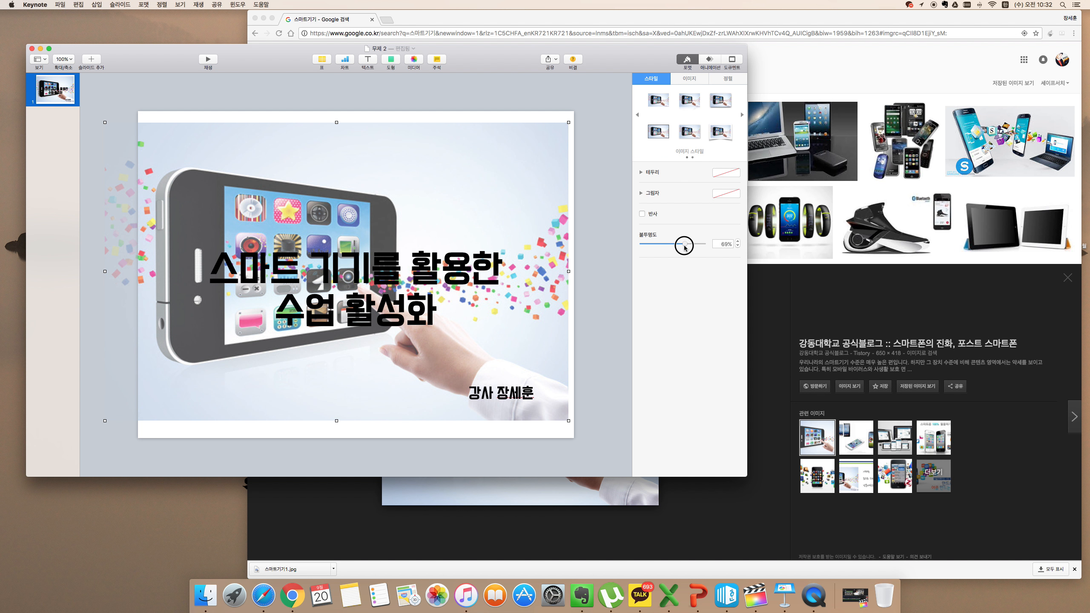
Move the title to the upper part of the slide and shift the background picture down to the slide's bottom edge
drag(439, 251, 428, 150)
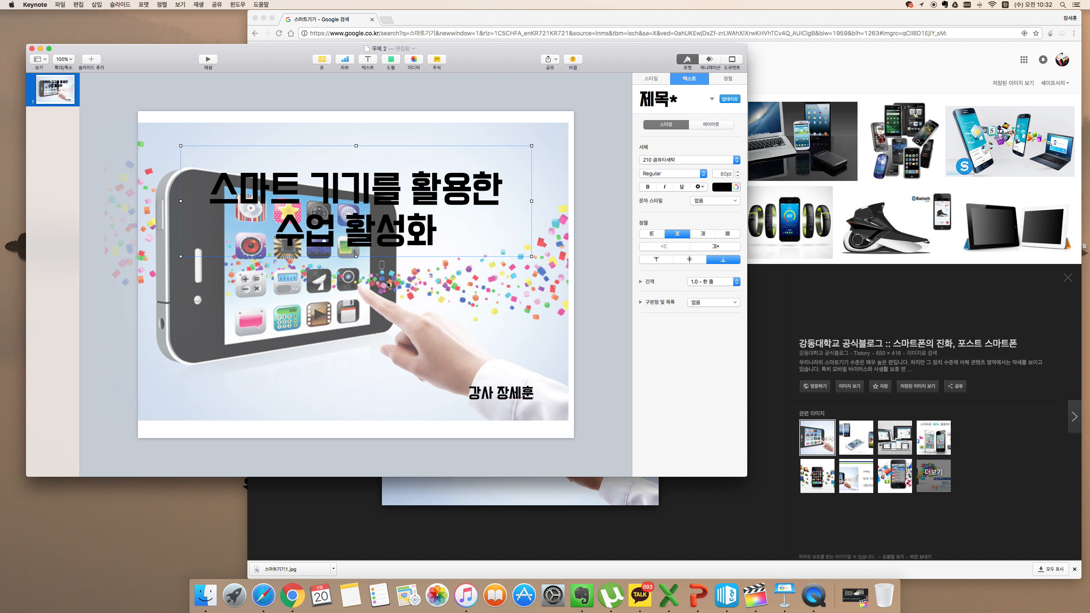
drag(386, 285, 385, 302)
drag(401, 239, 401, 240)
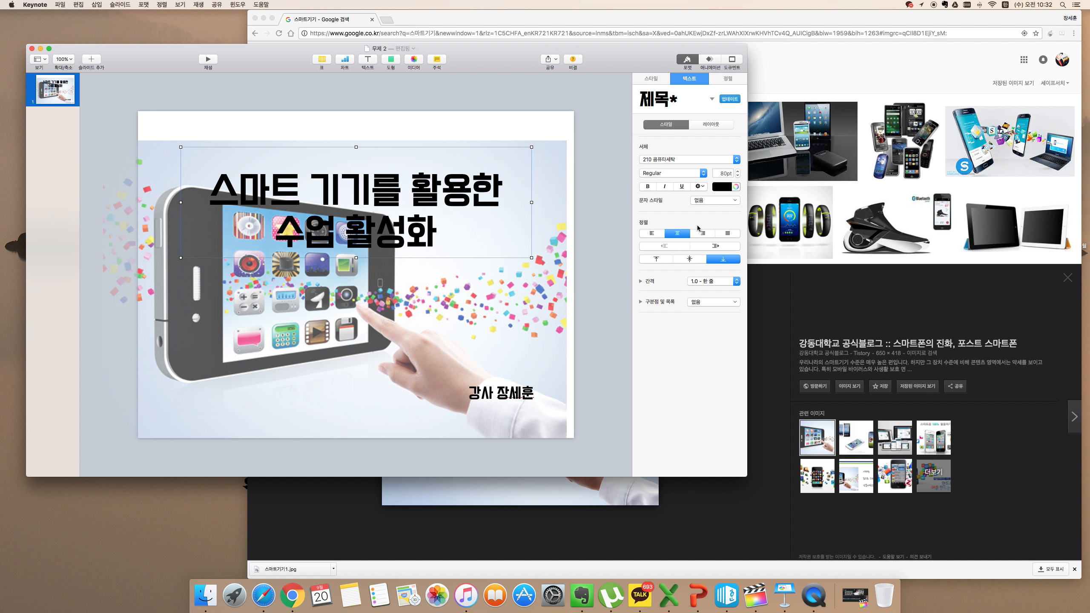
Add a shadow to the title text, colour the shadow white and set its angle to 326°
click(702, 189)
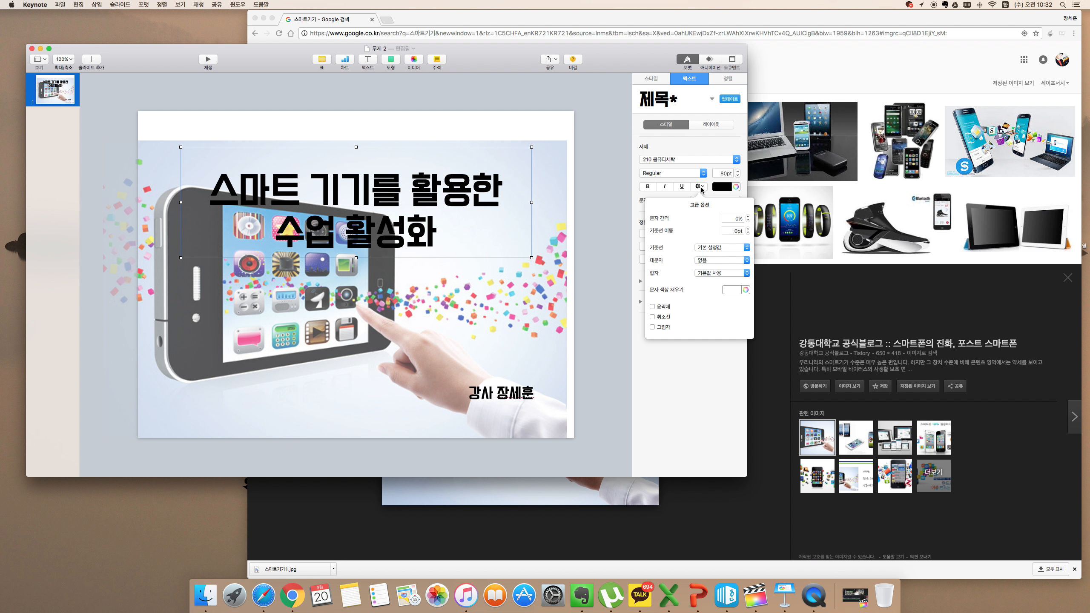
click(653, 307)
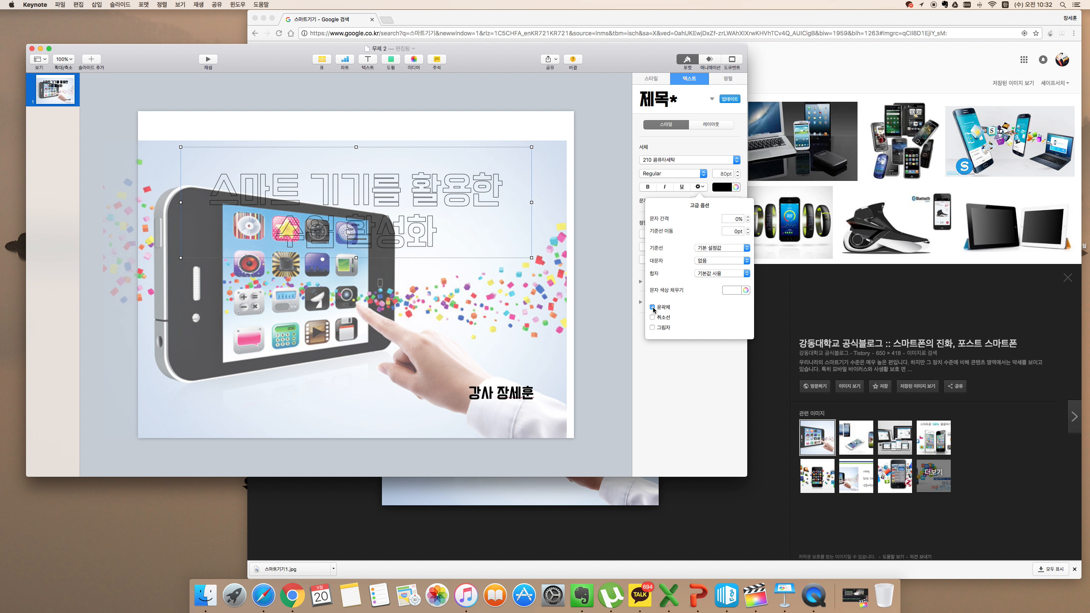
click(653, 308)
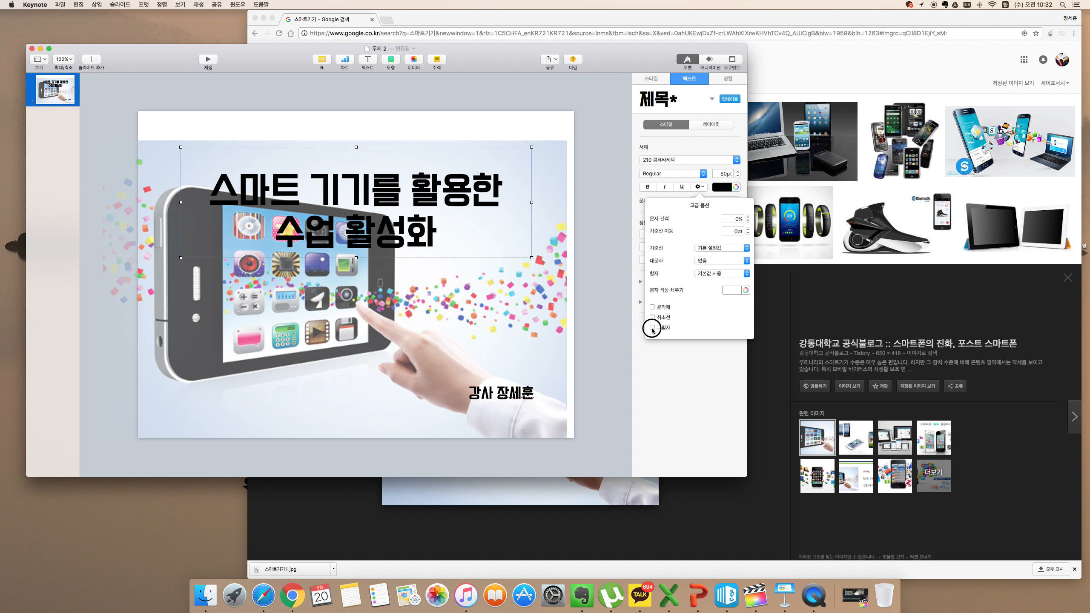
click(652, 328)
click(735, 364)
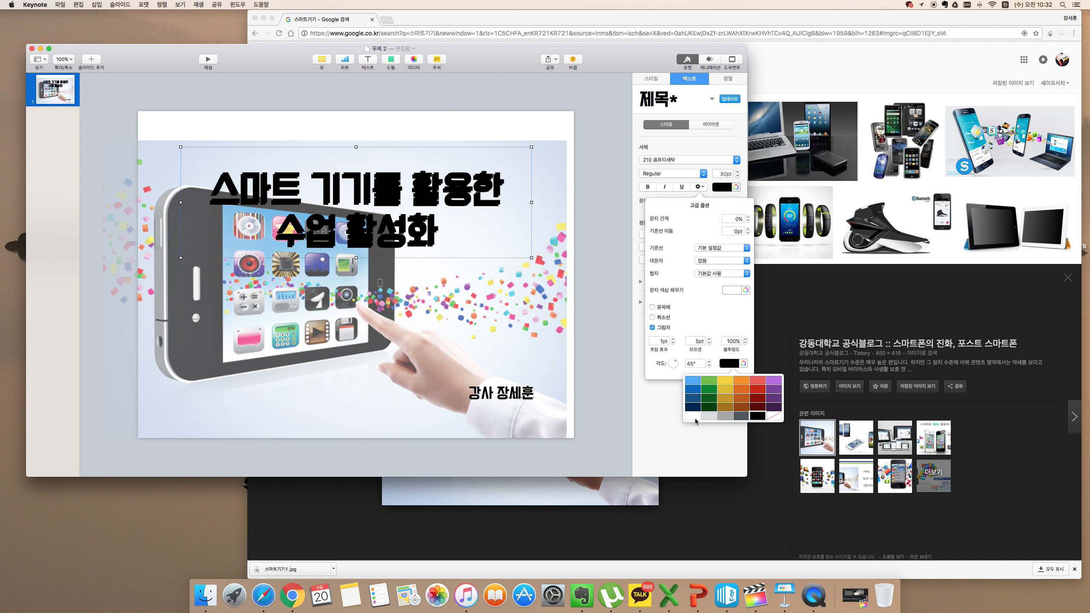
click(693, 416)
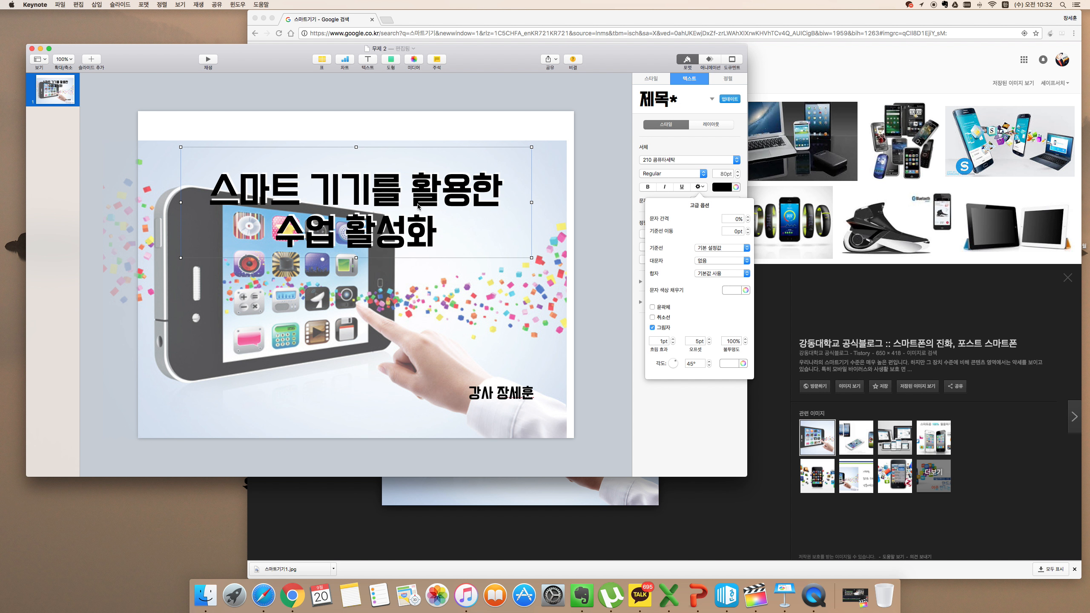
drag(675, 363, 662, 356)
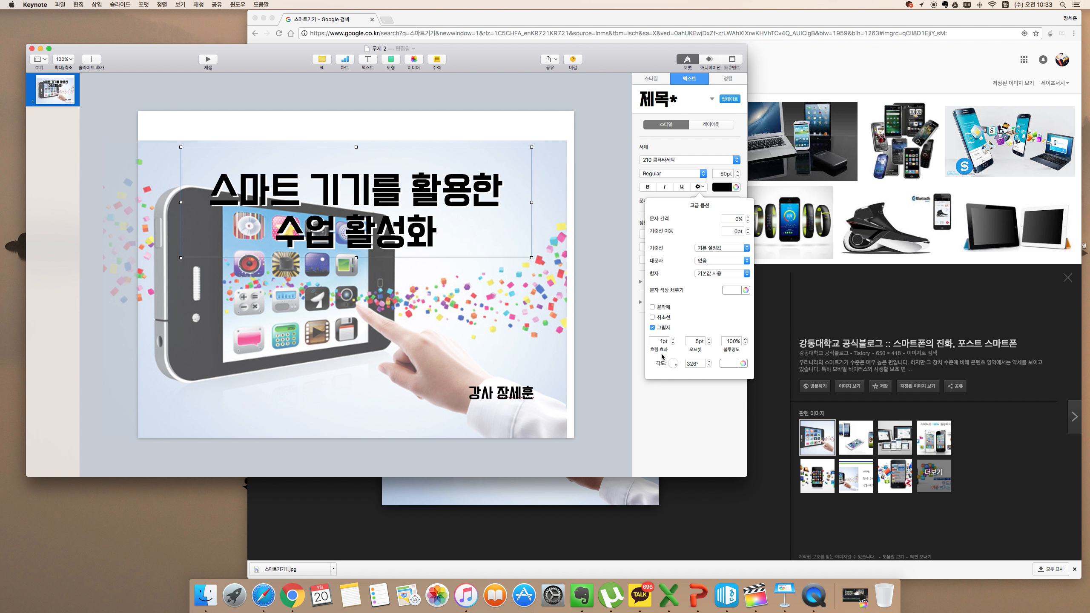
Reduce the background picture's opacity to about 41% and reposition the picture and title so the title sits mid-slide over the phone
drag(373, 193, 372, 177)
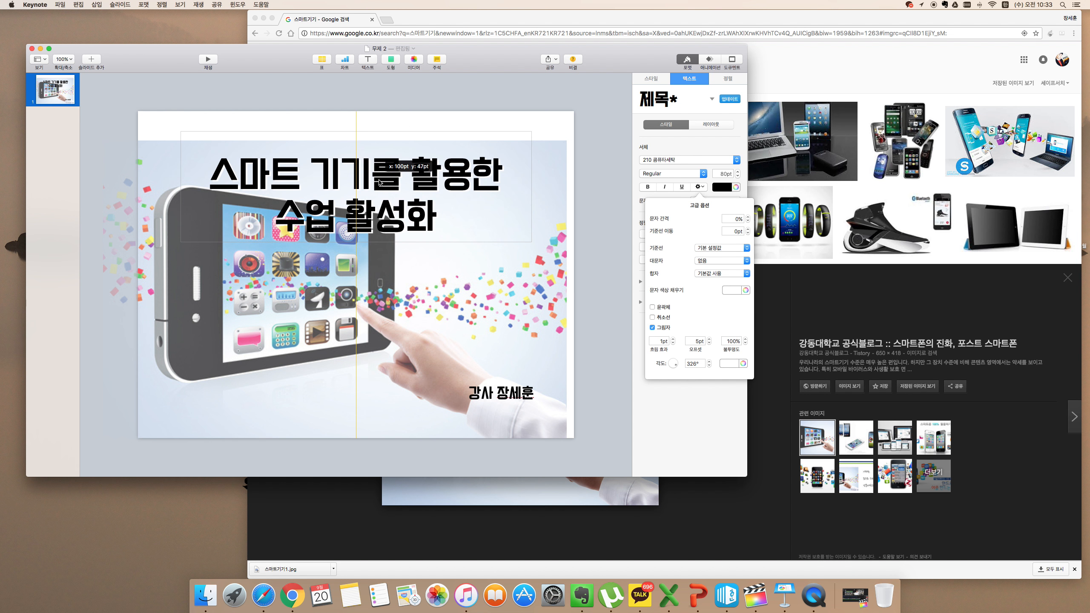
click(350, 257)
drag(682, 245, 667, 244)
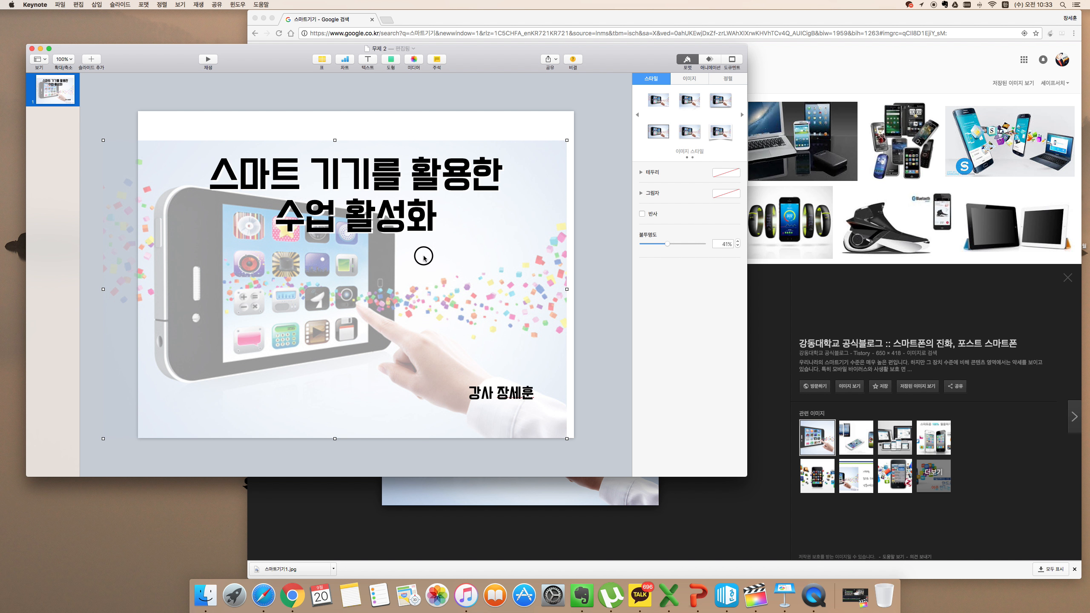
drag(423, 253, 428, 297)
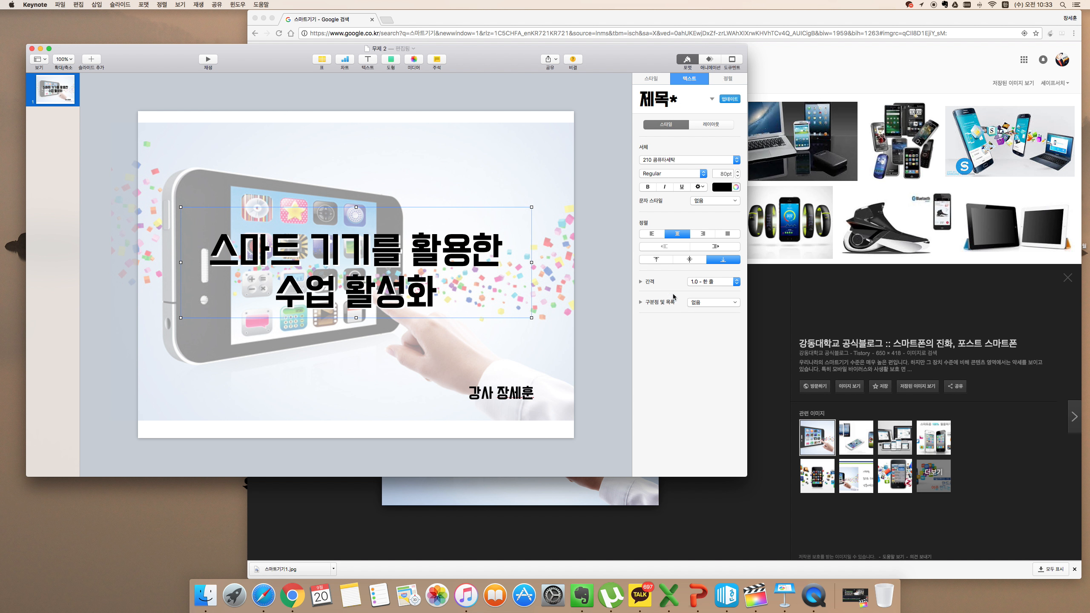
Set the title's shadow blur to 5 pt and its angle to 340°
click(704, 189)
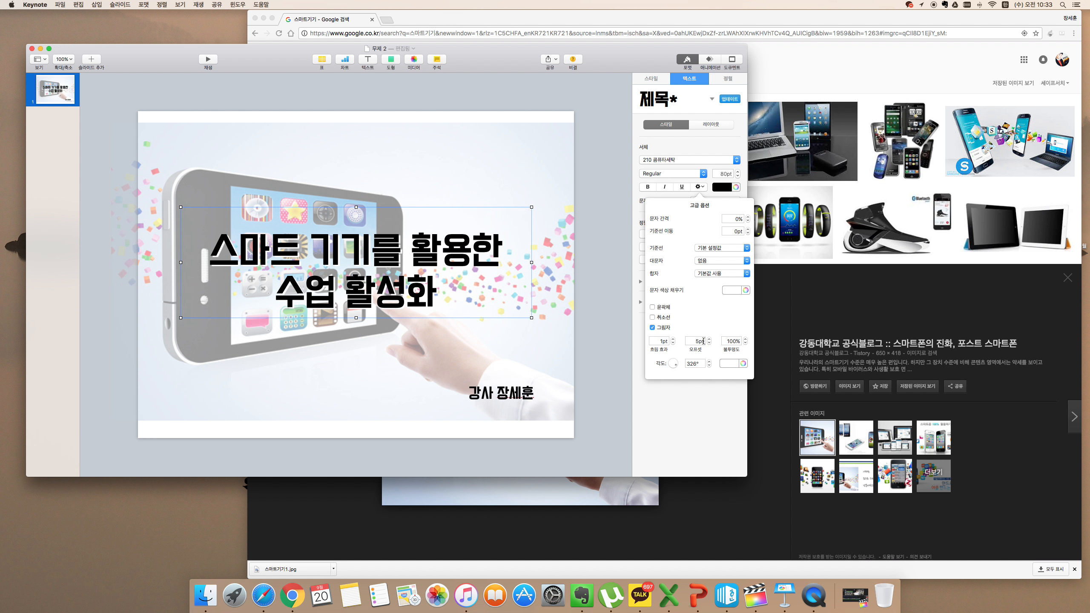
click(672, 340)
click(672, 339)
click(673, 339)
click(673, 339)
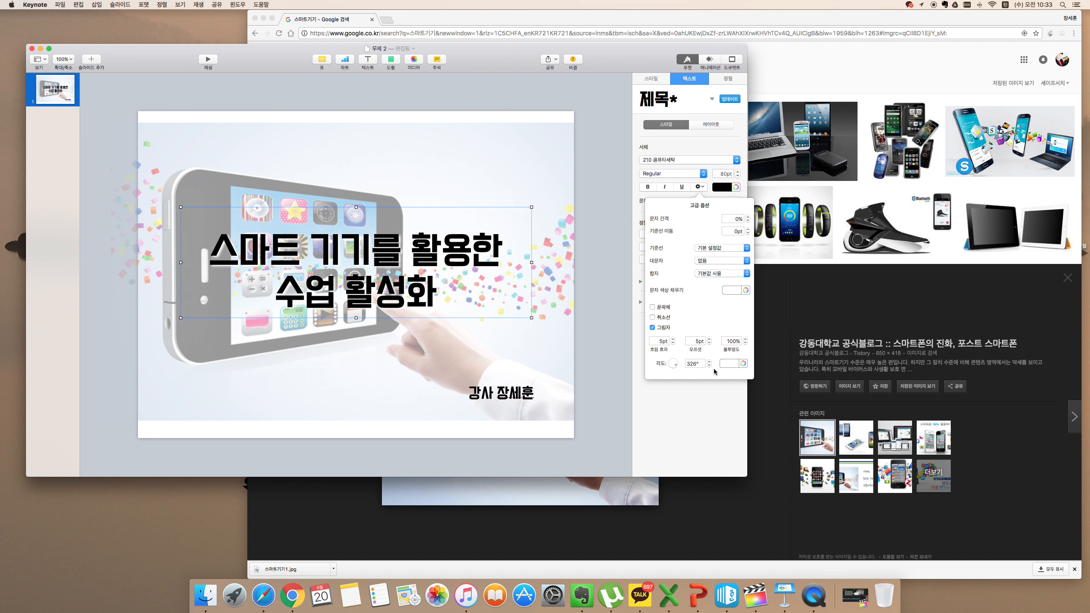
click(677, 368)
drag(678, 368, 677, 366)
click(607, 373)
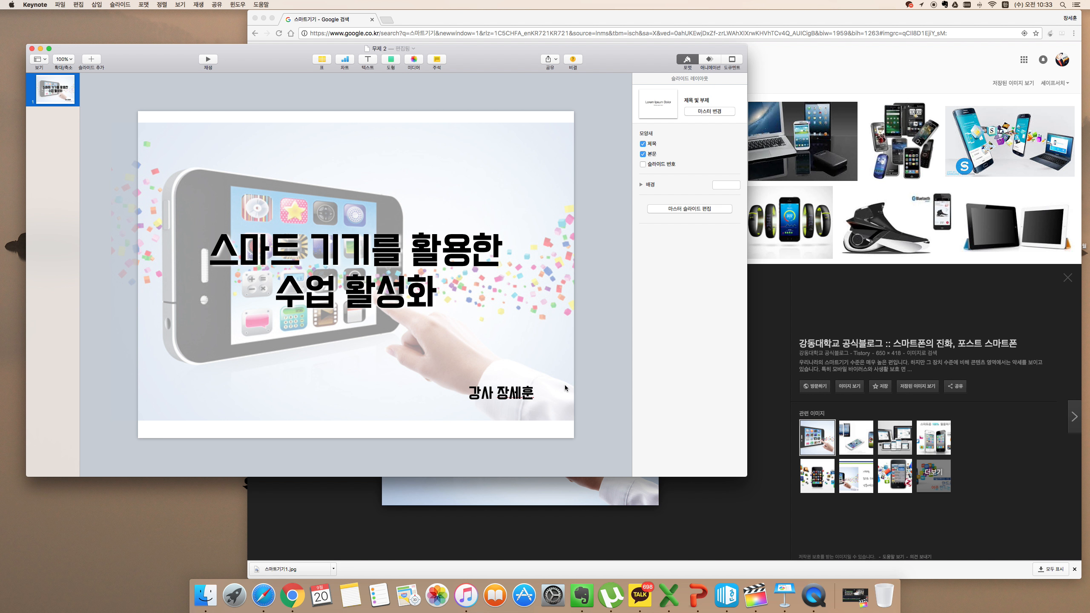
Try red for the word 활용한 in the title, and for the entire title text
click(468, 271)
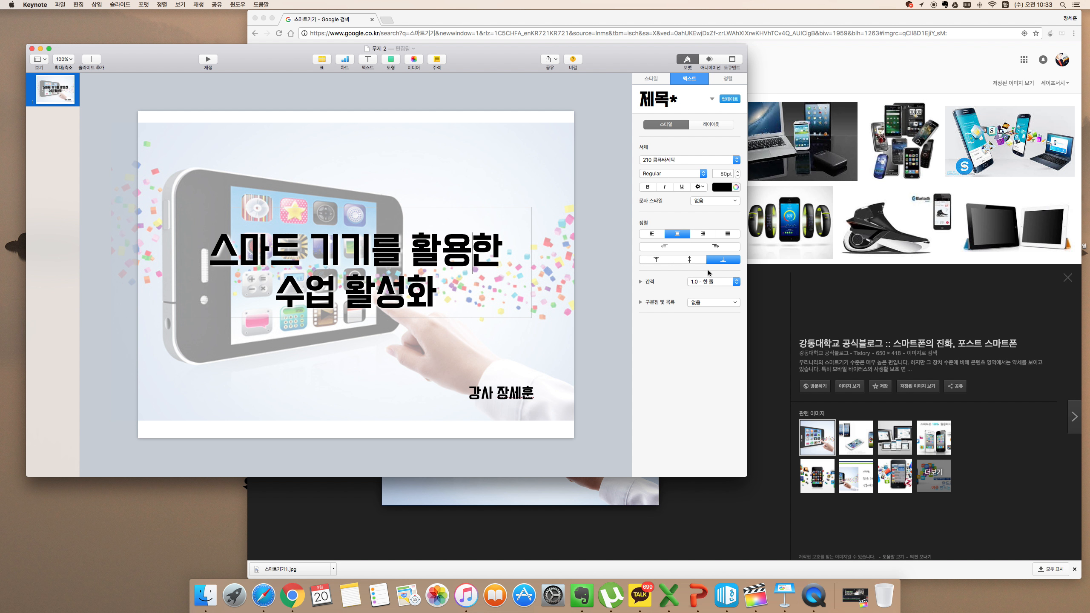
click(729, 188)
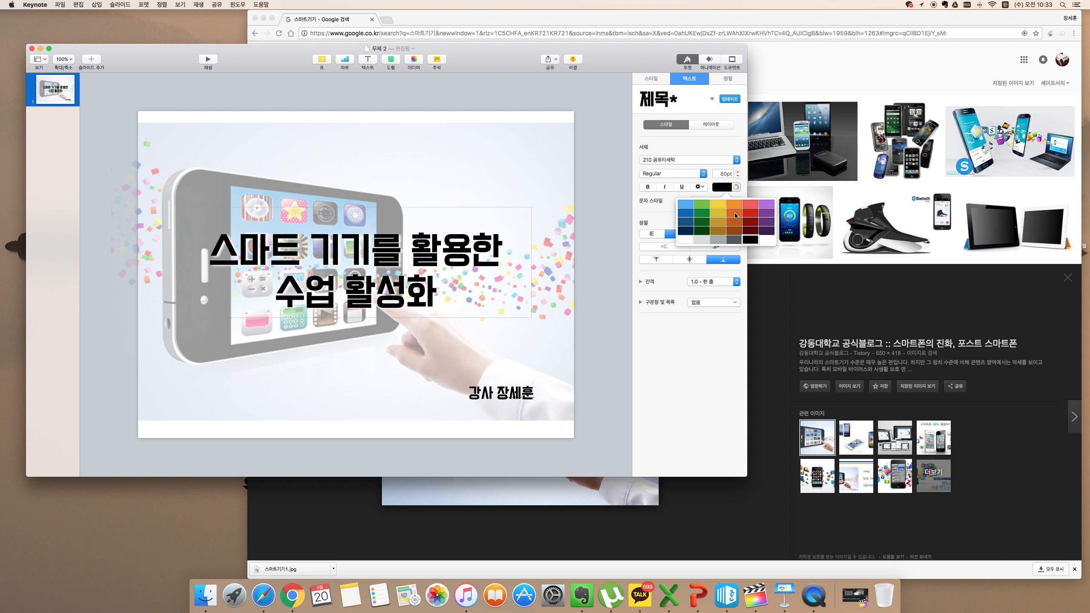
click(749, 213)
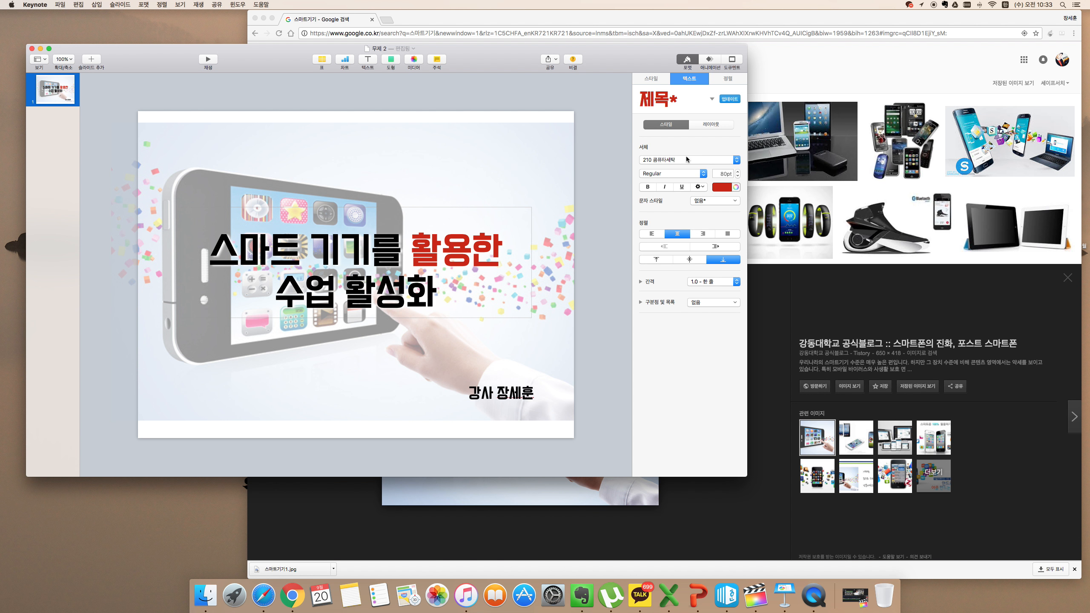
click(476, 257)
drag(438, 296, 192, 230)
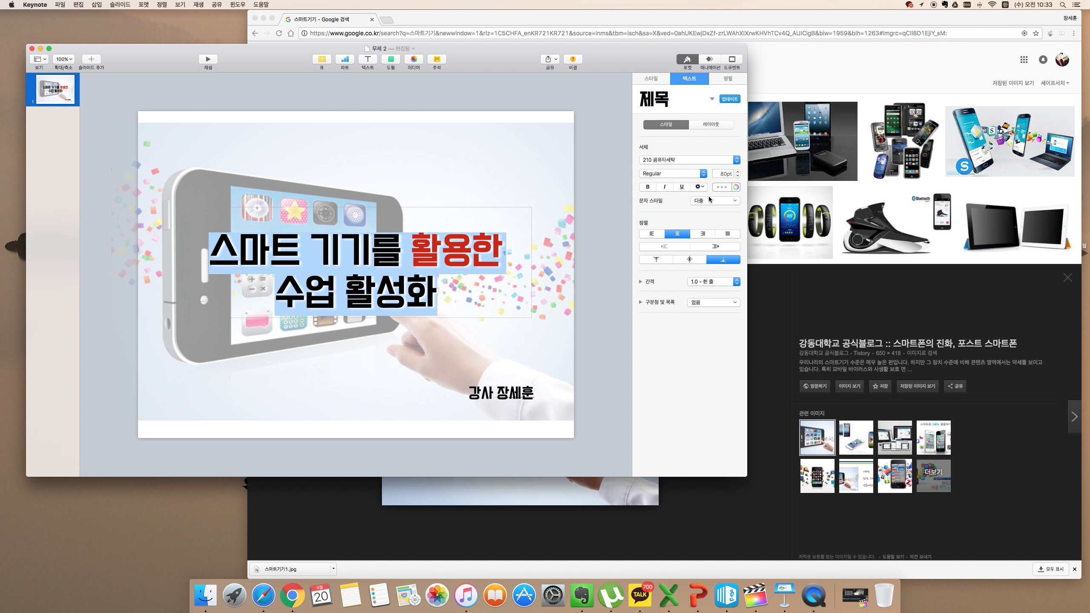
click(723, 187)
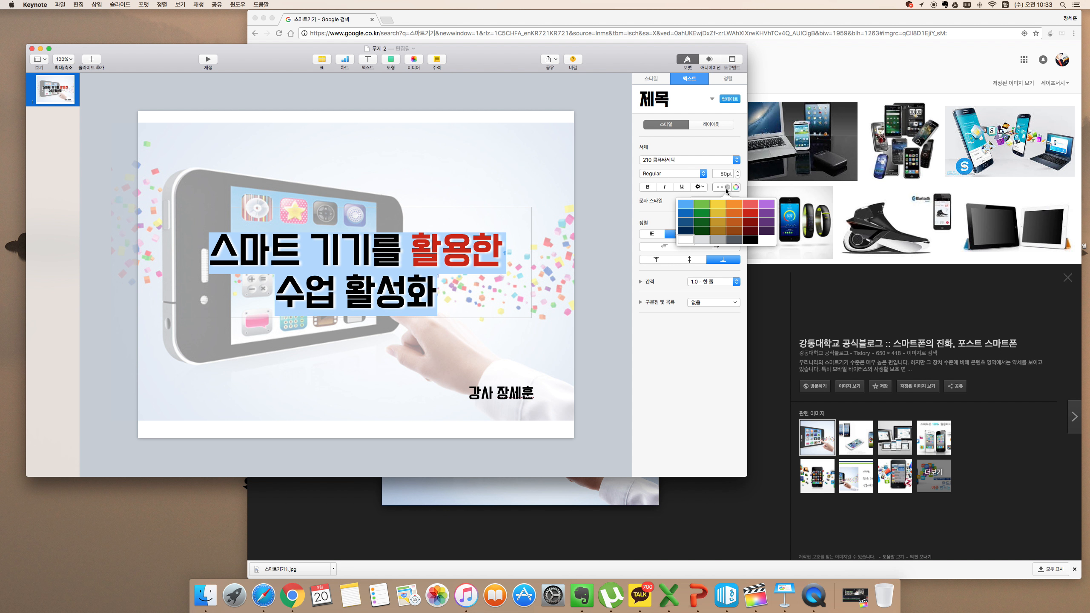
click(750, 214)
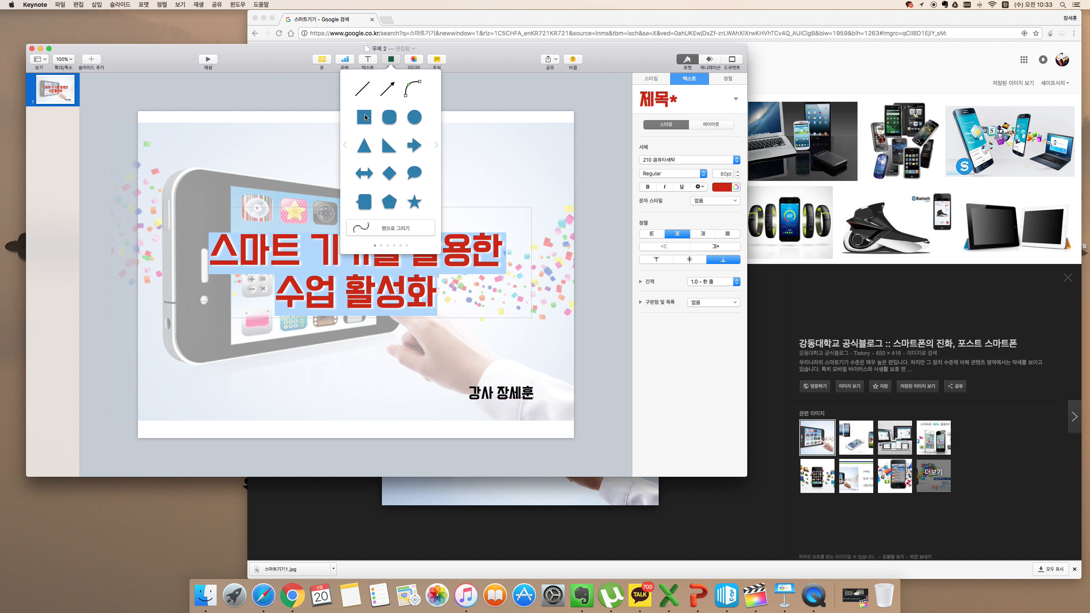
Insert a blue rectangle stretched to cover the title text and reduce its opacity to about 66%
click(365, 117)
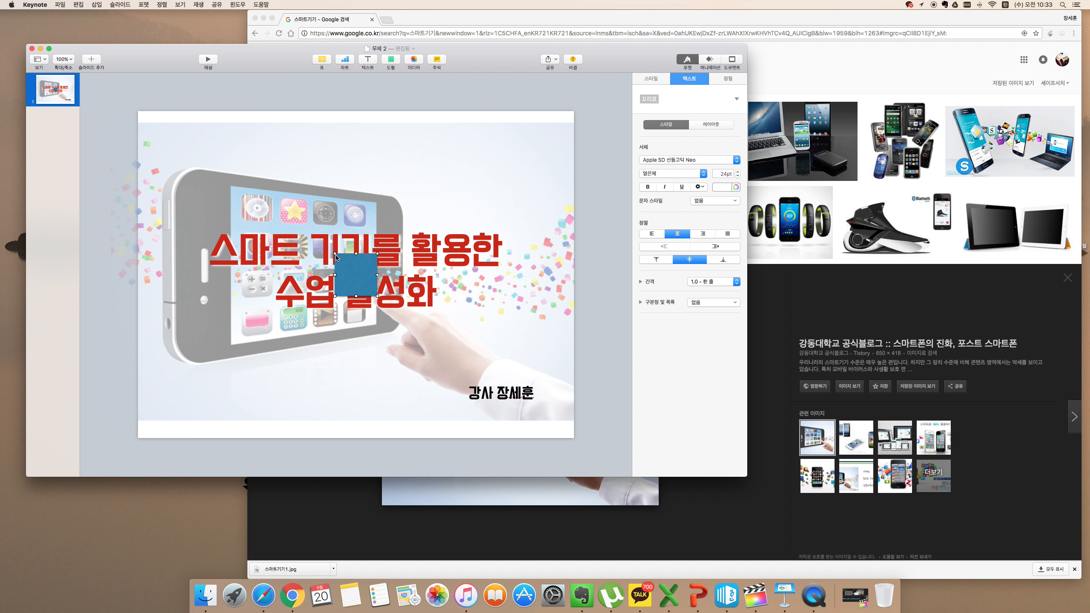
drag(335, 254, 205, 232)
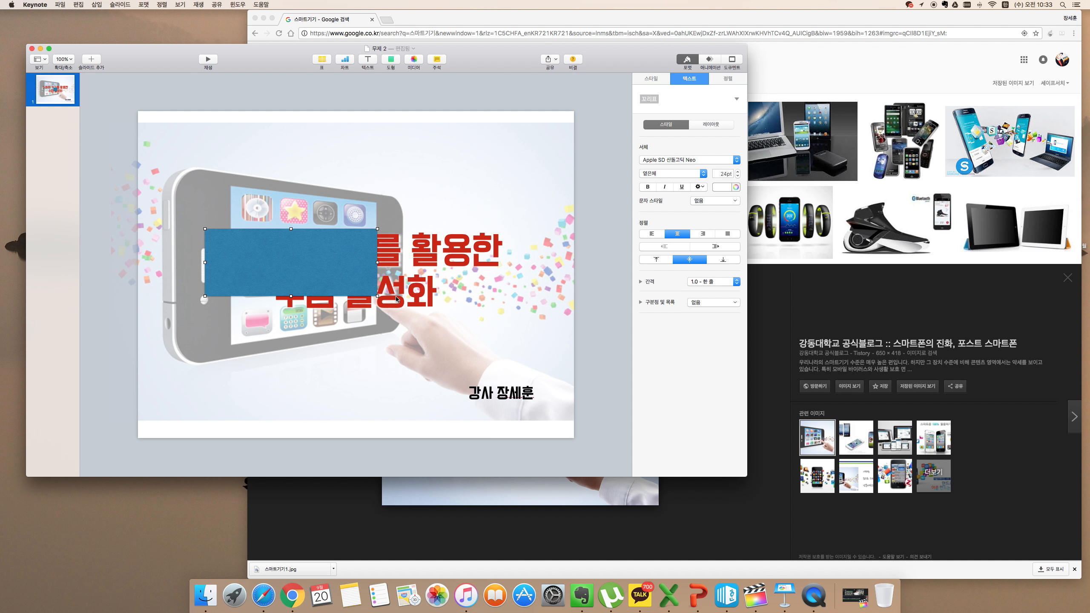
drag(377, 296, 516, 319)
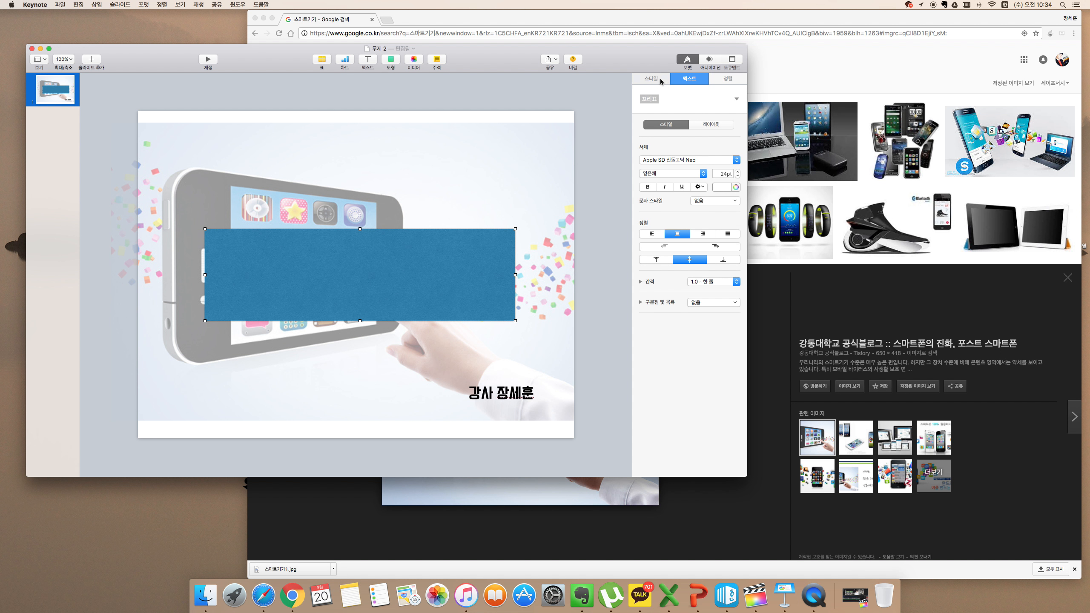
click(660, 80)
drag(704, 265, 683, 268)
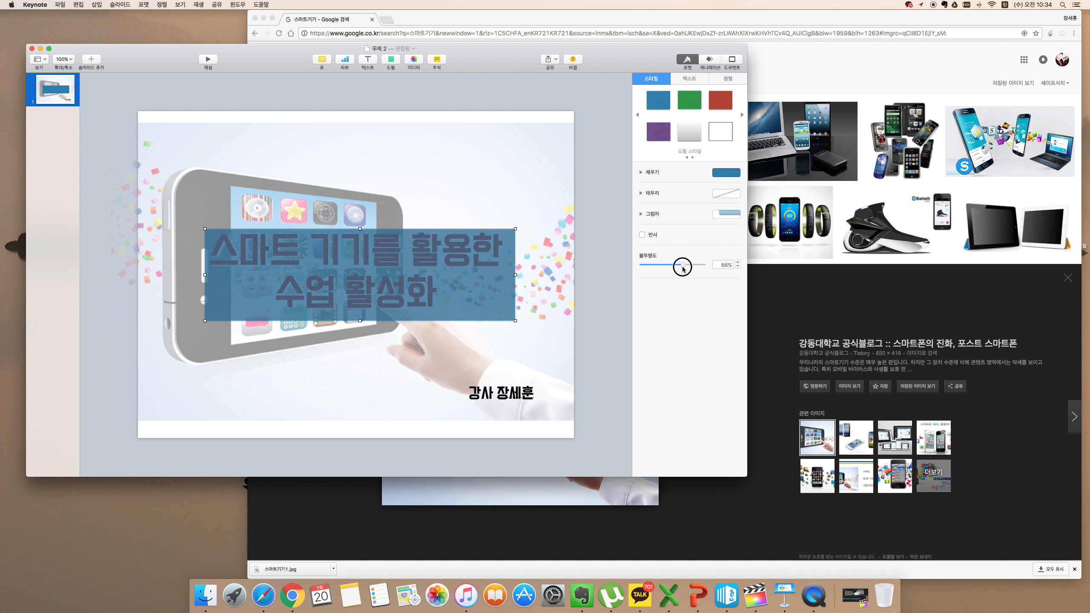
Bring the title in front of the blue rectangle and align the two so the text sits within the box
drag(486, 283, 487, 298)
click(484, 241)
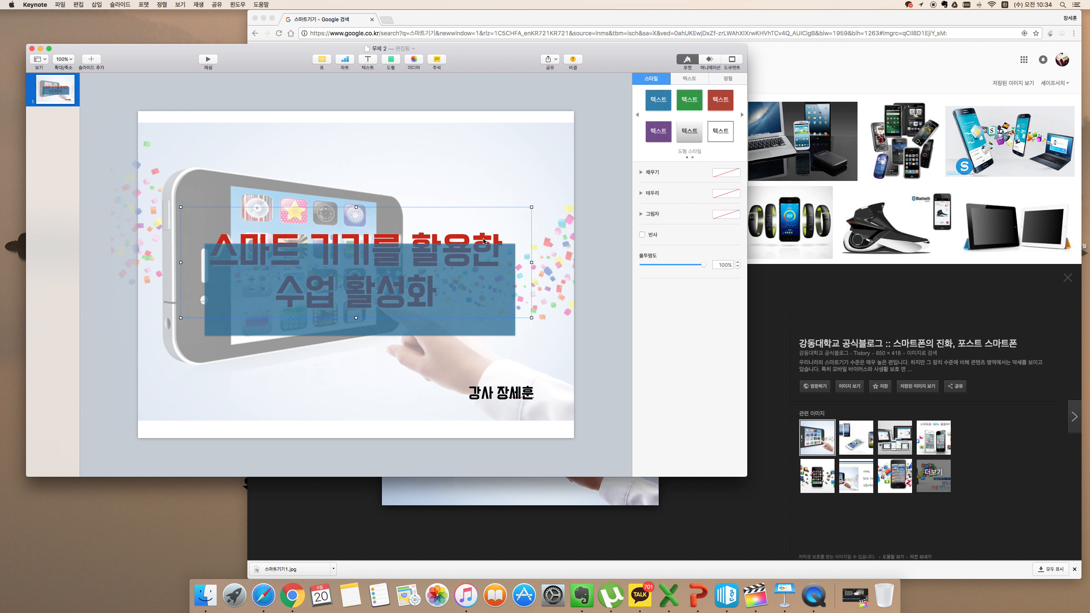
right_click(482, 237)
click(501, 244)
click(477, 309)
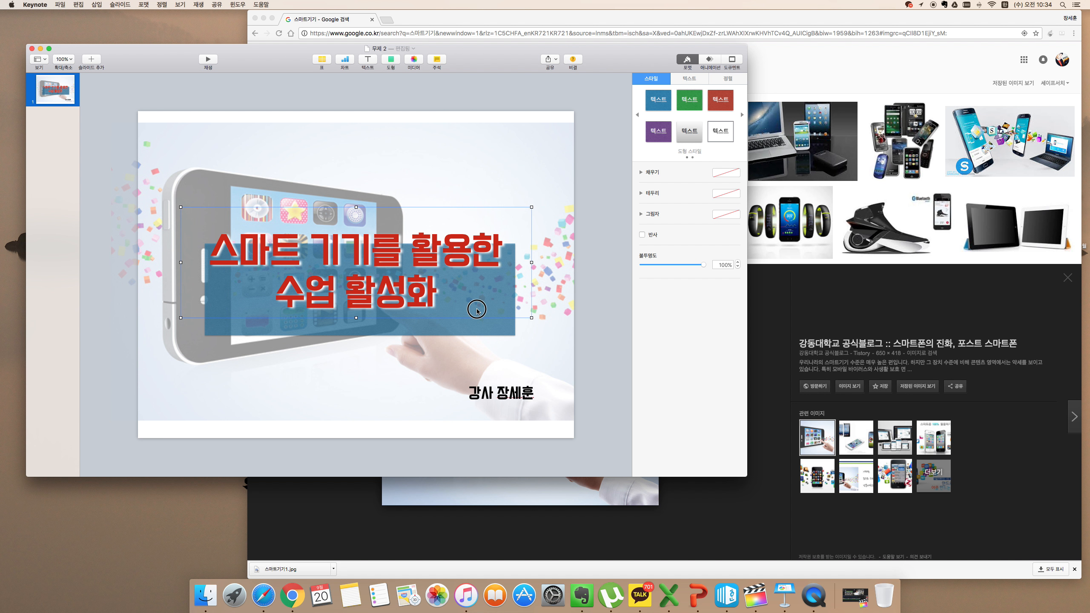
mouse_move(477, 309)
mouse_down()
mouse_move(481, 334)
mouse_move(481, 313)
mouse_up()
drag(441, 267, 440, 269)
Change the entire title text's colour to white
click(690, 78)
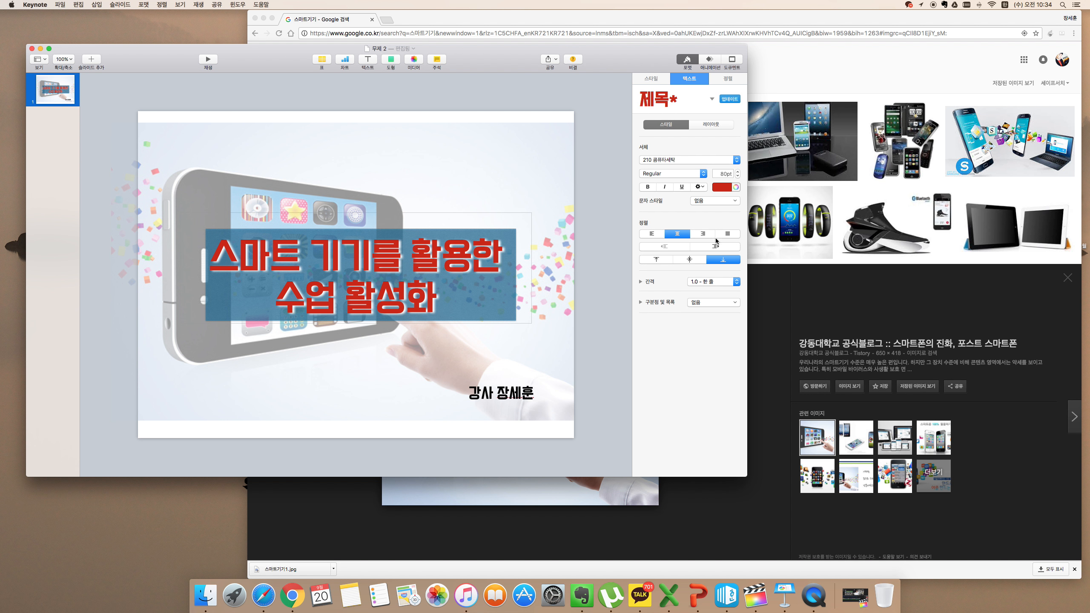
click(728, 188)
click(688, 239)
key(super+a)
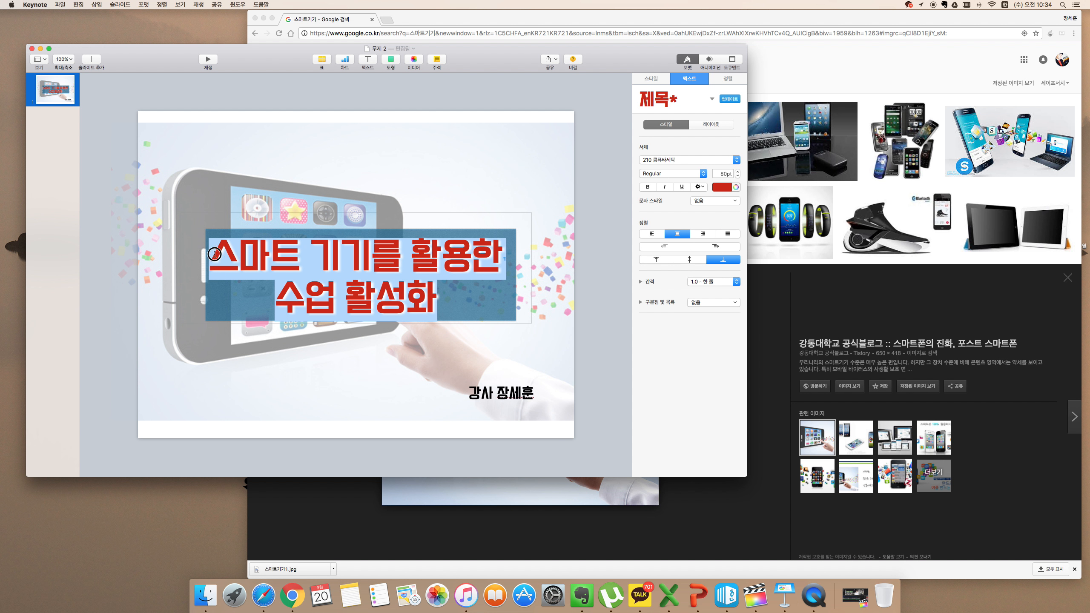
click(727, 189)
click(687, 244)
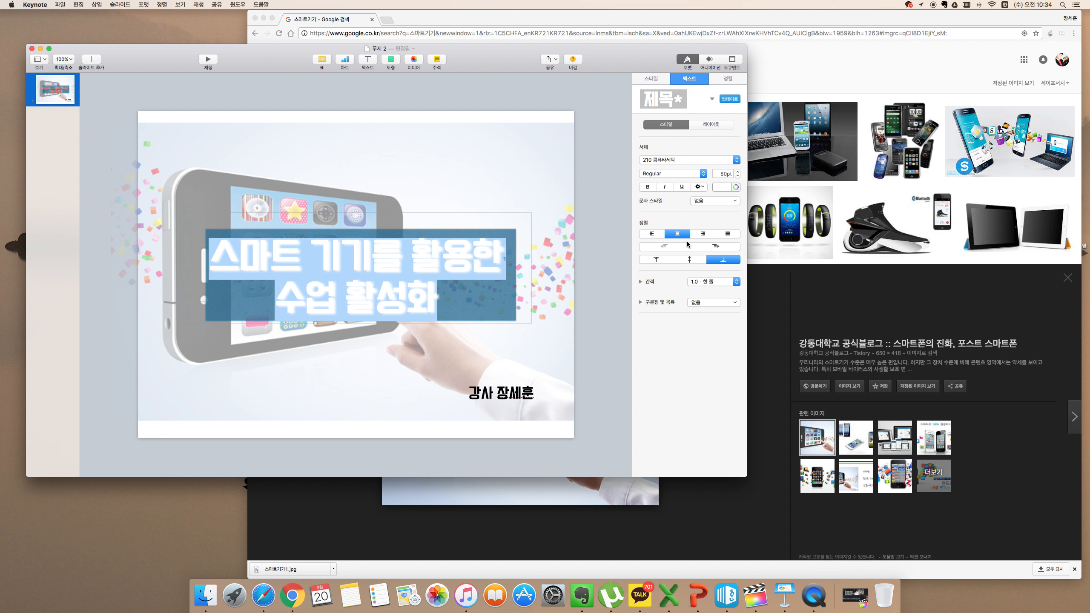
Change the title text's shadow colour to dark blue
click(702, 187)
click(733, 364)
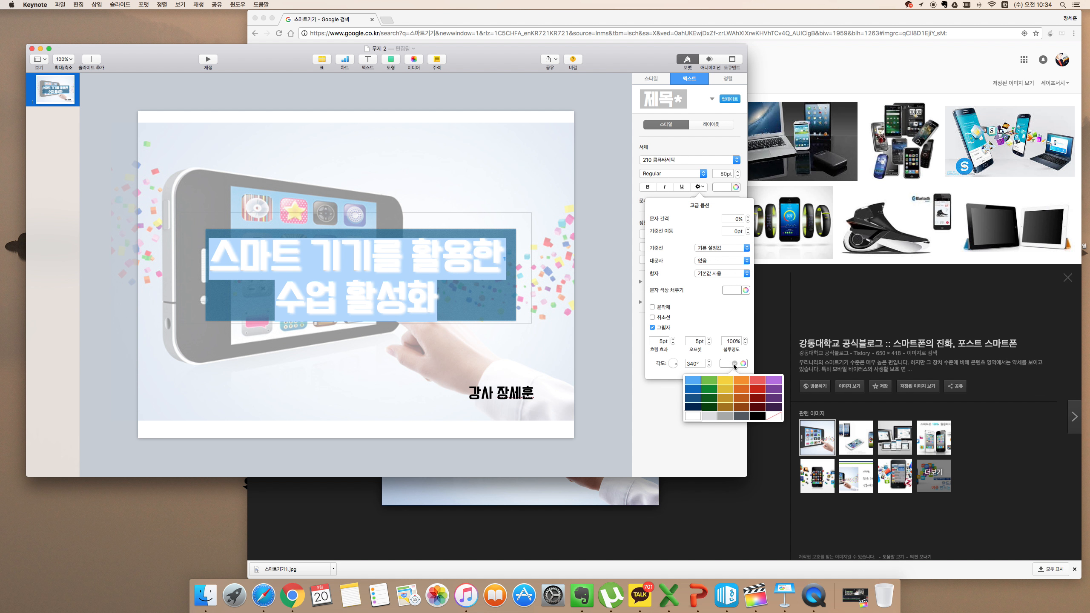
click(706, 407)
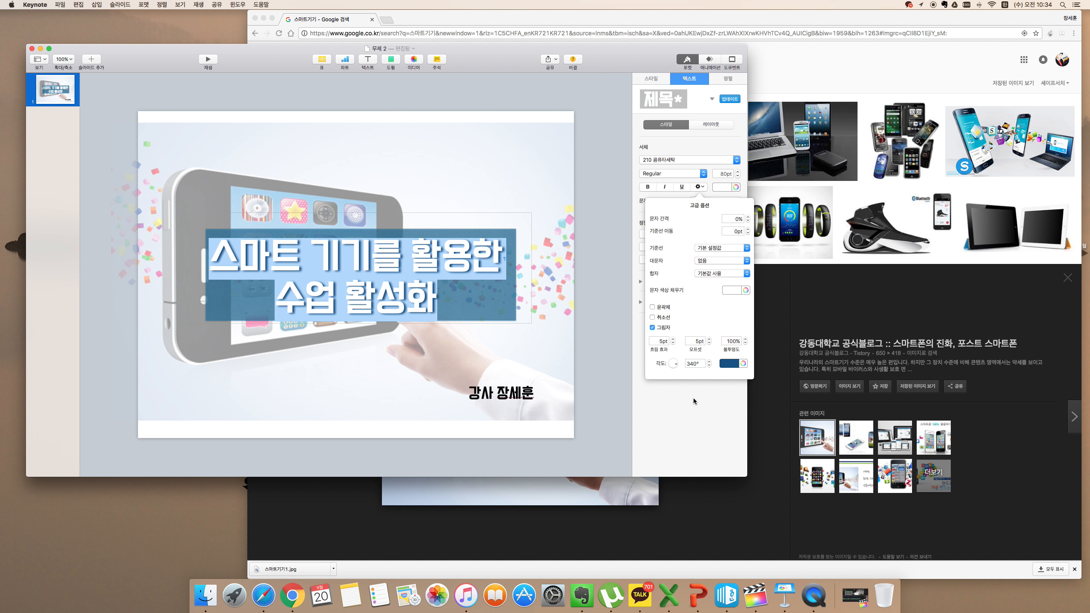
click(609, 340)
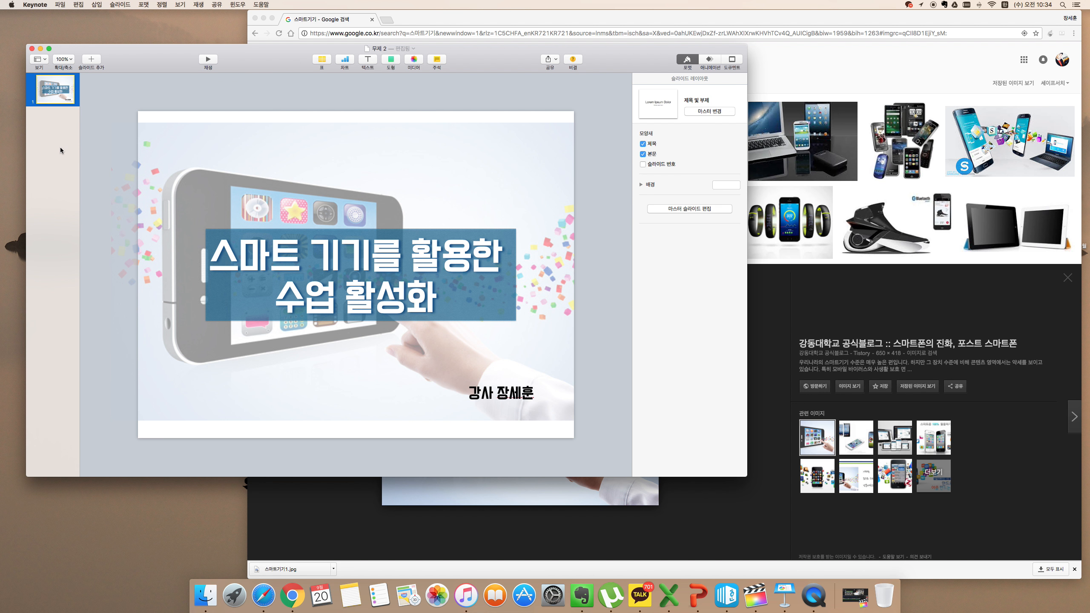
Add a second slide with the 제목 - 가운데 layout and move the presentation window aside
click(91, 59)
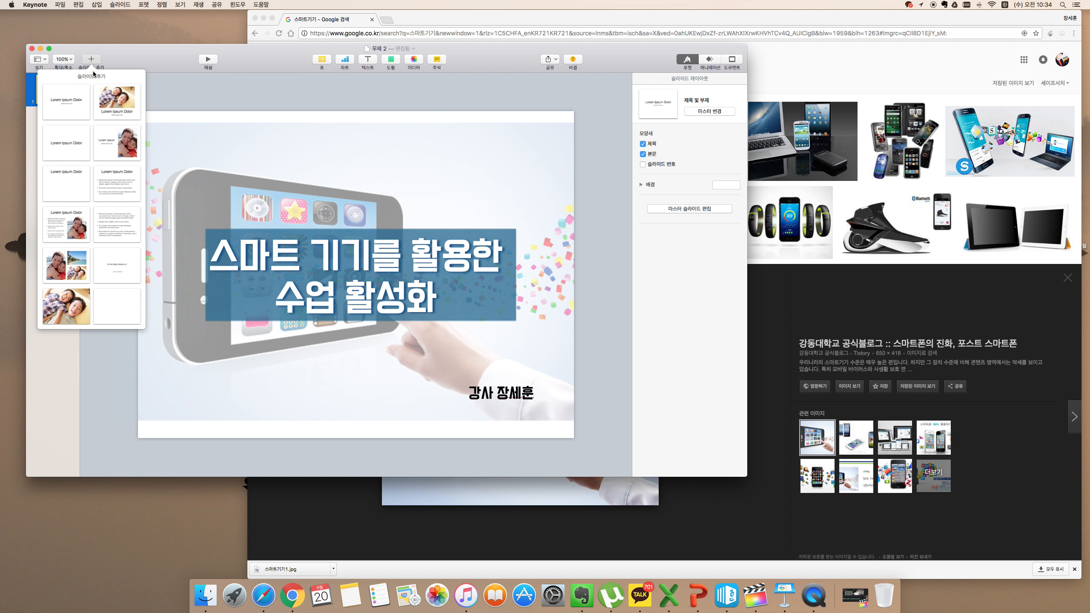
click(72, 153)
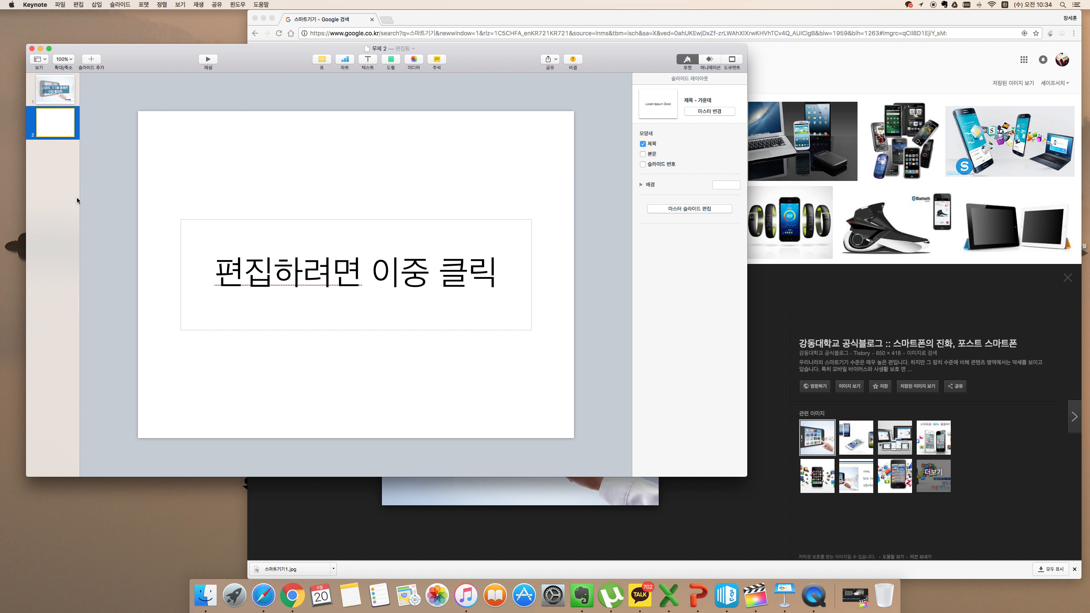
drag(243, 62, 509, 68)
Switch to Evernote and browse the notes in the "1. 강의용 명언들" notebook
click(581, 594)
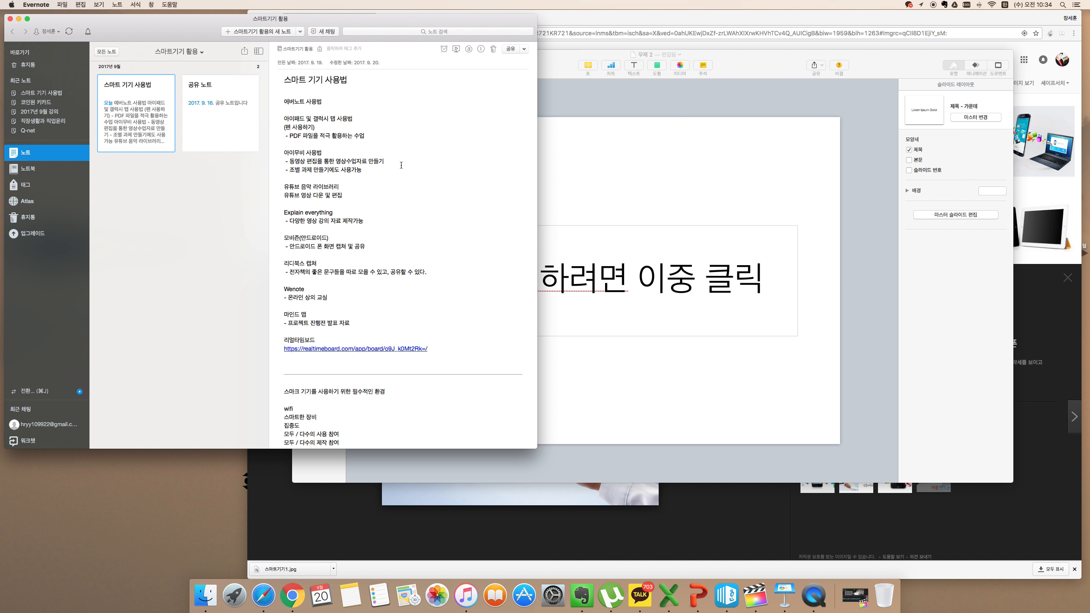
click(401, 165)
click(36, 171)
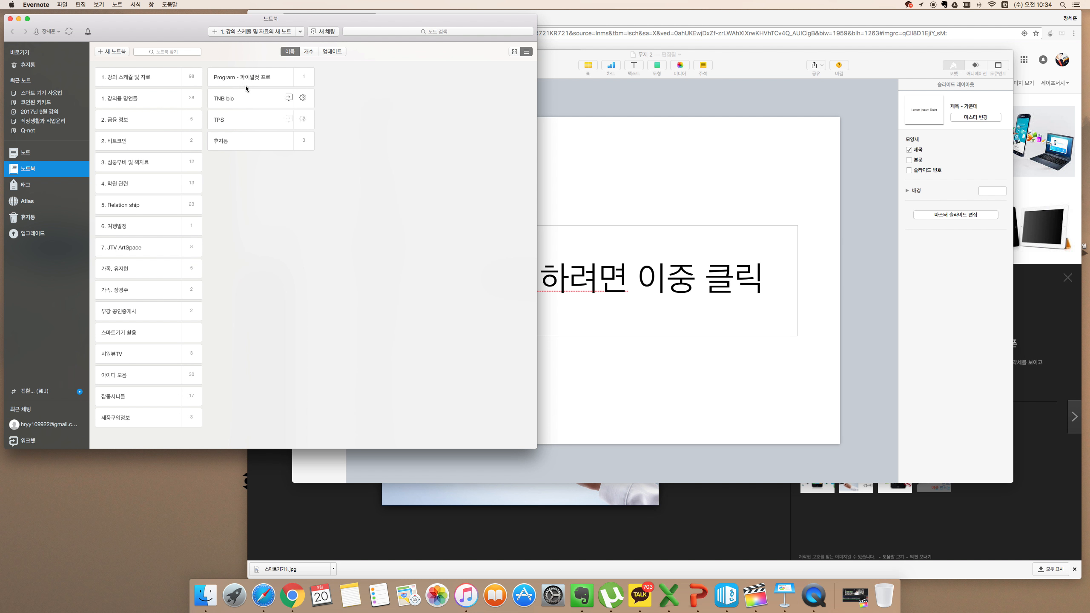
click(141, 101)
click(136, 113)
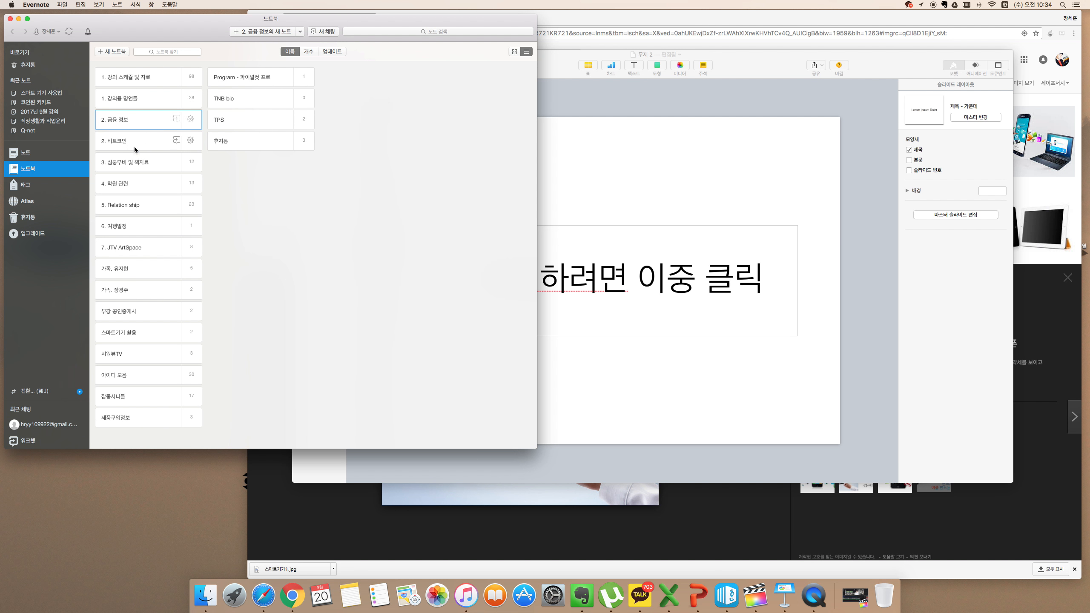
double_click(139, 96)
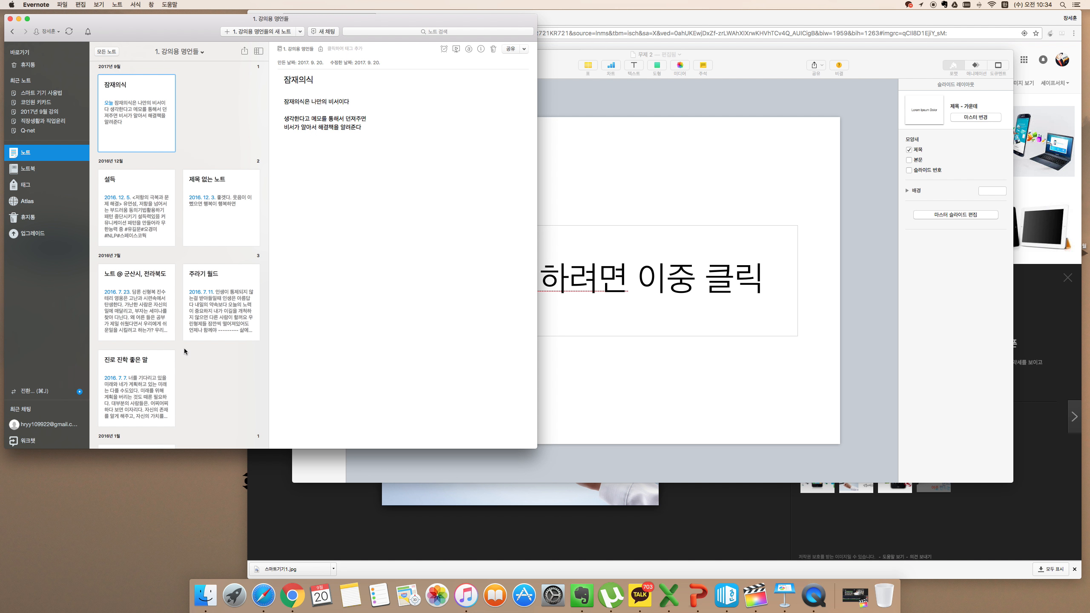
scroll(185, 327, down, 15)
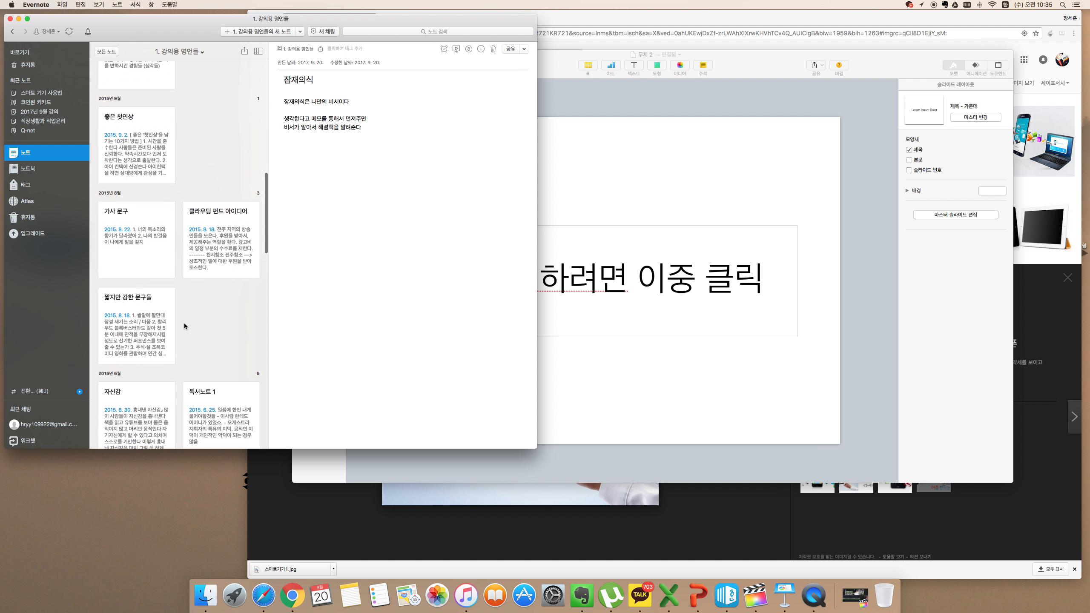
scroll(184, 323, down, 3)
Open the "스마트기기 활용" notebook and review the required-environment section of the "스마트 기기 사용법" note
click(44, 169)
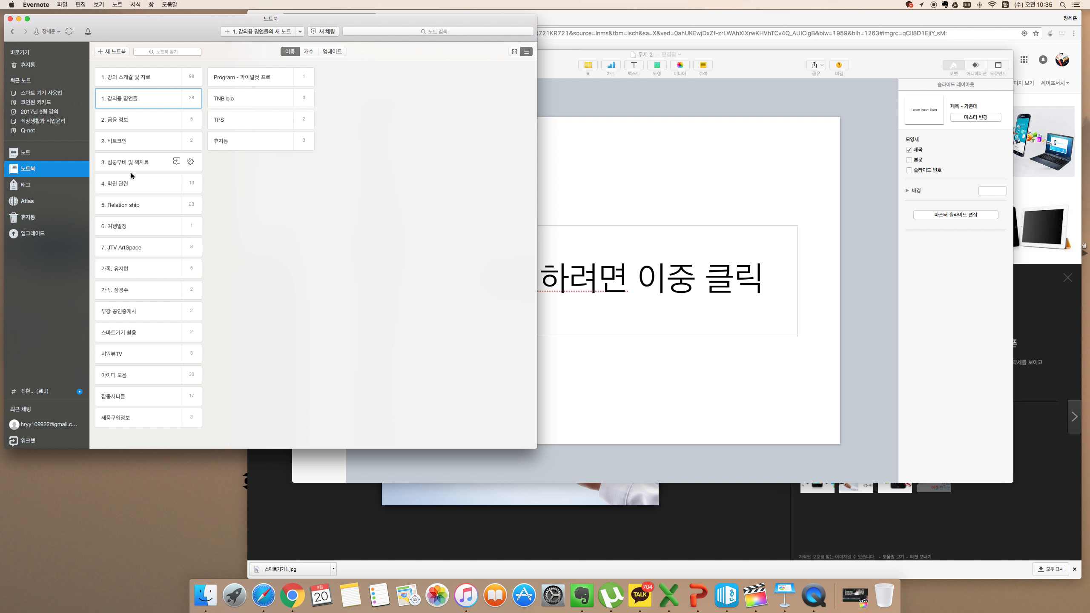
click(135, 332)
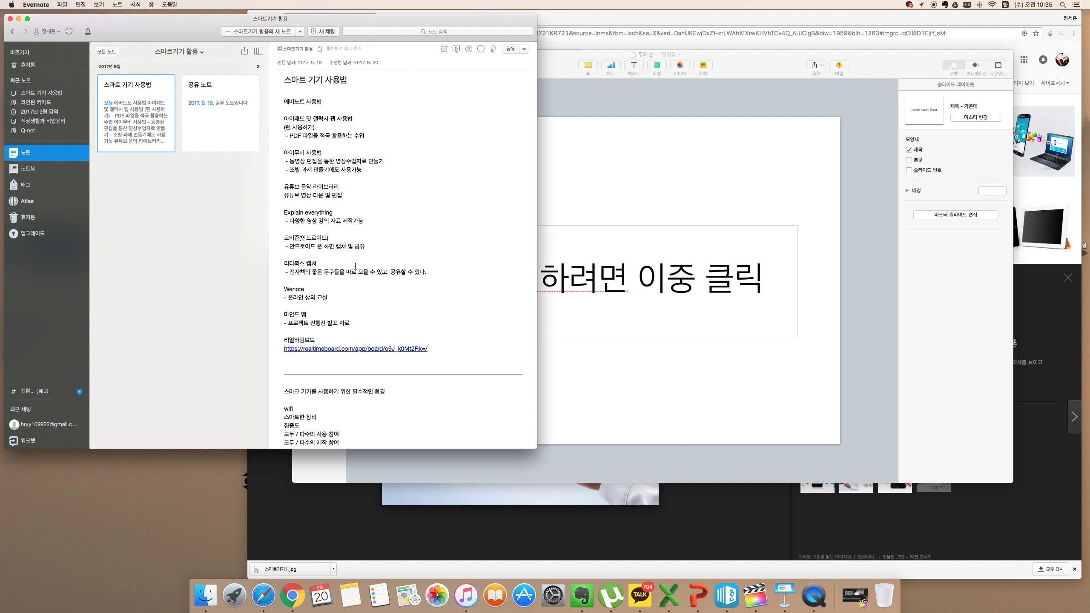
scroll(356, 266, down, 5)
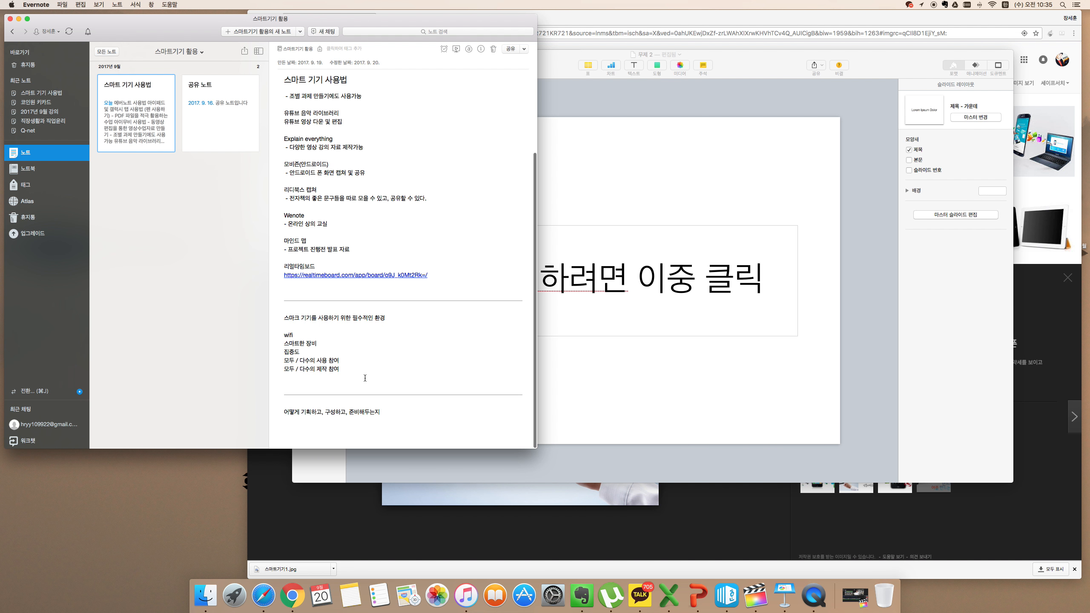
Return to Keynote, move its window clear of the Evernote note text, and enter "환경" as the second slide's title
click(650, 407)
drag(712, 52, 802, 52)
click(718, 326)
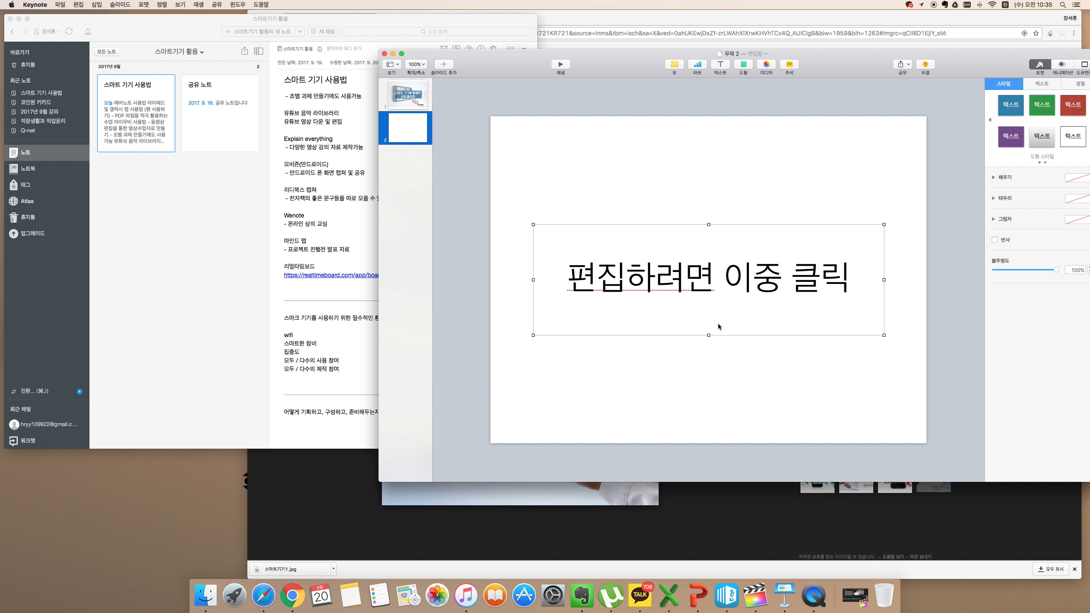
double_click(725, 291)
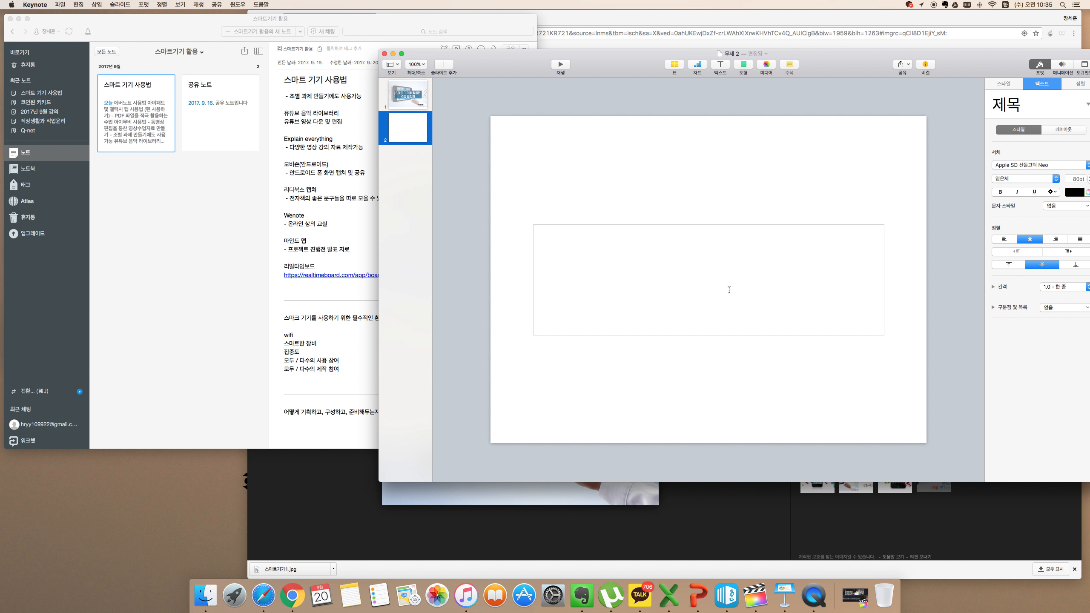
text(환경)
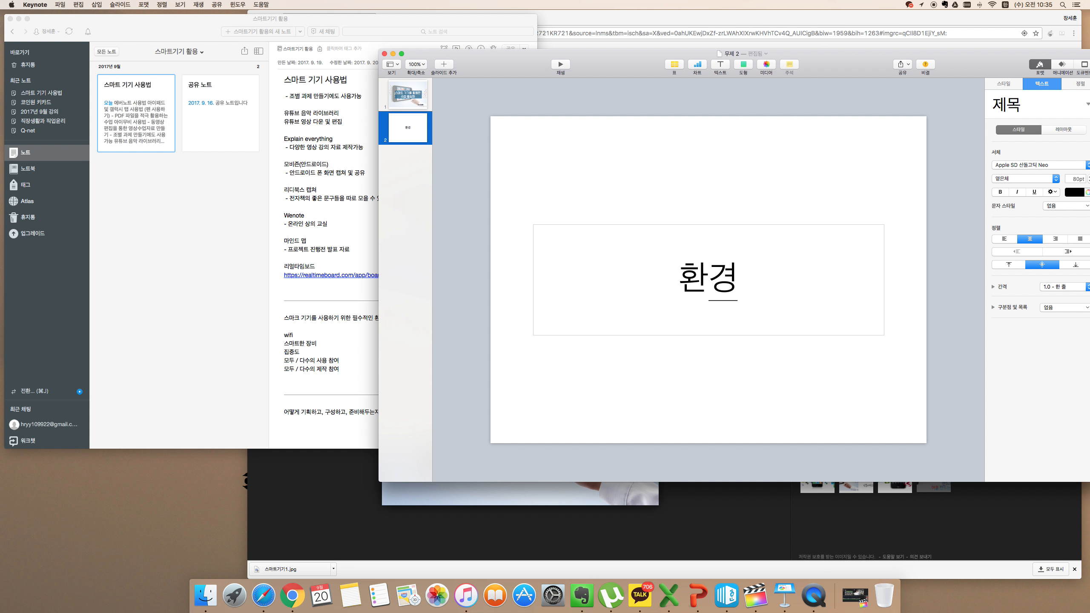
click(700, 382)
Shrink the title box closely around its text and set its font to 배달의민족 한나
click(739, 295)
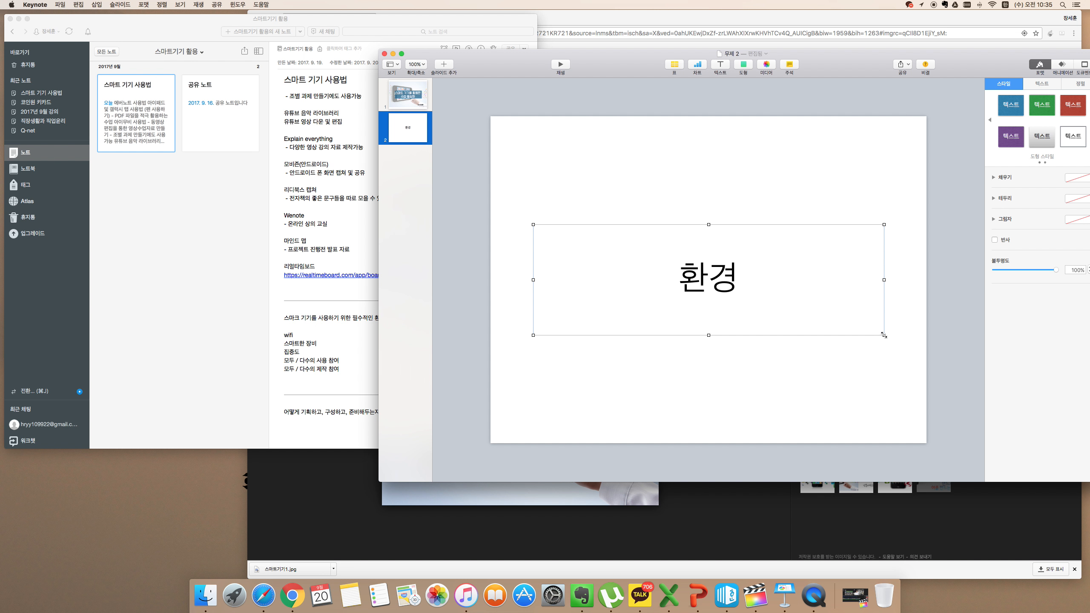
drag(884, 336, 623, 268)
click(1056, 83)
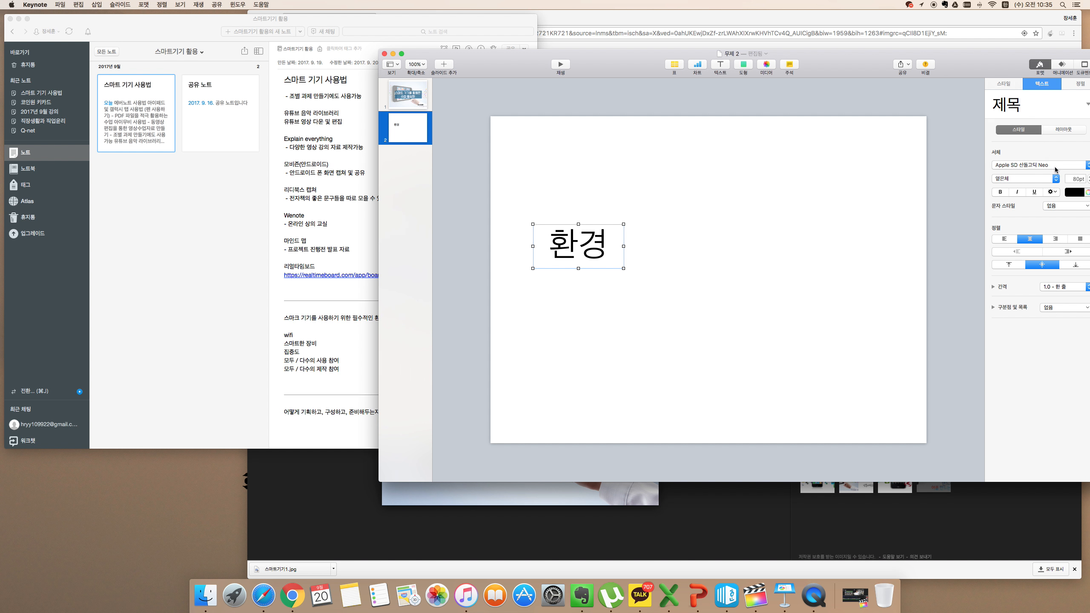
click(1056, 169)
scroll(1009, 103, up, 5)
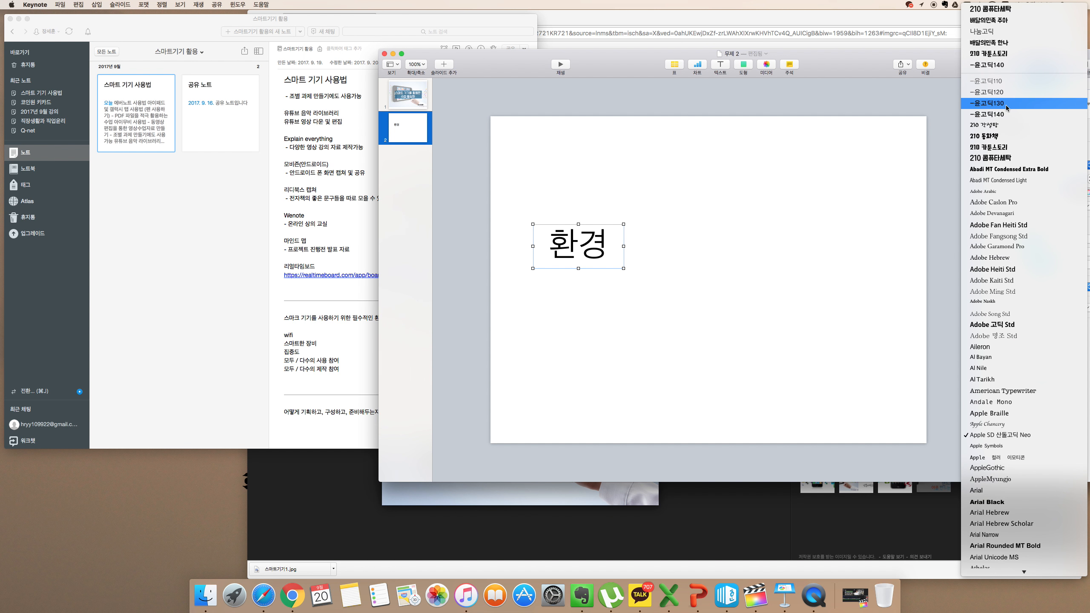
click(1006, 43)
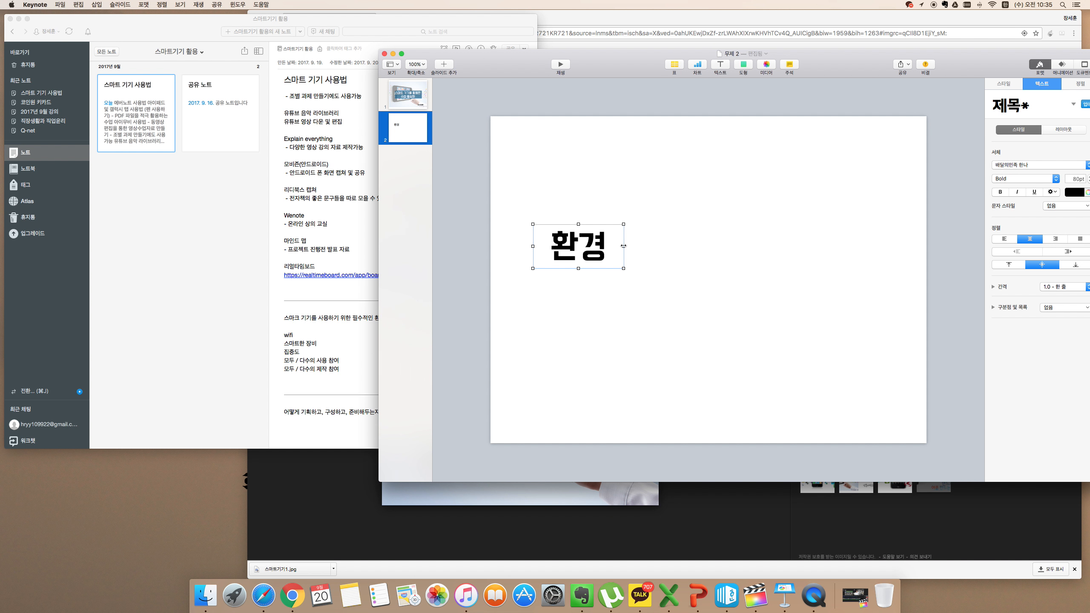
Move the title to the slide's upper-left corner and extend it to "스마트한 환경", widening the box to fit one line
drag(600, 253, 571, 152)
double_click(523, 156)
click(521, 157)
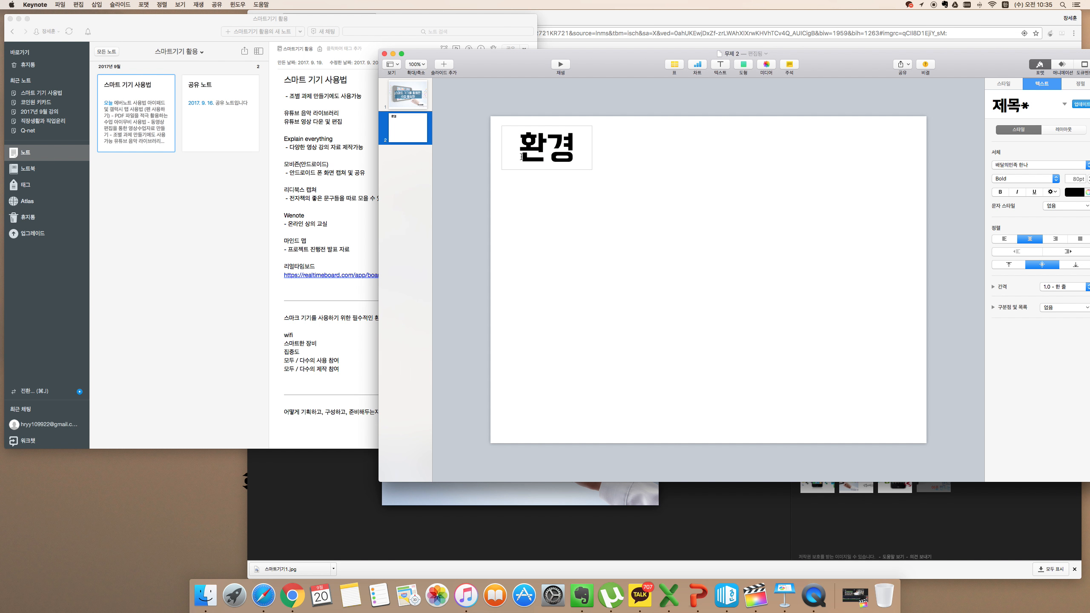
text(스마트한)
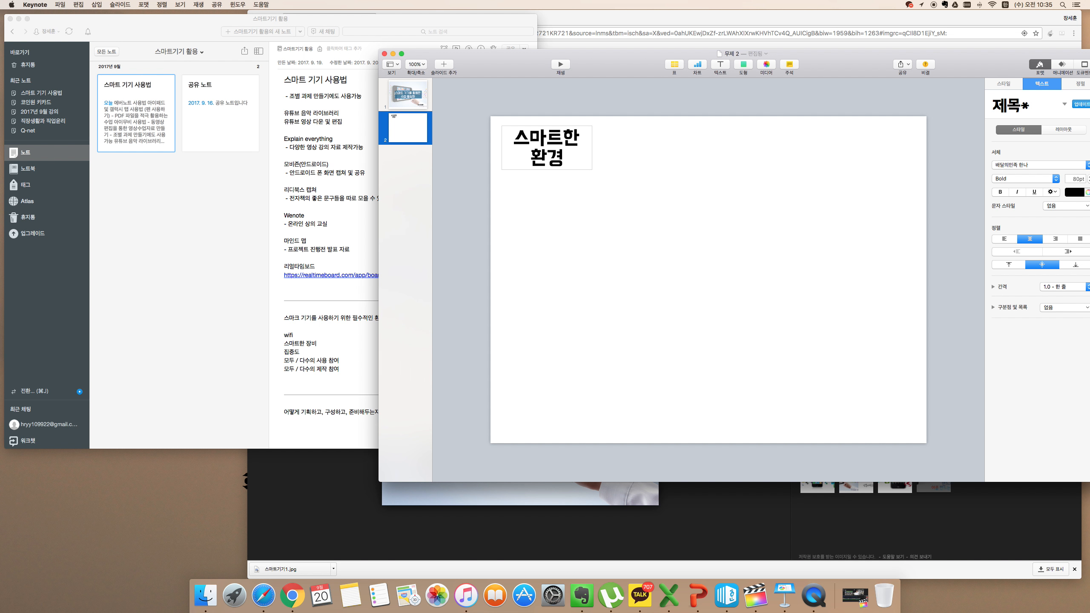
key(Escape)
drag(592, 148, 686, 177)
drag(670, 167, 672, 166)
click(659, 241)
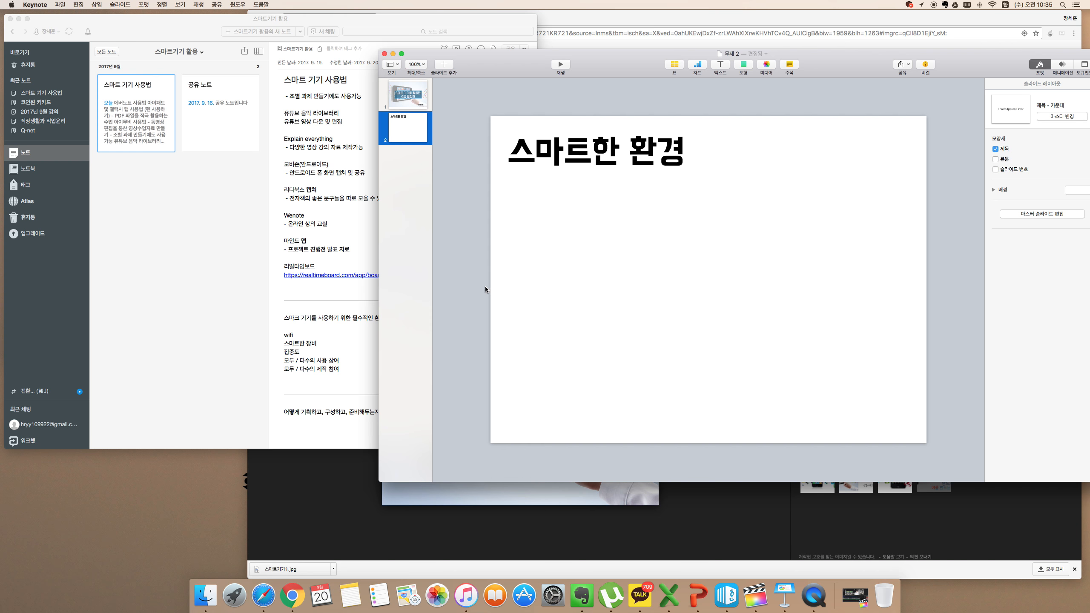
Add a text box below the title containing the two lines "Wifi" and "스마트한 장비"
click(723, 65)
drag(709, 286, 559, 213)
double_click(559, 213)
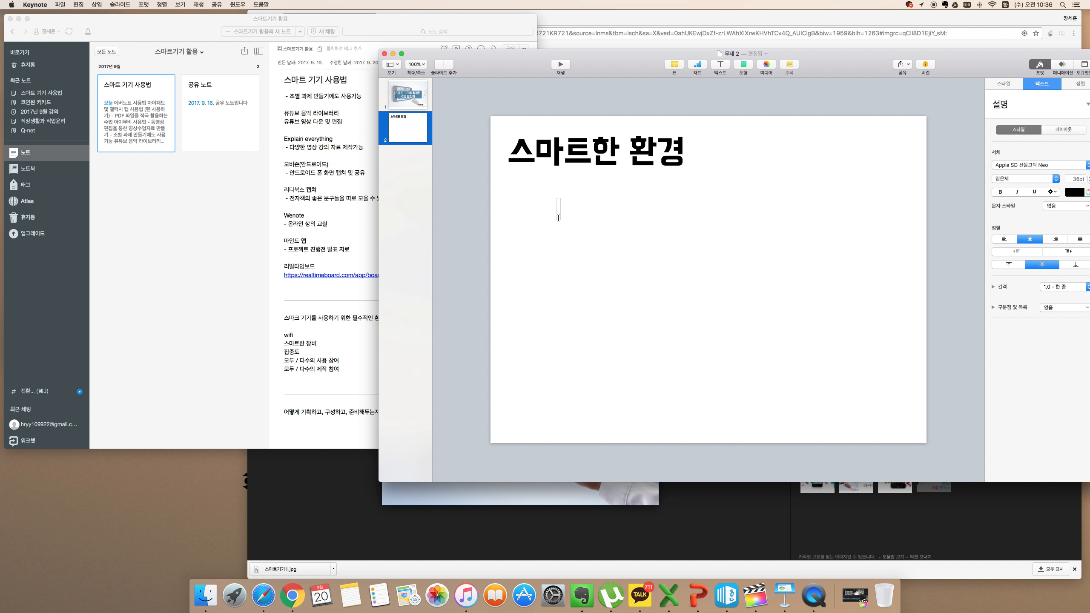
text(파)
key(BackSpace)
text(Wift)
key(BackSpace)
text(i)
key(Return)
text(스마트한 장비)
Extend the Wifi line with "(무선인터넷) - 학생들과의 양방향 소통"
key(Up)
text((무선인터넷)
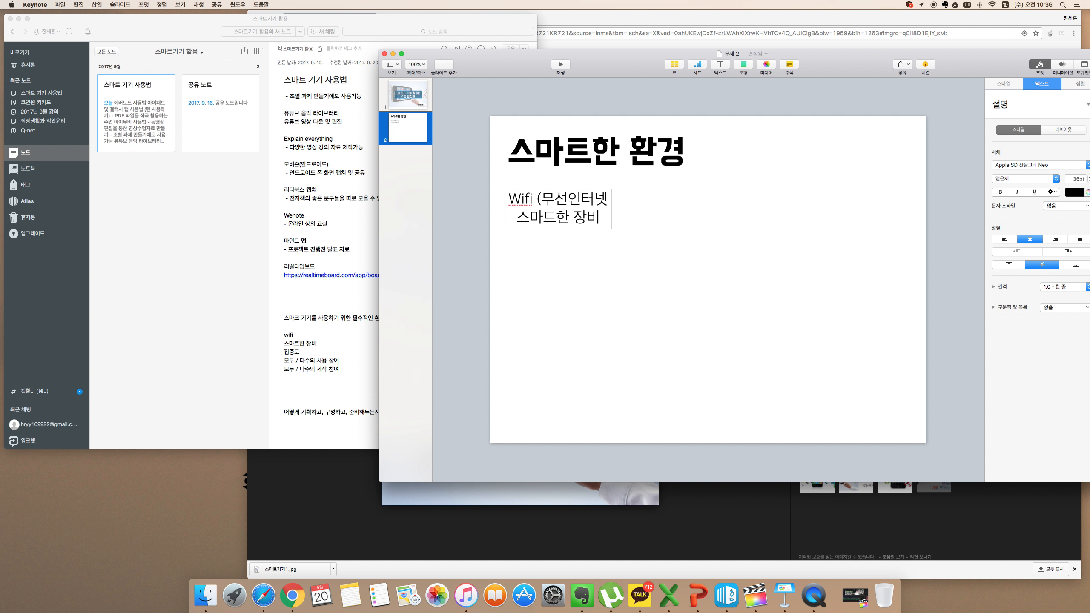
text() - 학)
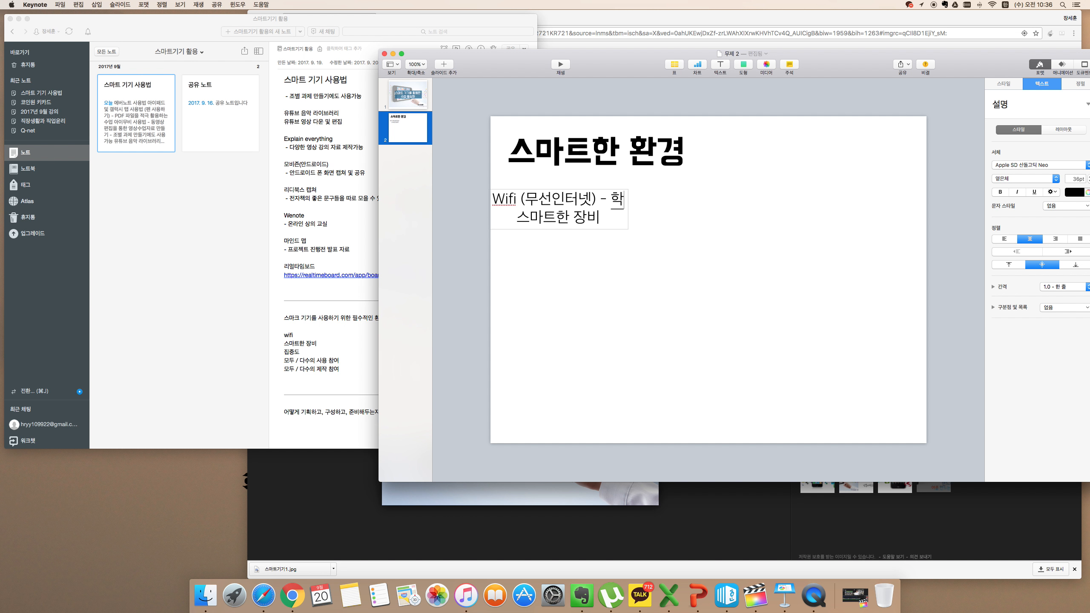
text(생들과의)
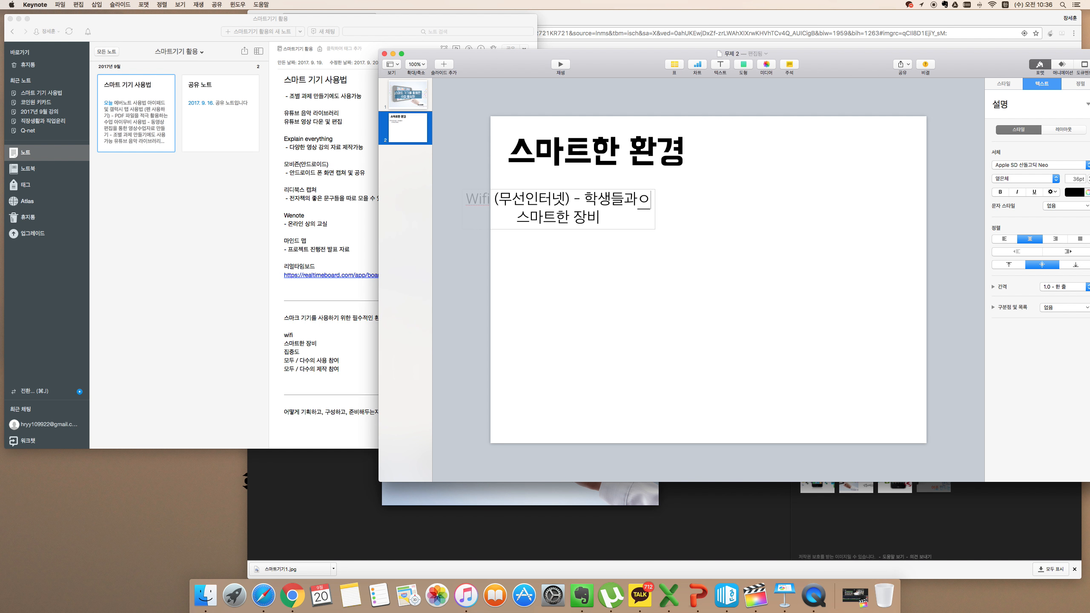
text( 양방향 소통ㅇ)
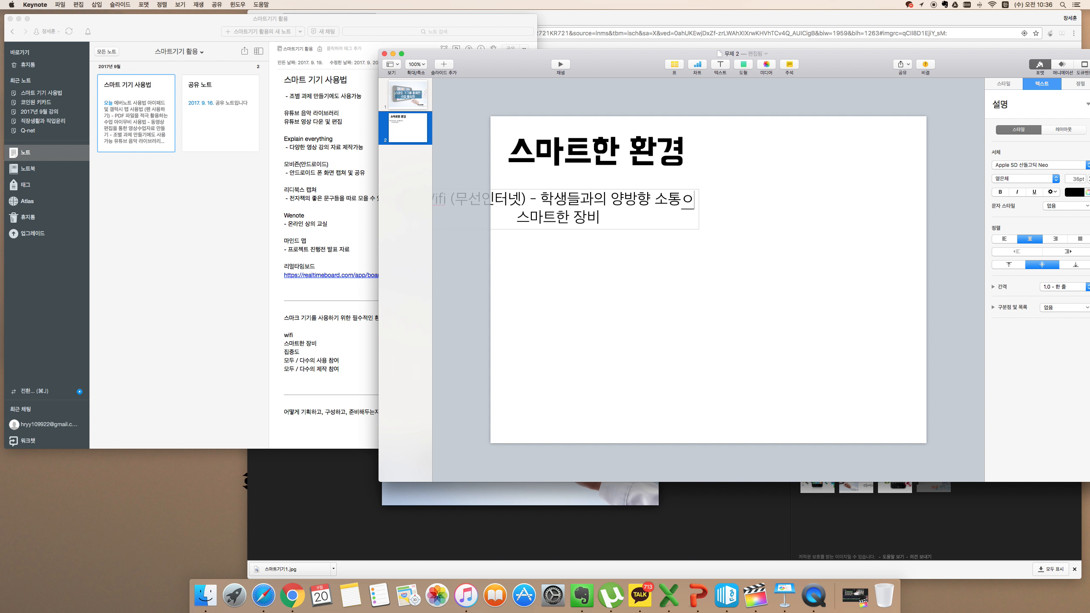
key(BackSpace)
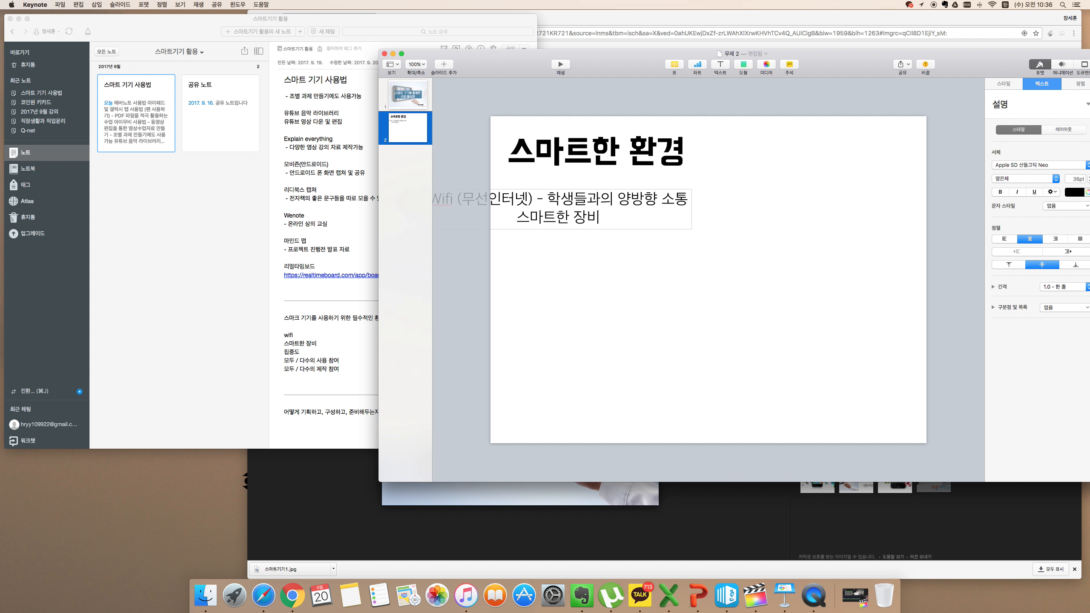
Position the body text box fully on the slide beneath the title, with left-aligned text in the 배달의민족 주아 font
drag(589, 226, 699, 227)
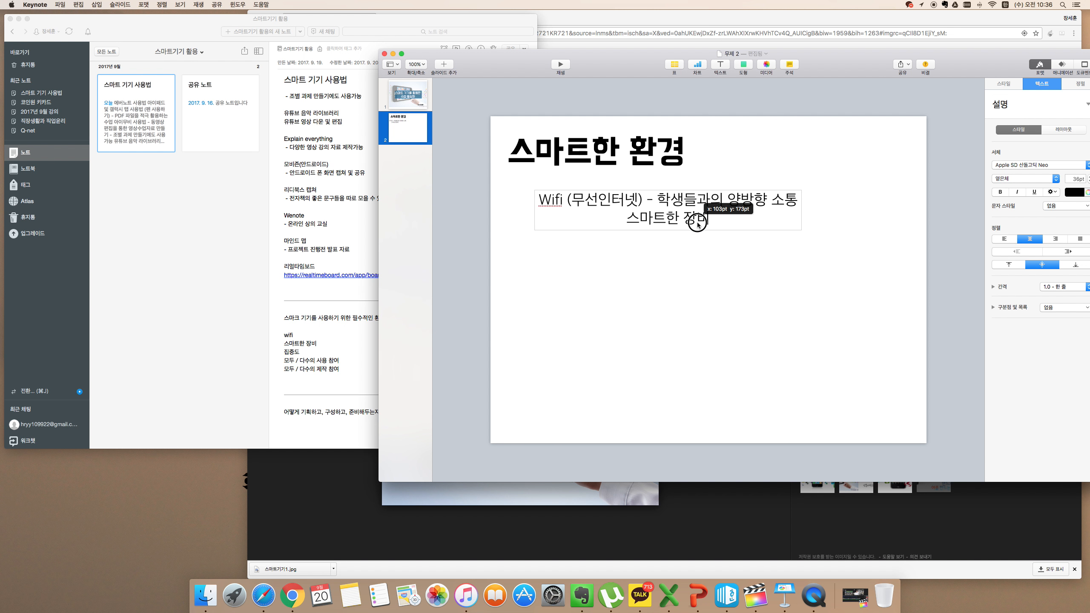
click(1004, 239)
click(1047, 165)
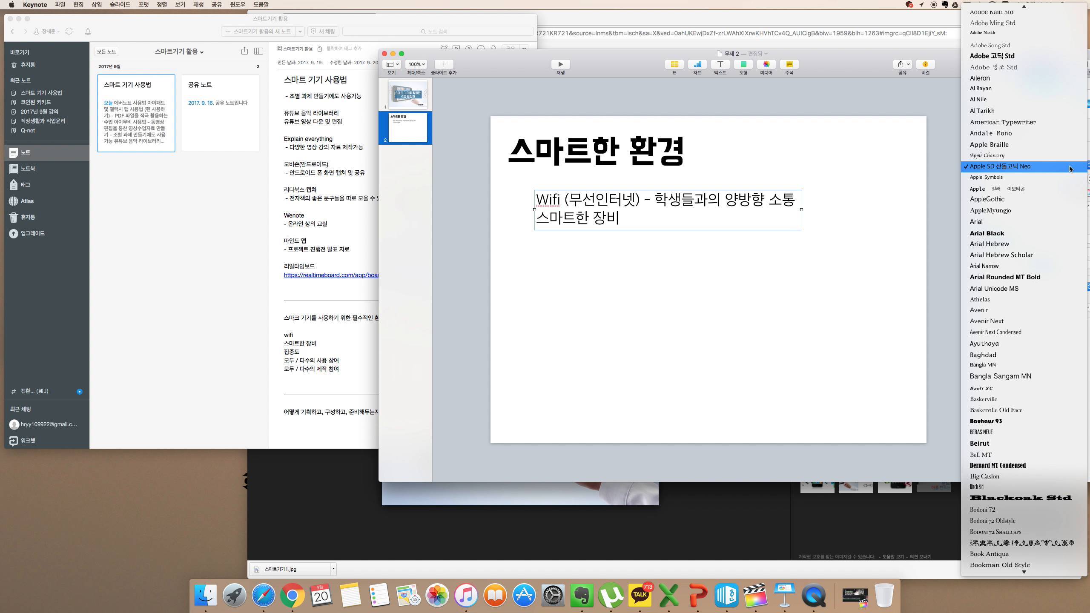
scroll(1022, 192, up, 6)
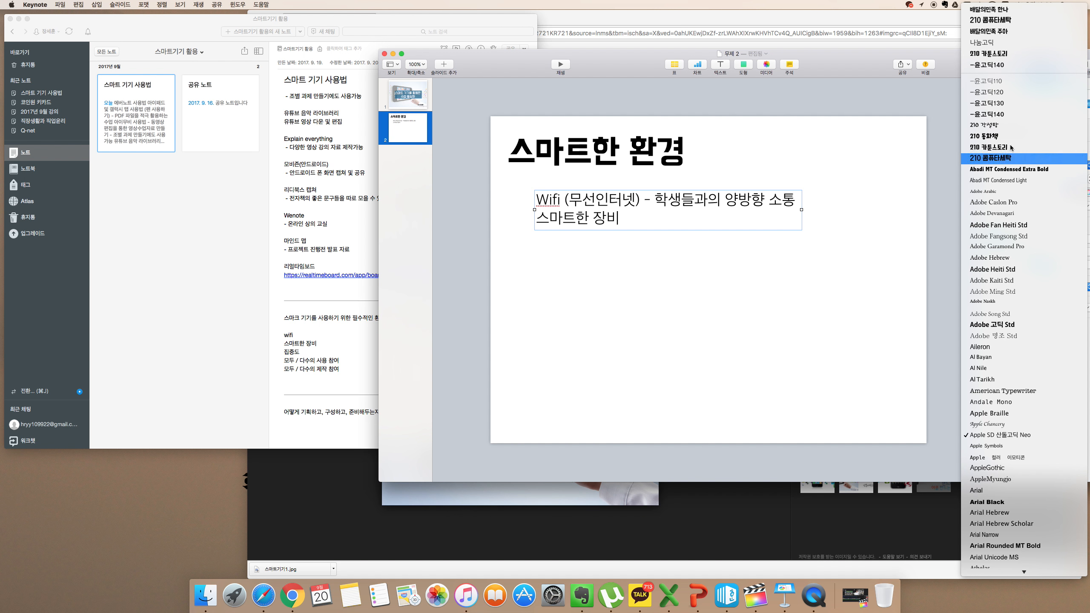
click(996, 32)
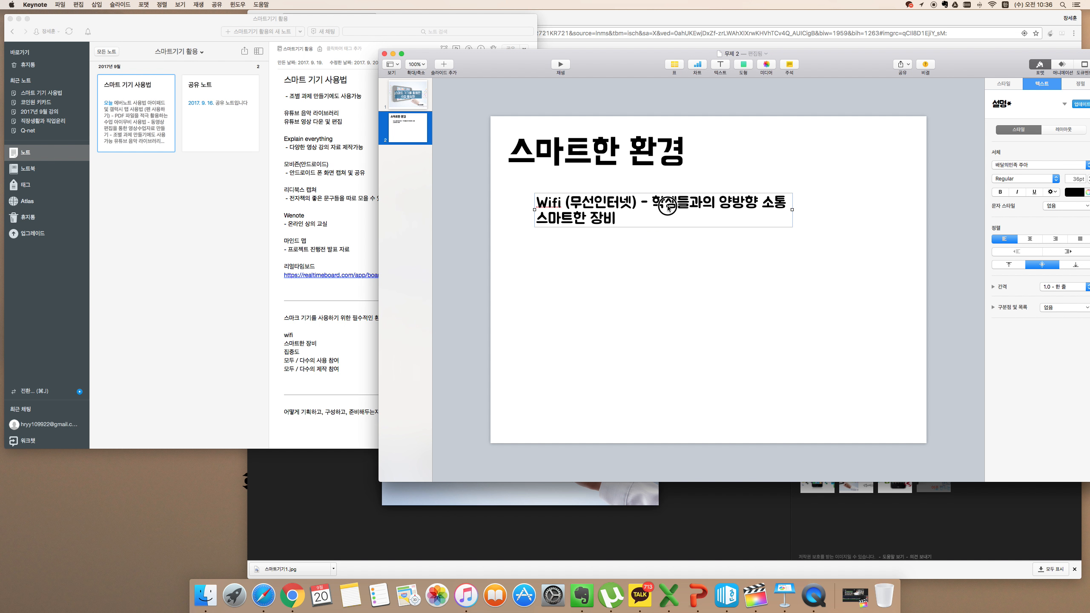
drag(658, 223, 645, 223)
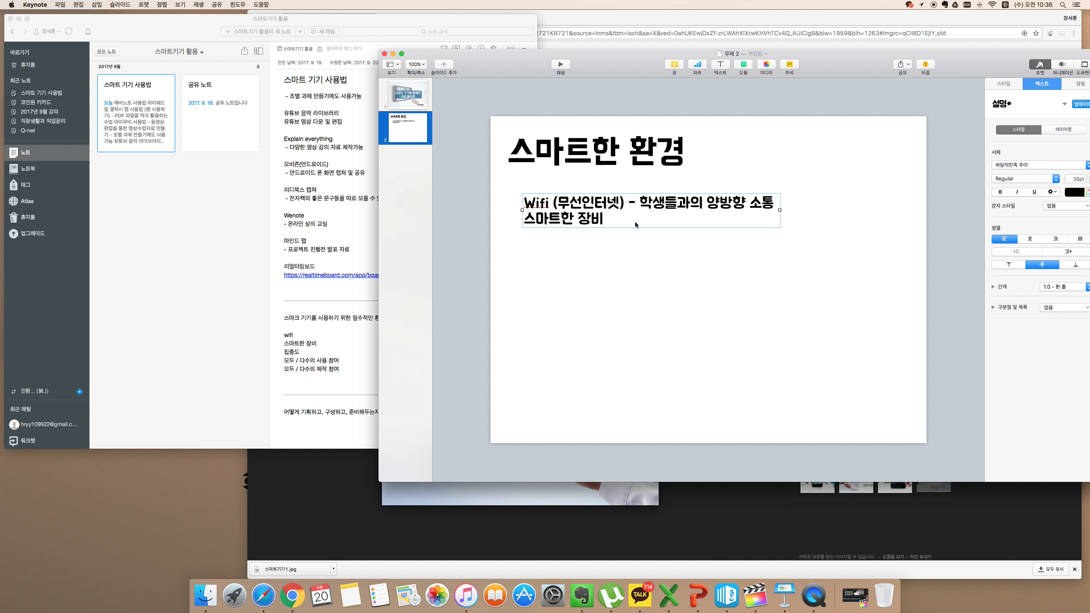
Insert a blank line between the two body lines and append "(스마트폰, 테블릿" to the "스마트한 장비" line
click(531, 225)
key(Return)
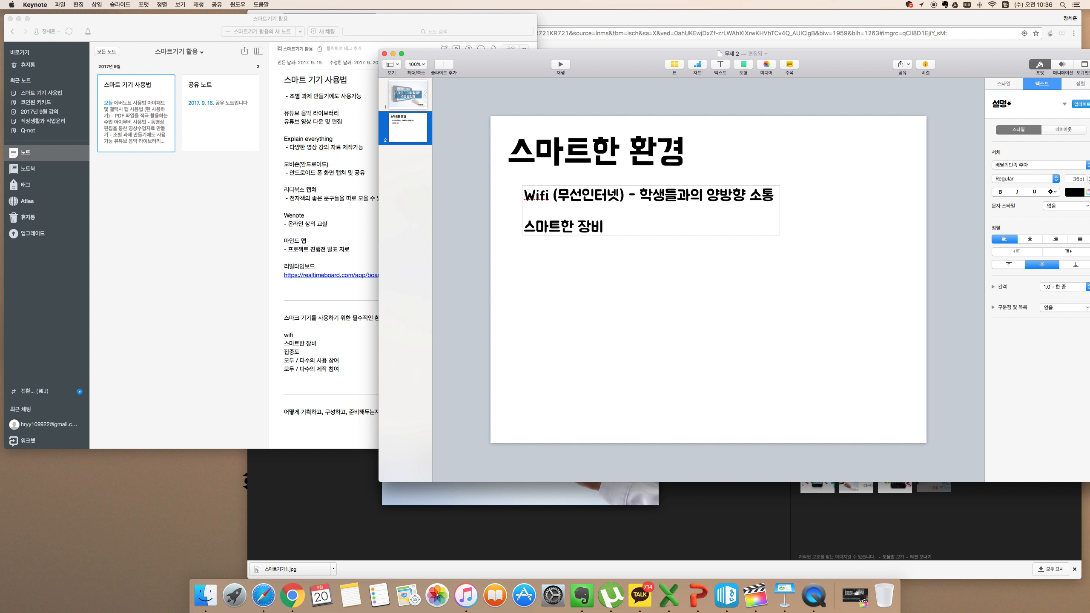
text((스마트폰, 테블릿)
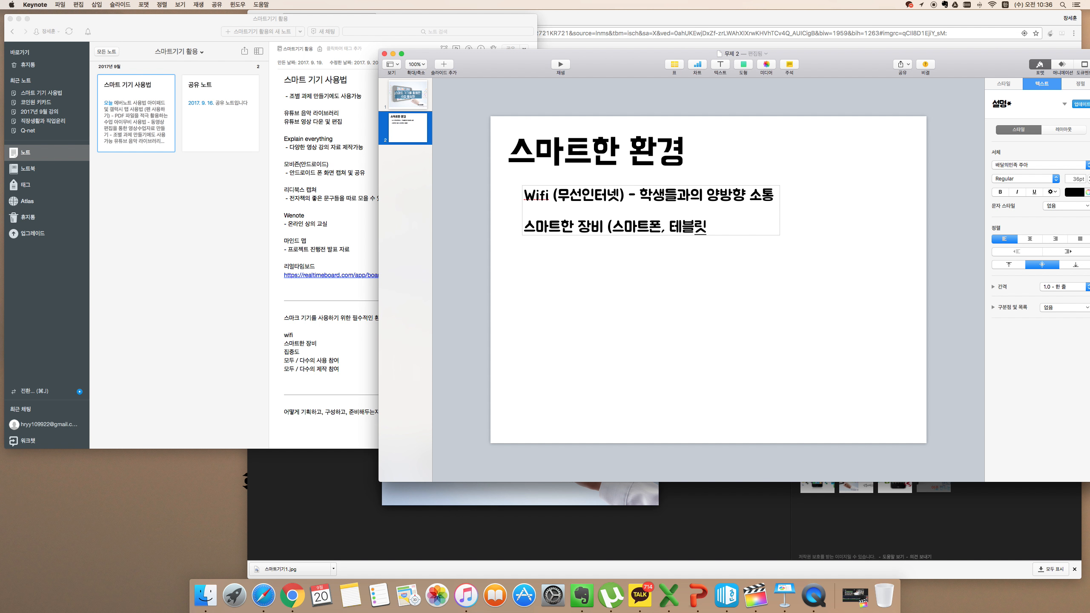
Complete the device list with ", 노트북)" and add a spaced third line reading "빔, 대형 모니터, 강의용 컴퓨터"
text(, 노트북) 빔, 모)
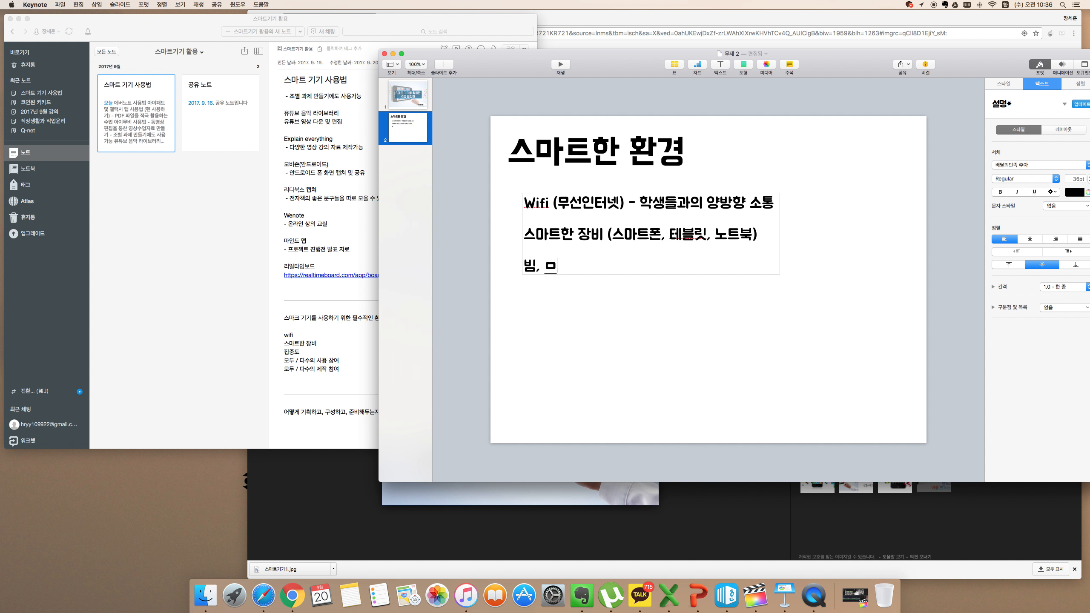
key(BackSpace)
key(BackSpace)
text(대형 모니터)
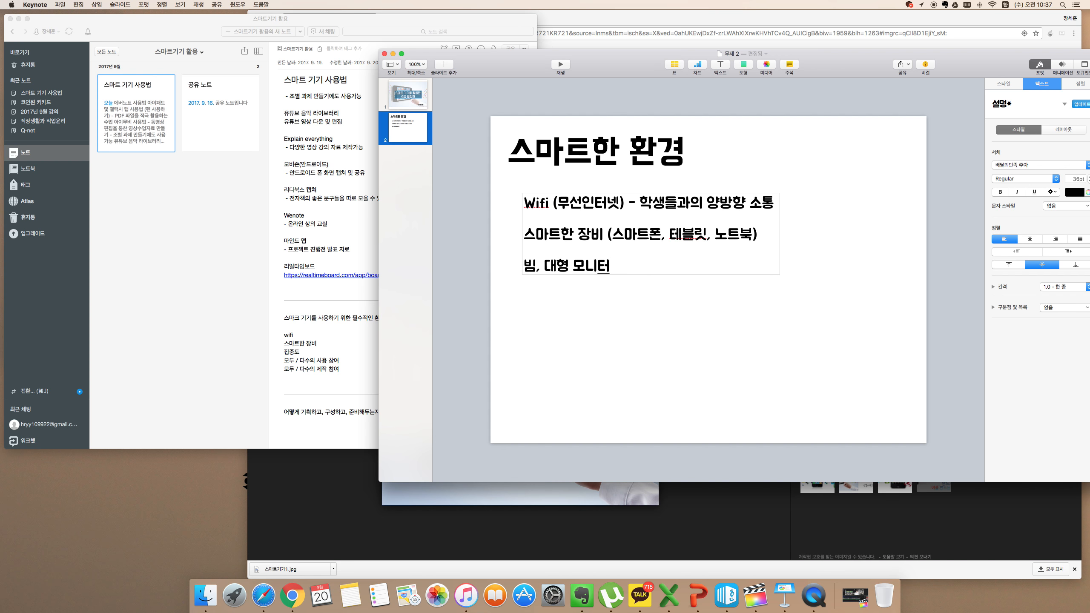
text(, 강의용 커)
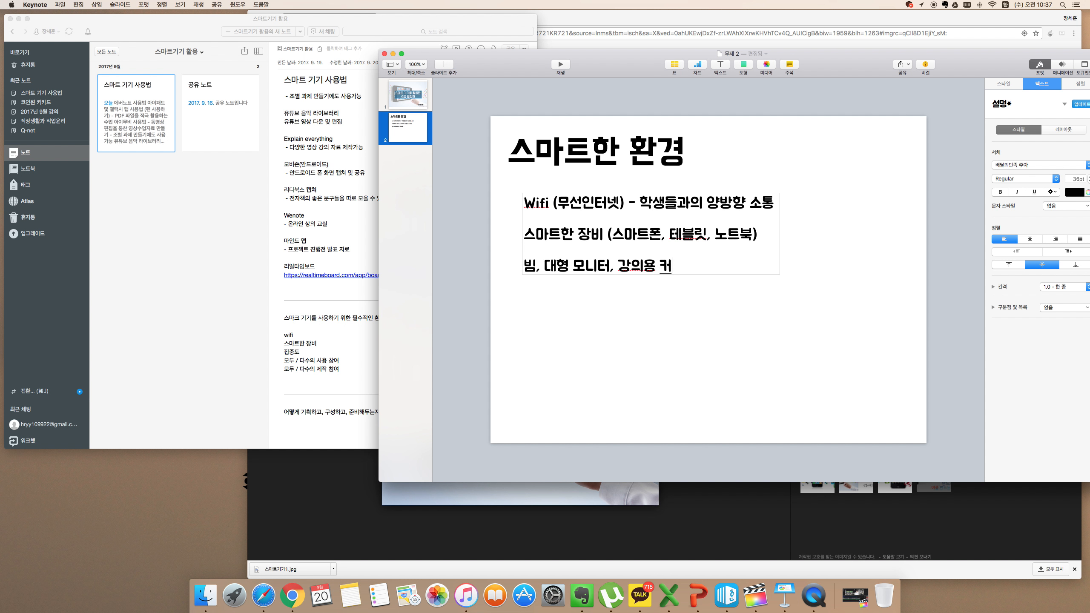
text(ㅁ퓨터)
click(547, 344)
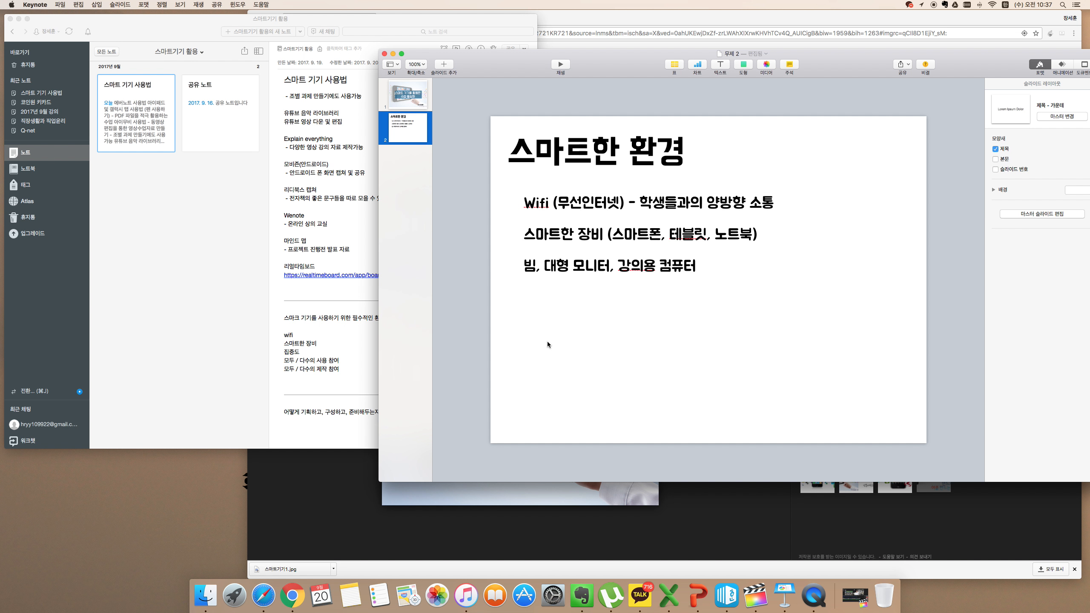
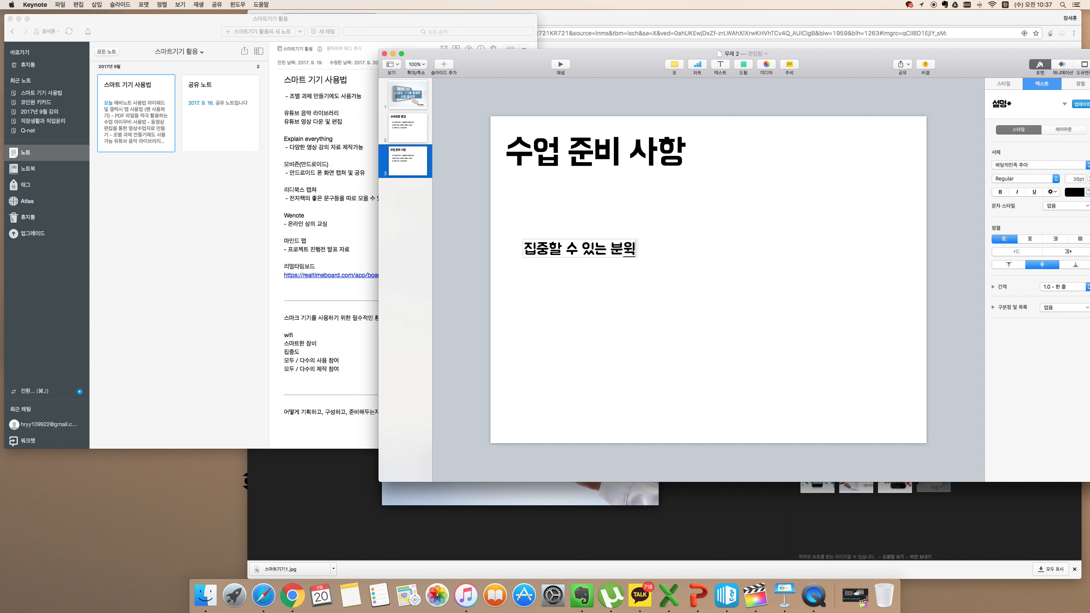
Finish the "집중할 수 있는 분위기" line with a blank line below it, and arrange the Evernote and Keynote windows so the note is readable
key(Return)
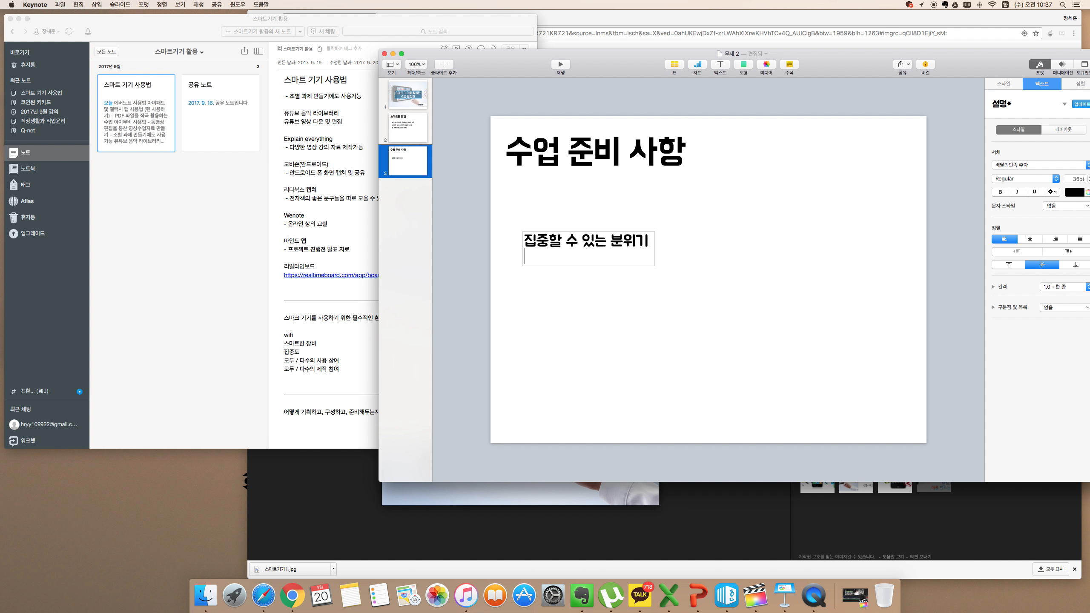
key(Return)
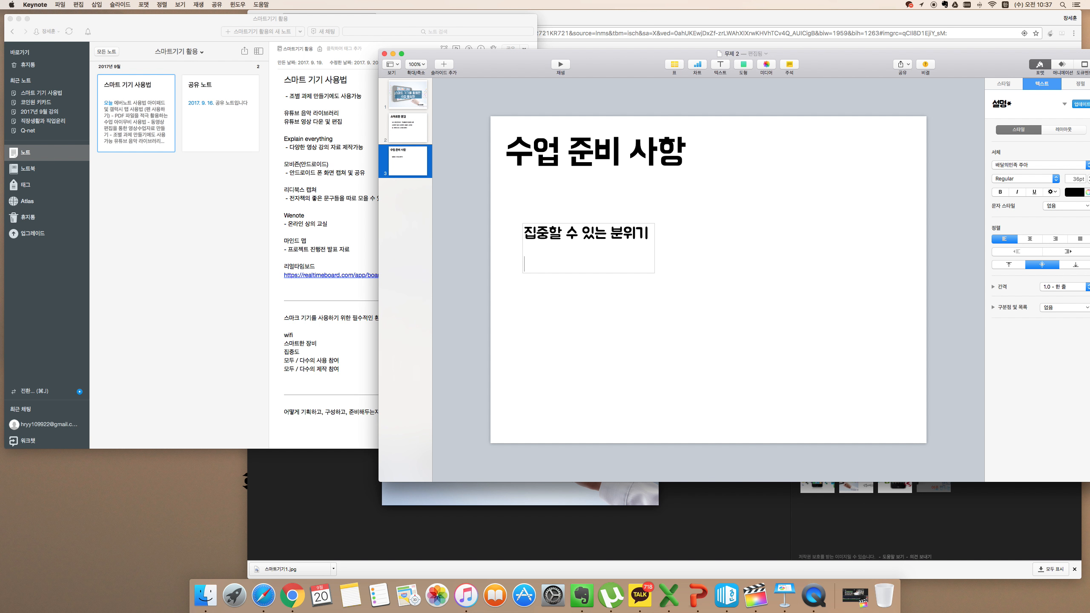
click(403, 22)
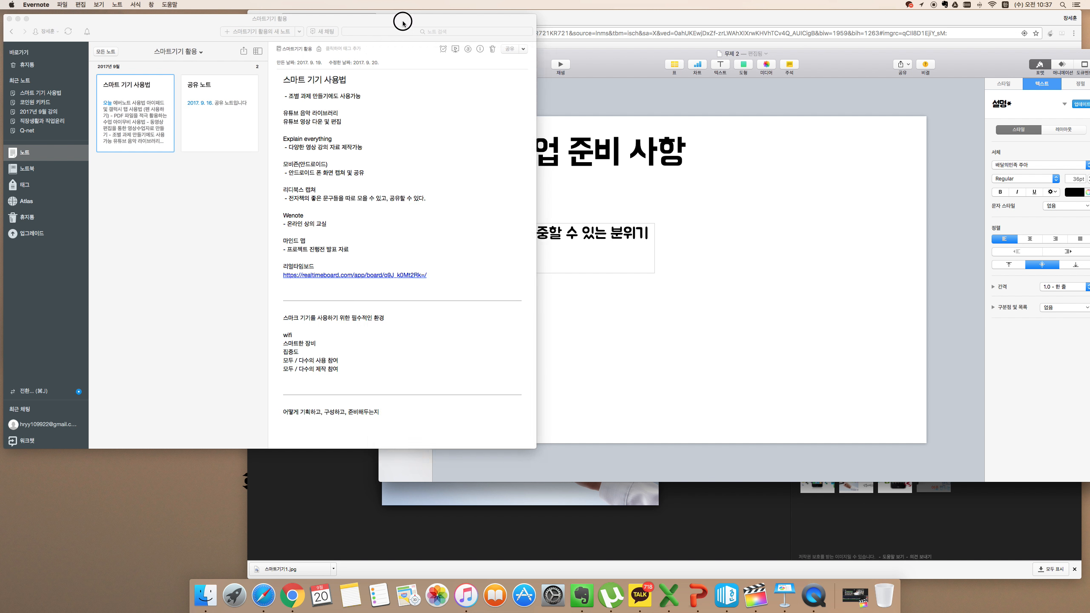
drag(403, 22, 357, 22)
click(626, 72)
drag(626, 71, 633, 71)
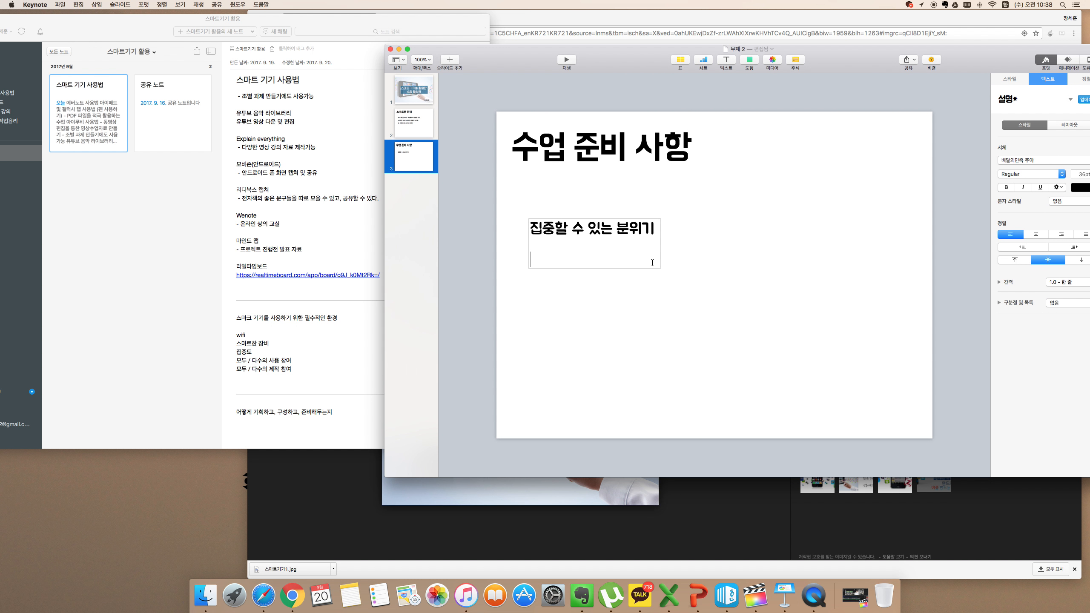
Add the body lines "모두, 다수의 사용 참여" and "모두, 다수의 제작 참여", separated by a blank line
text(모두, 다수의 사용 참여)
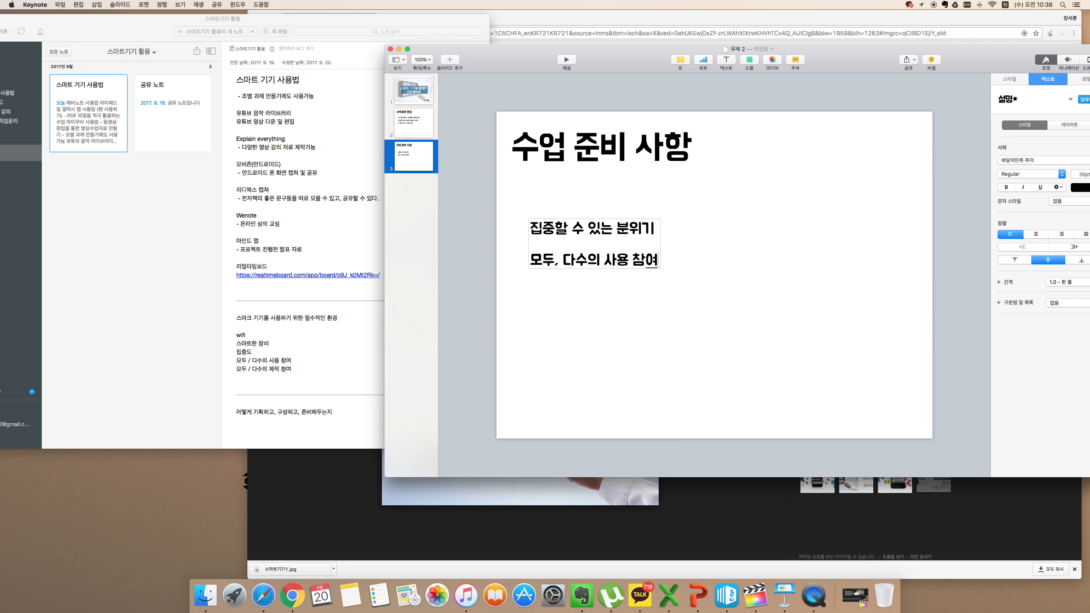
text(를)
key(BackSpace)
key(Return)
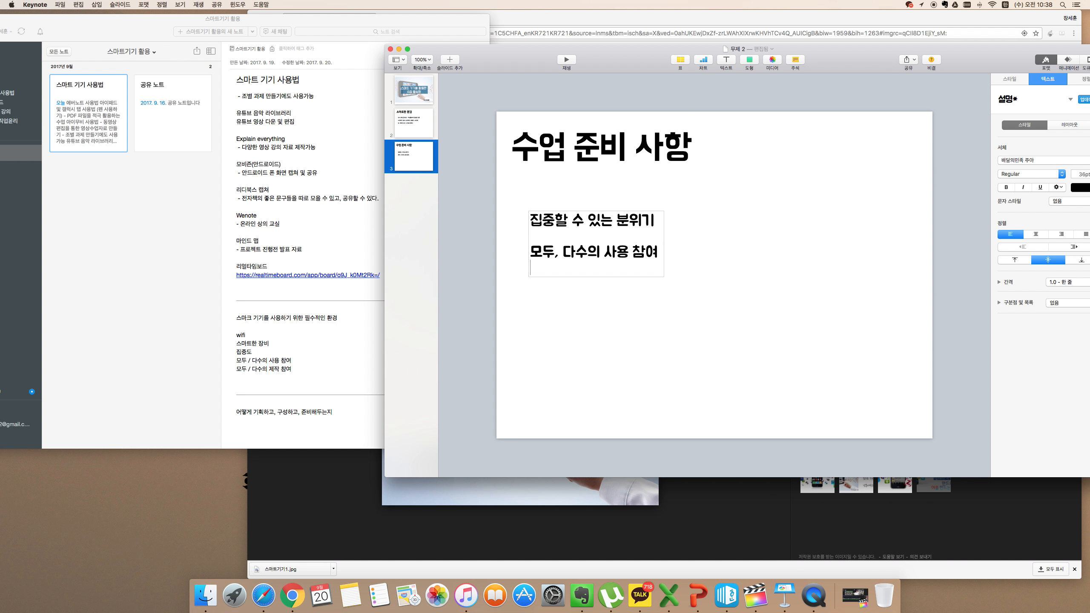
text(모두, 다)
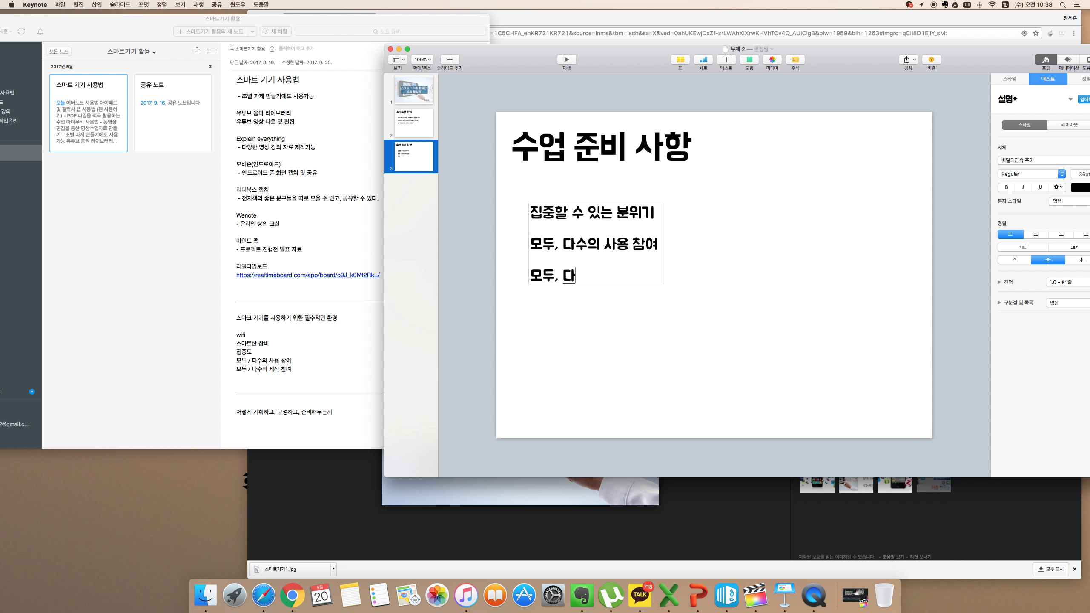
text(수의 제작 참여)
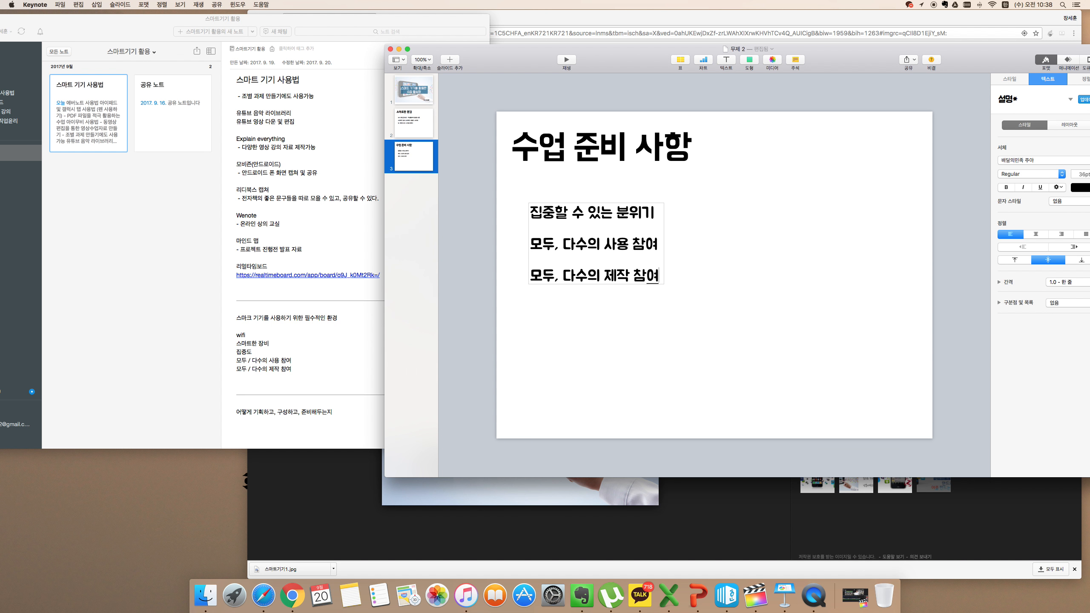
Add a spaced fourth line reading "조별로 과제 세팅" and move the body text box slightly lower on the slide
key(Return)
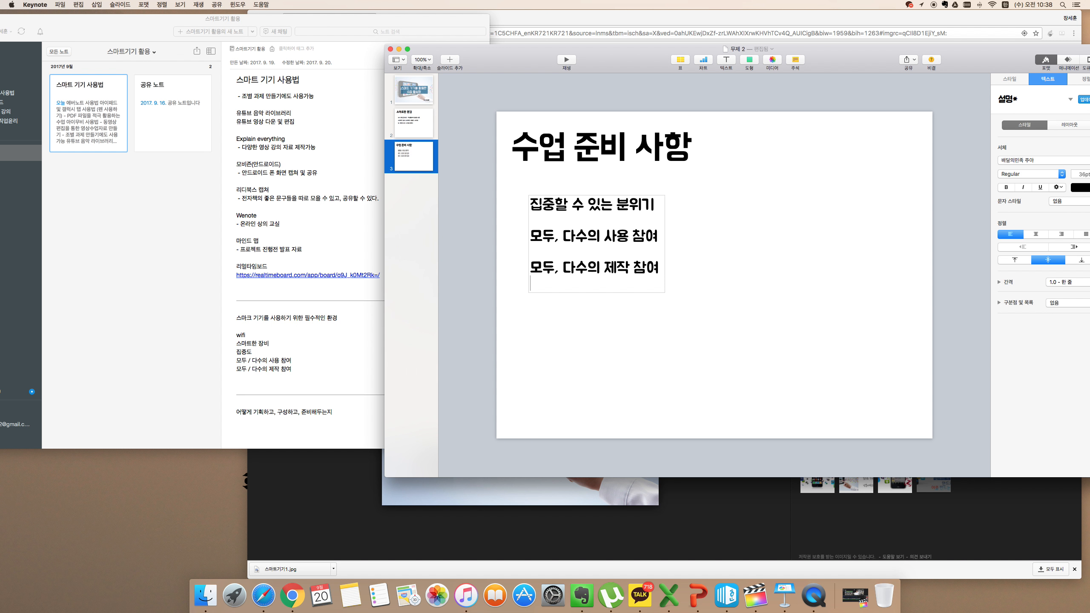
text(조별)
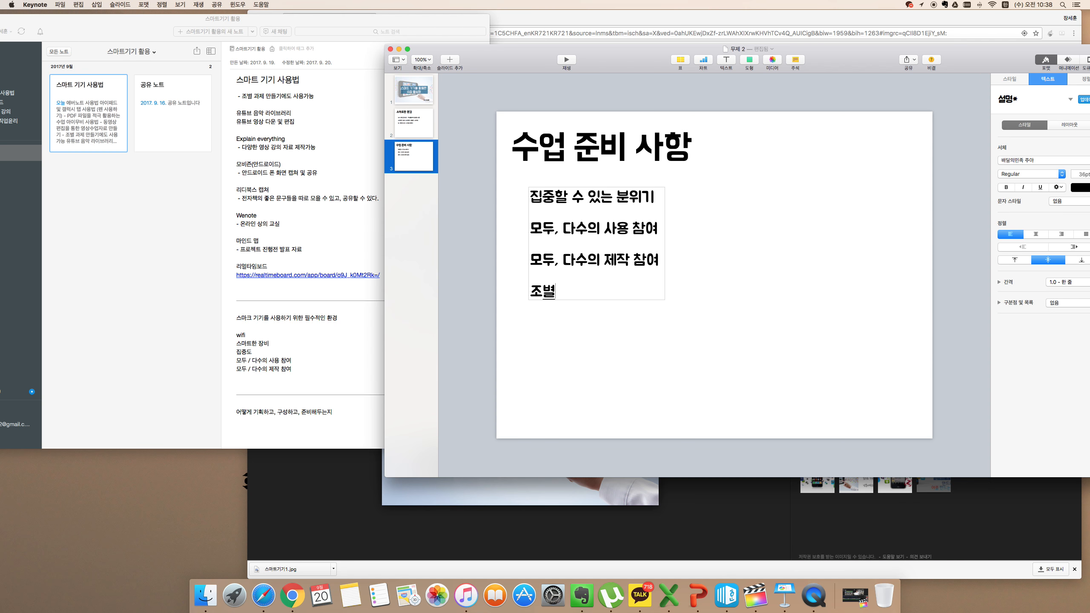
text(로 과제를 세)
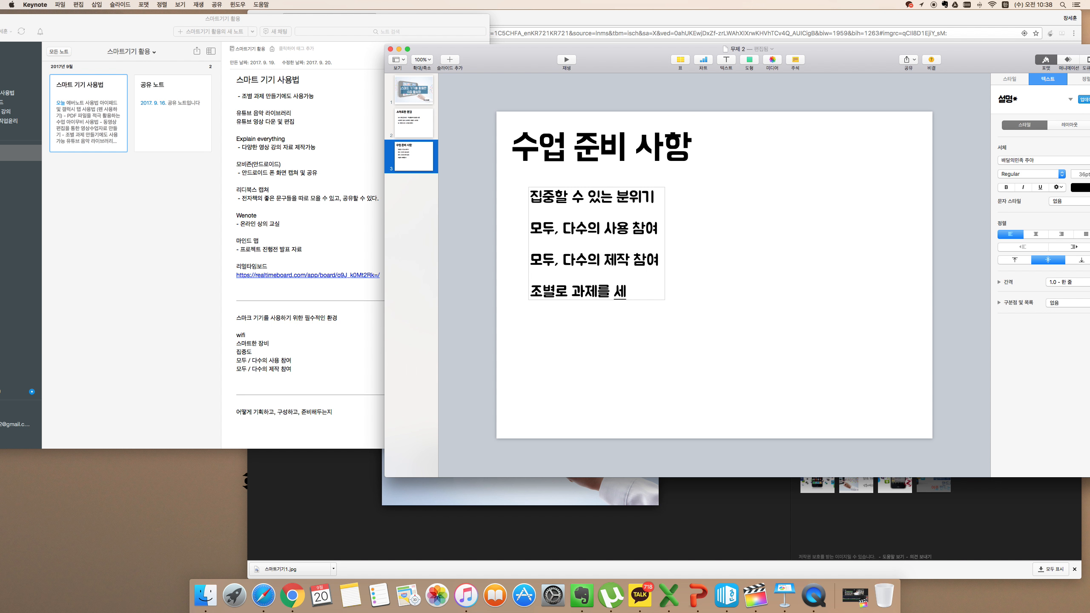
text(팅)
key(BackSpace)
key(BackSpace)
key(BackSpace)
key(BackSpace)
key(BackSpace)
key(BackSpace)
text(세팅)
click(661, 352)
drag(638, 265, 637, 290)
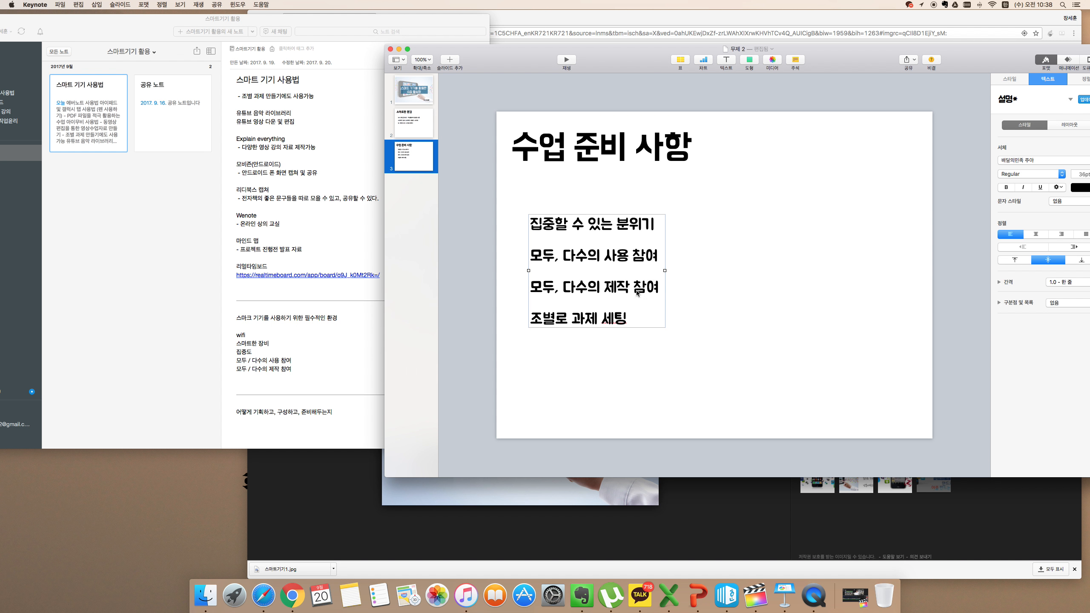
Insert a right-pointing arrow shape, stretched long and thin, directly after the "조별로 과제 세팅" line
click(735, 351)
click(750, 61)
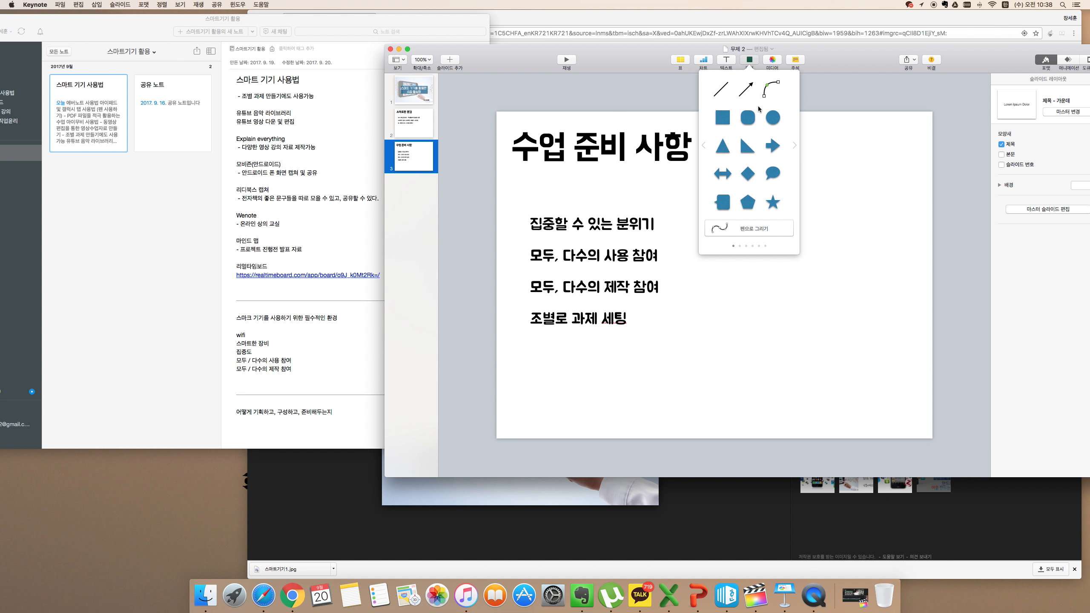
click(758, 148)
drag(710, 297, 720, 319)
click(759, 314)
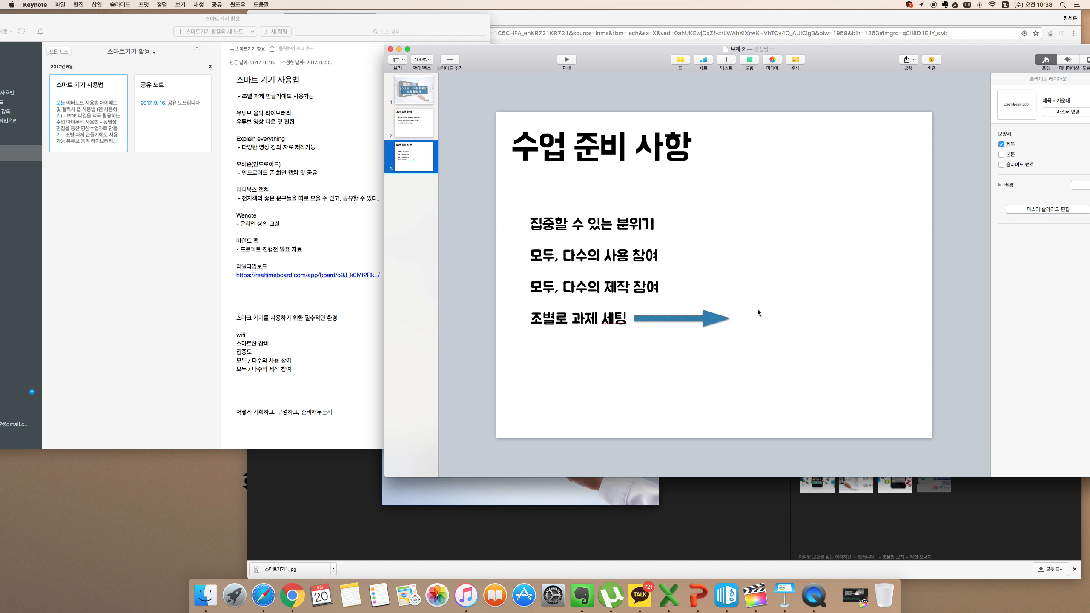
Insert a rounded rectangle beyond the arrow's tip and enlarge it over the slide's lower-right area
click(753, 67)
click(754, 117)
drag(738, 283, 879, 408)
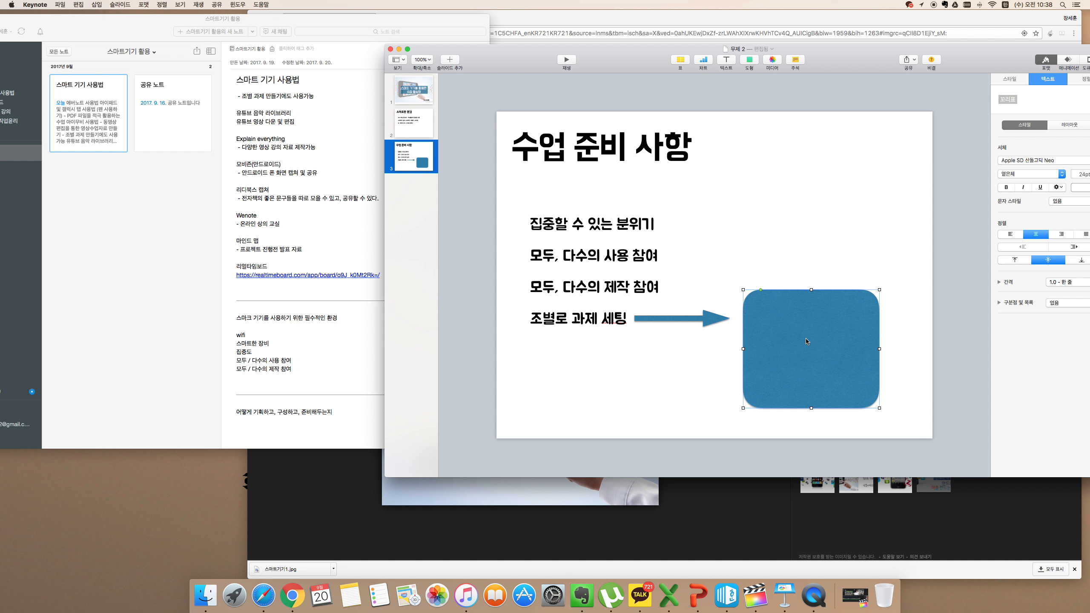
Fill the rounded rectangle with three lines: "스마트기기를 적극 활용", "기획 및 제작" and "발표 할 수 있는 과제"
double_click(807, 341)
text(스마트기기를 적극 활용)
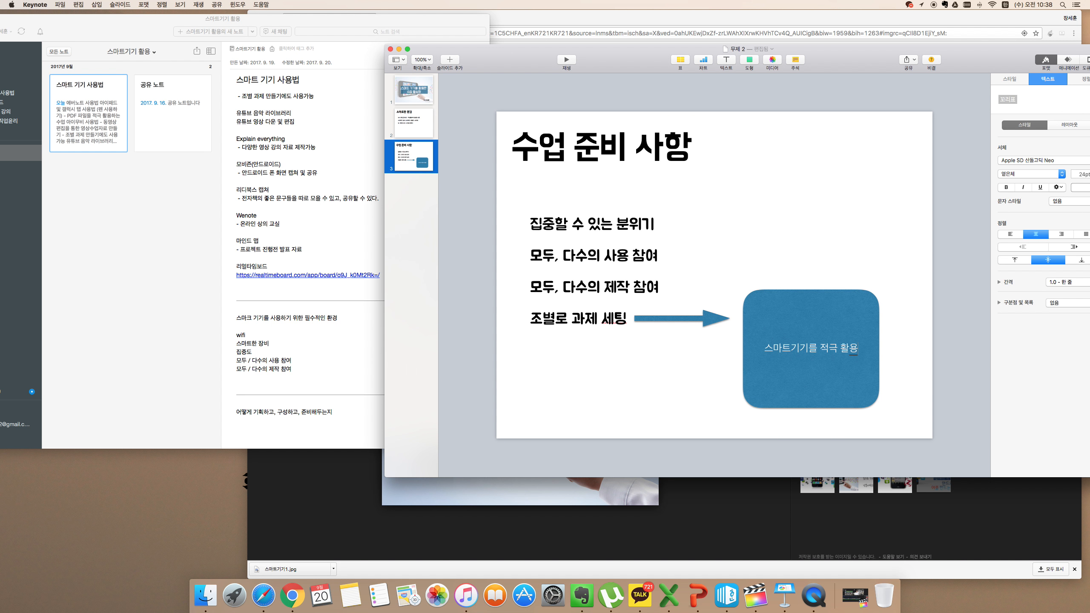
key(Return)
text(ㅈㅔ작)
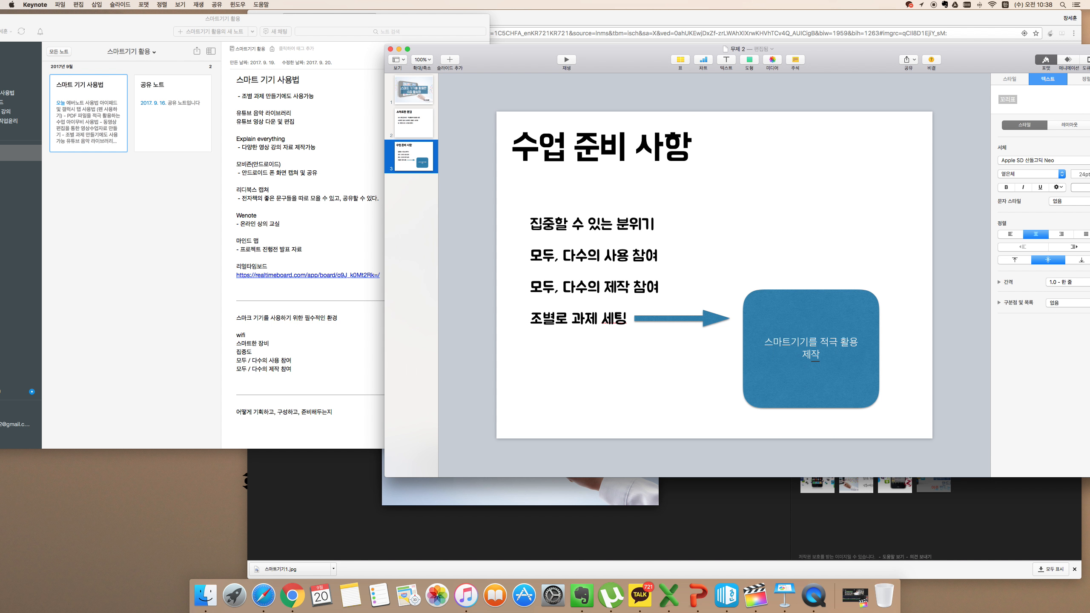
key(BackSpace)
key(BackSpace)
key(BackSpace)
key(BackSpace)
text(기획 및 제작)
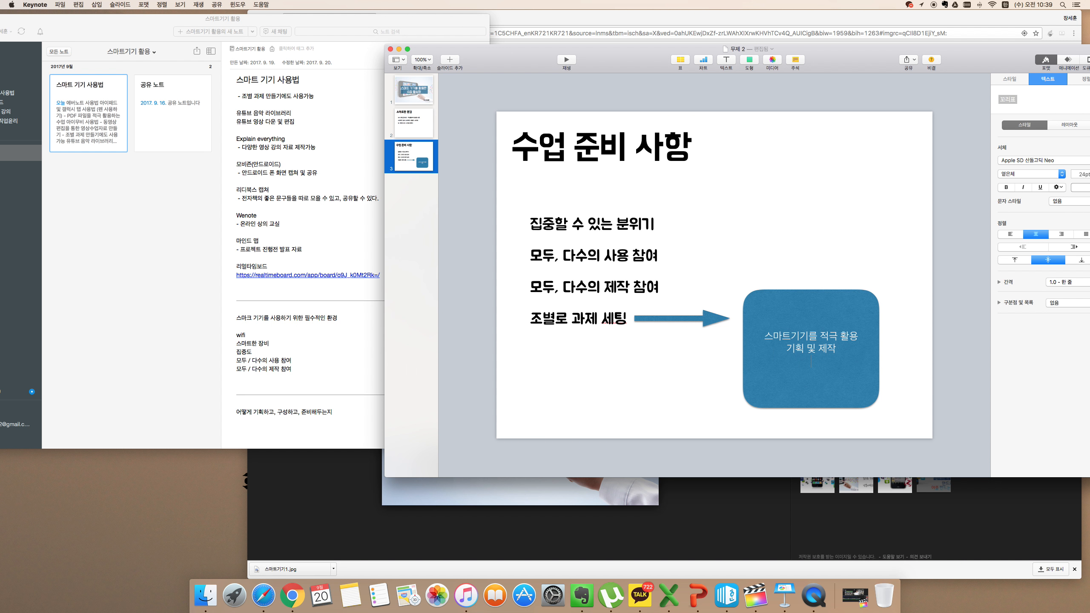
text(발표 할 수 있느는 과제)
Resize the rounded rectangle into a wider, flatter box vertically centred on the arrow
click(877, 414)
click(857, 390)
drag(879, 408, 913, 318)
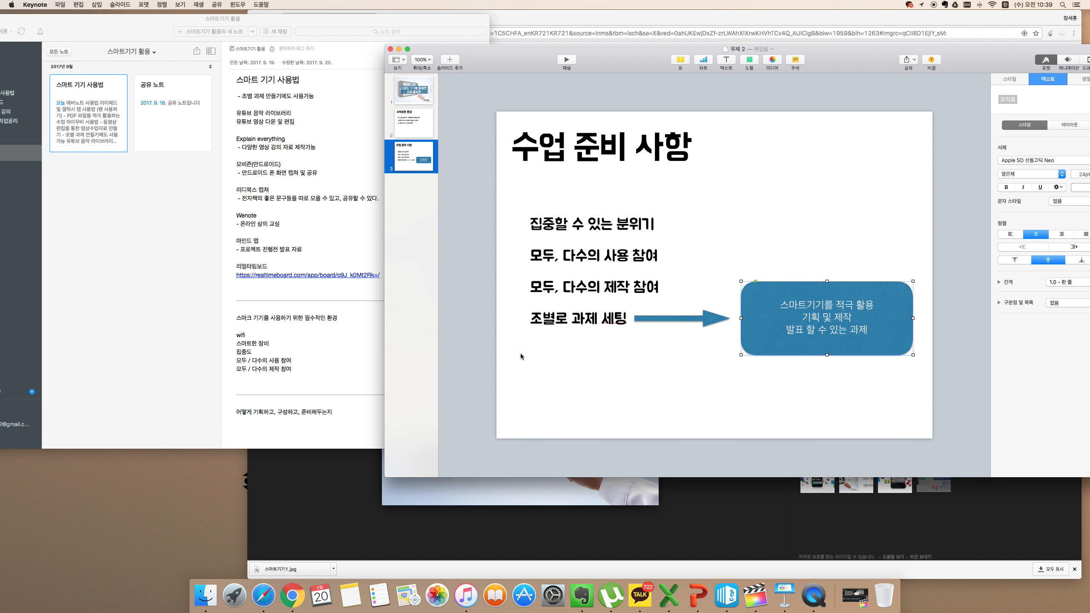
click(637, 348)
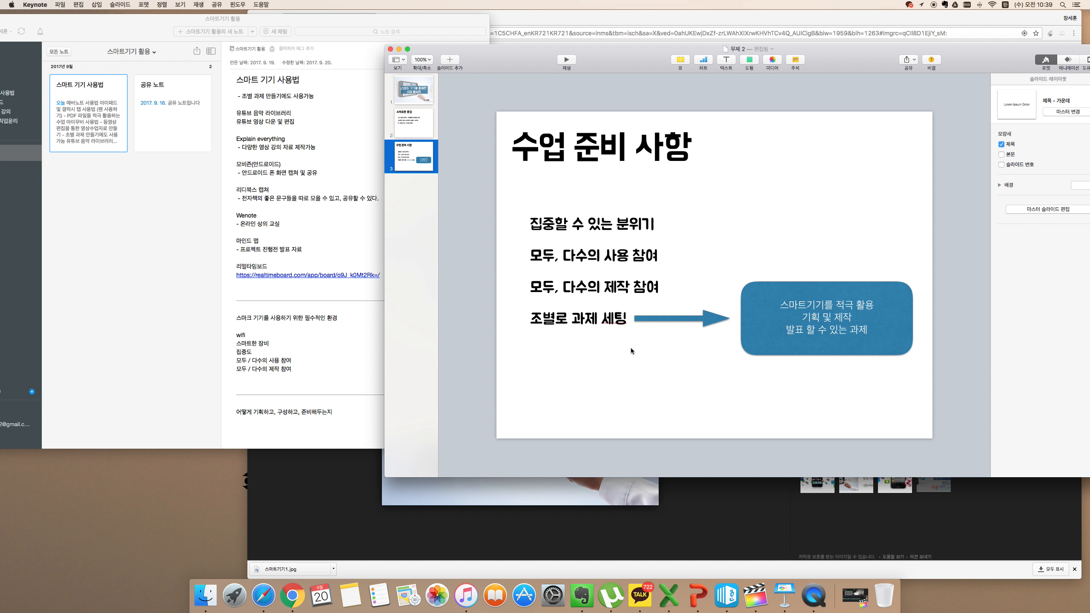
Select the "스마트한 환경" slide and hide Keynote to reach the Google image results in Chrome
click(413, 124)
click(405, 162)
click(424, 127)
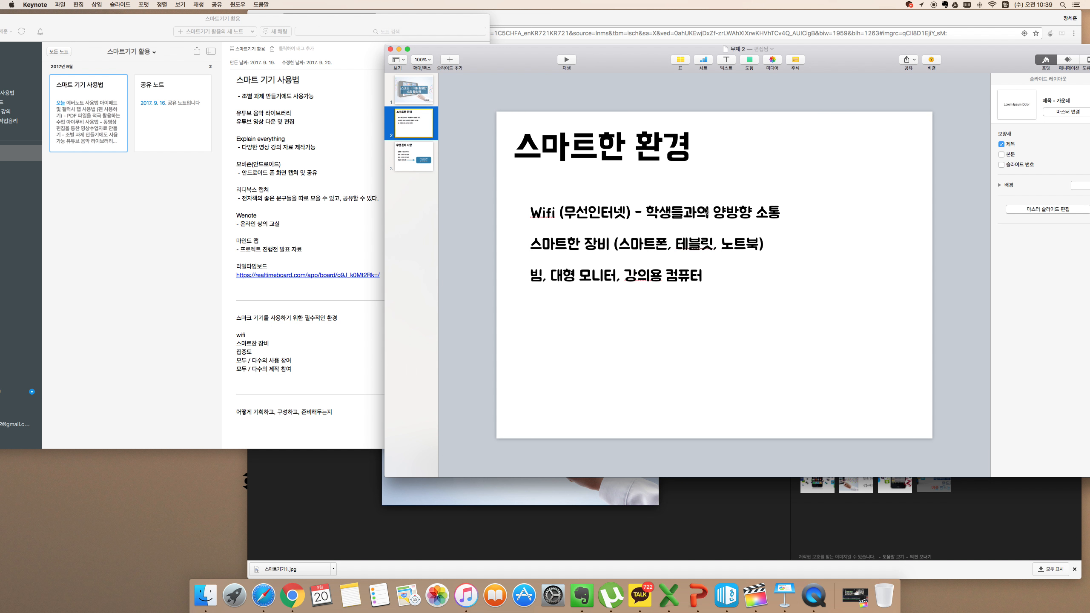
key(super+h)
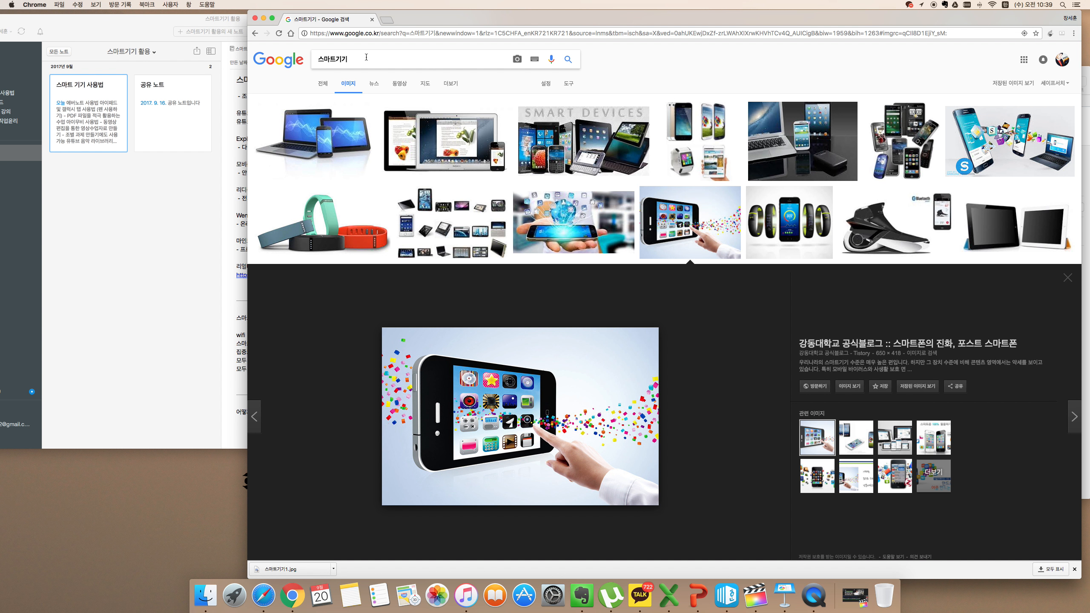
Find the hand-holding-smartphone picture among the image results and save it to the 다운로드 folder as "스마트기기 과용과 안구건조증" in JPEG format
click(366, 57)
key(BackSpace)
key(BackSpace)
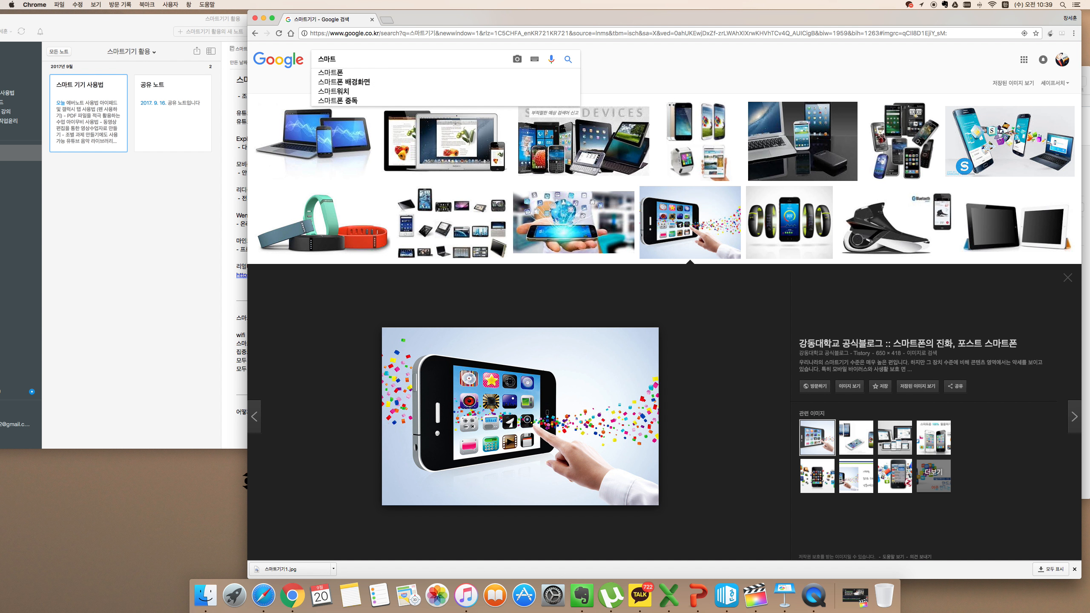
scroll(751, 233, down, 15)
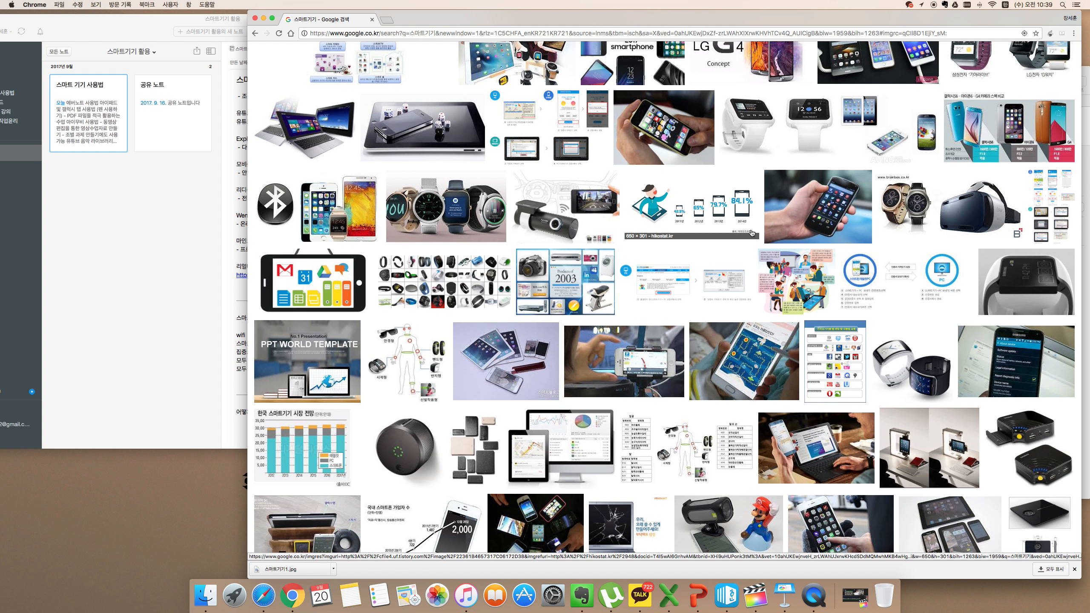
click(811, 221)
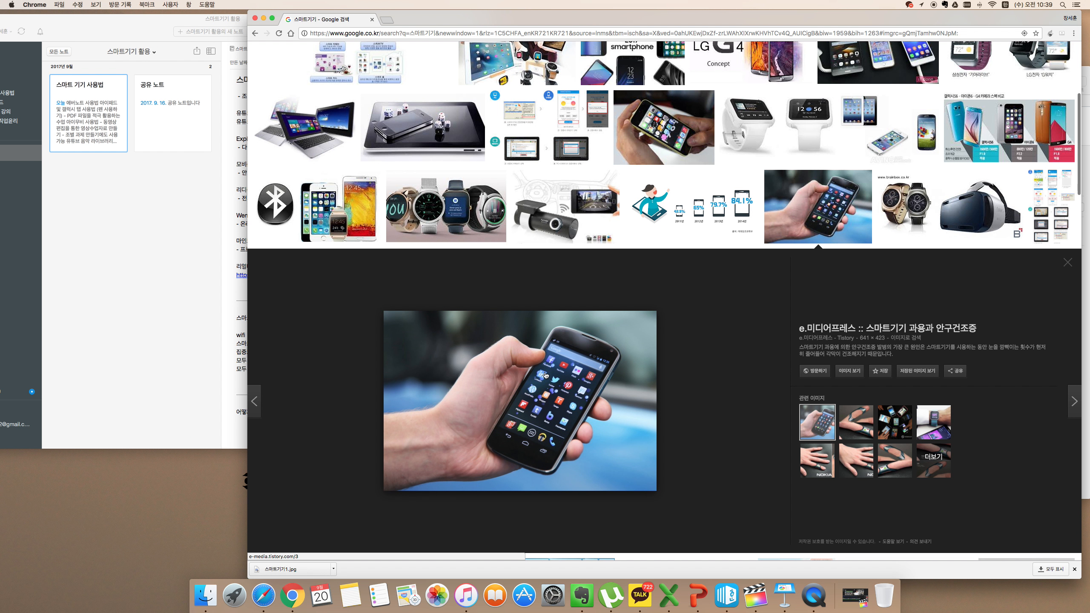
right_click(545, 376)
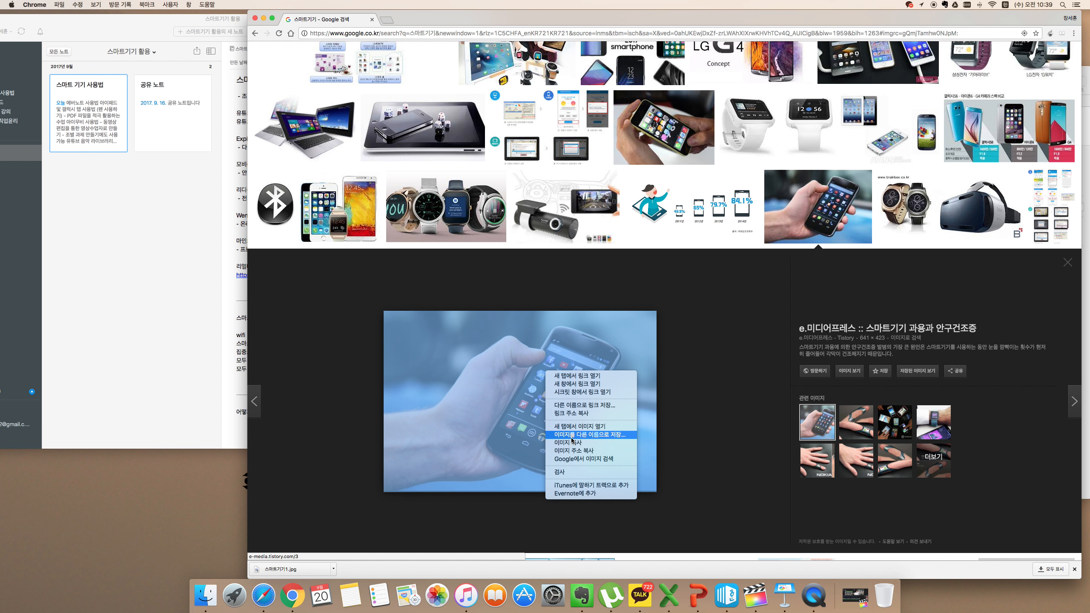
click(571, 435)
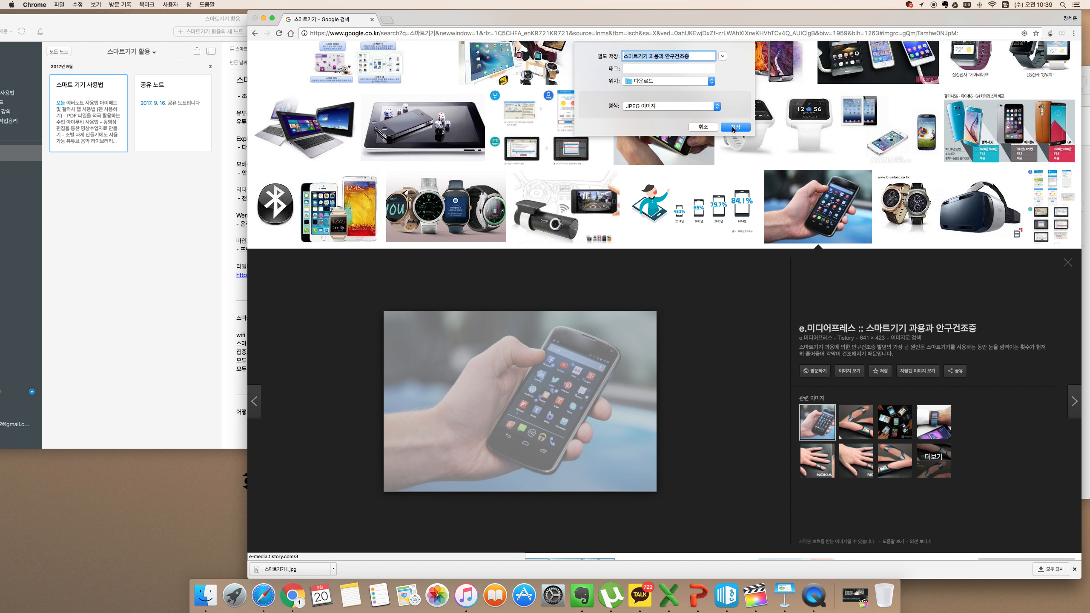
click(734, 127)
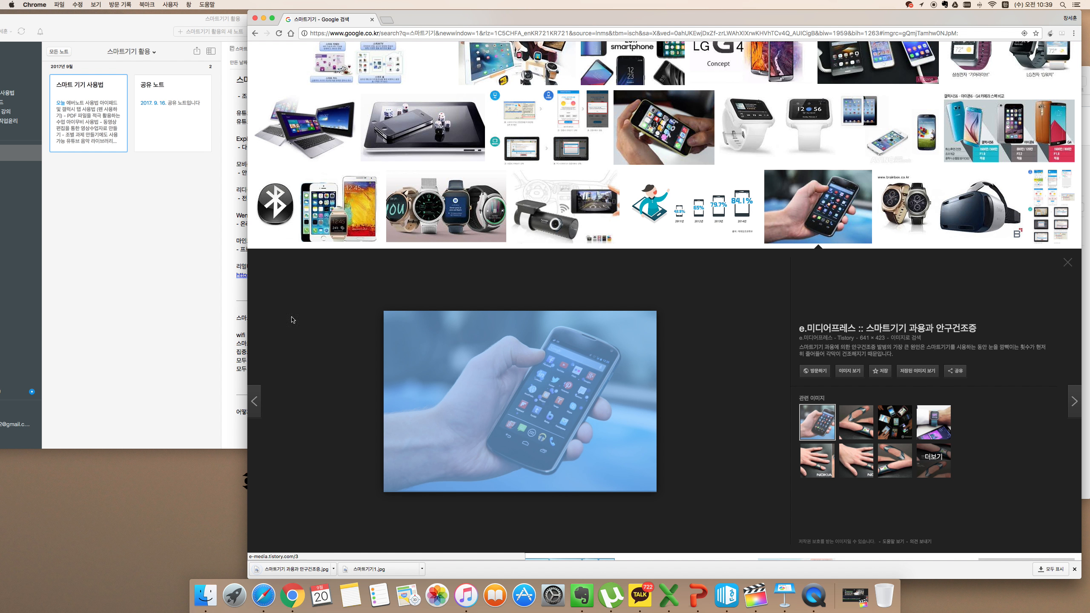
Return to Keynote, place the downloaded phone image in the slide's lower-right corner and shrink it slightly
key(super+Tab)
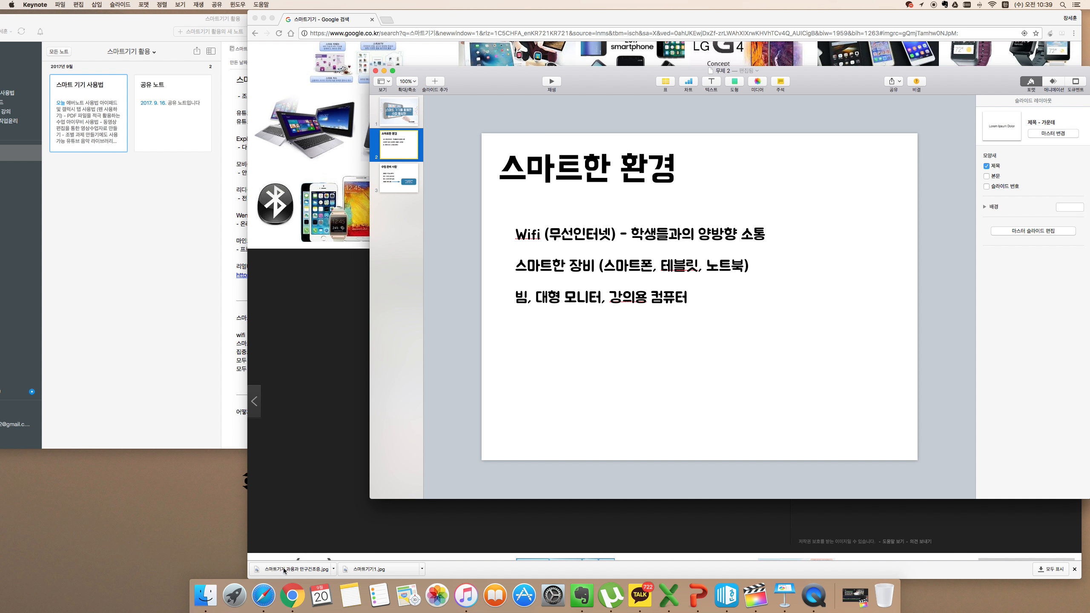
drag(283, 571, 813, 345)
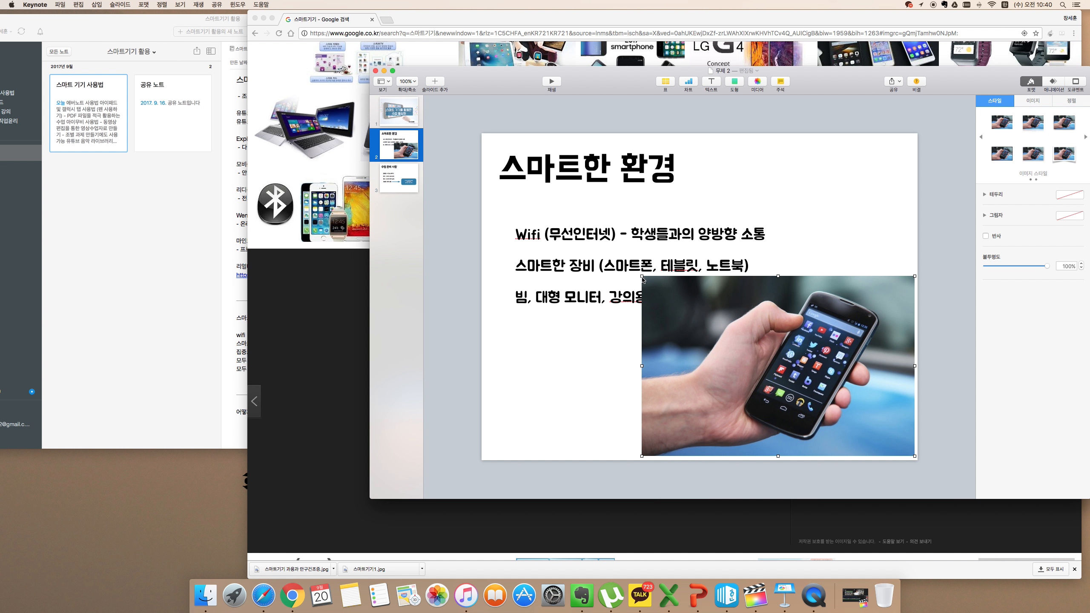
drag(643, 280, 667, 295)
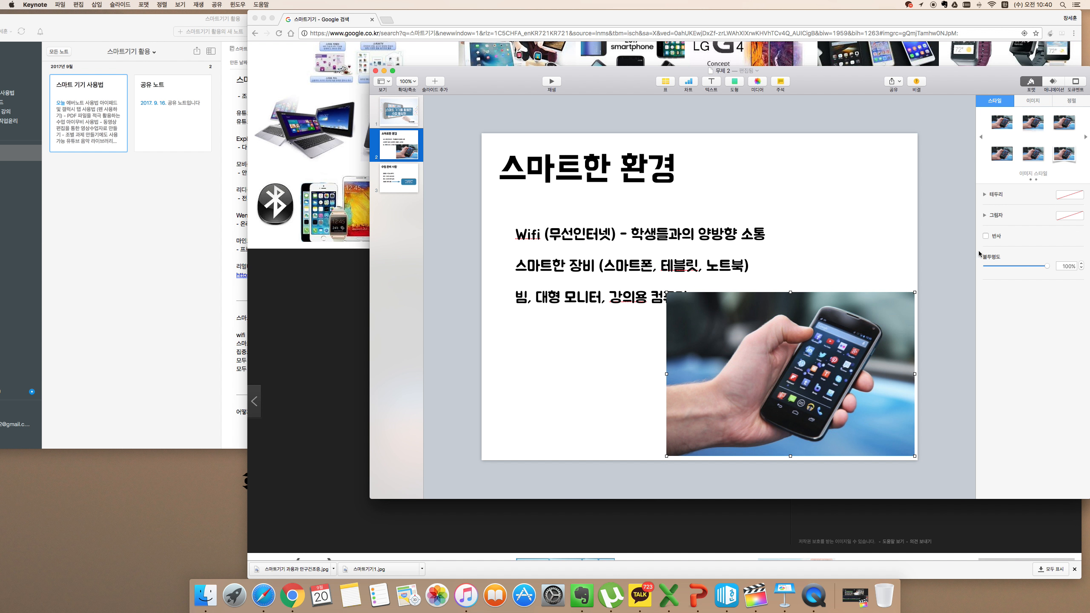
Lower the phone image's opacity to about 46% and shrink it further toward the slide's lower-right corner, clear of the text
click(1002, 266)
drag(1002, 266, 1015, 267)
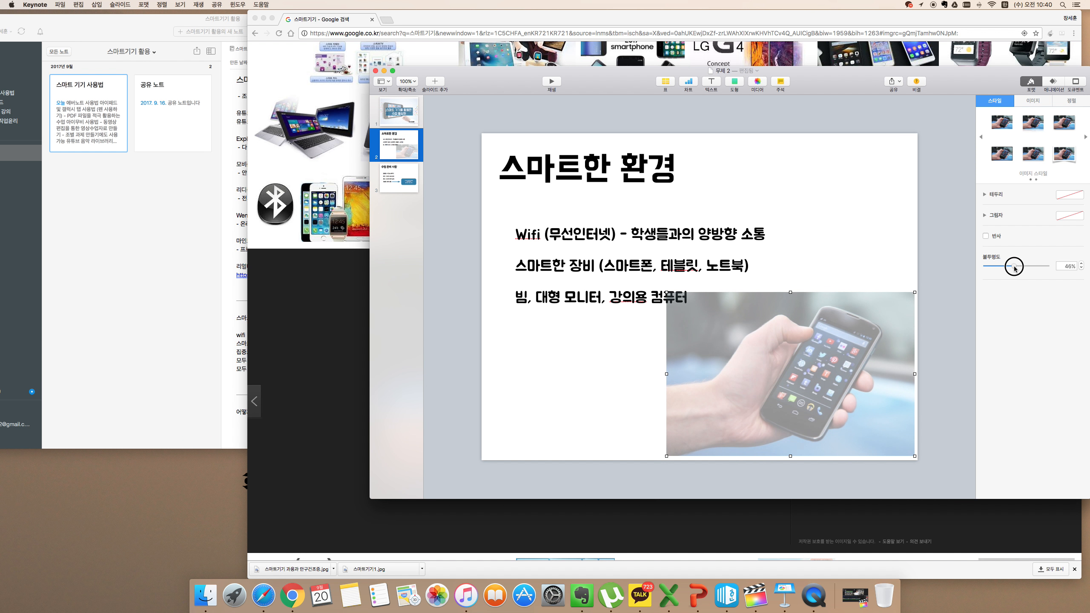
click(1033, 101)
drag(667, 292, 715, 324)
drag(755, 362, 754, 360)
click(800, 274)
Select the "수업 준비 사항" slide and search Google Images in Chrome for "대학생"
click(399, 178)
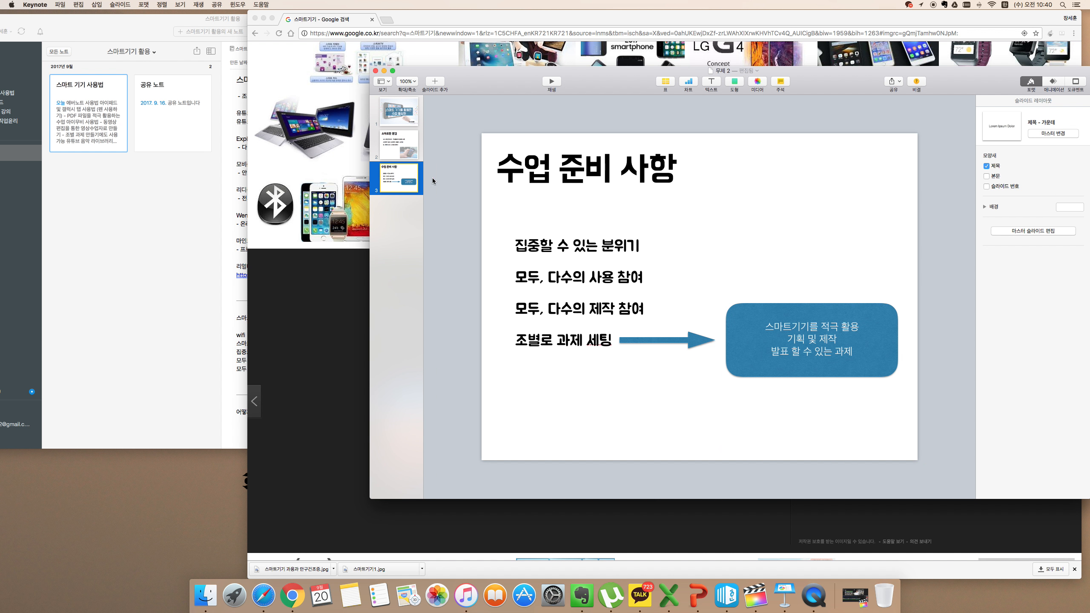
click(429, 59)
text(대학생)
key(Return)
Save the chosen image as "수업" and switch back to Keynote
text(수업)
key(Return)
click(784, 596)
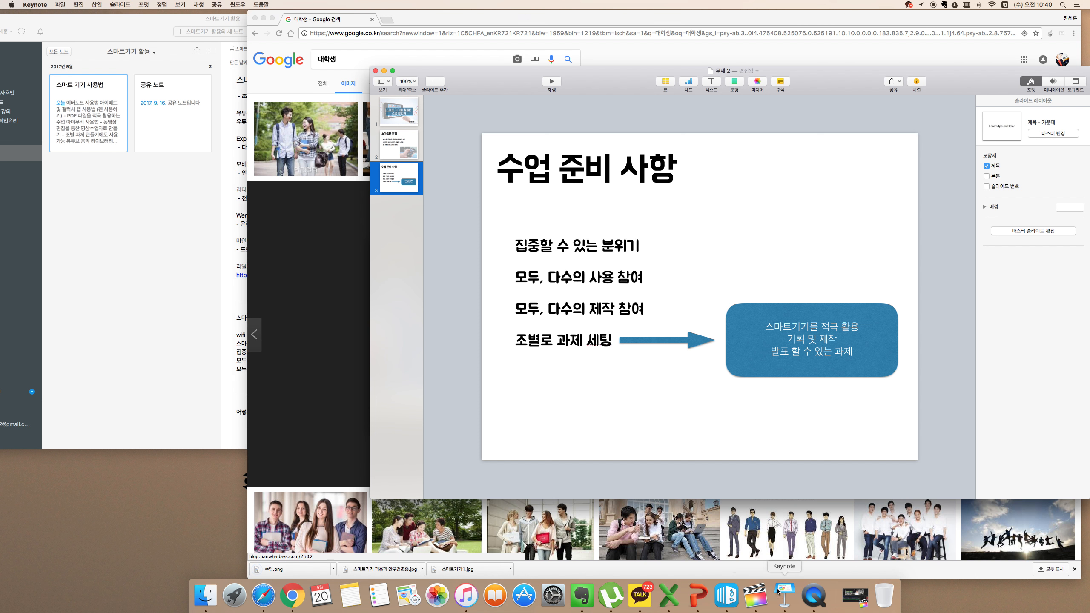
Place the downloaded 수업.png image on the "수업 준비 사항" slide and enlarge it to cover the whole slide
drag(275, 569, 816, 215)
drag(667, 119, 777, 174)
drag(816, 196, 765, 166)
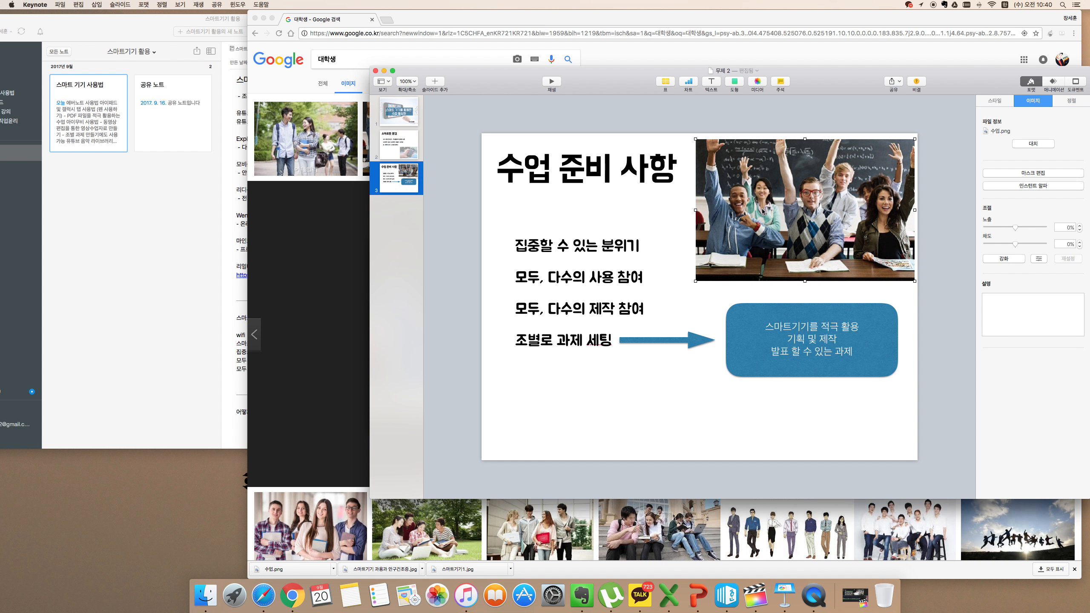
drag(762, 209, 539, 204)
drag(700, 275, 1001, 469)
drag(739, 301, 687, 301)
Lower the classroom image's opacity to 34% and send it behind the slide's text, arrow and rounded box
click(995, 101)
drag(1048, 268, 1007, 269)
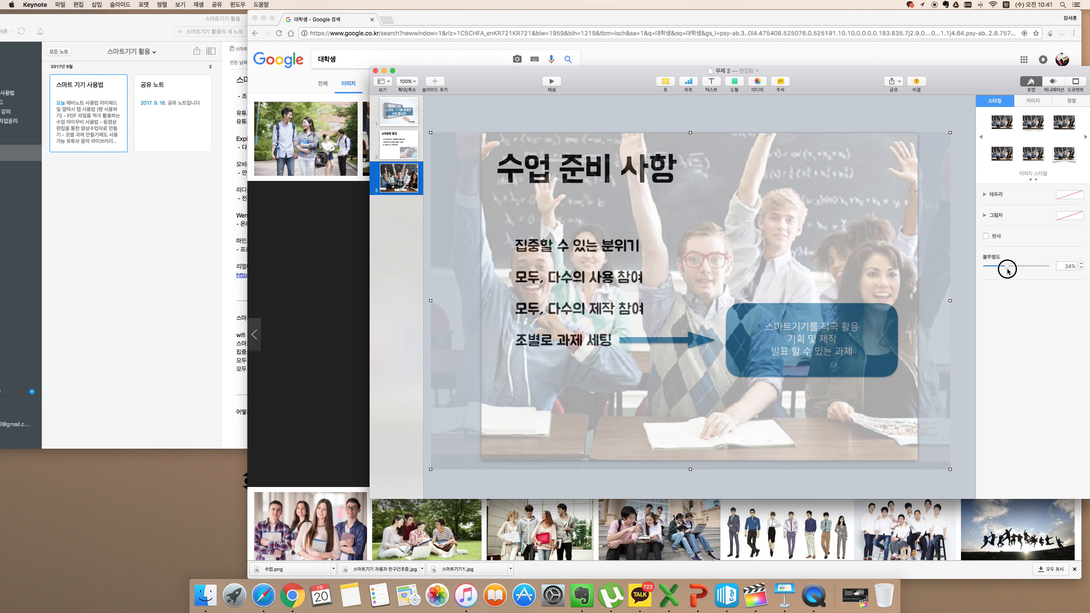
right_click(863, 185)
click(880, 198)
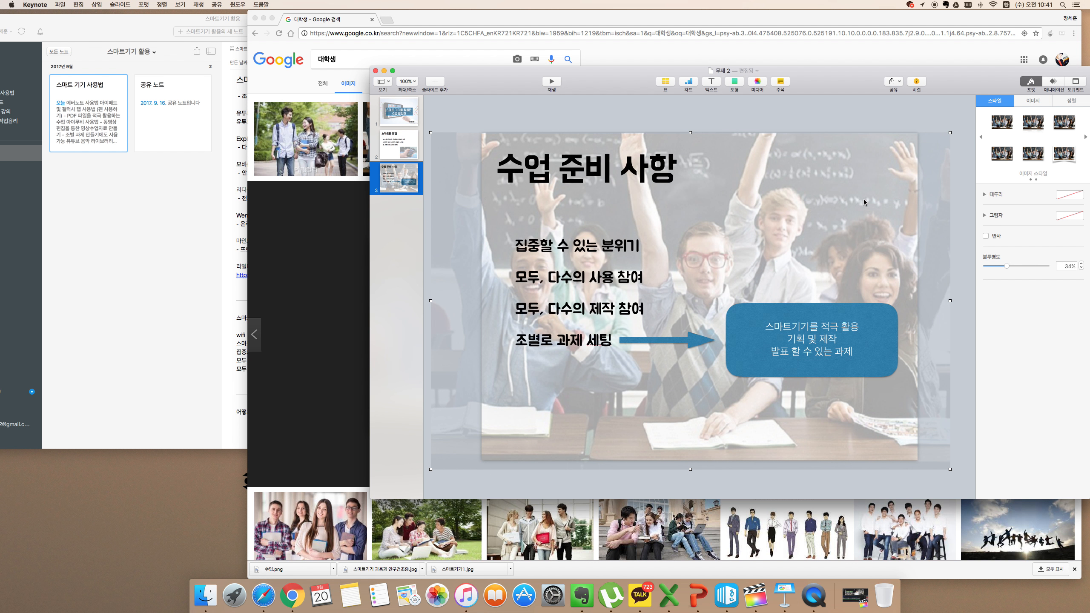
click(840, 111)
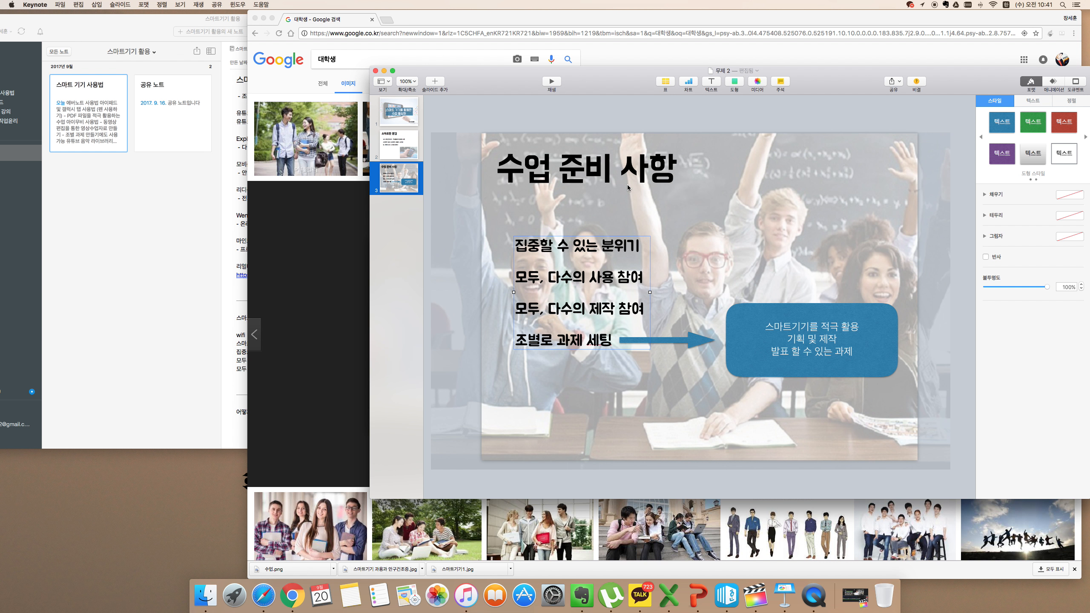
Add a red square shape, stretch it into a rectangle around the "수업 준비 사항" title and place it behind the title text
click(735, 82)
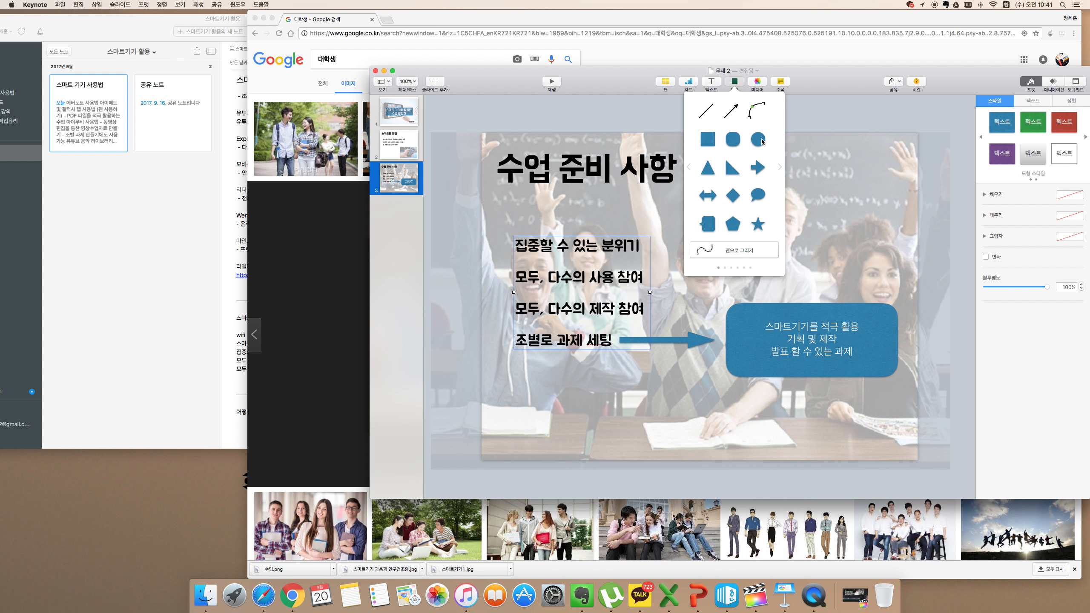
click(779, 168)
click(780, 168)
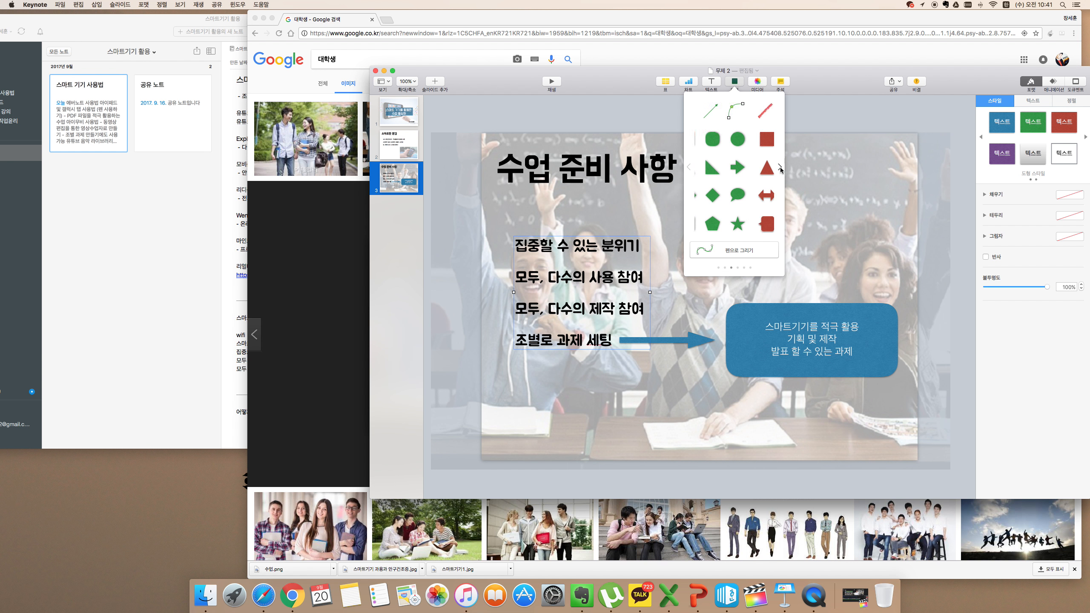
click(707, 139)
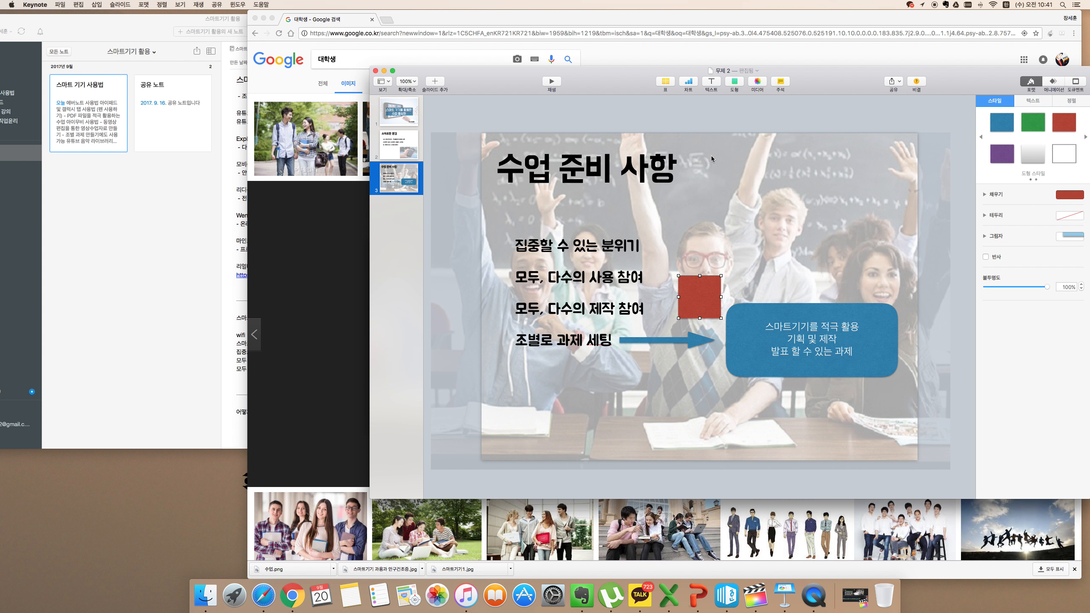
drag(701, 284, 674, 186)
right_click(677, 162)
click(686, 165)
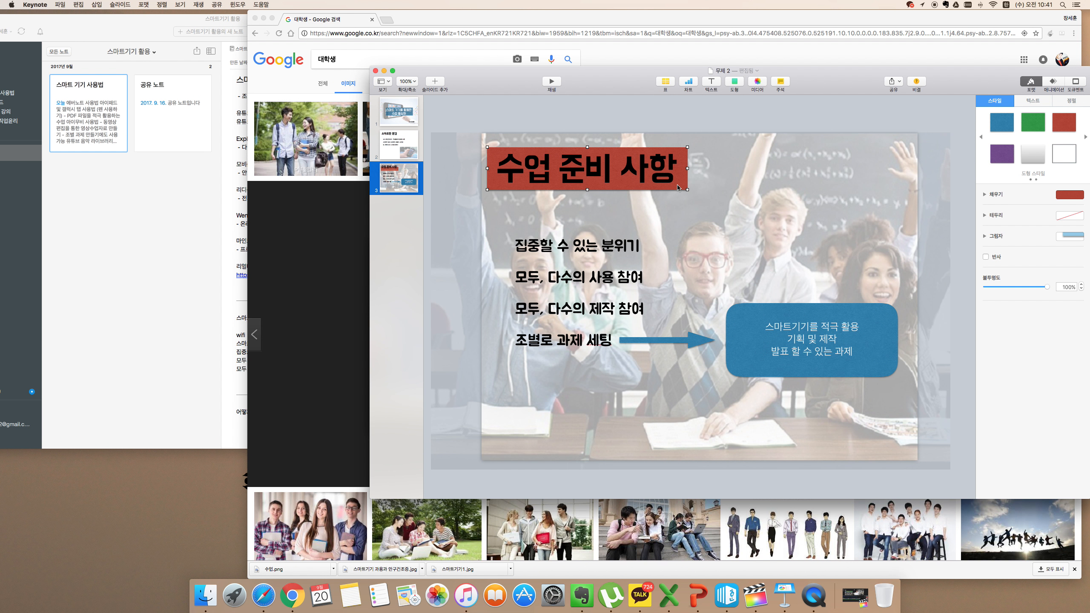
Change the title's background rectangle to a light gray fill
click(1079, 196)
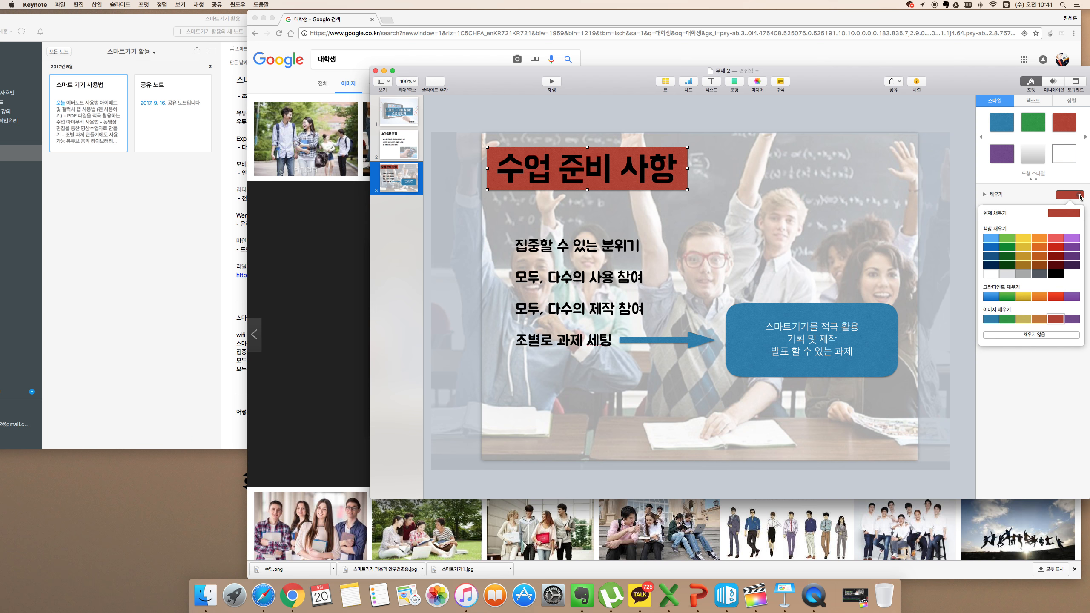
click(1023, 272)
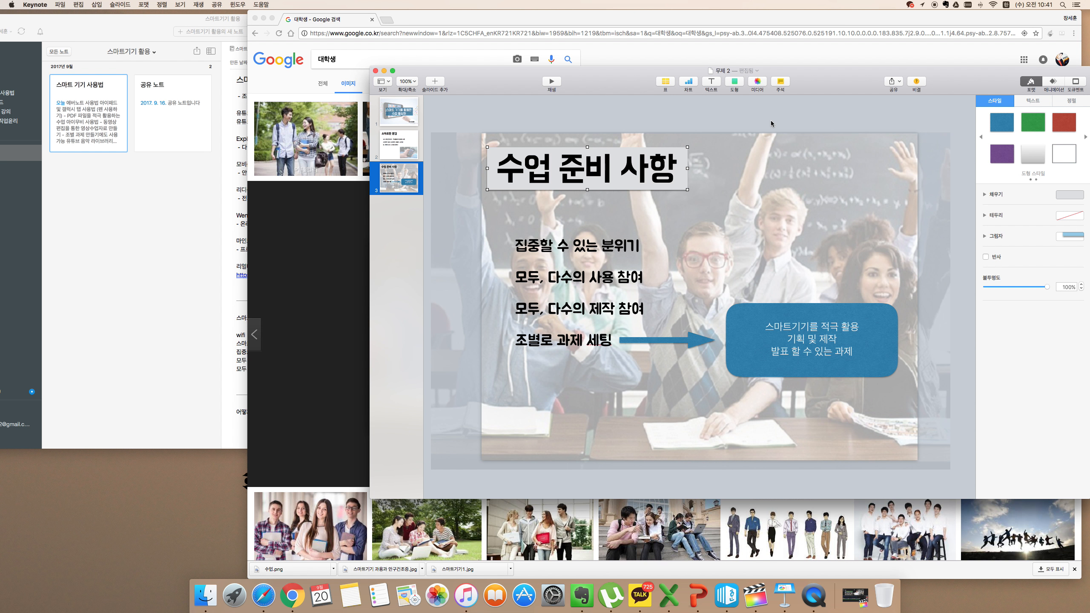
click(597, 125)
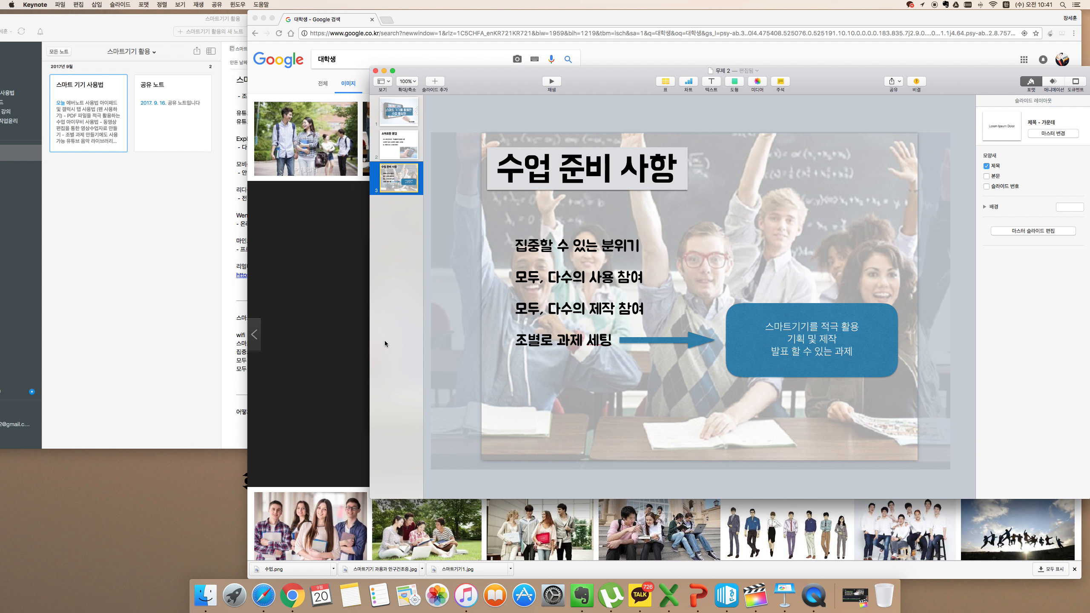
Review the existing slides and add a slide with the title, bullets and photo layout after "수업 준비 사항"
click(397, 123)
click(398, 146)
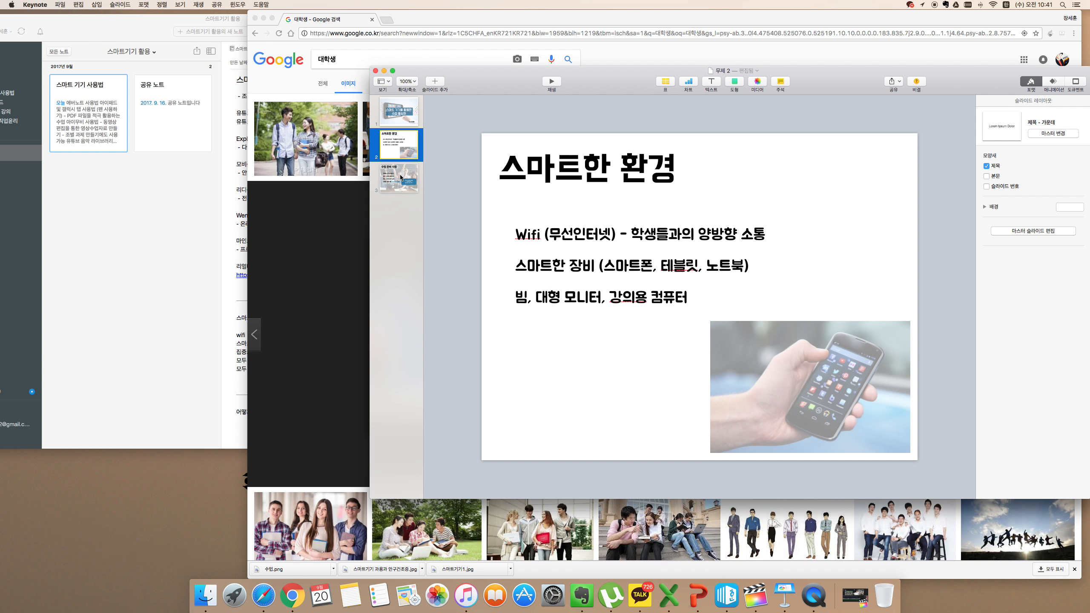
click(401, 177)
click(399, 149)
click(397, 176)
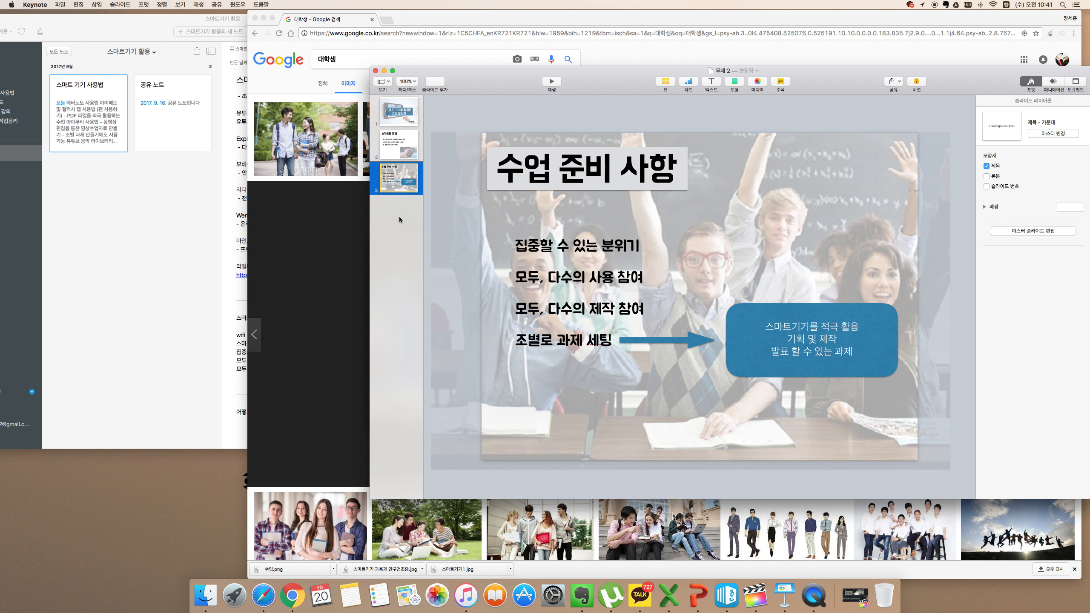
click(436, 83)
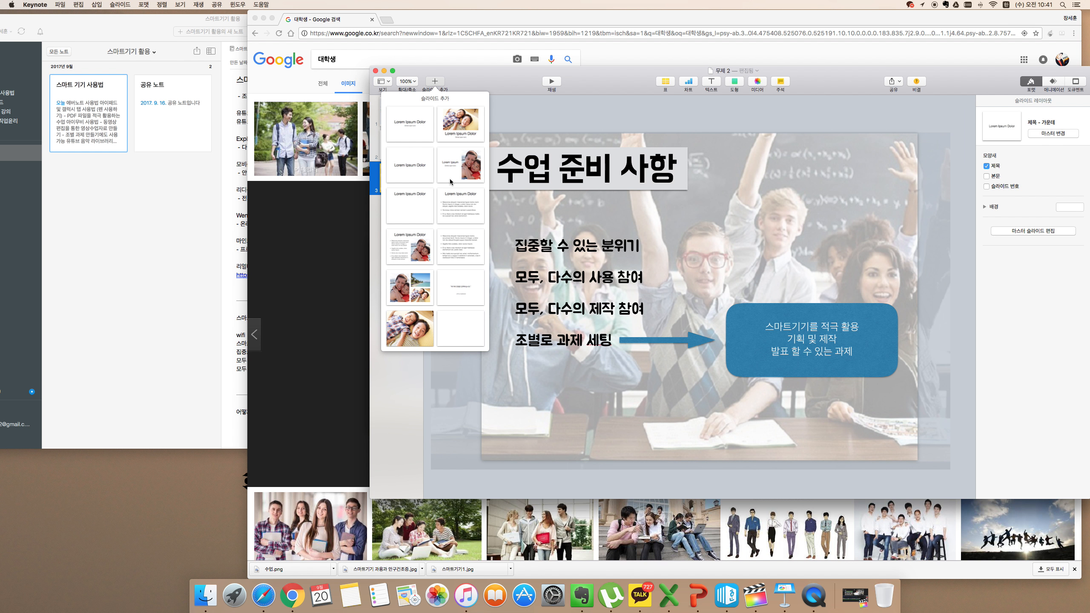
click(410, 247)
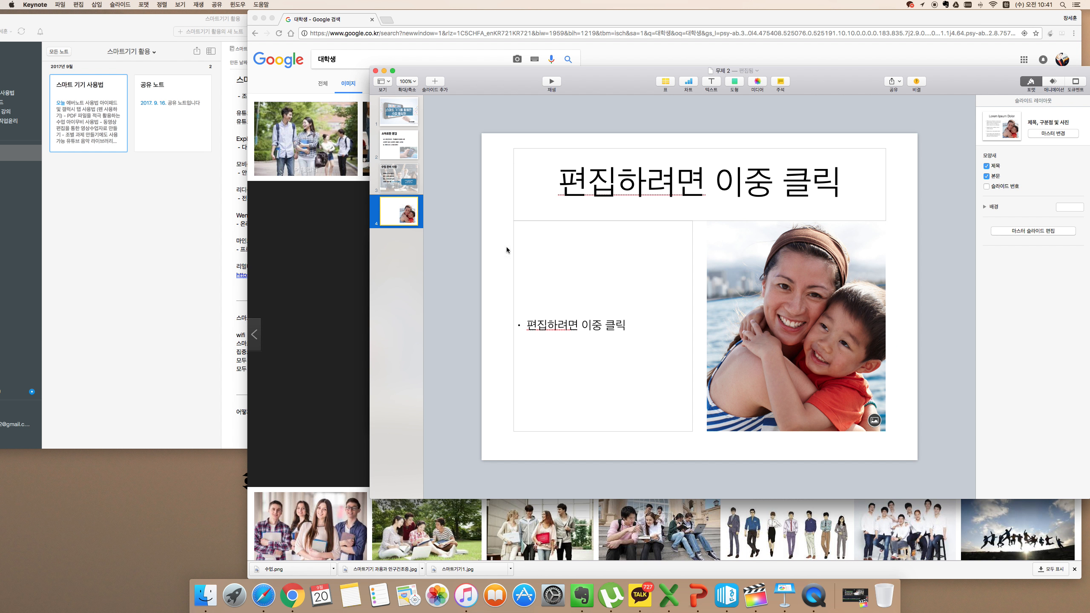
Enter "1. 에버노트" as the new slide's title
click(676, 211)
click(695, 187)
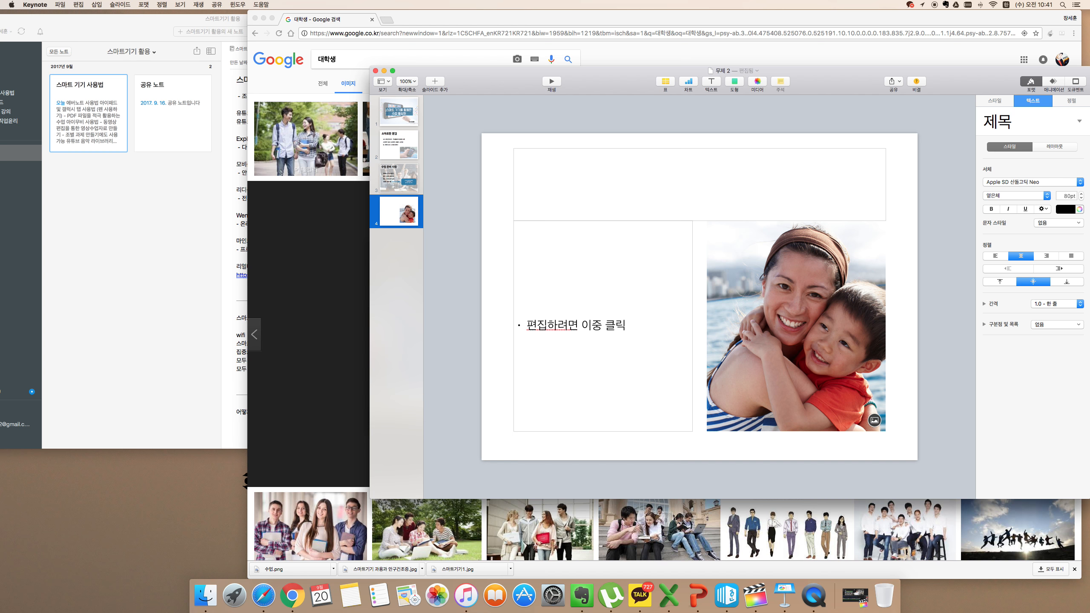
text(1. 에버노)
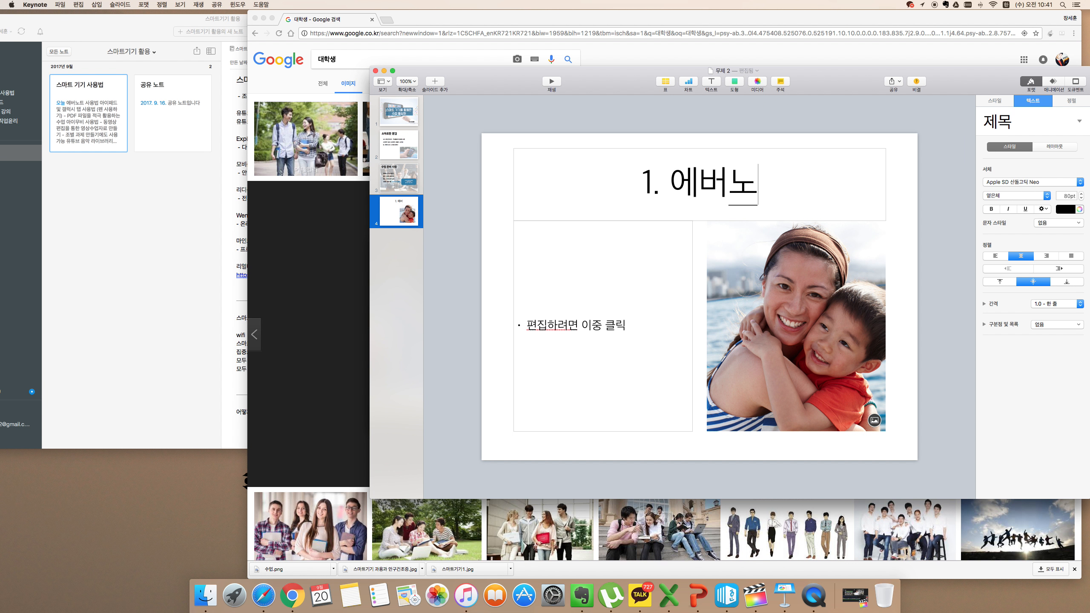
text(트)
Replace the new slide's placeholder photo with 에버노트.jpeg from the Downloads folder in Finder
click(784, 313)
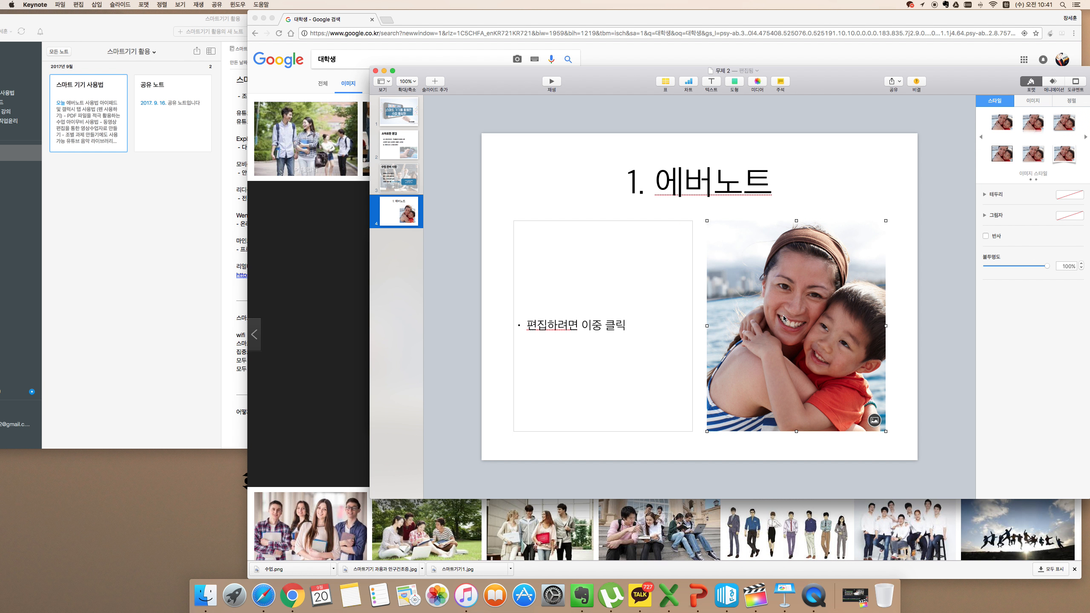
click(207, 596)
drag(628, 145, 163, 131)
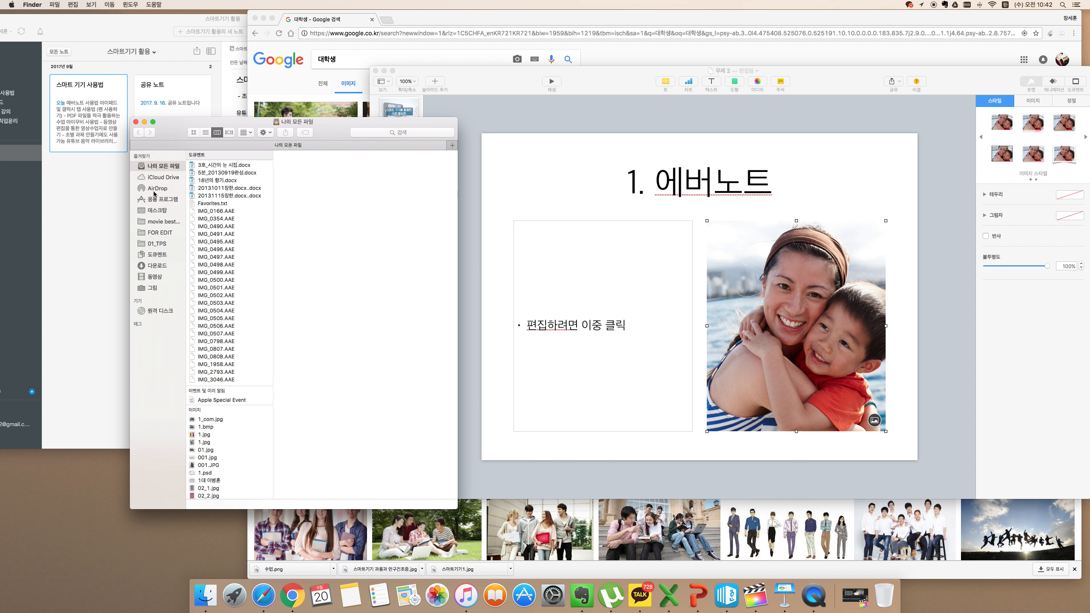
click(158, 265)
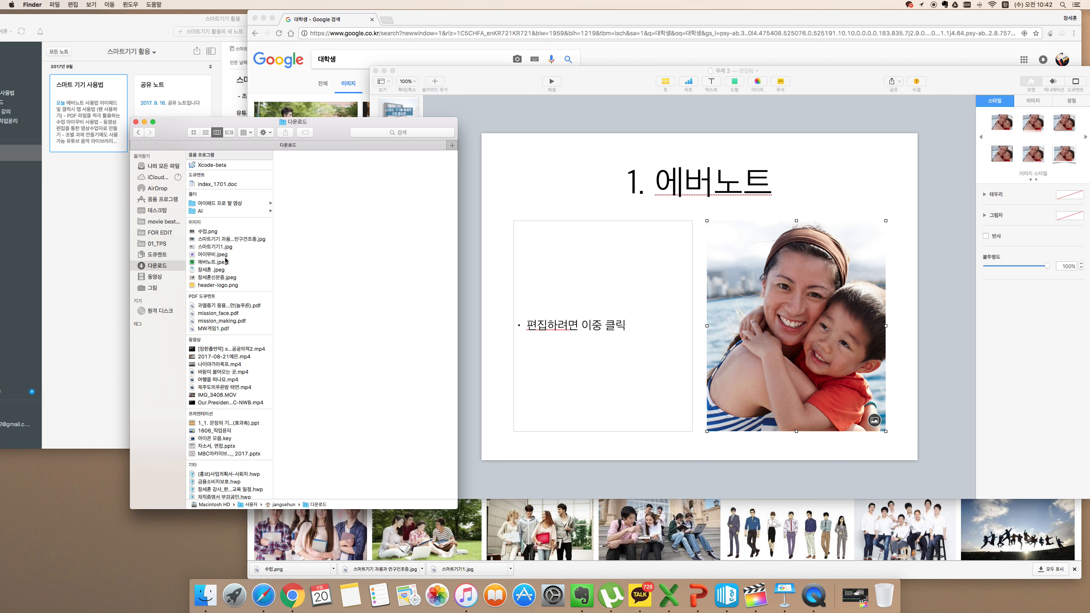
drag(218, 265, 768, 325)
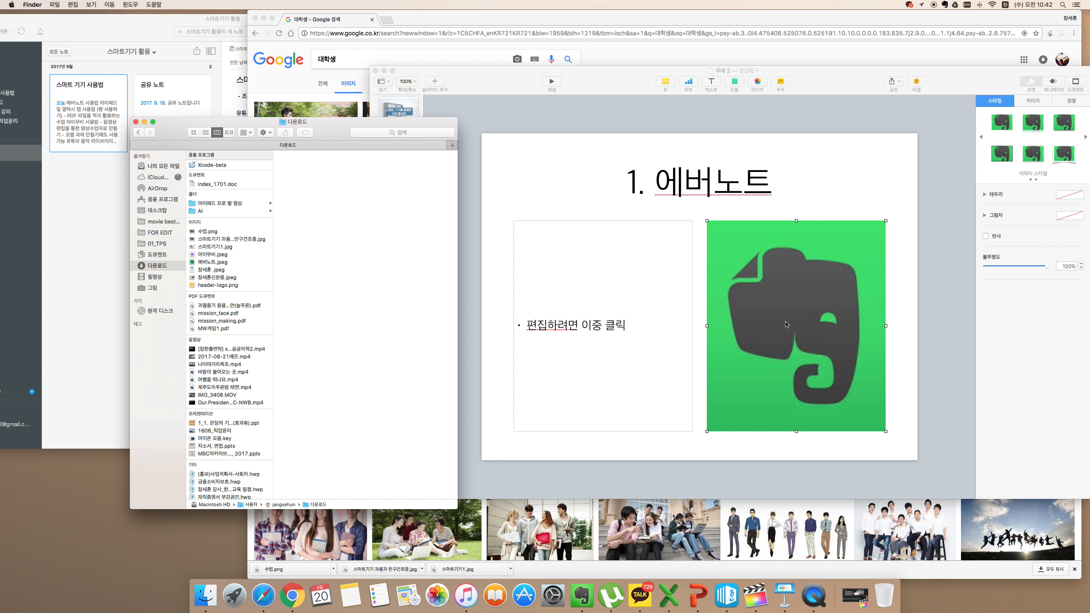
Back in Keynote, expand the Evernote logo's mask so the entire rounded icon shows
click(786, 325)
double_click(780, 363)
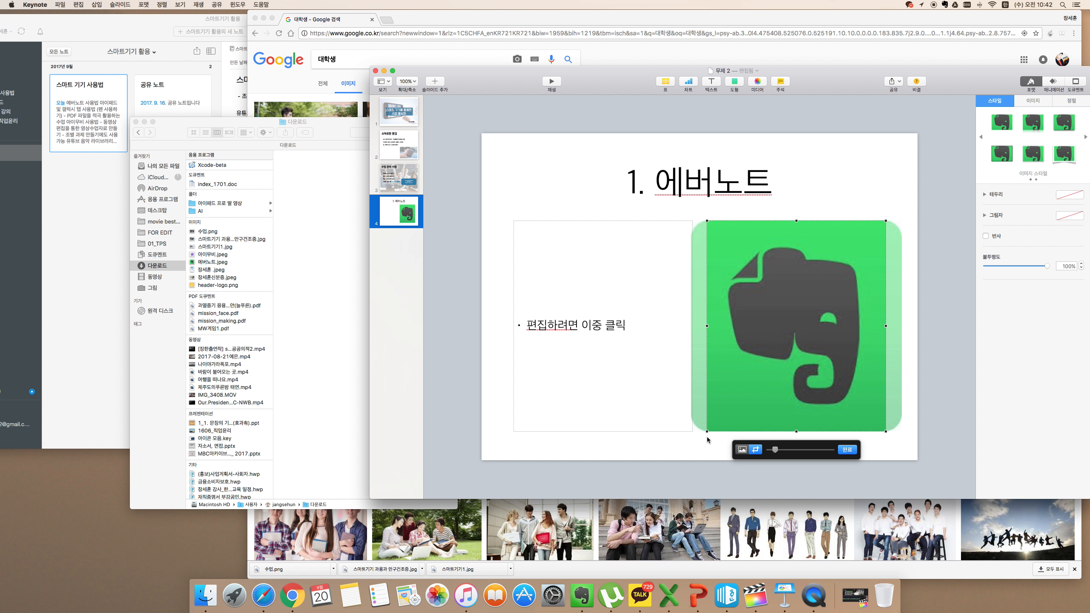
mouse_move(708, 431)
mouse_down()
mouse_move(650, 455)
mouse_move(689, 444)
mouse_up()
drag(886, 221, 904, 209)
key(Return)
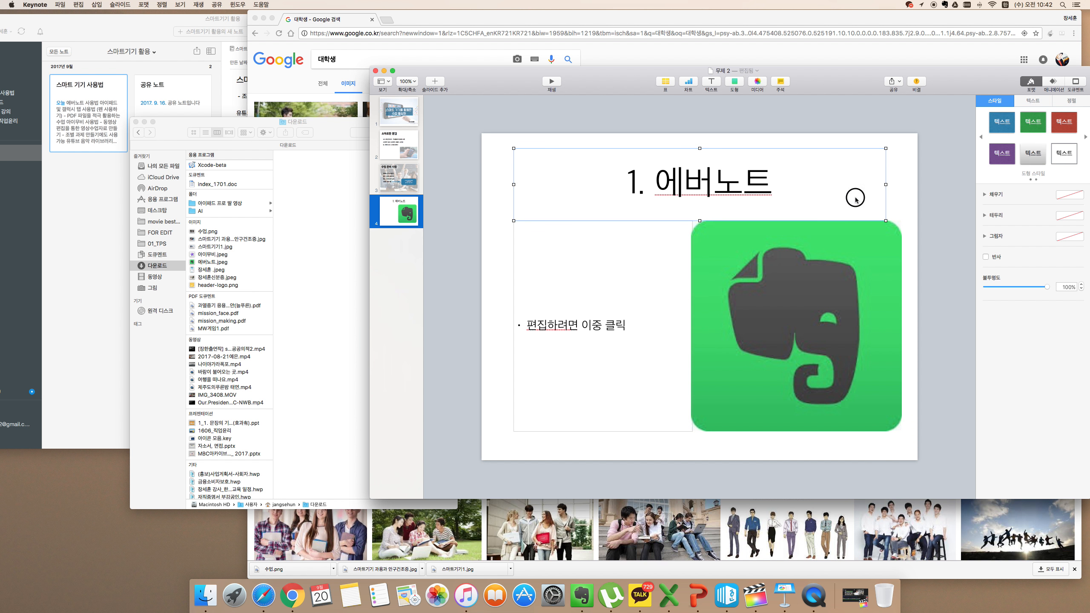
Shrink the Evernote logo into the slide's lower-right corner, widen the bullet text box toward it and open the box for text entry
drag(904, 208, 828, 297)
drag(797, 331, 876, 343)
click(666, 340)
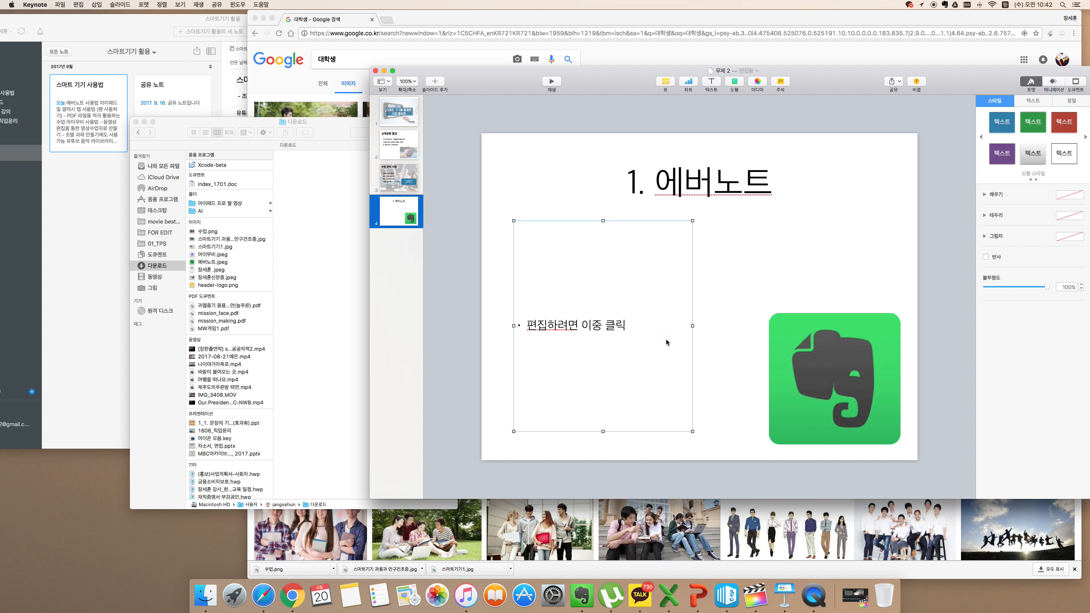
drag(694, 326, 740, 325)
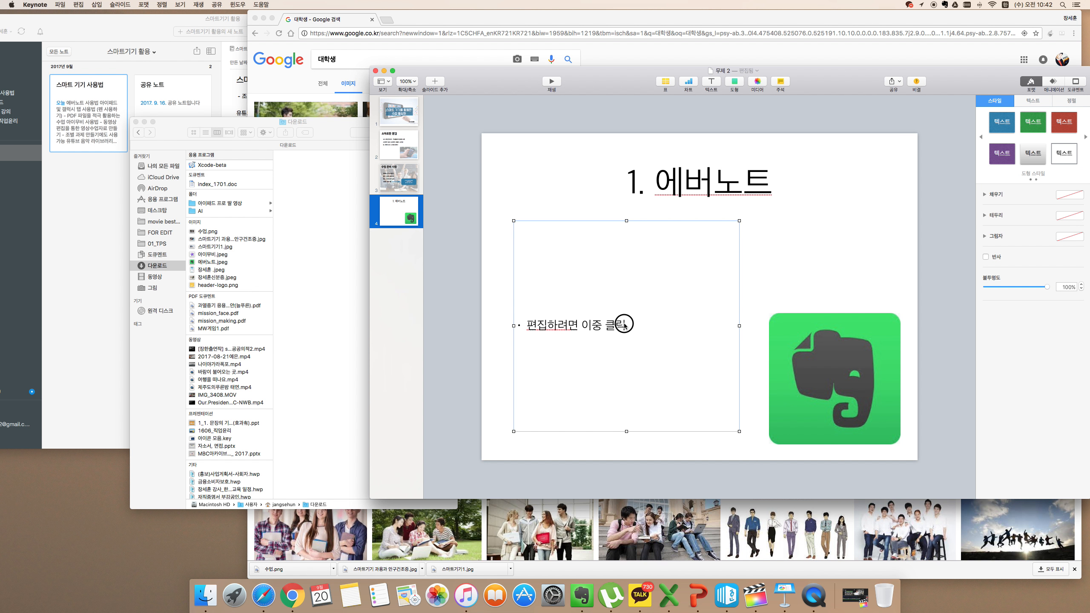
double_click(622, 325)
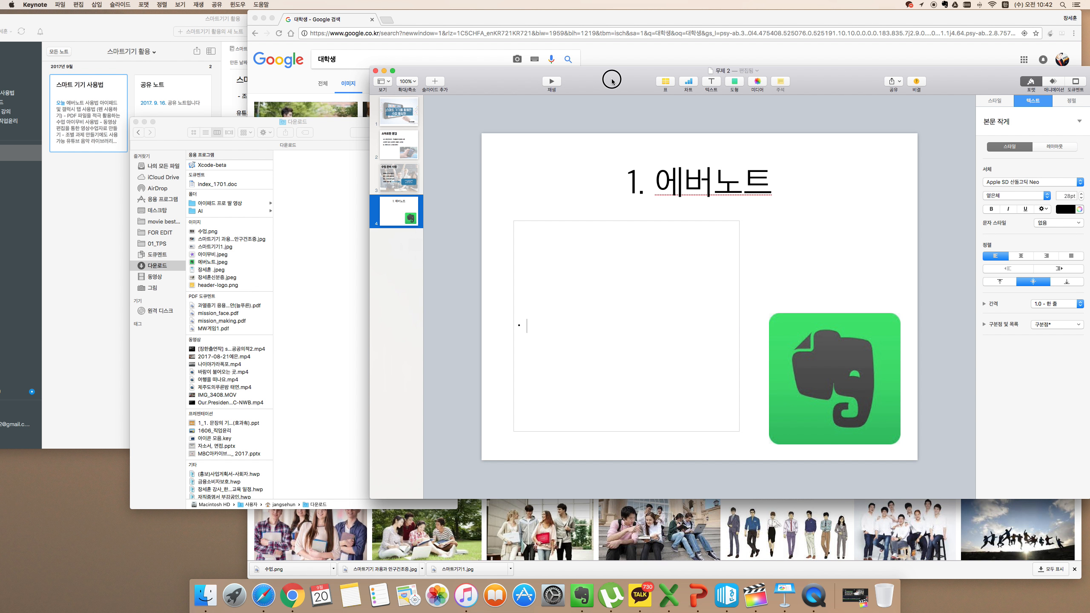
Switch to Chrome and search Google Images for "에버노트 장점"
click(617, 63)
drag(341, 58, 302, 63)
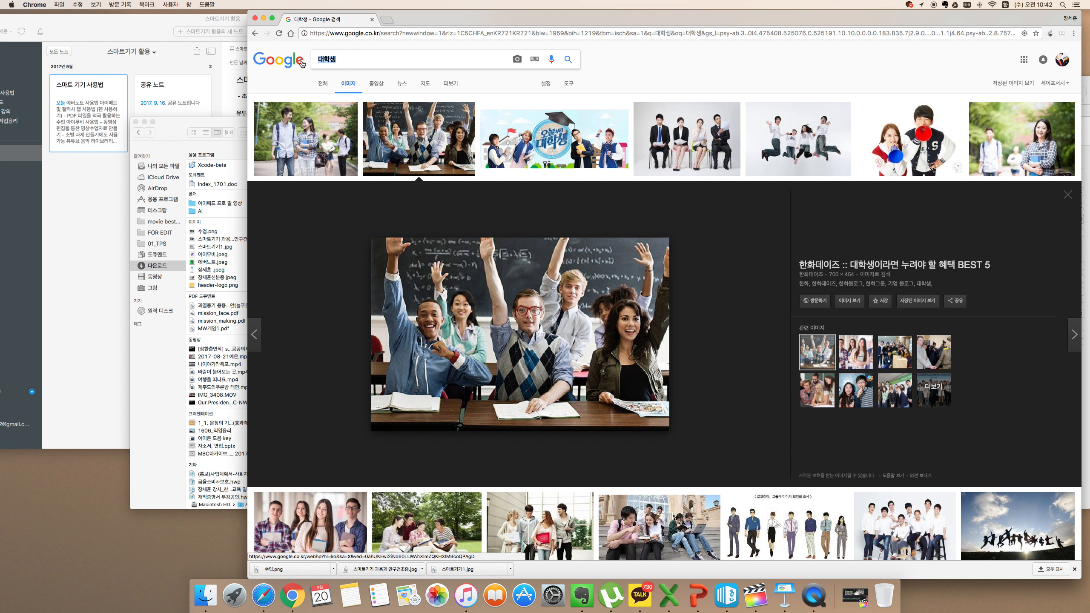
text(에버노)
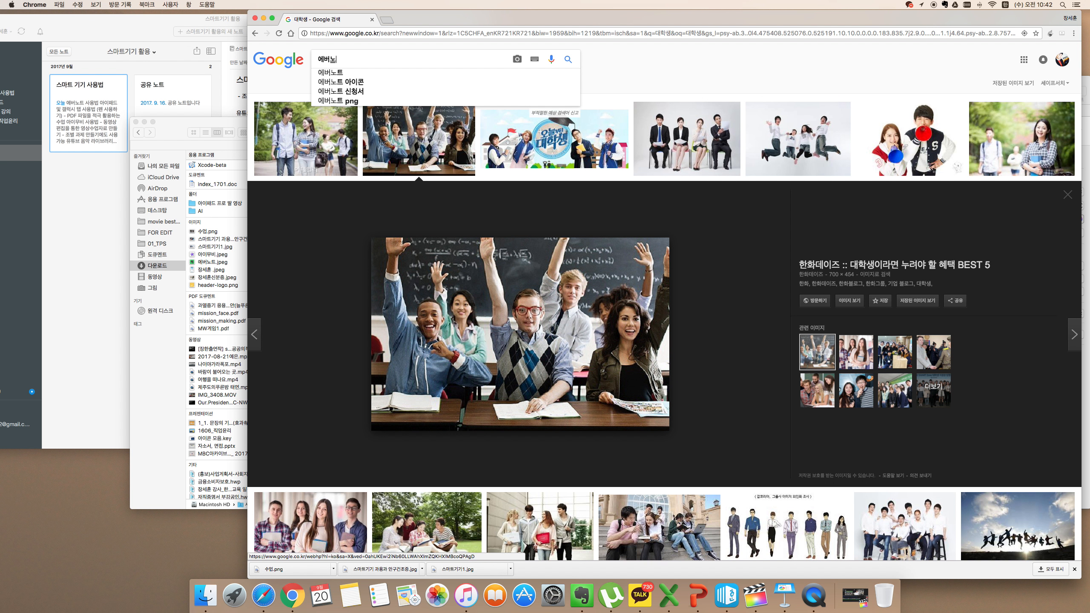
text(트 지장점)
key(Return)
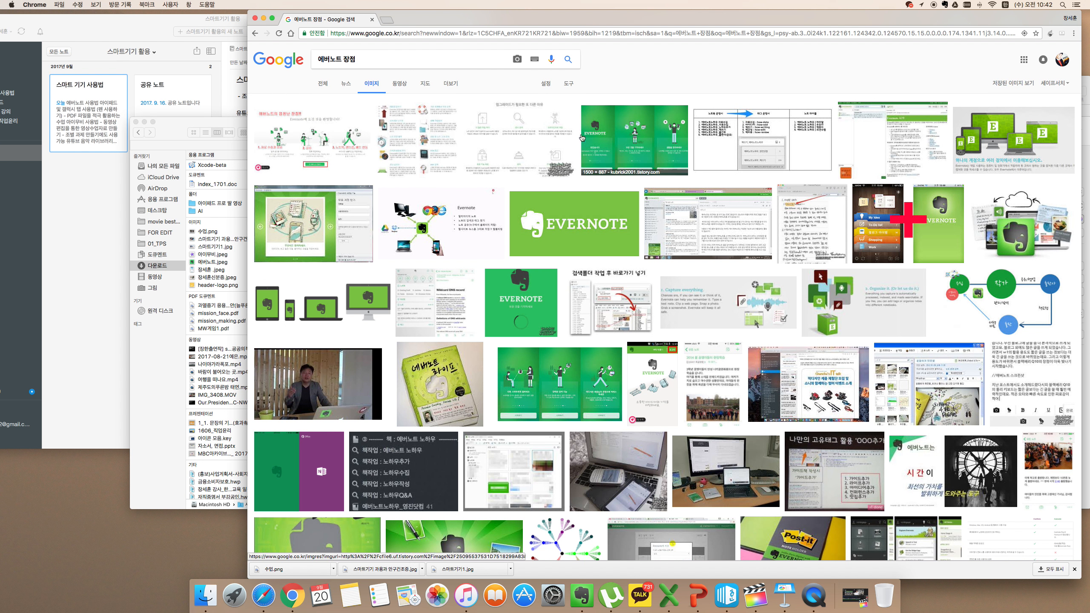
Preview several image results and related images about Evernote's advantages and browse the further results
click(733, 130)
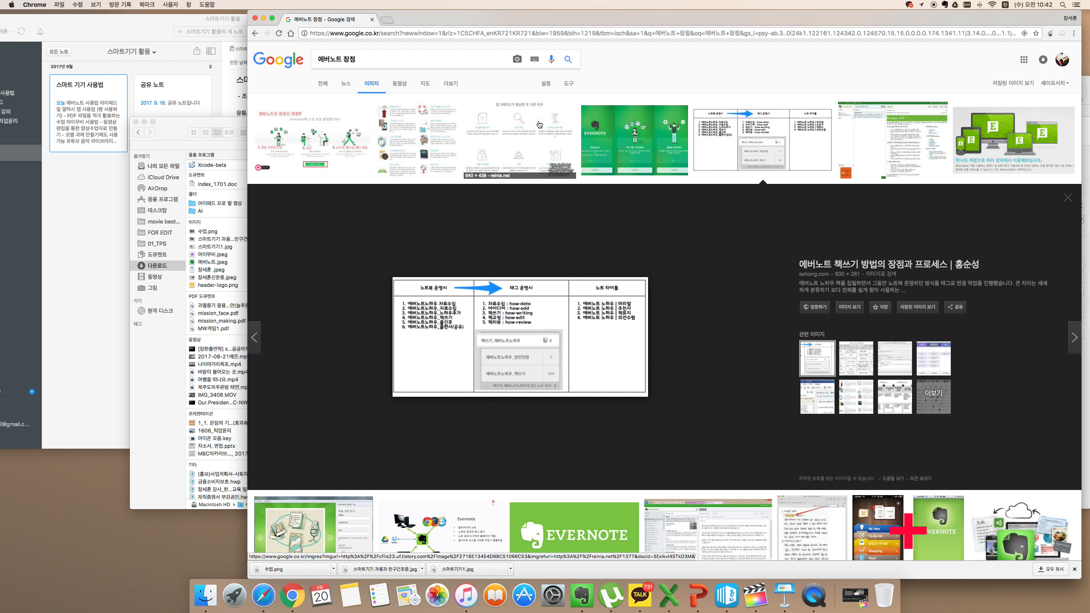
click(435, 123)
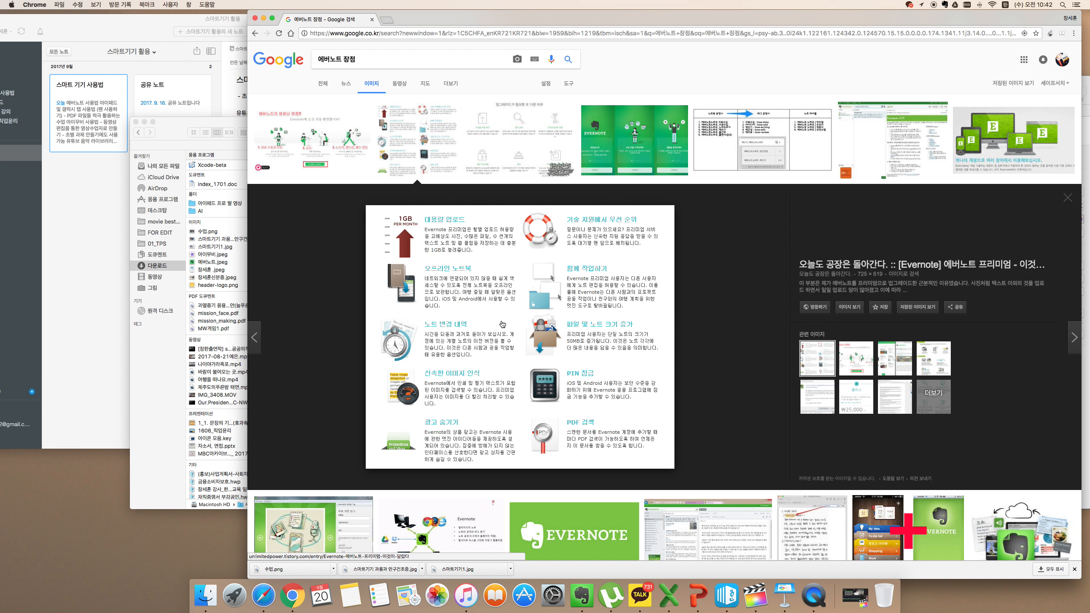
scroll(502, 324, down, 1)
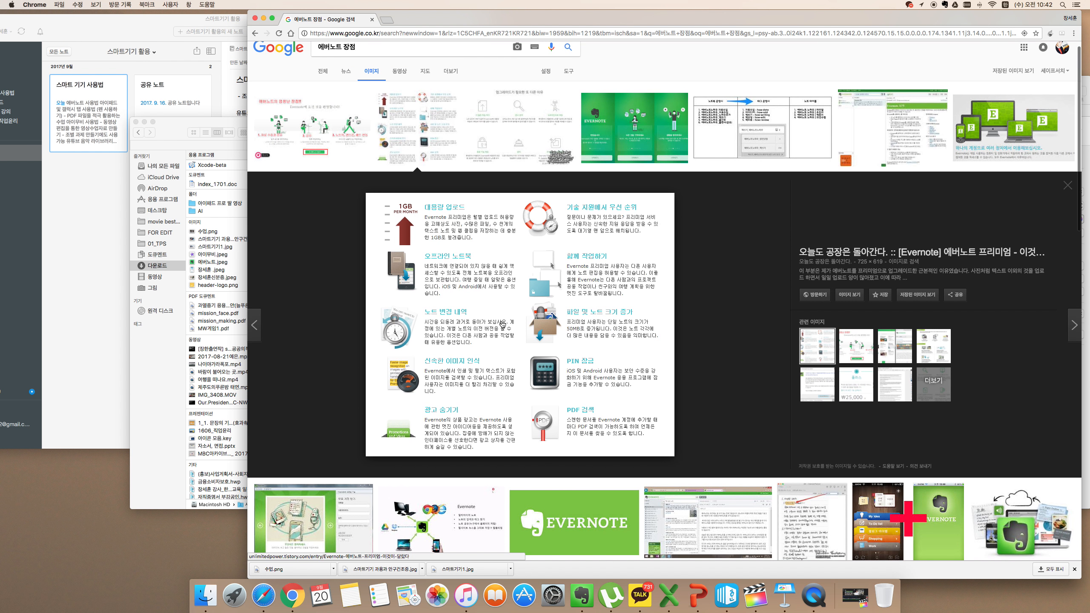
click(857, 355)
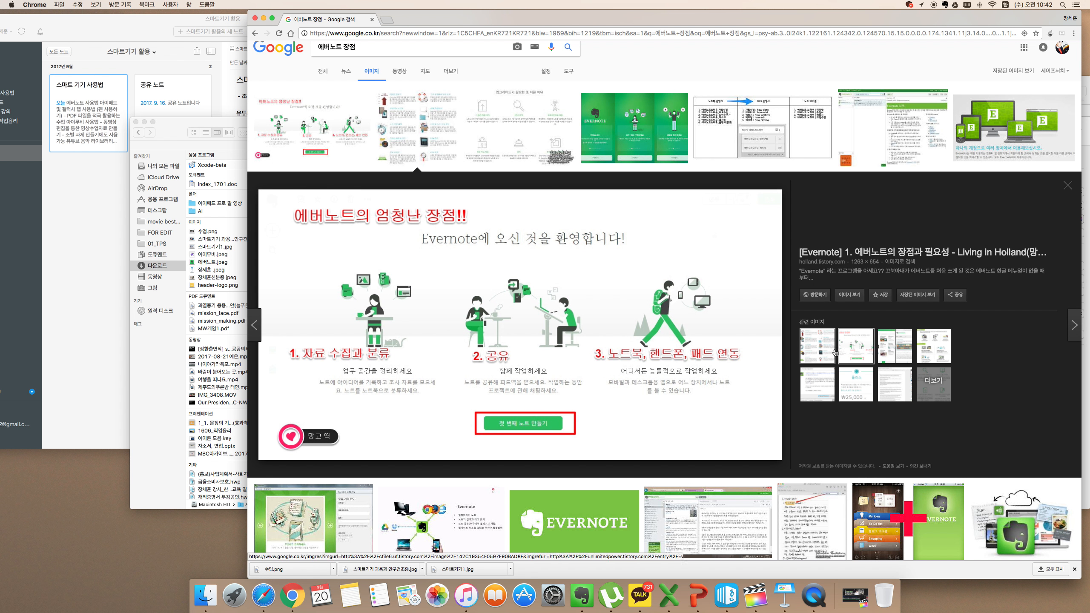
click(893, 356)
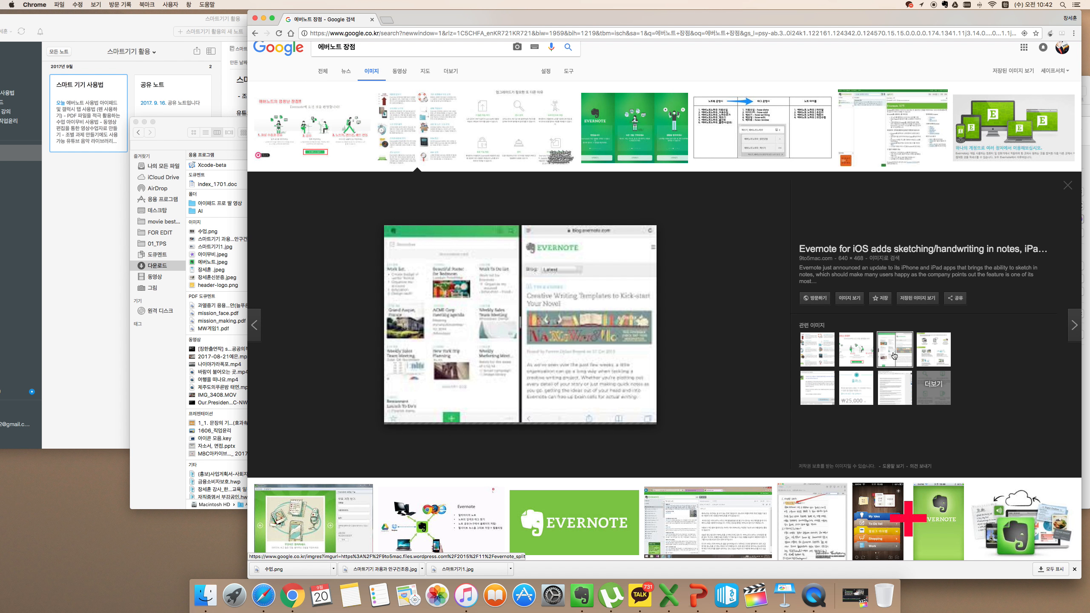
scroll(702, 356, down, 5)
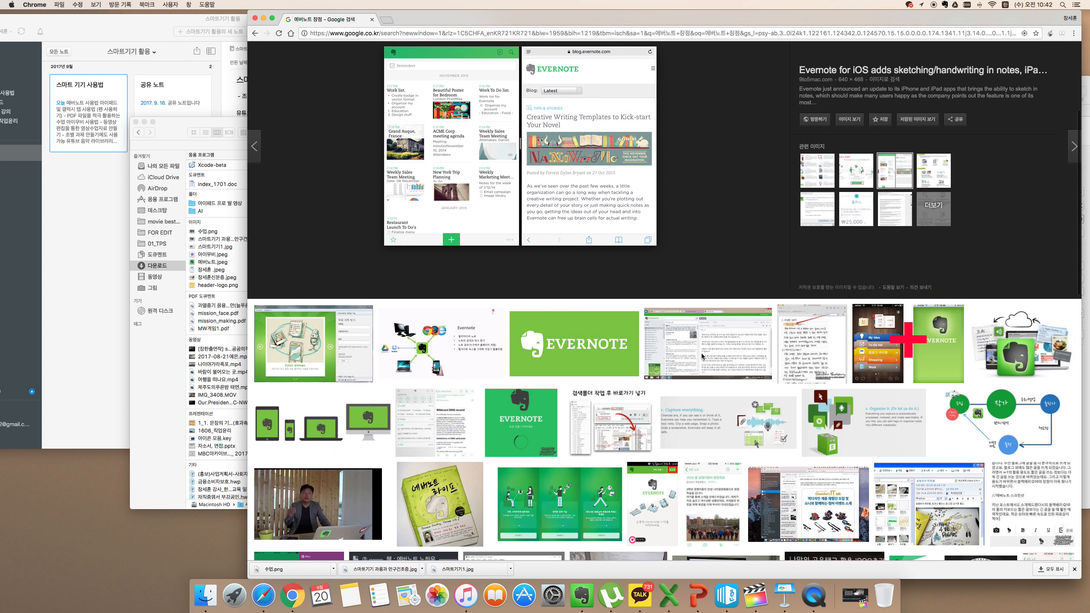
Browse further down the image results and preview the slide listing Evernote's three advantages ("에버노트가 주는 3가지 장점")
scroll(703, 356, down, 8)
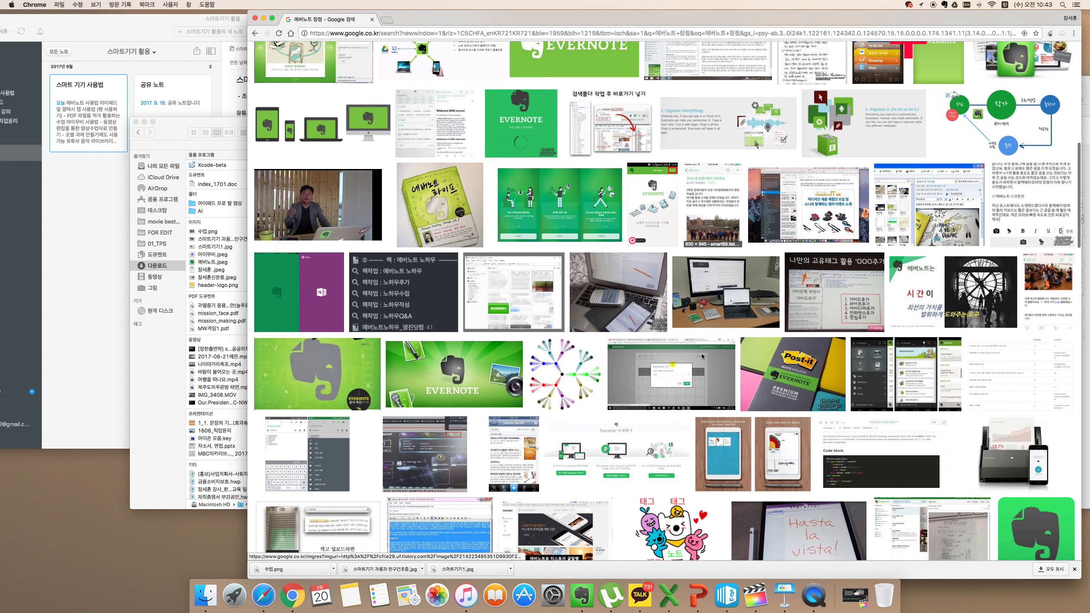
scroll(702, 356, down, 6)
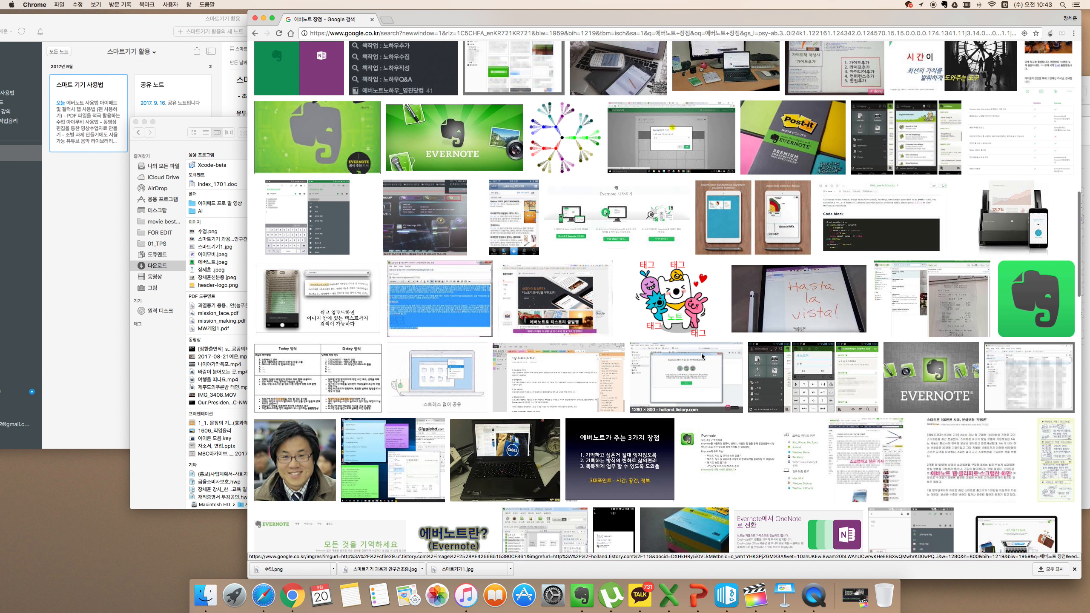
scroll(702, 355, down, 3)
click(658, 350)
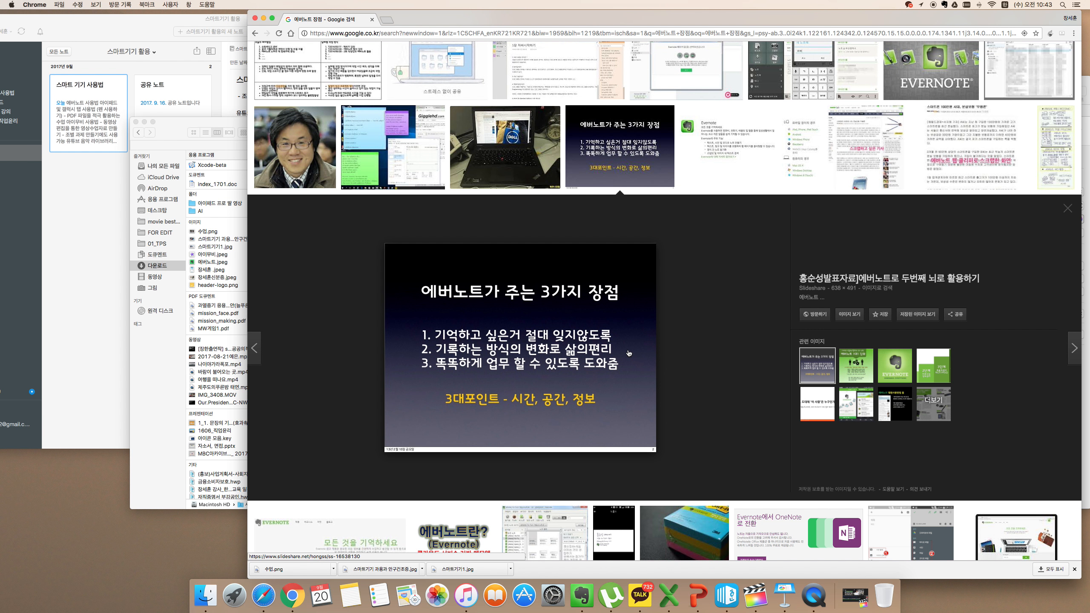
scroll(629, 353, down, 2)
scroll(514, 429, up, 2)
scroll(419, 498, down, 1)
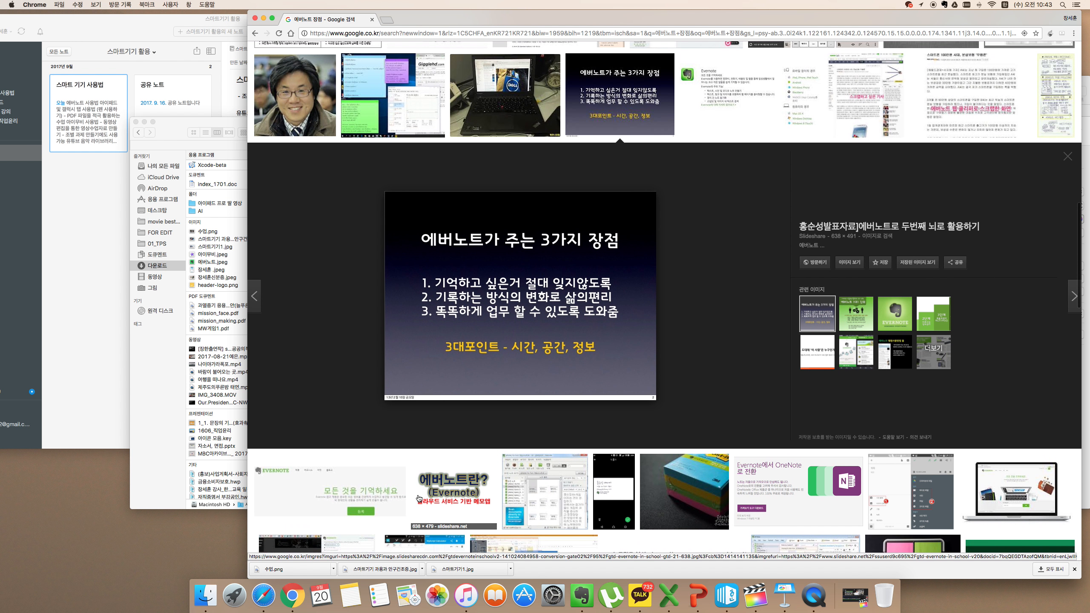
Open the "에버노트란? (Evernote)" image result and save it to the 다운로드 folder as 에버노트정의
click(453, 496)
click(519, 341)
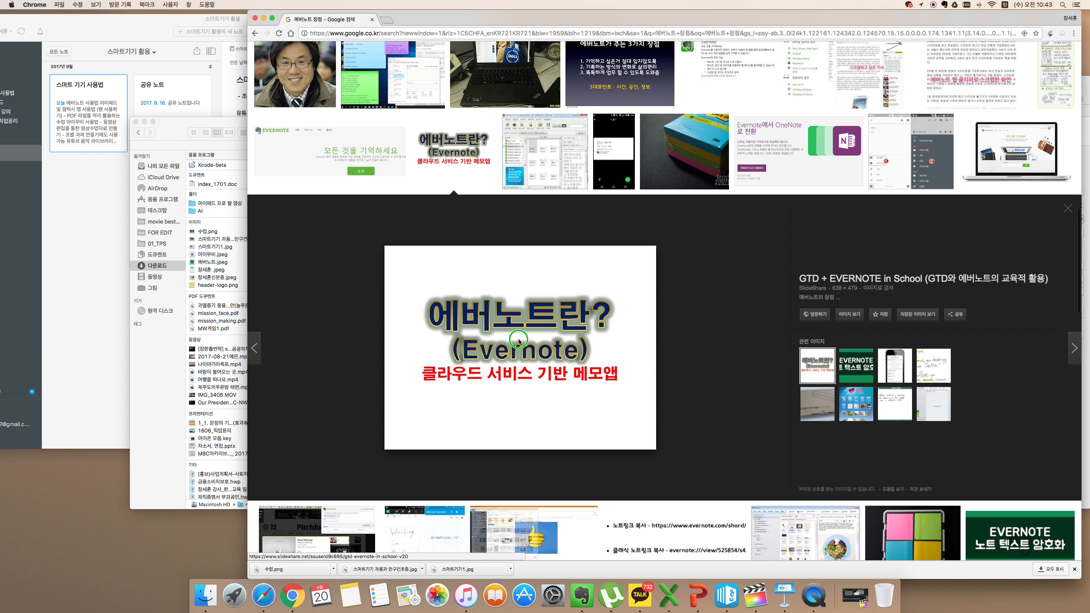
right_click(519, 340)
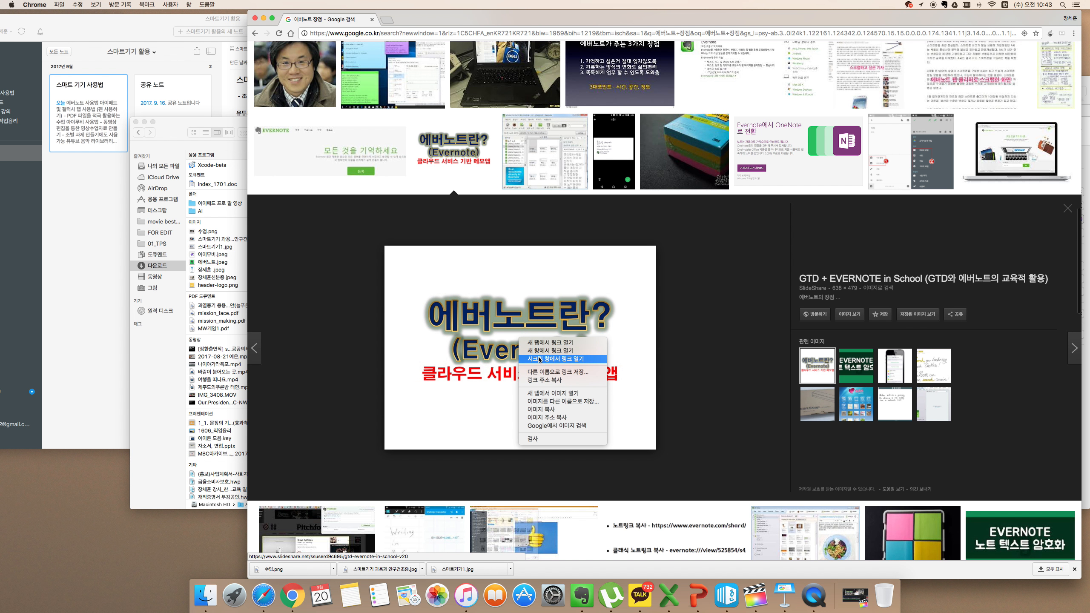
click(543, 403)
text(ㅇ)
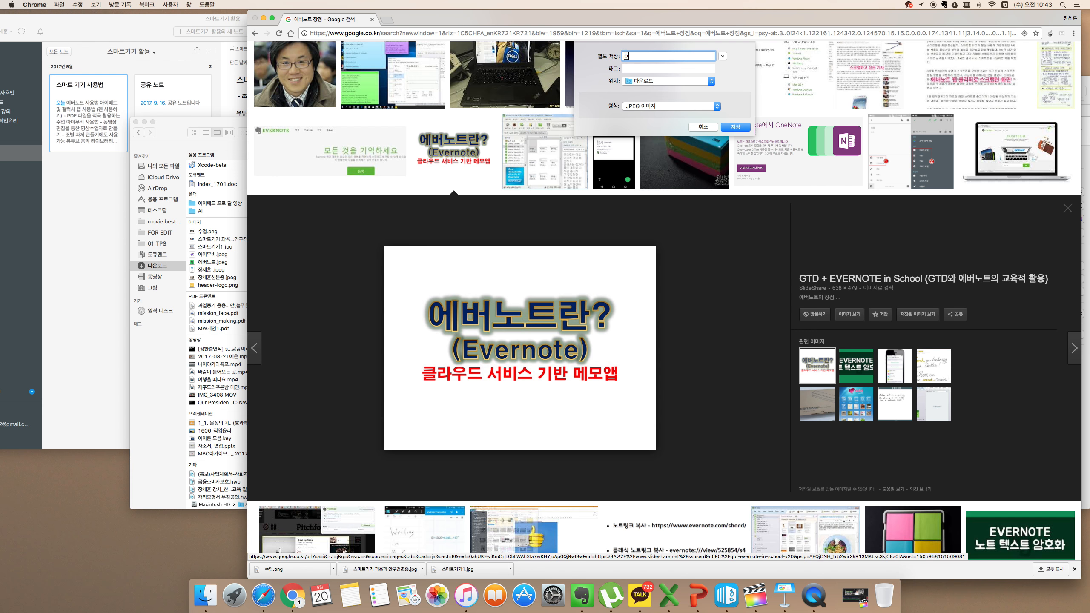
text(버노트정의)
key(Return)
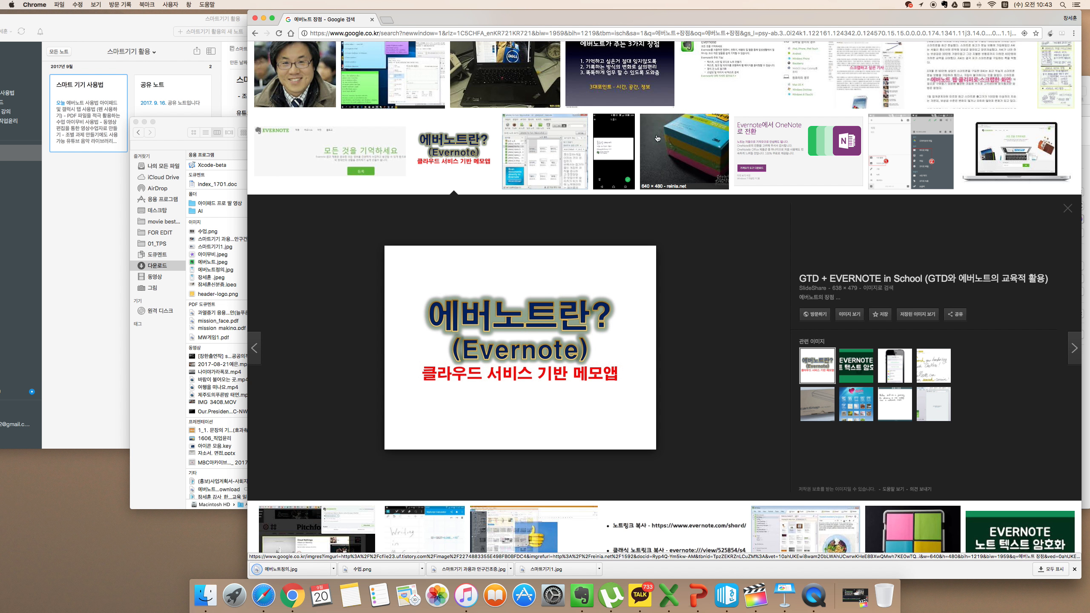
Reopen the "에버노트가 주는 3가지 장점" image result and save it to the 다운로드 folder as 에버노트장점
click(644, 86)
right_click(584, 285)
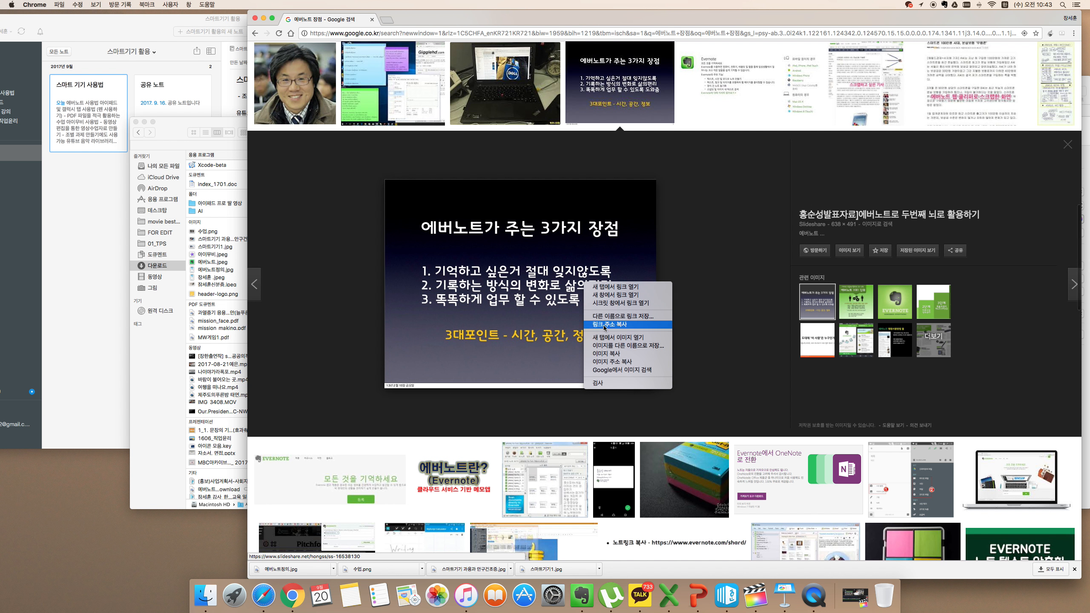
click(607, 347)
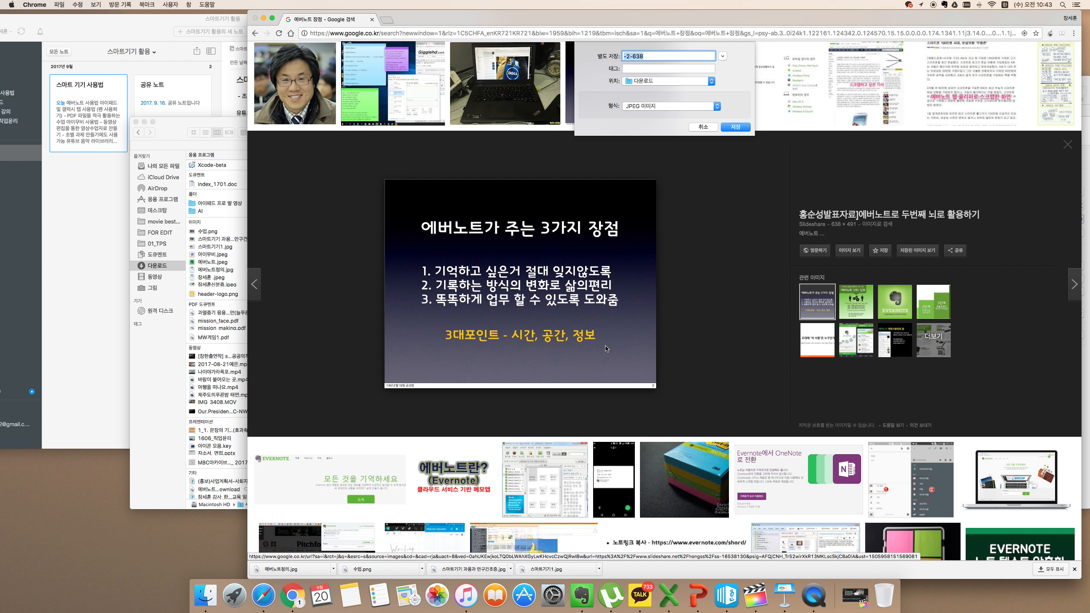
text(에버노트장점)
key(Return)
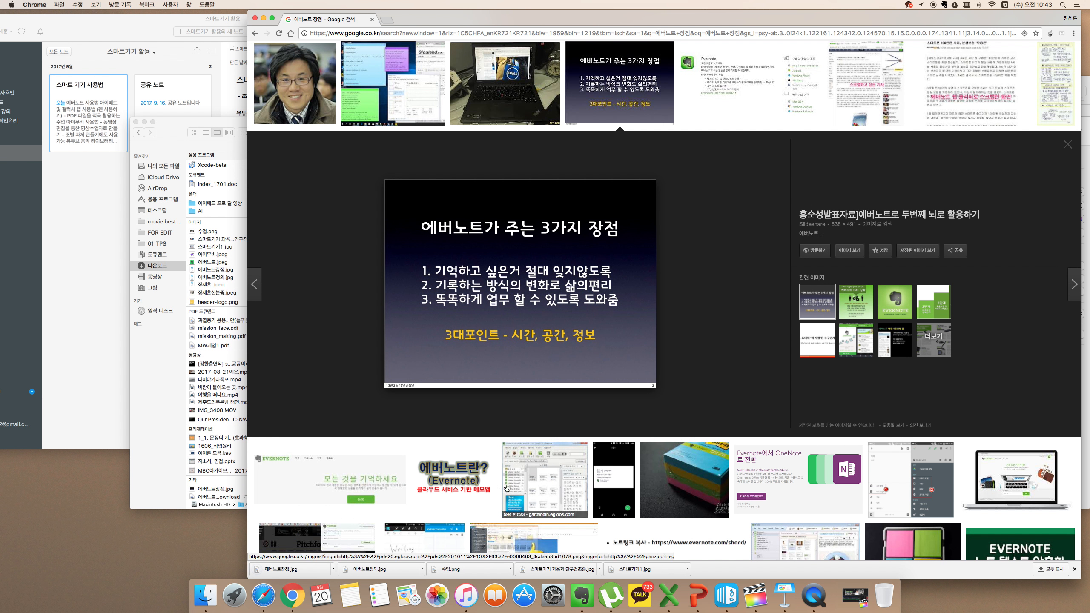
Switch to Keynote, insert the downloaded 에버노트정의.jpg on the Evernote slide and shrink it to fit above the logo
click(786, 597)
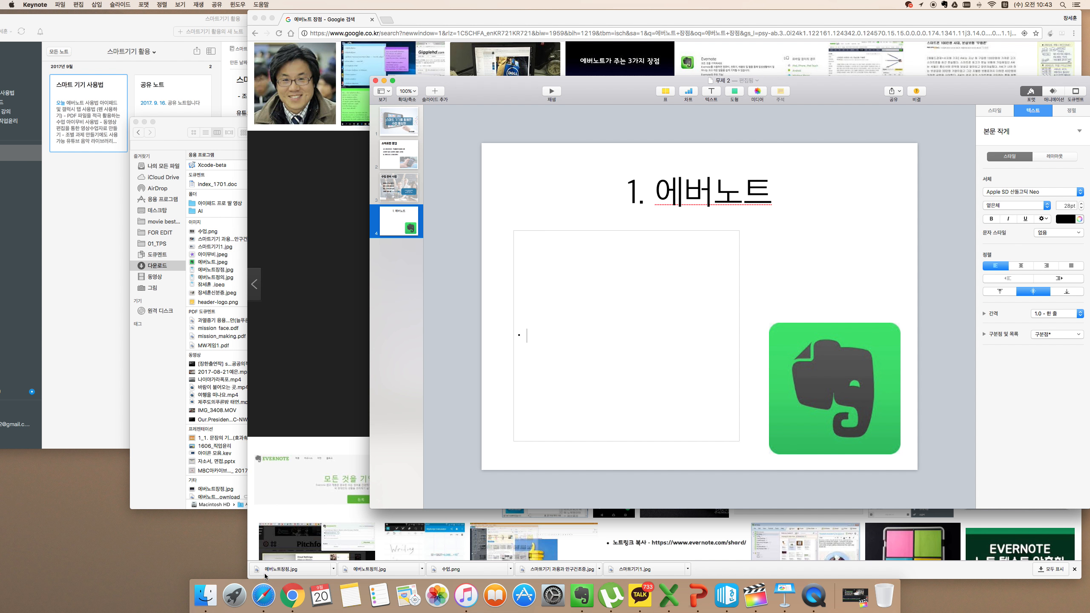
drag(372, 574, 844, 237)
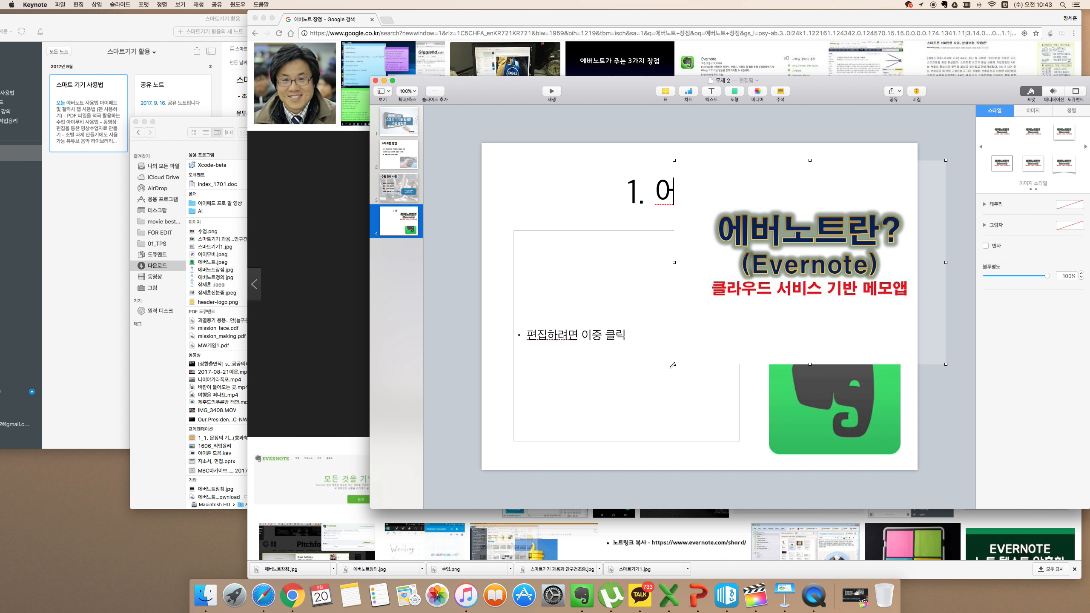
drag(673, 365, 760, 260)
drag(847, 216, 809, 255)
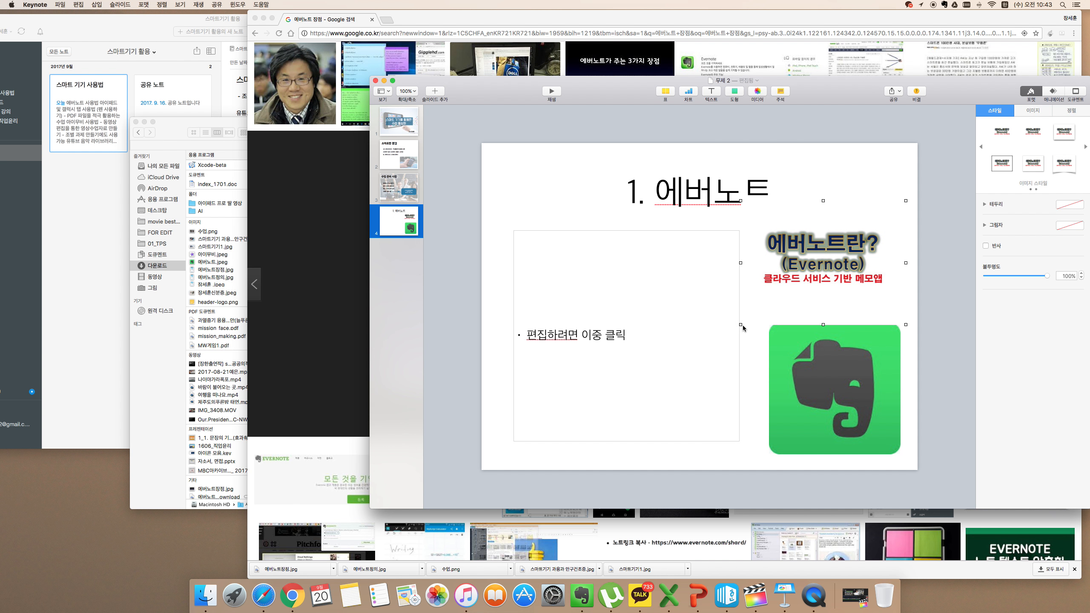
drag(743, 325, 766, 292)
drag(821, 264, 810, 277)
Narrow the "1. 에버노트" title box and move it to the slide's upper-left area, clear of the definition image
click(729, 202)
drag(730, 202, 681, 203)
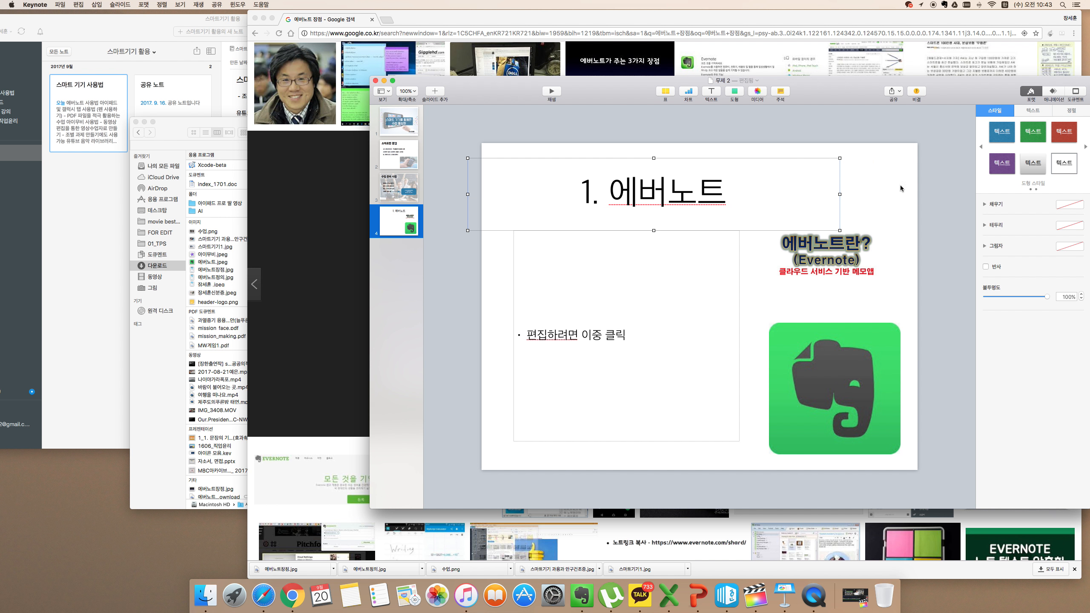
drag(839, 195, 663, 193)
drag(603, 192, 640, 184)
Move the Evernote definition image and the logo higher on the slide, and open the bullet text box for text entry
drag(839, 243, 841, 197)
drag(841, 339, 841, 309)
click(640, 319)
click(631, 336)
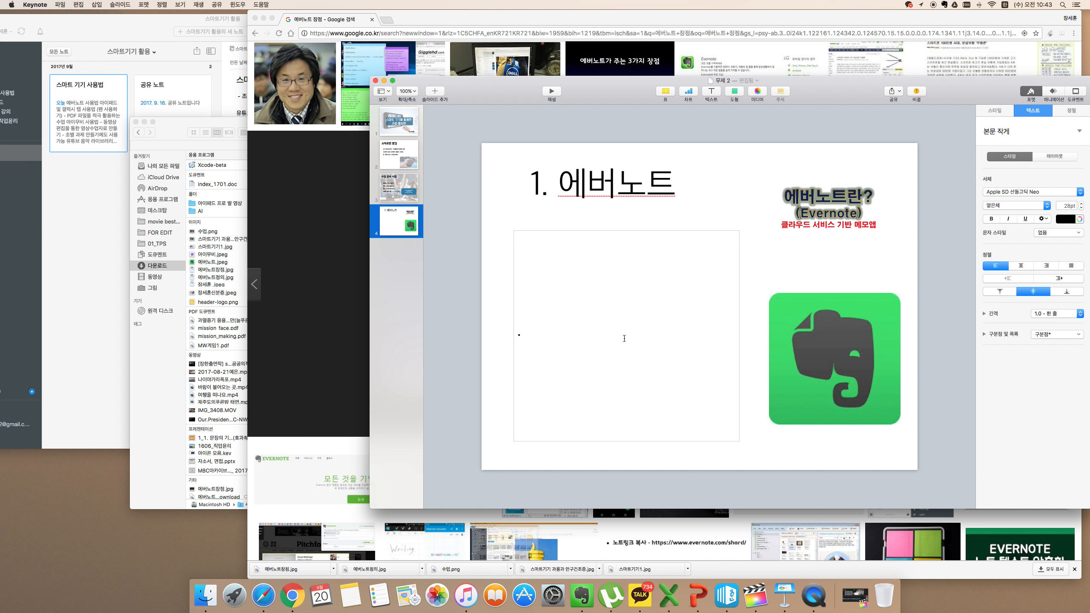
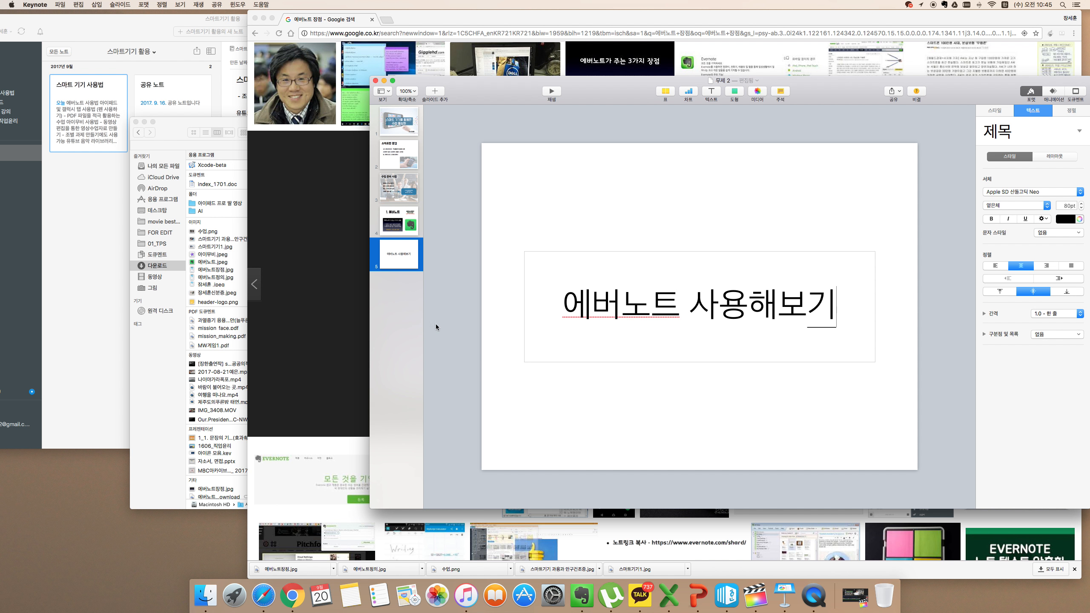
Move the "에버노트 사용해보기" title up to the upper part of the new slide
click(460, 325)
click(665, 316)
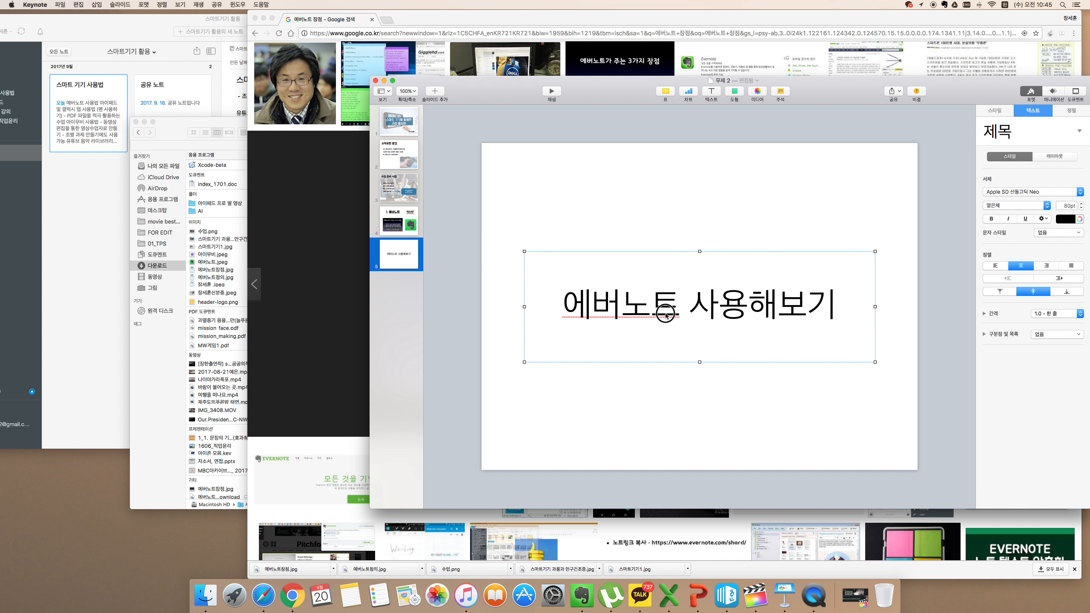
drag(665, 315, 665, 258)
click(688, 363)
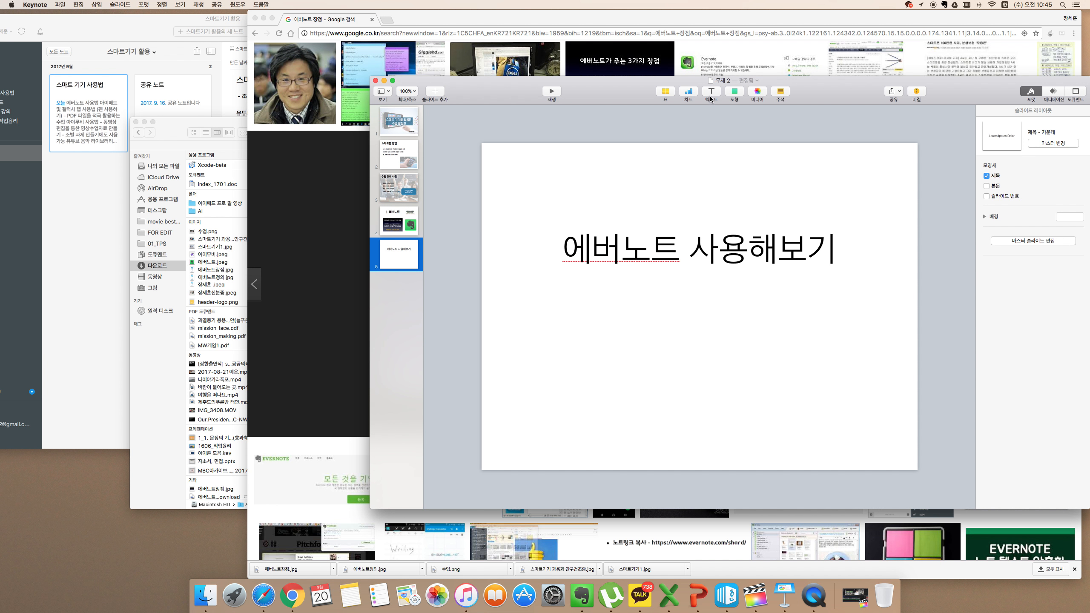
drag(729, 243, 729, 207)
click(735, 91)
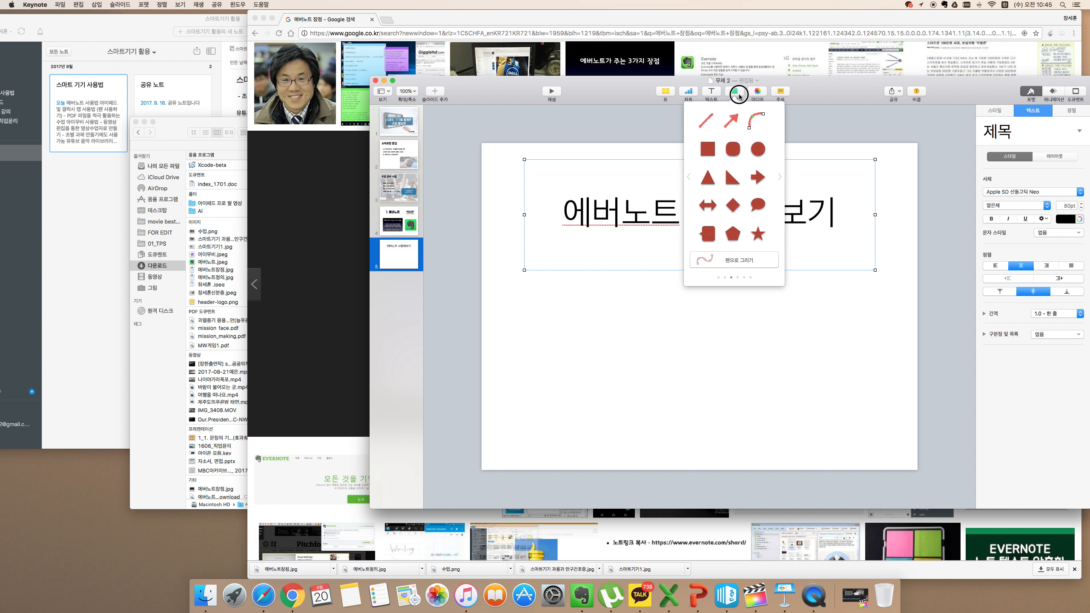
click(779, 177)
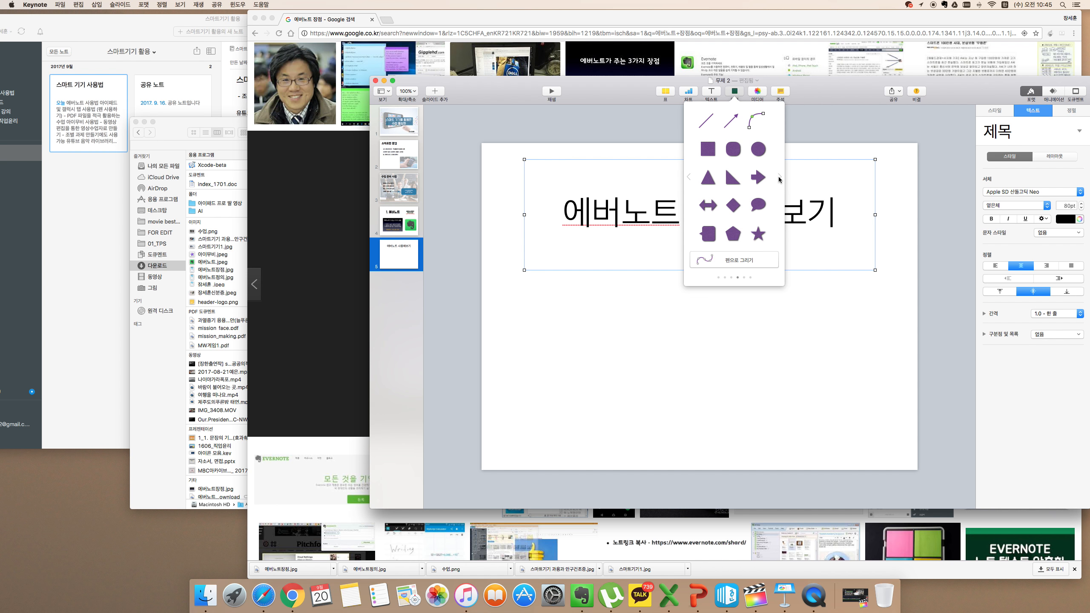
click(780, 177)
click(780, 177)
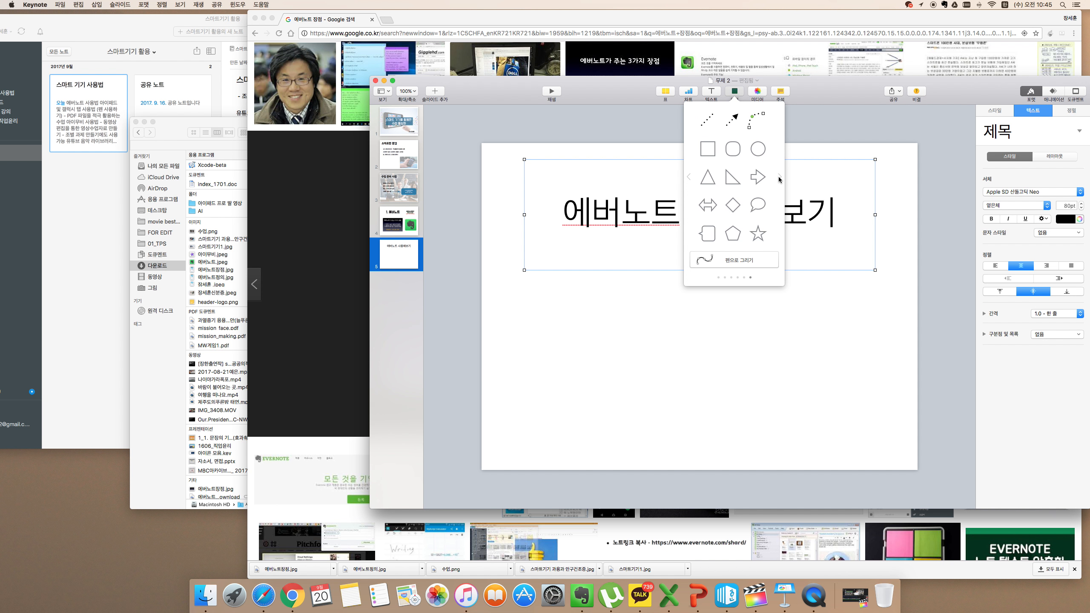
click(780, 177)
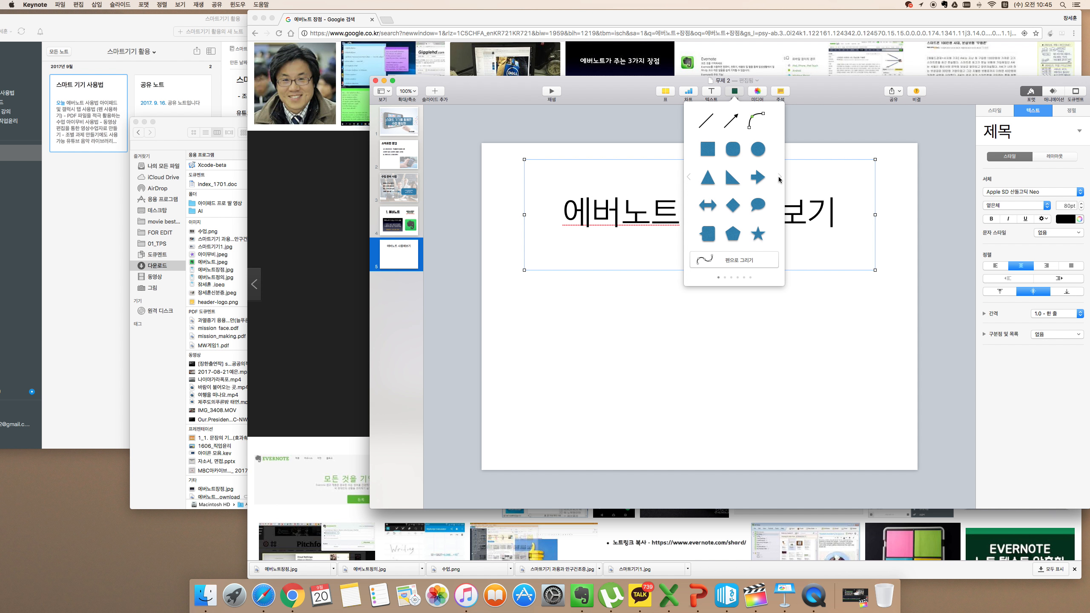
click(889, 407)
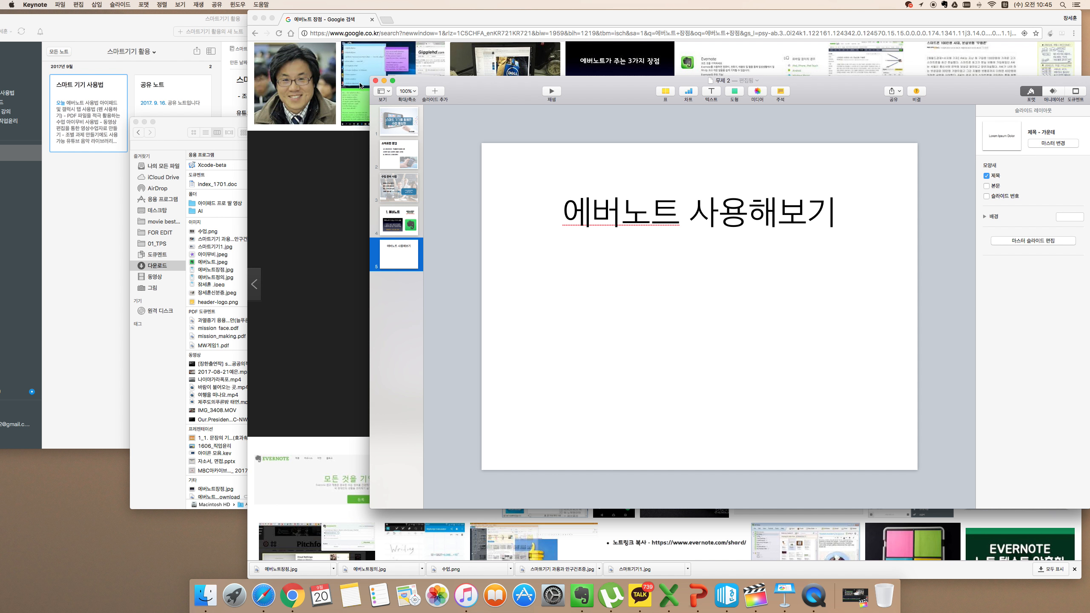
Switch to Chrome and replace the image search term with "안드로이드"
click(384, 22)
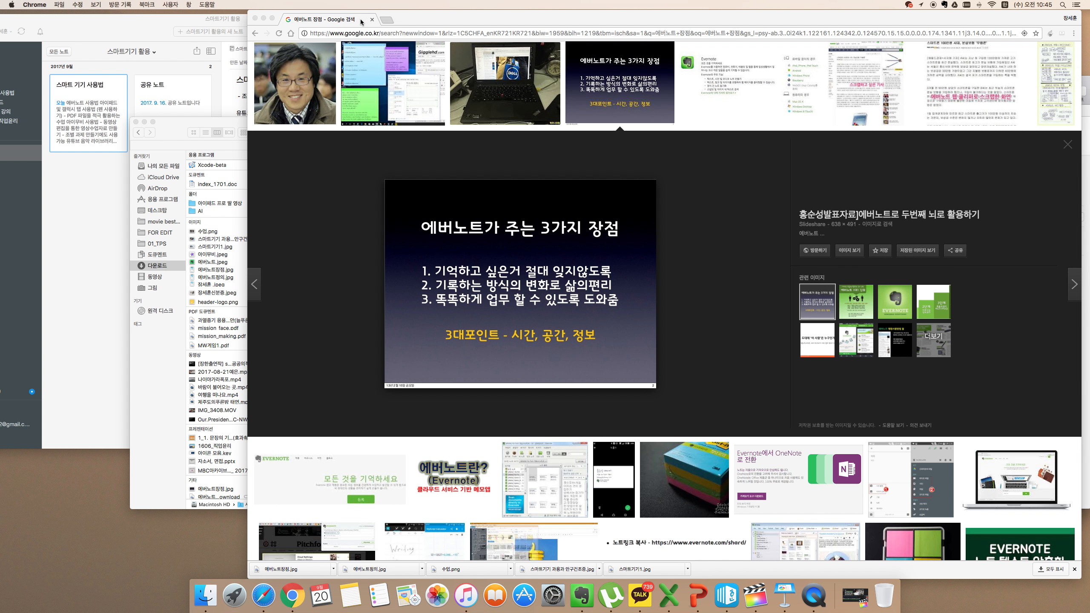
scroll(372, 153, up, 15)
triple_click(363, 58)
key(BackSpace)
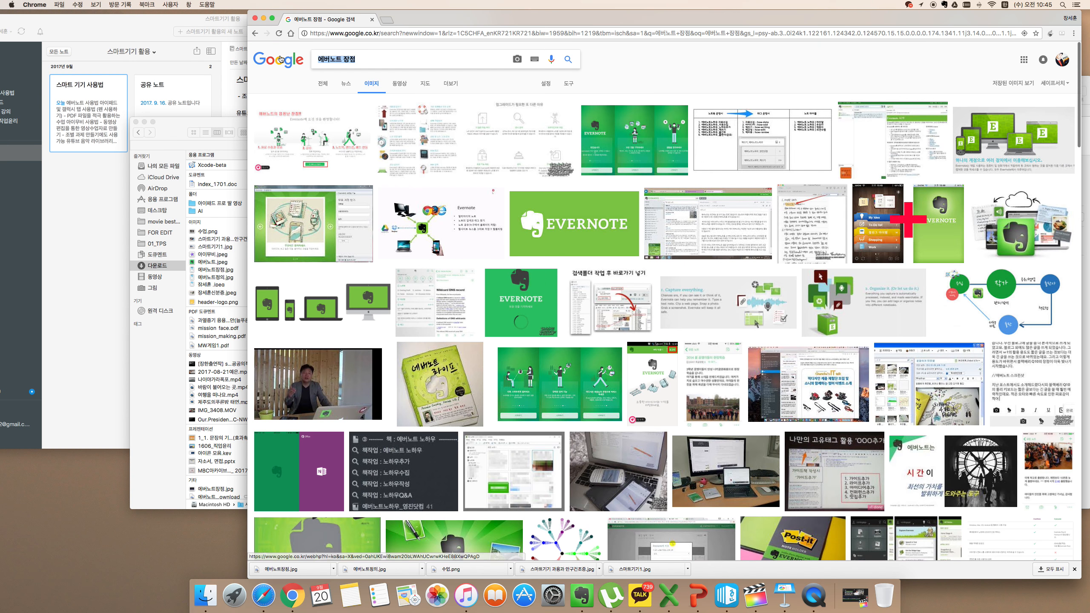
text(안드롬이드)
key(Return)
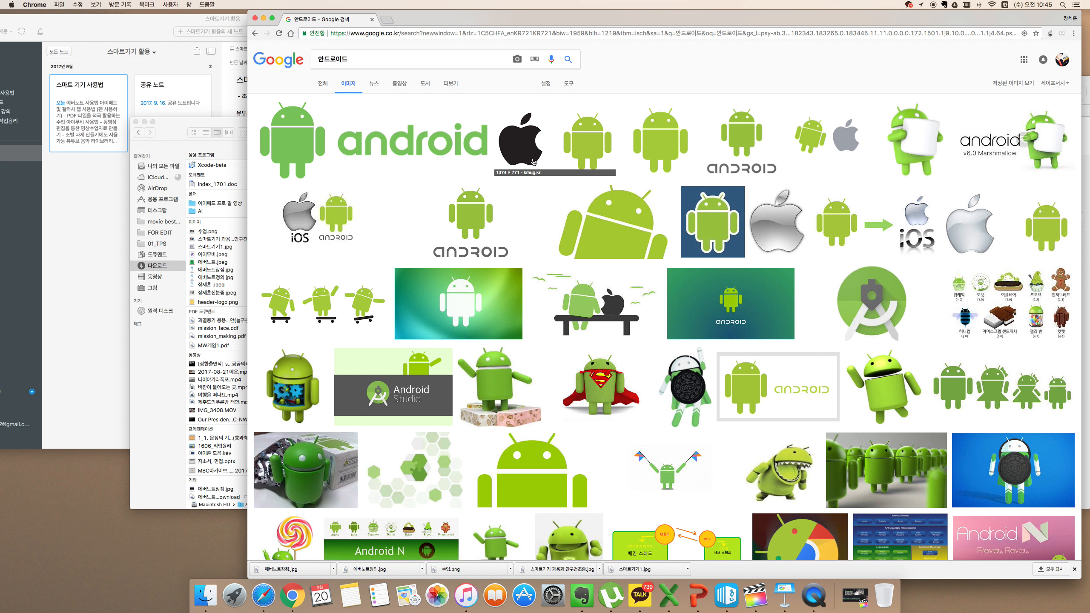
Open the plain green Android robot image and save it to the 다운로드 folder as 안드로
click(648, 166)
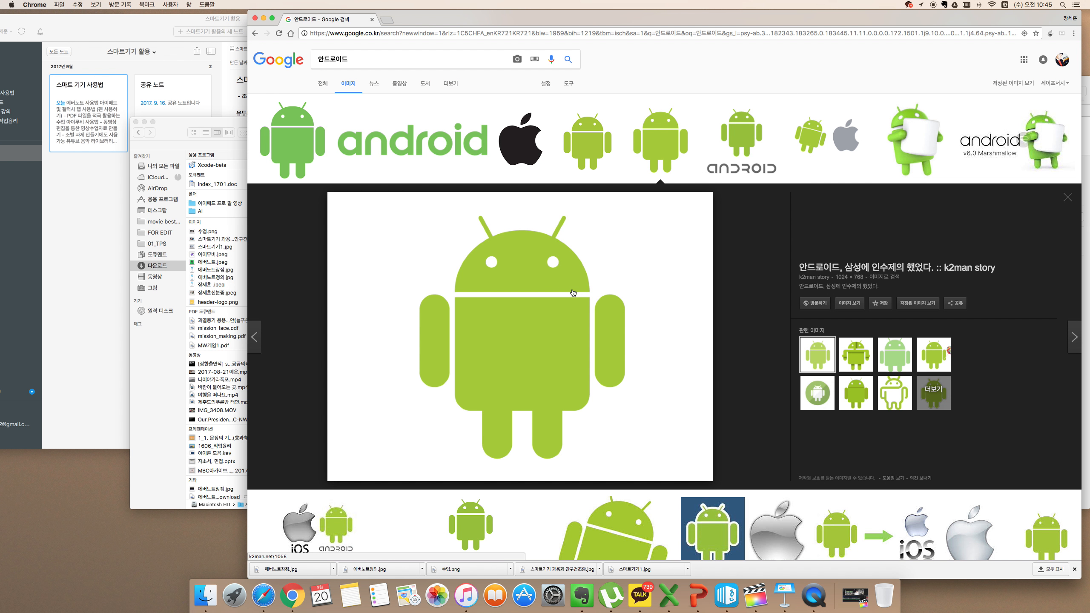
right_click(575, 290)
click(602, 353)
text(안들)
text(로)
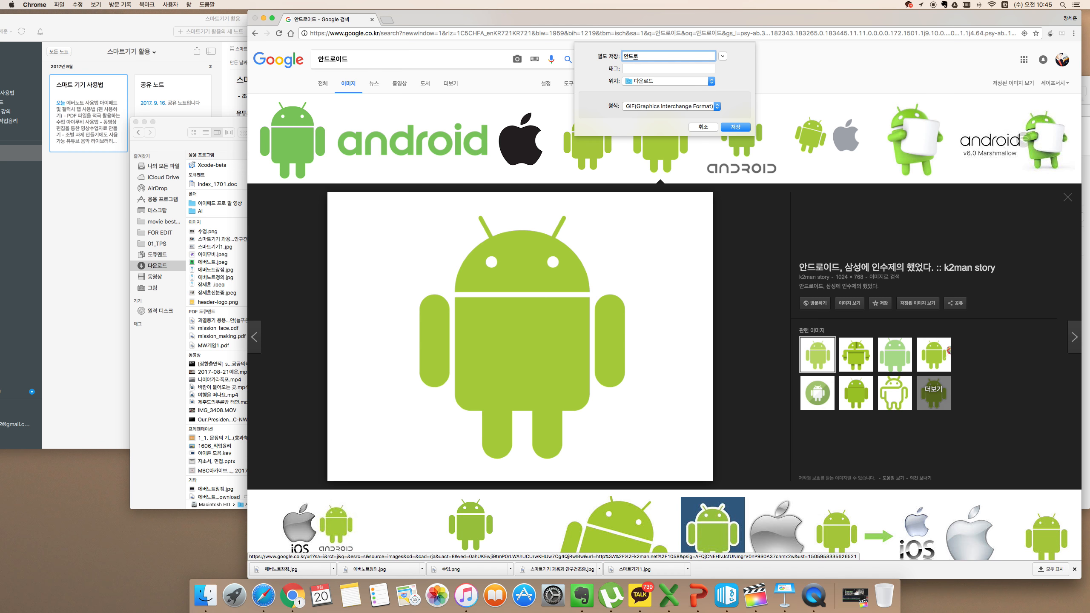
key(Return)
Open the image showing the Apple logo beside the Android robot, save it as 애플과안드, and return to Keynote
scroll(531, 155, down, 1)
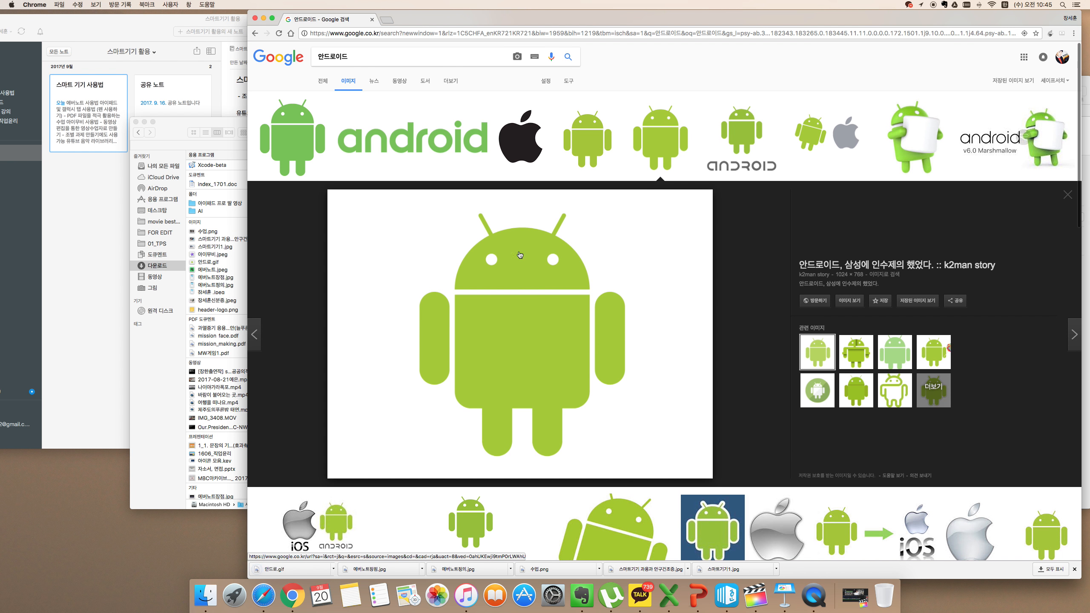
click(530, 155)
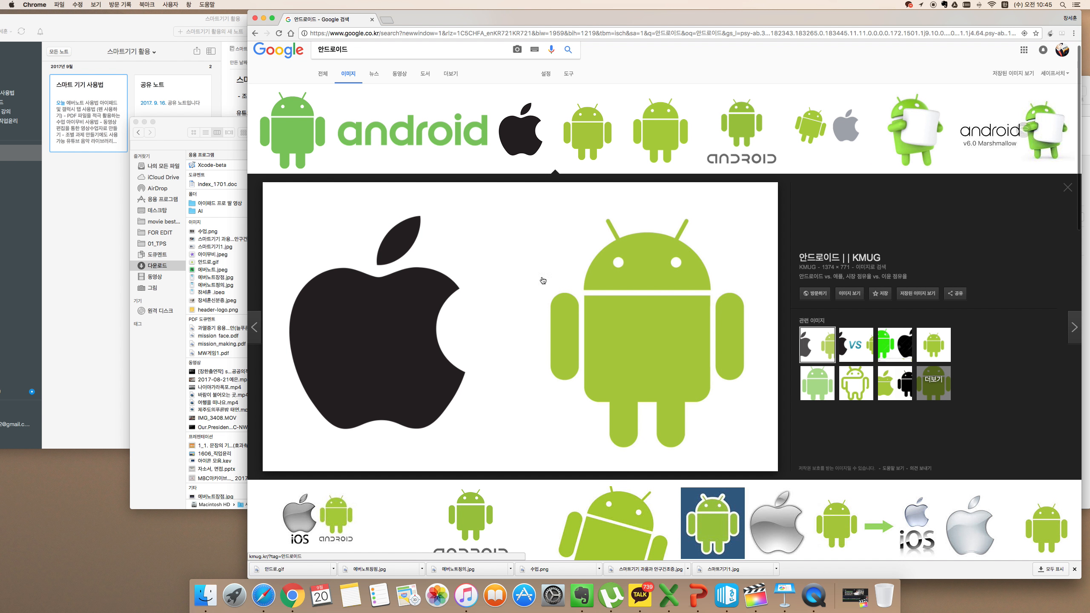
right_click(605, 298)
click(626, 359)
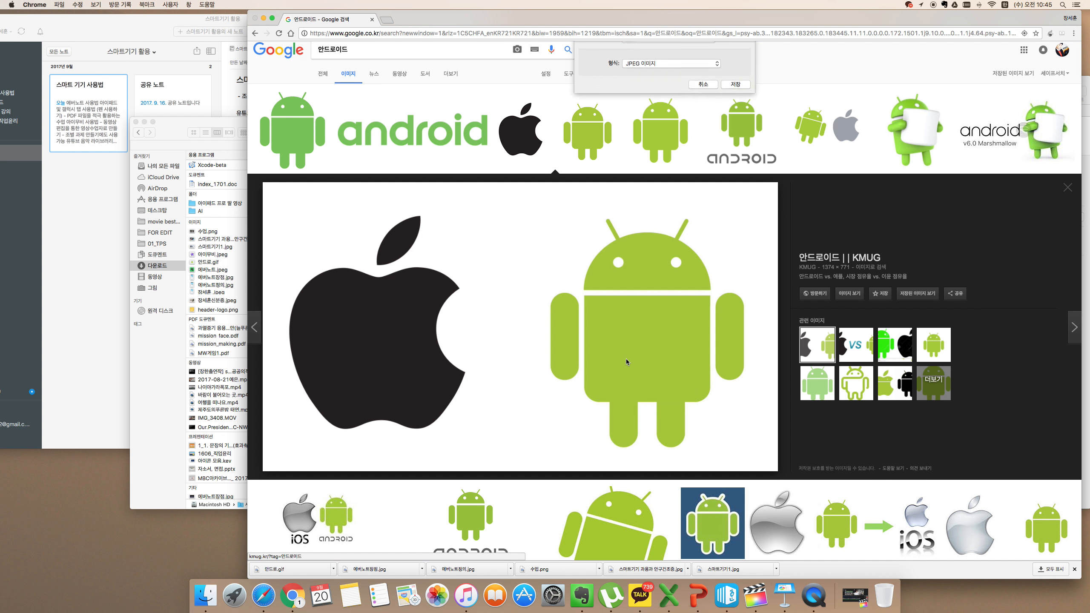
text(애플)
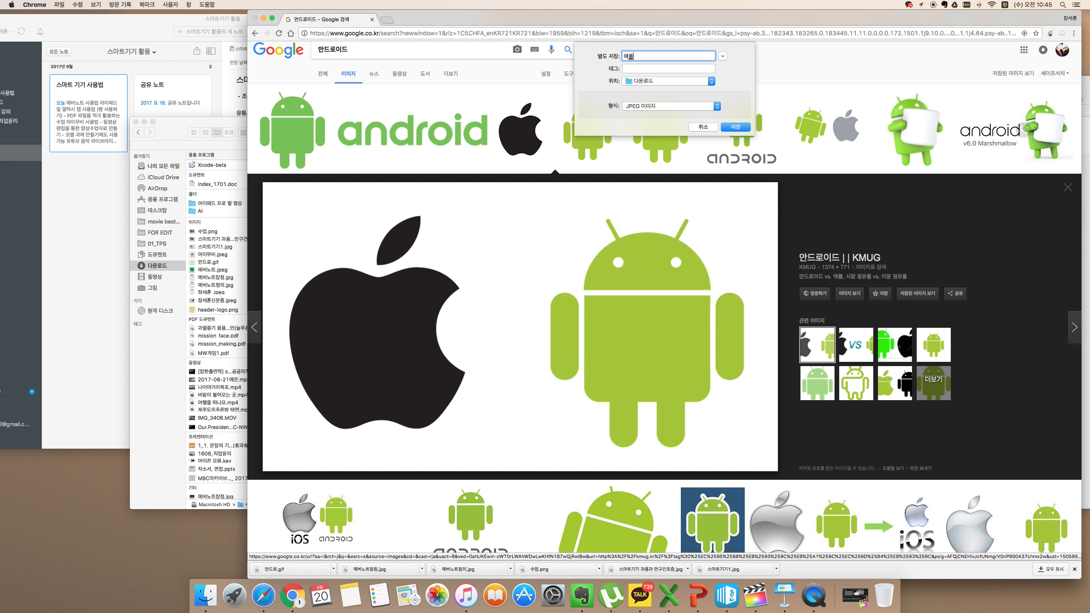
text(과안드)
key(Return)
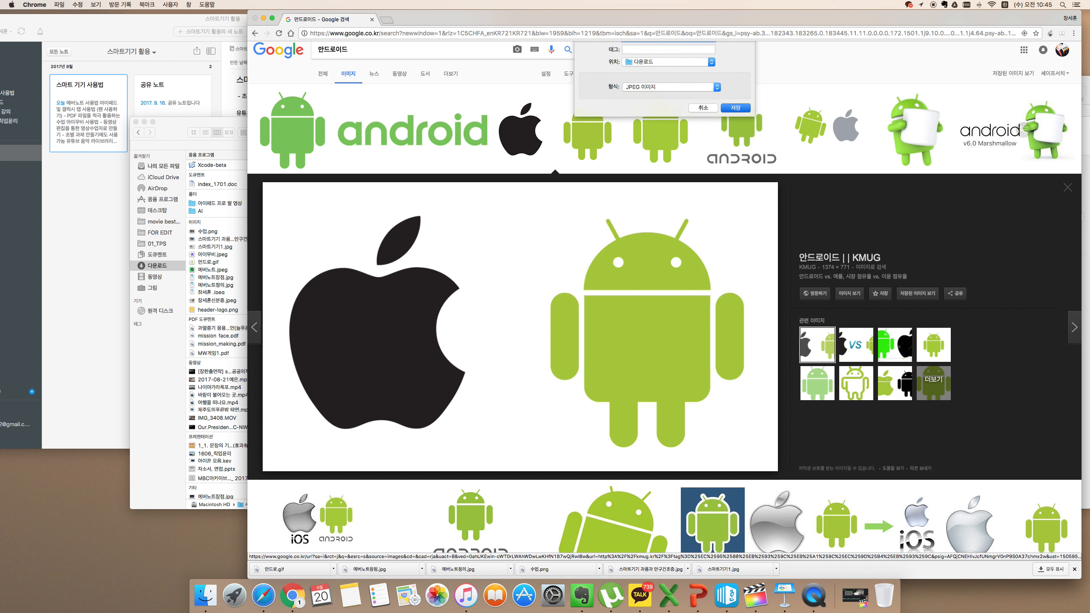
click(784, 595)
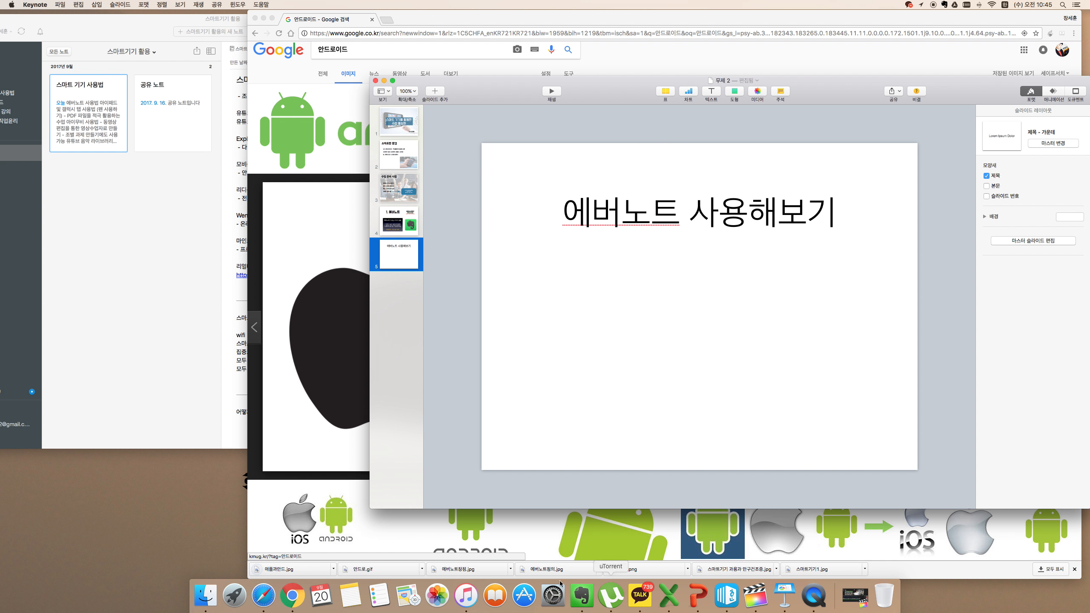
Insert the downloaded 애플과안드 image below the slide title and position the Apple logo and Android robot centred on the slide
drag(279, 571, 695, 354)
drag(477, 474, 588, 402)
drag(645, 361, 595, 379)
click(525, 423)
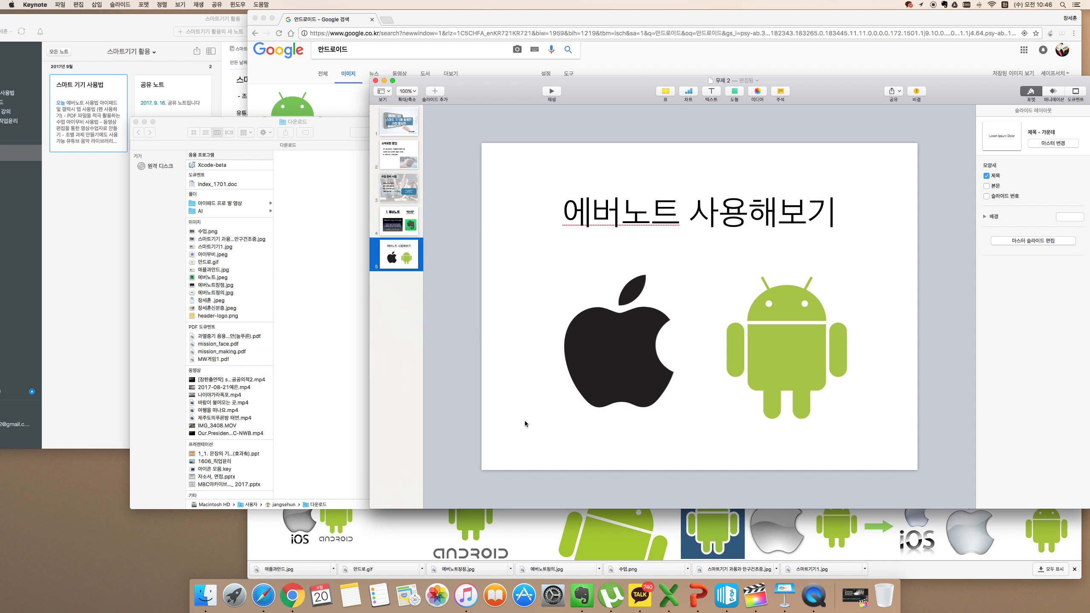
Change the font of the "에버노트 사용해보기" title to 배달의민족 한나
click(723, 206)
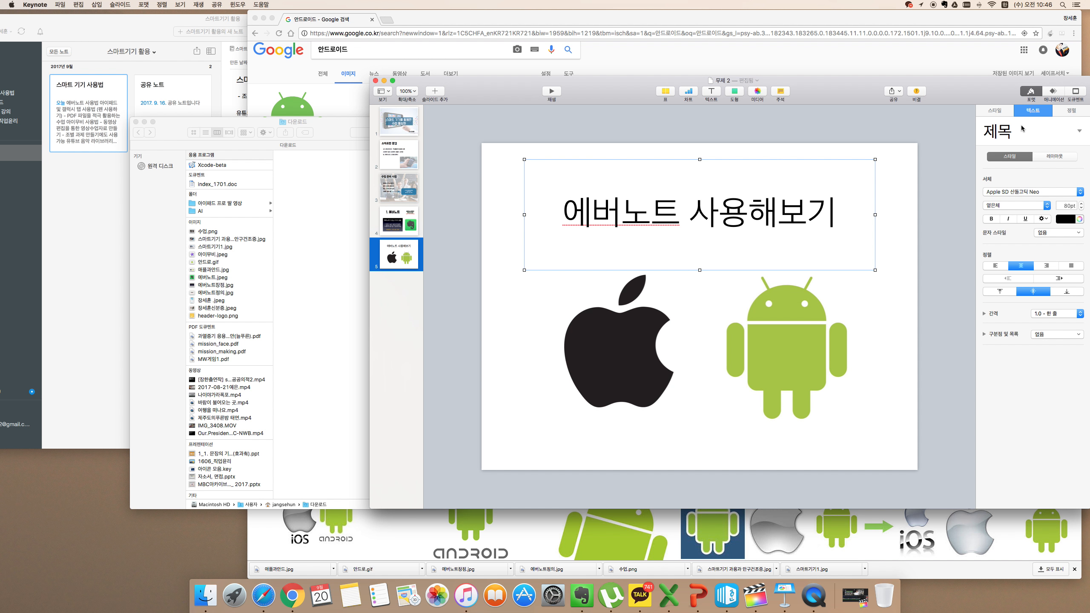
click(1020, 191)
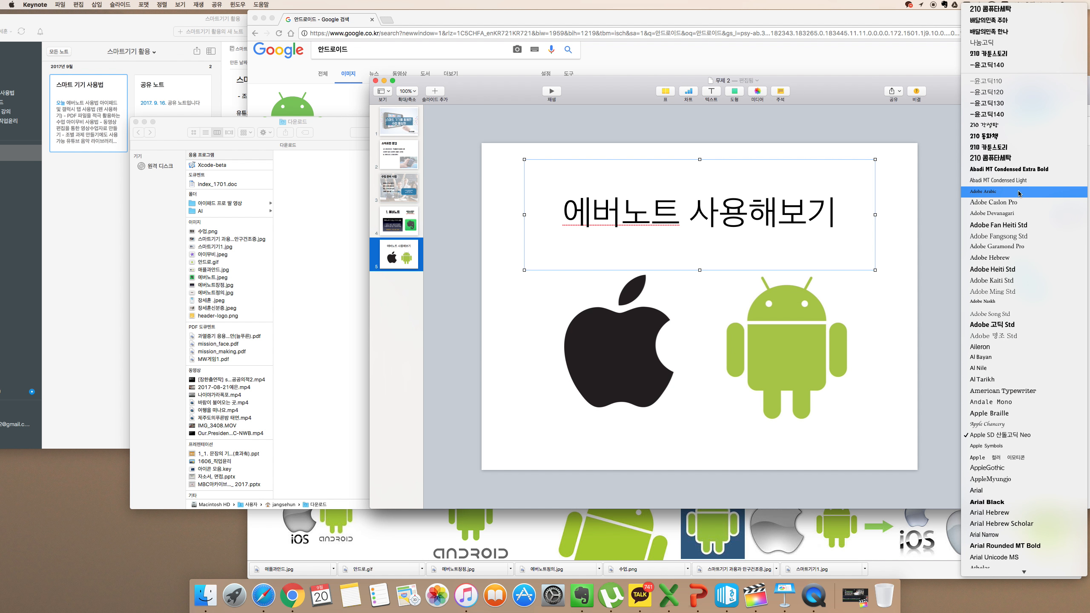
click(1014, 37)
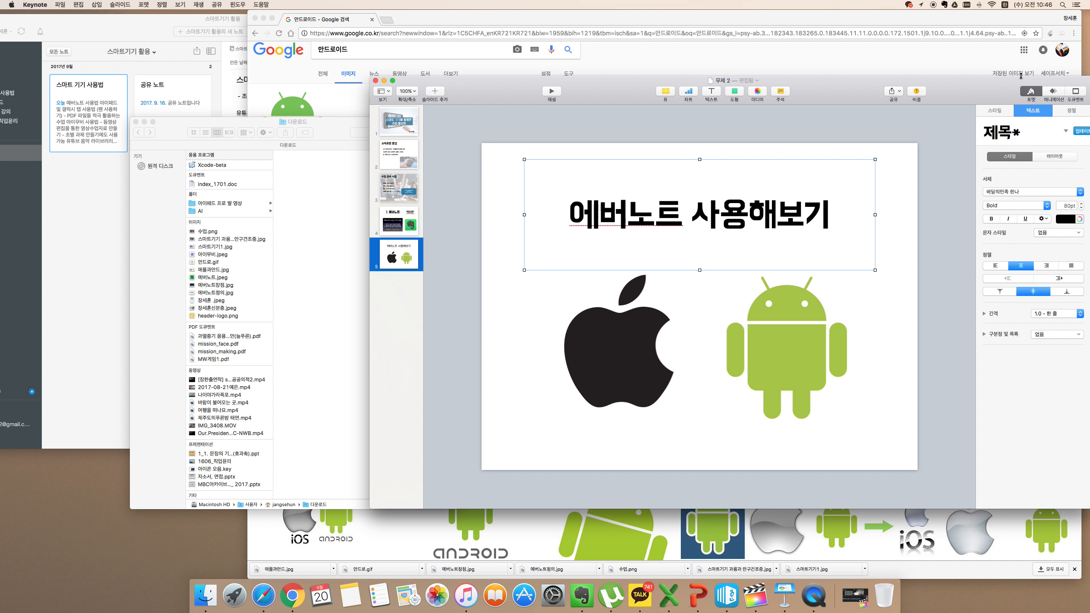
click(825, 220)
drag(686, 218, 574, 218)
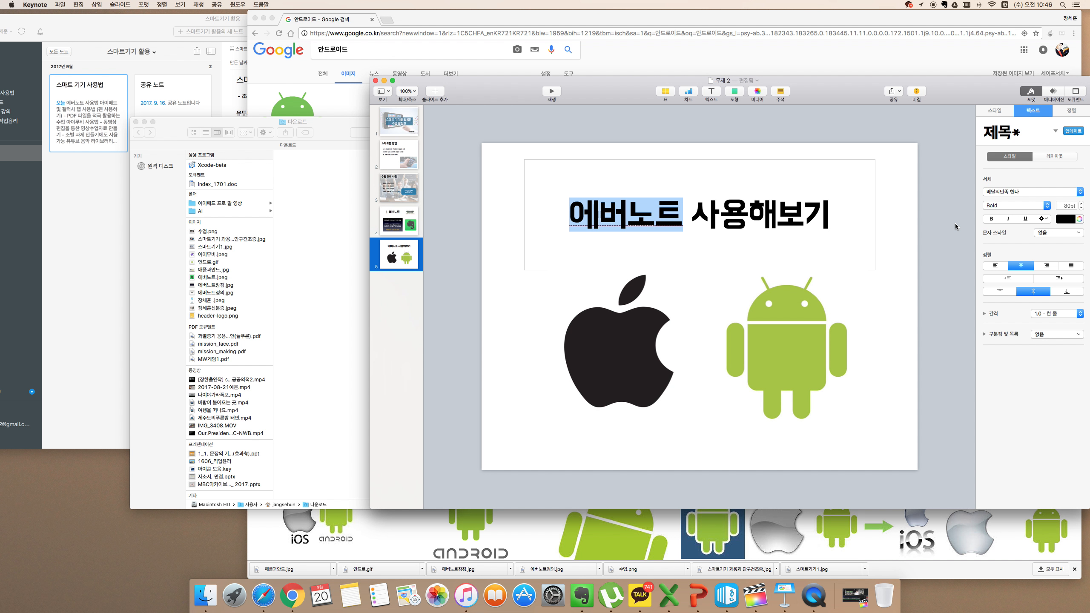
click(913, 229)
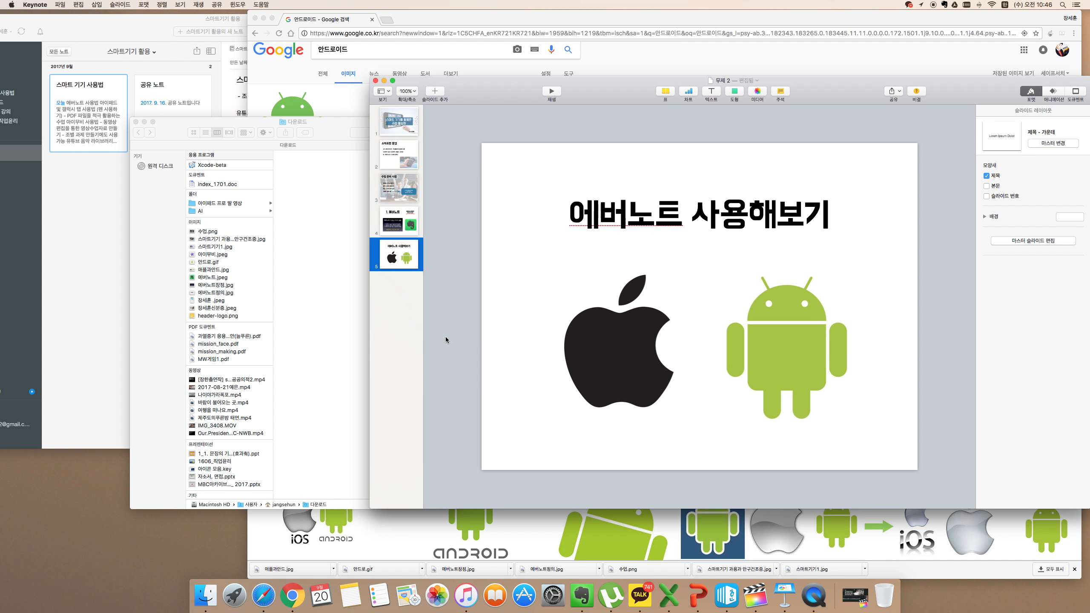
Switch to Finder, search the Mac for "프로필" and preview the profile image with the certificates
click(318, 353)
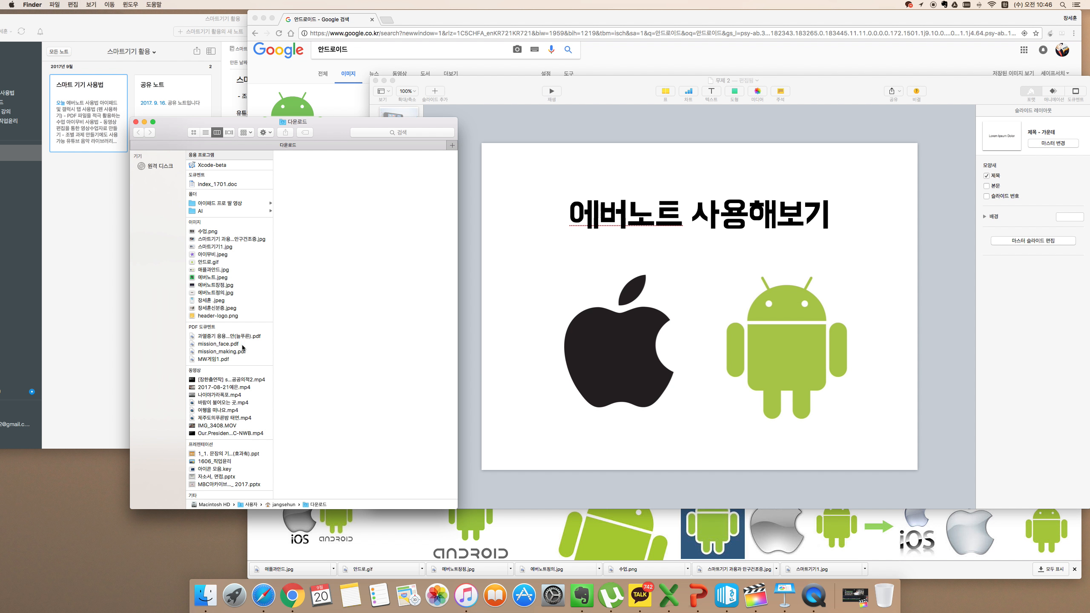
click(389, 134)
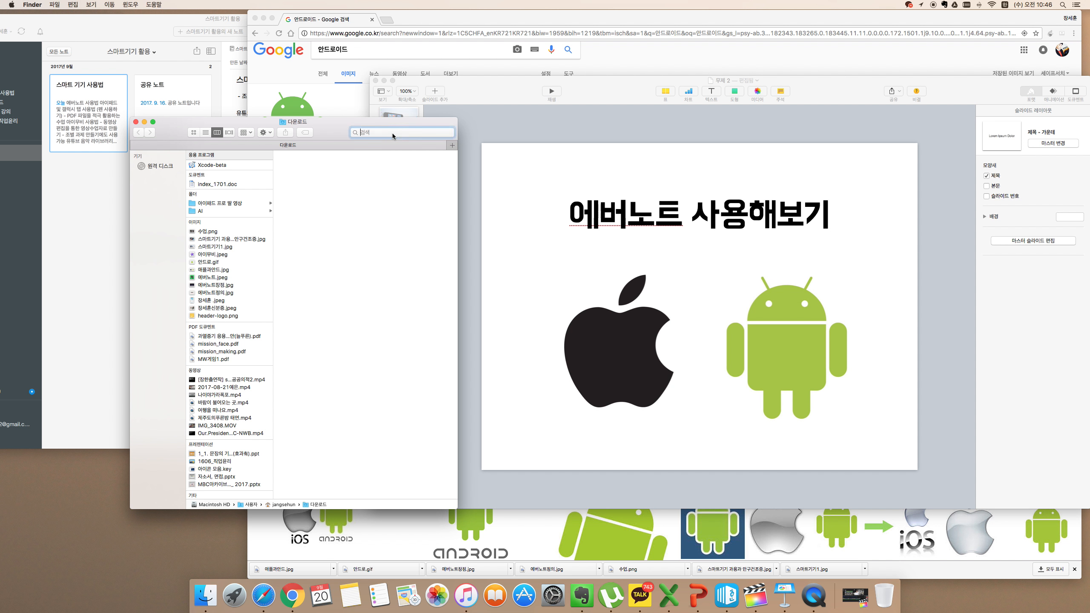
text(피)
key(BackSpace)
text(프로필)
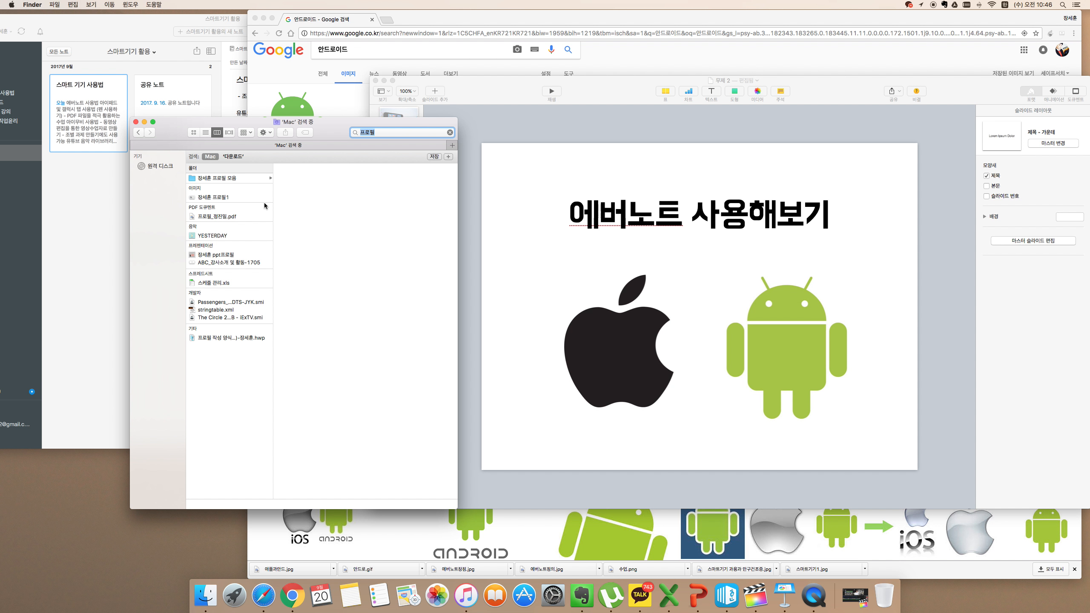
click(226, 198)
key(space)
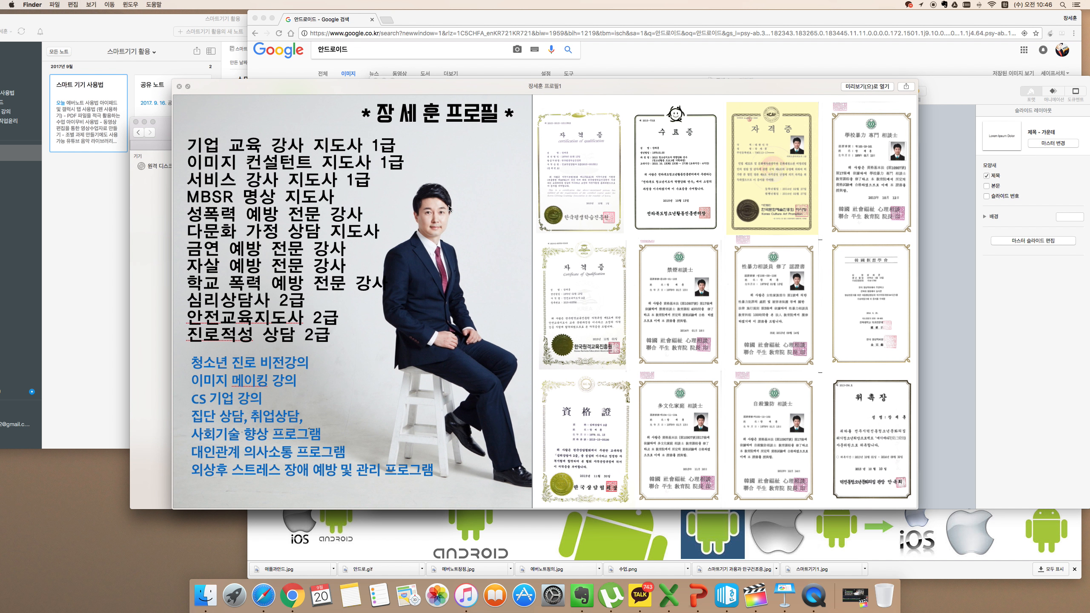
drag(504, 89, 469, 83)
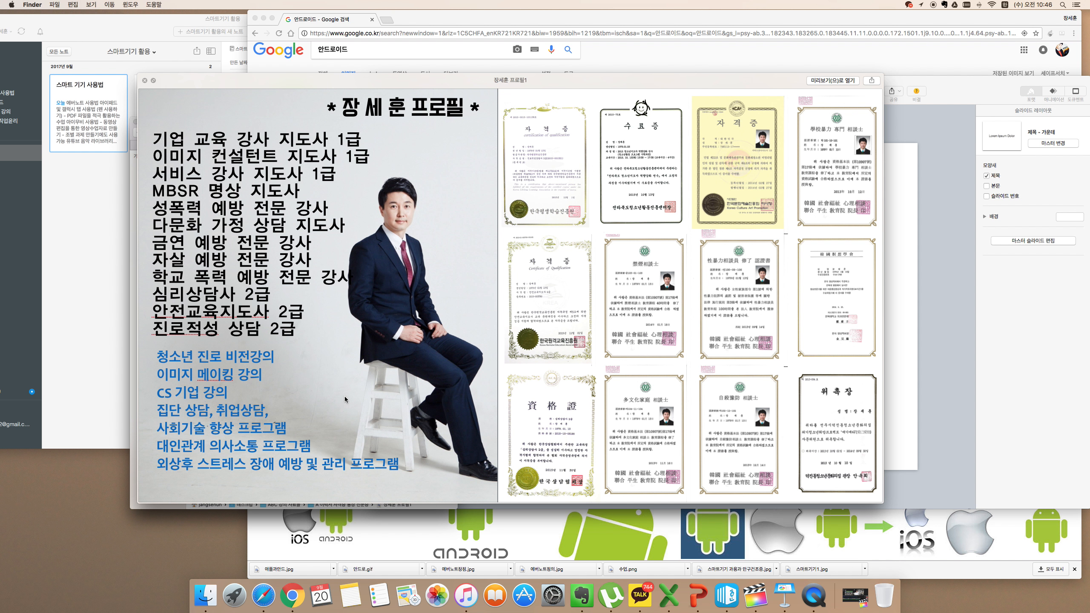
drag(551, 81, 554, 131)
click(150, 133)
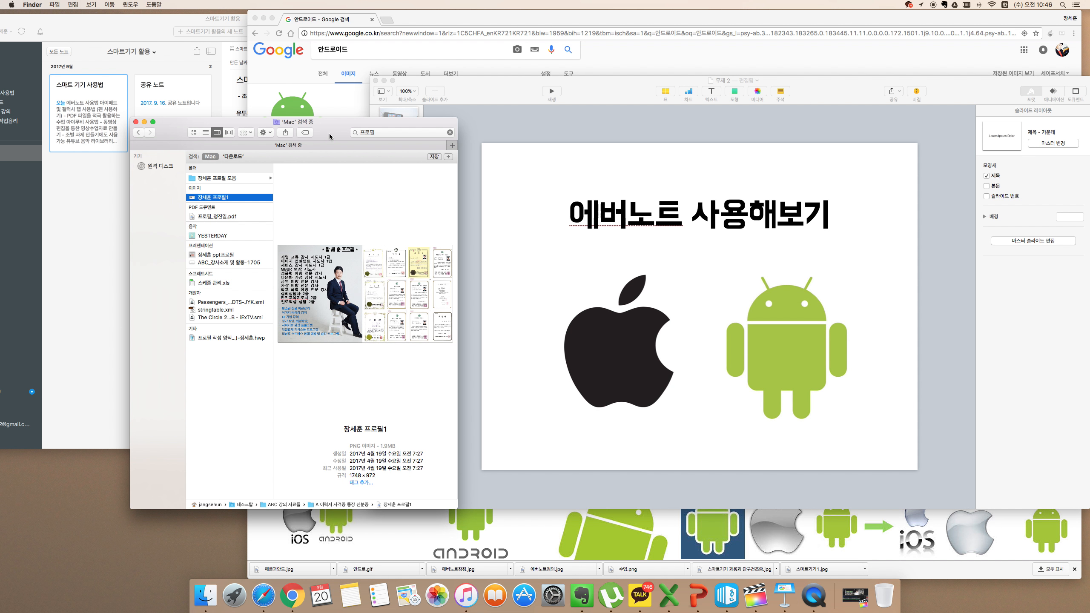
Move the Finder search window clear of the presentation's slide list and return to Keynote
drag(329, 133, 260, 155)
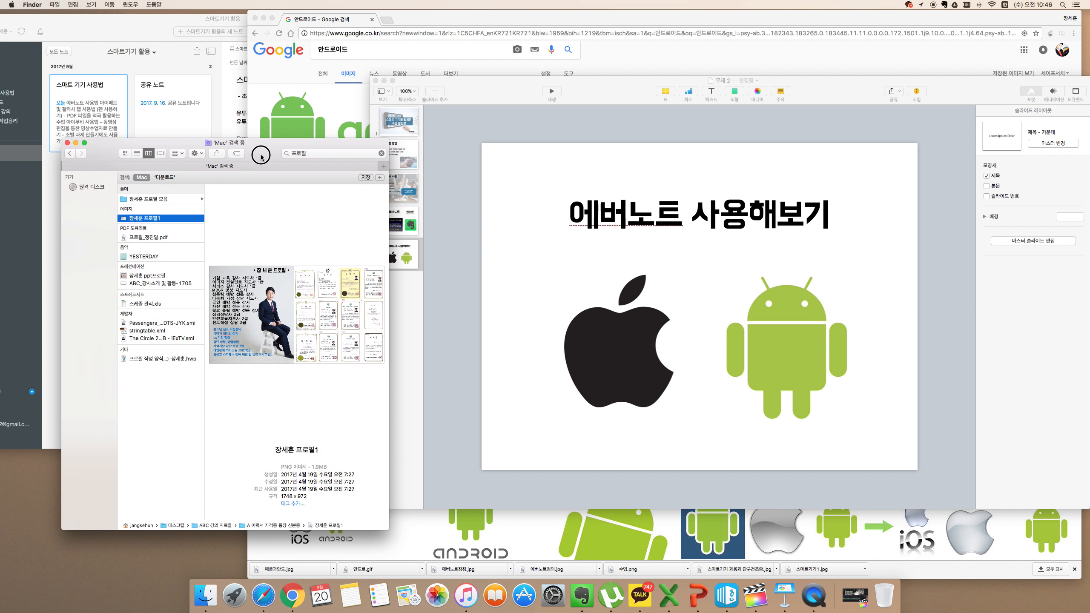
click(483, 94)
click(318, 142)
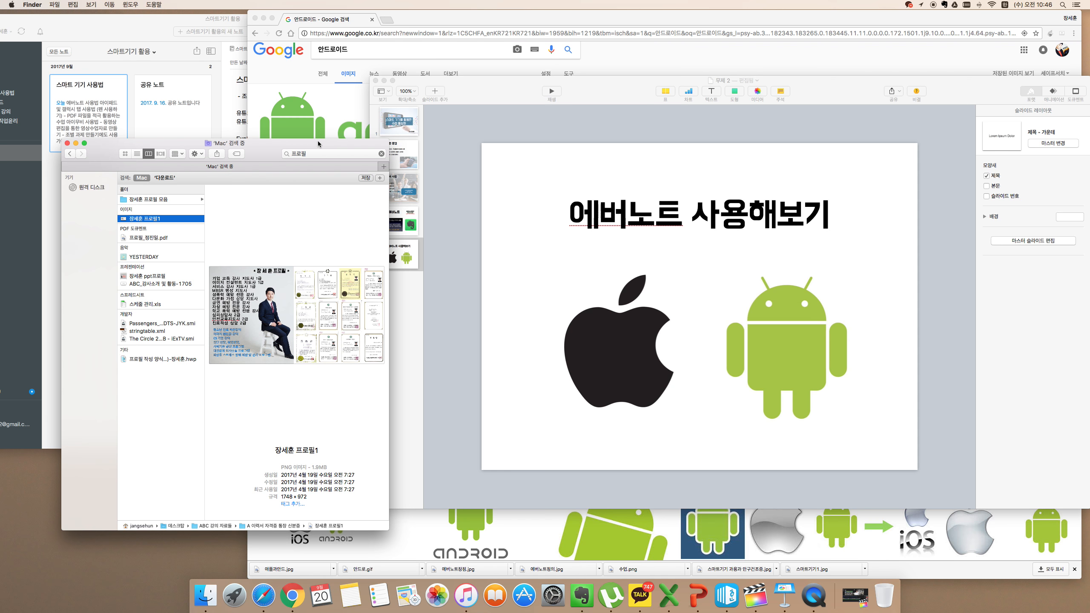
drag(317, 141, 287, 200)
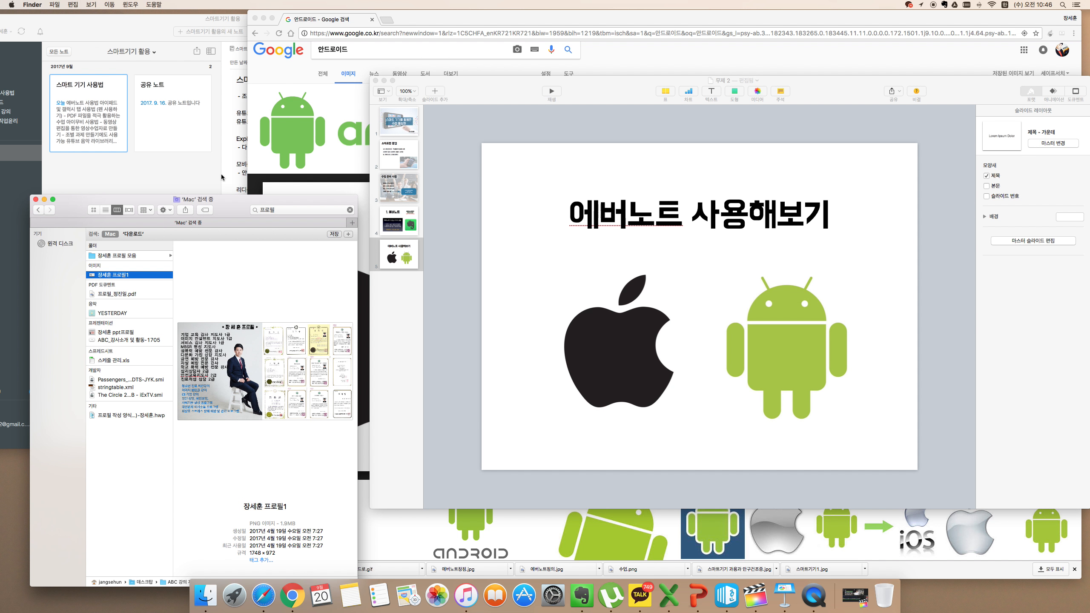
click(462, 272)
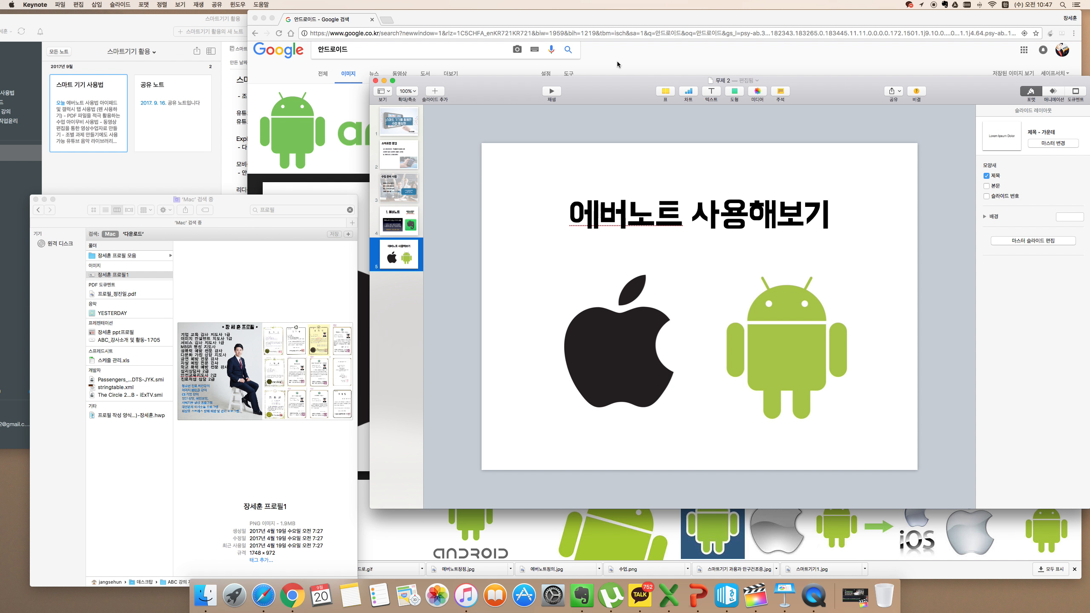
drag(610, 80, 611, 83)
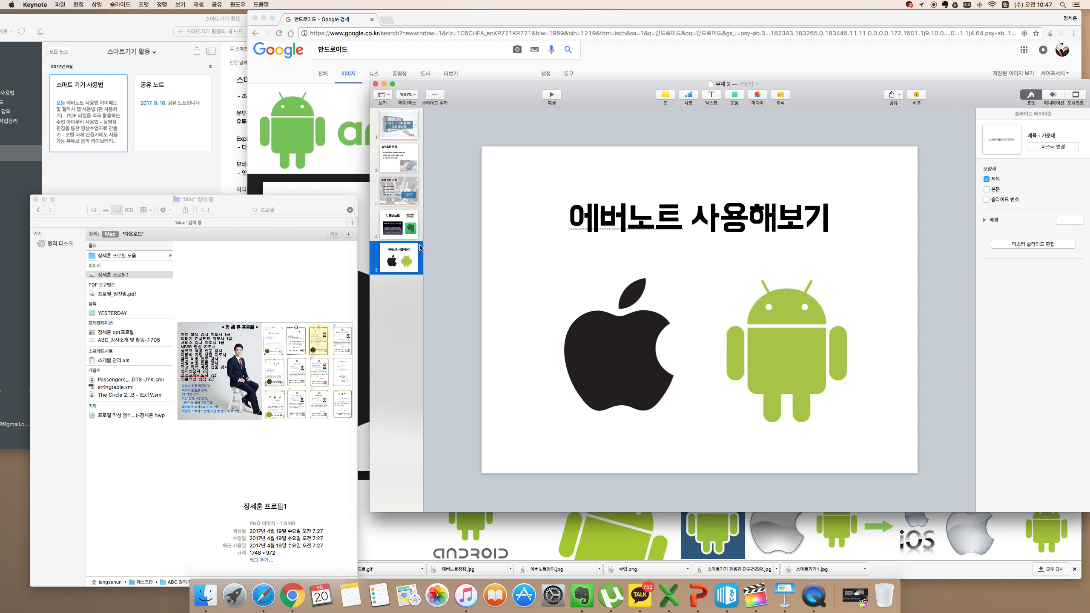
Duplicate the "1. 에버노트" and "에버노트 사용해보기" slides together
click(405, 236)
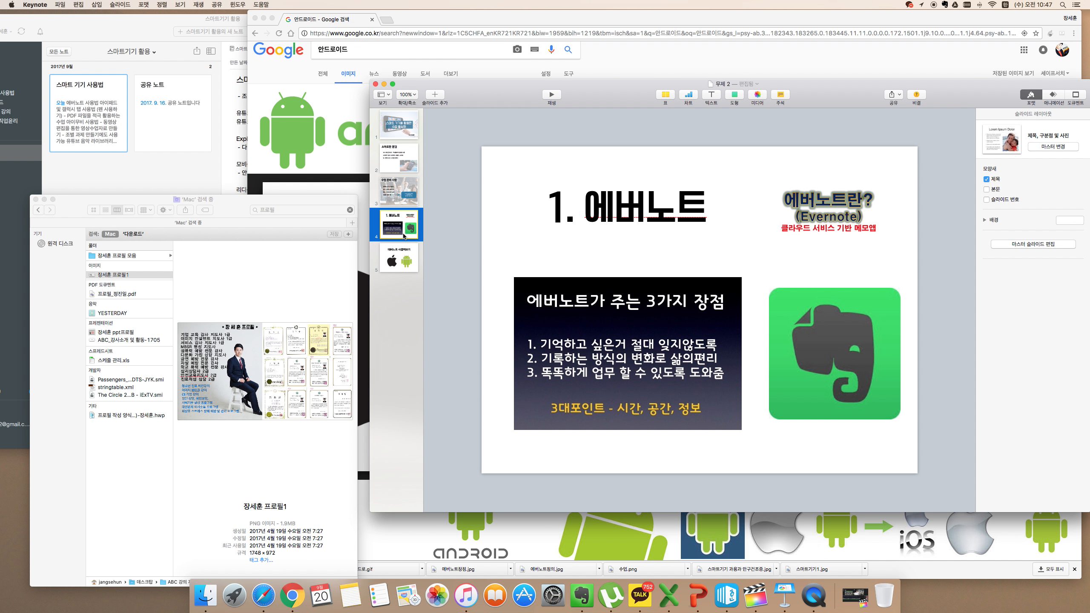
shift+click(403, 252)
right_click(403, 252)
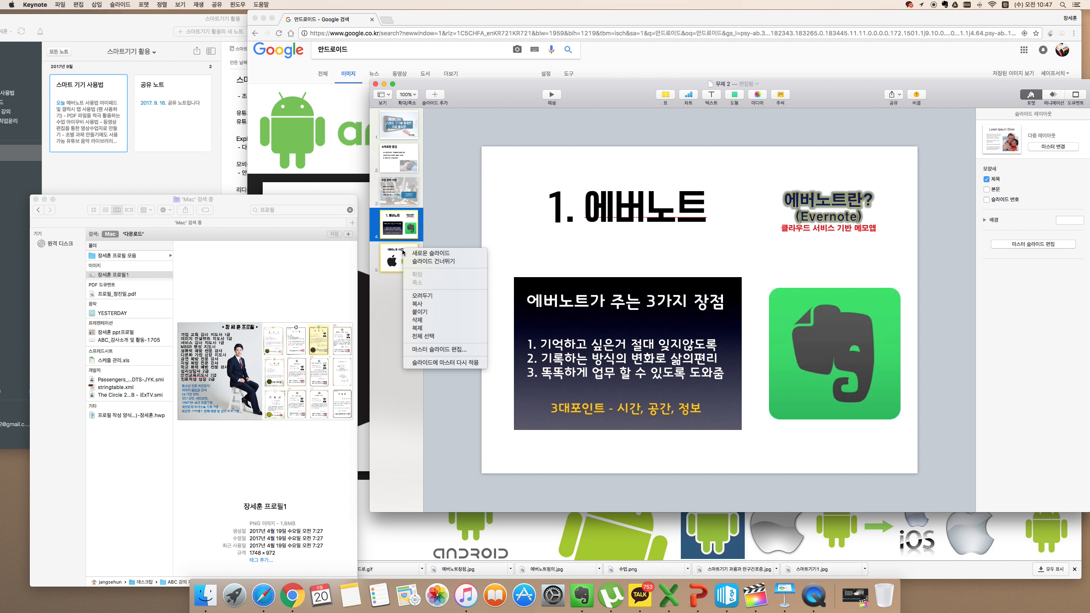
click(413, 322)
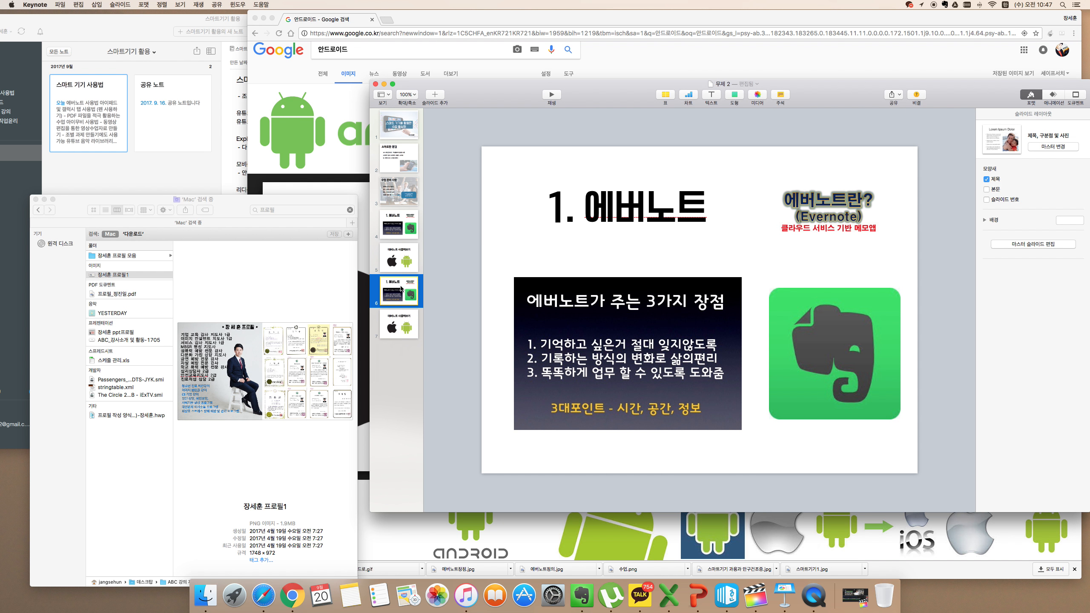
Replace the title of the duplicated "1. 에버노트" slide with "2. 아이무비"
click(605, 215)
drag(585, 215, 704, 220)
text(아)
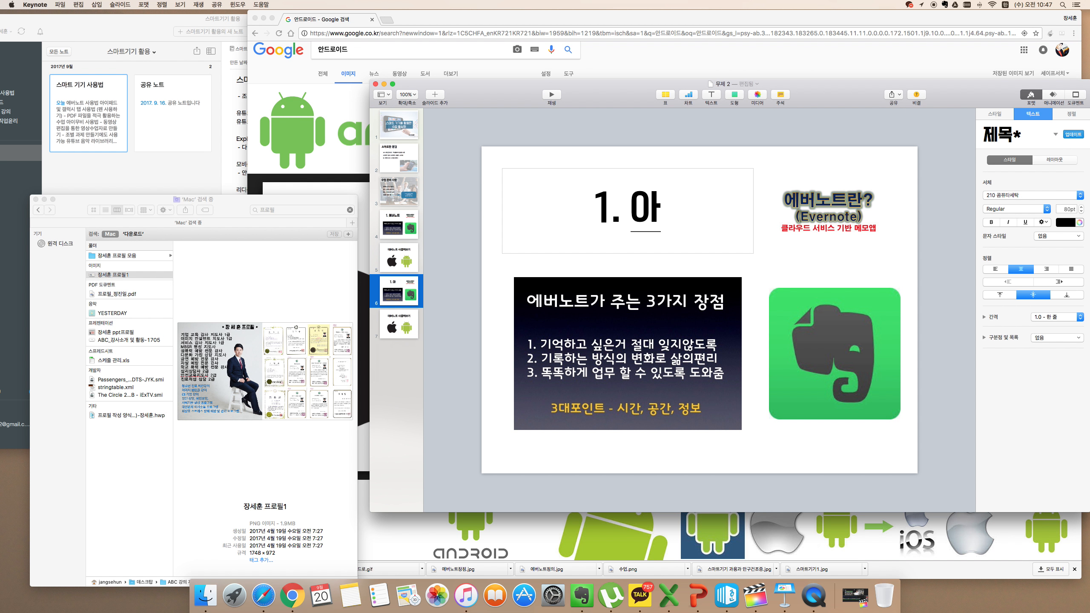
key(BackSpace)
key(BackSpace)
key(BackSpace)
key(BackSpace)
key(BackSpace)
text(2.)
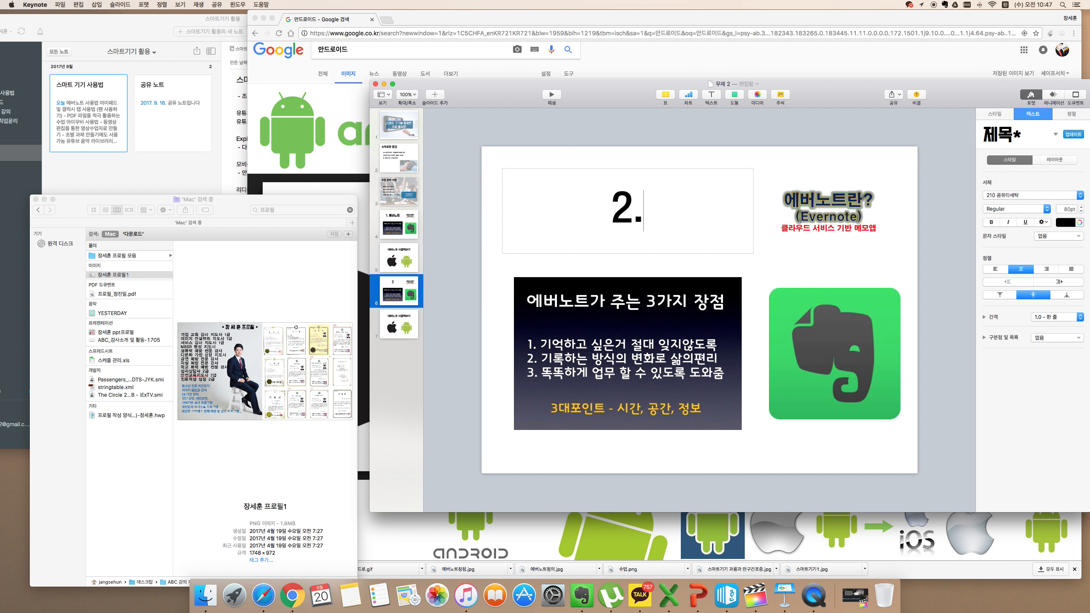
text( 앙이무비)
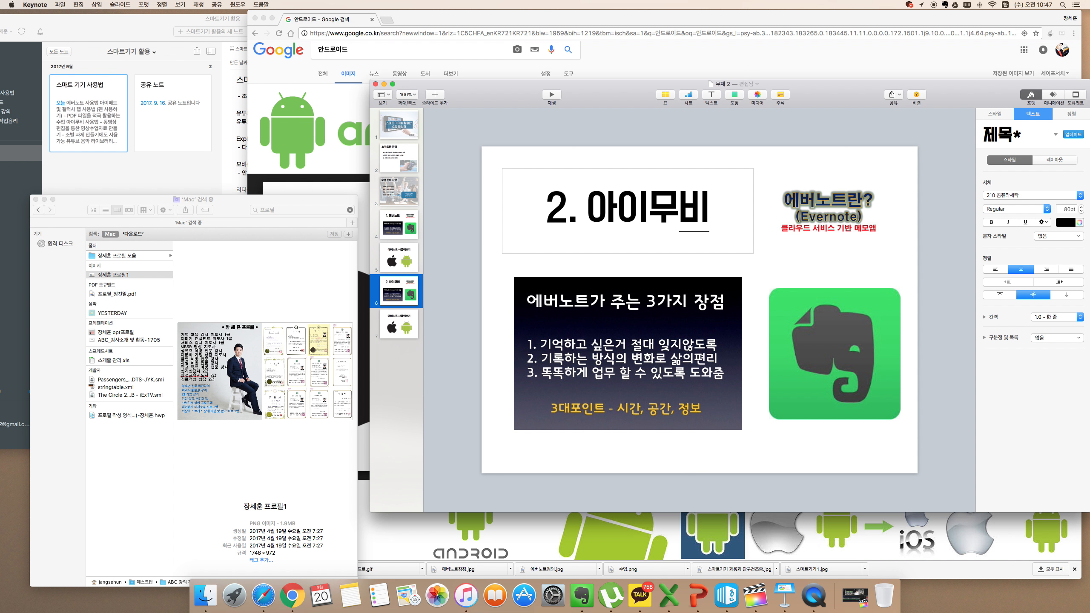
Delete the three Evernote images from the "2. 아이무비" slide: the advantages box, the definition graphic and the elephant logo
click(704, 314)
key(Delete)
click(814, 225)
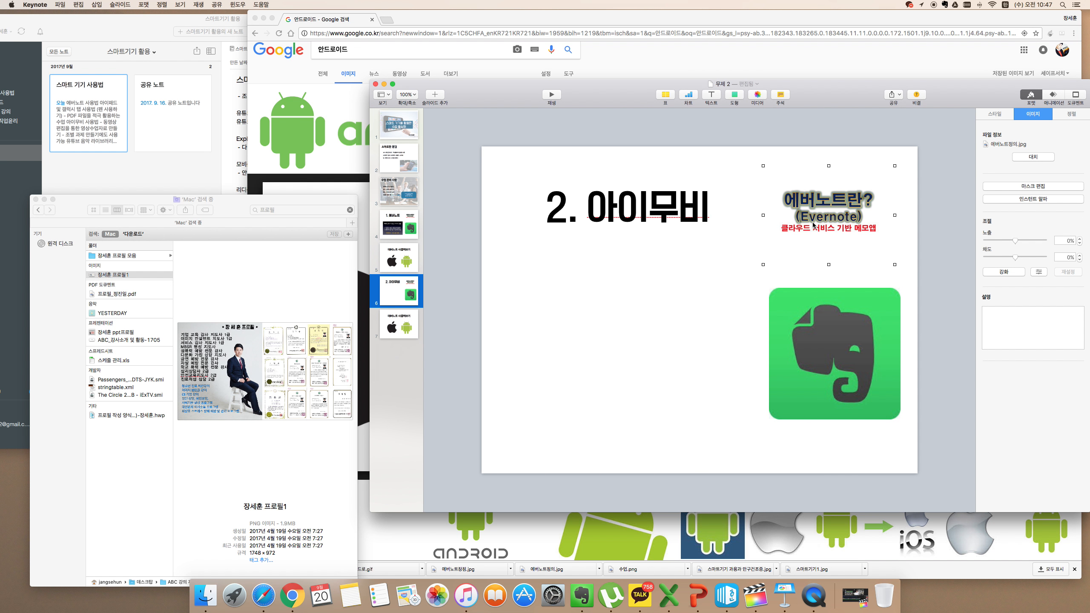
key(Delete)
click(781, 309)
key(Delete)
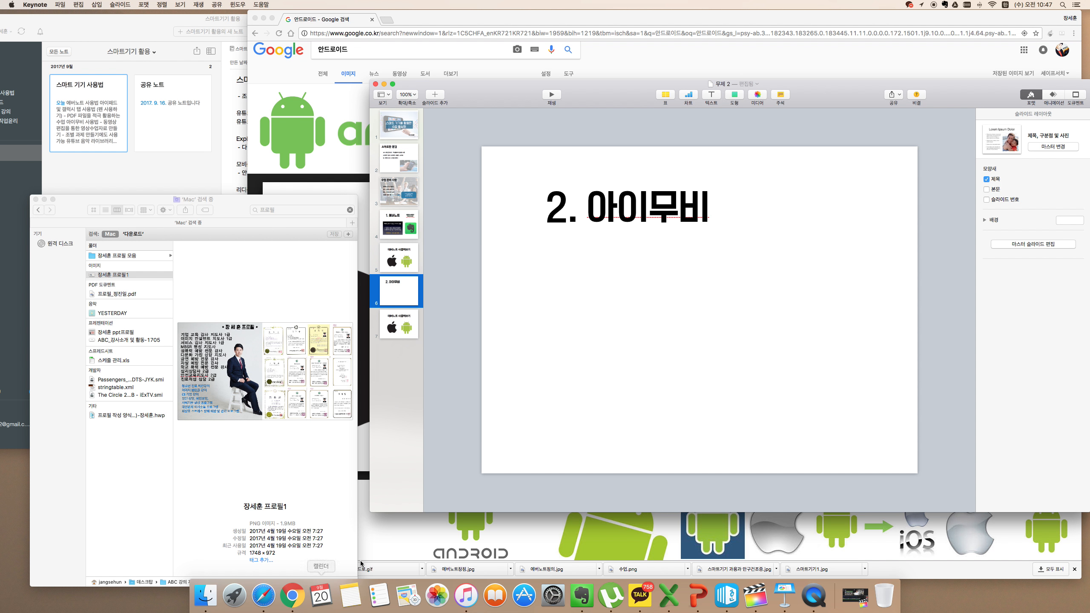
Switch to Finder, close the "프로필" search window and open a fresh file window
click(293, 595)
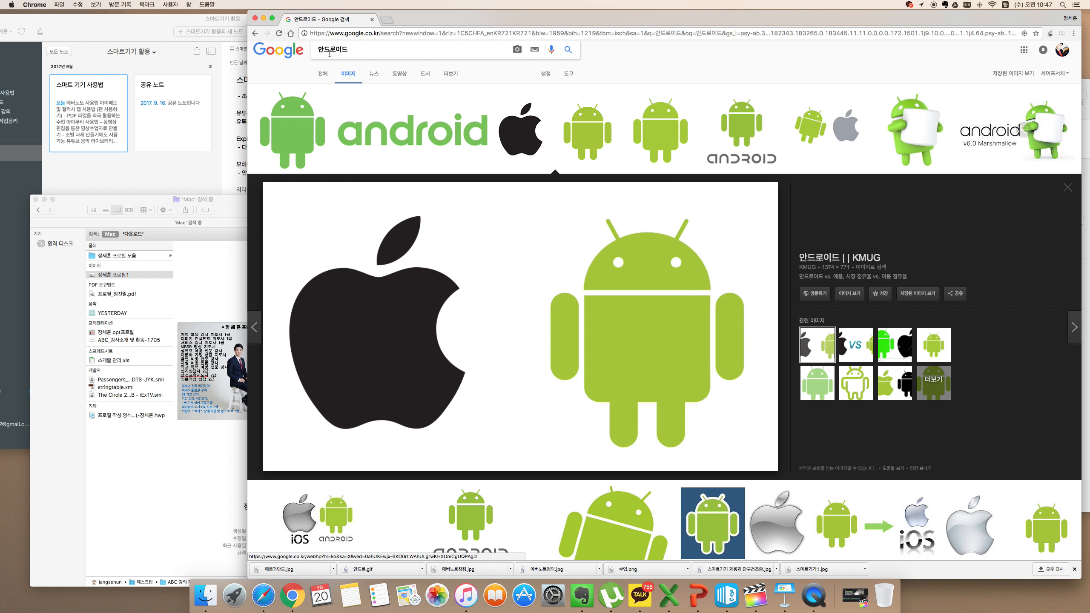
click(205, 509)
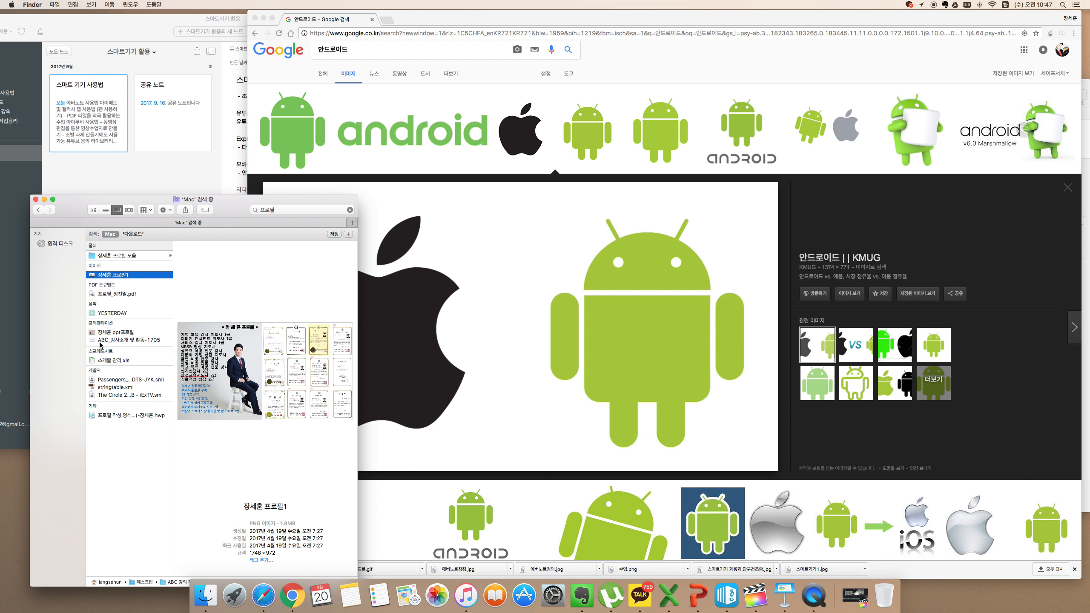
click(36, 199)
click(206, 595)
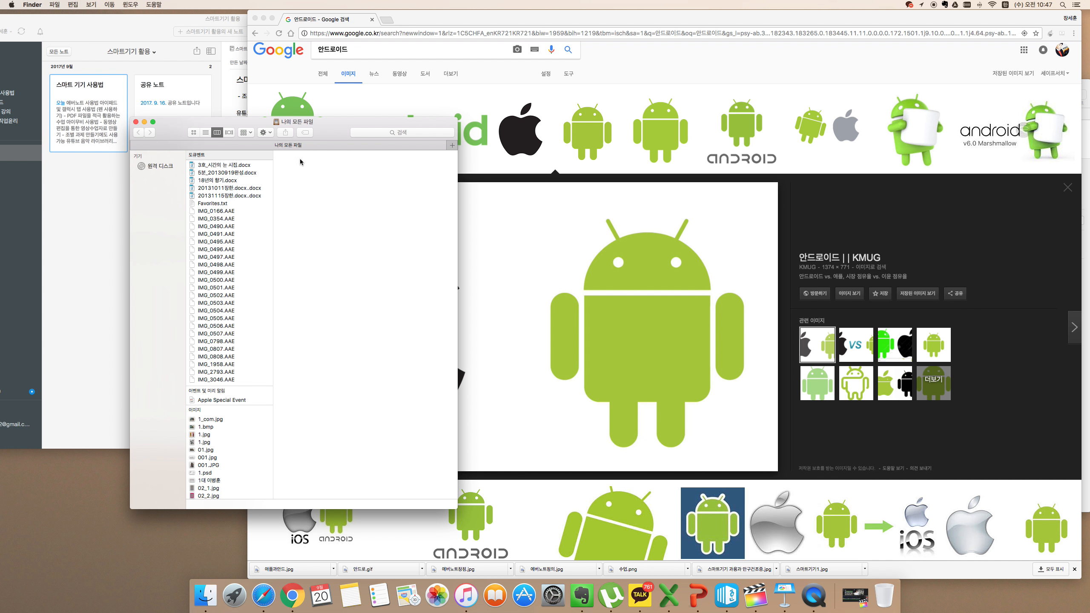
Look through 나의 모든 파일 and 원격 디스크 in Finder, try the Cover Flow view and close the window
scroll(270, 167, down, 15)
click(169, 169)
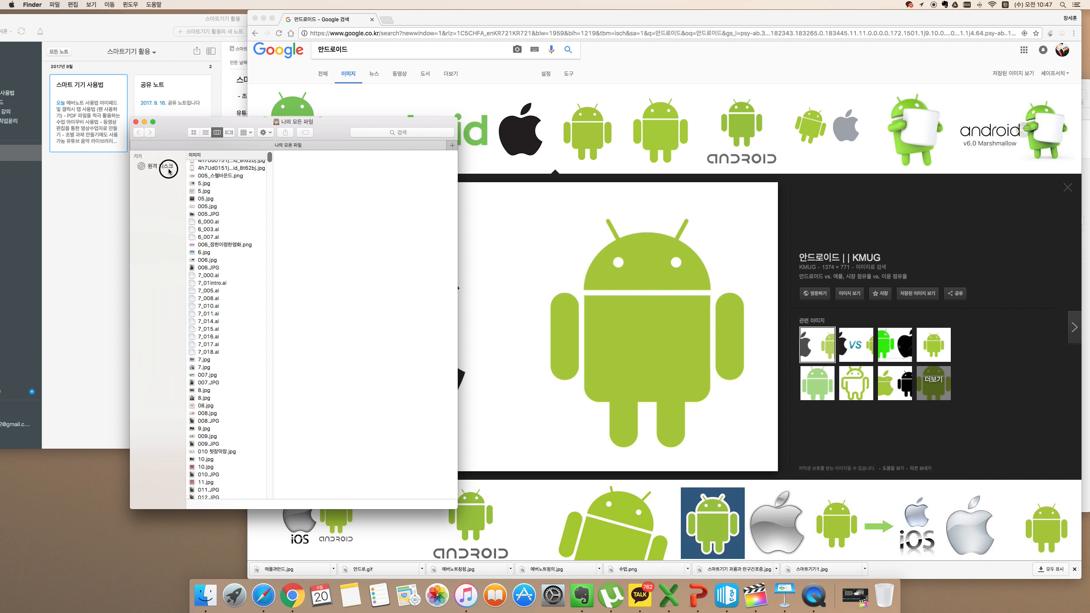
click(139, 133)
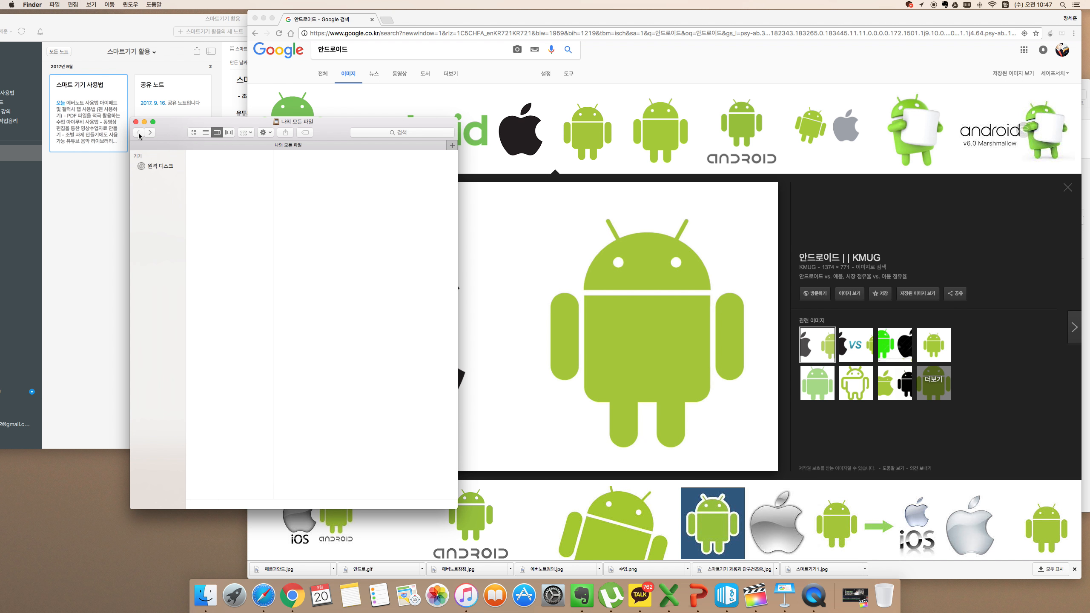
click(194, 133)
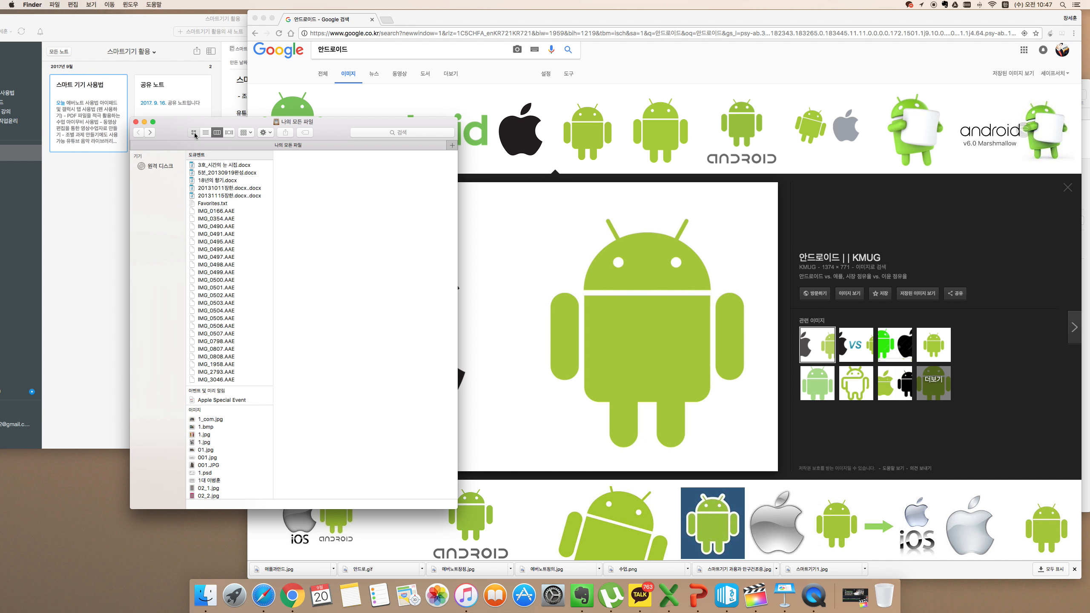
click(229, 133)
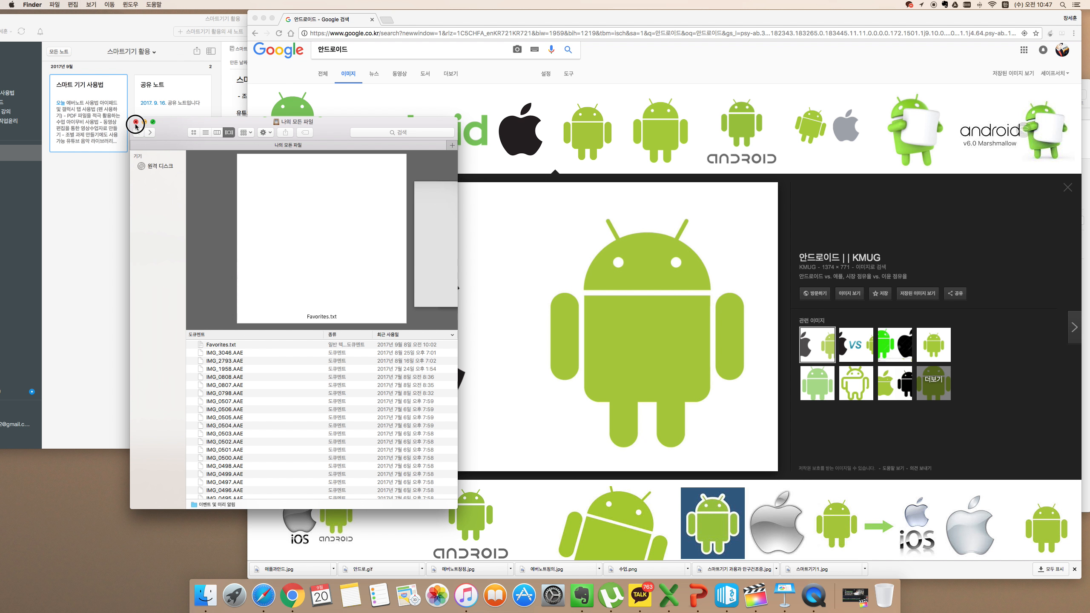
click(135, 122)
Open a new Finder window on 원격 디스크, move it aside and show its contents as a list
scroll(537, 343, down, 1)
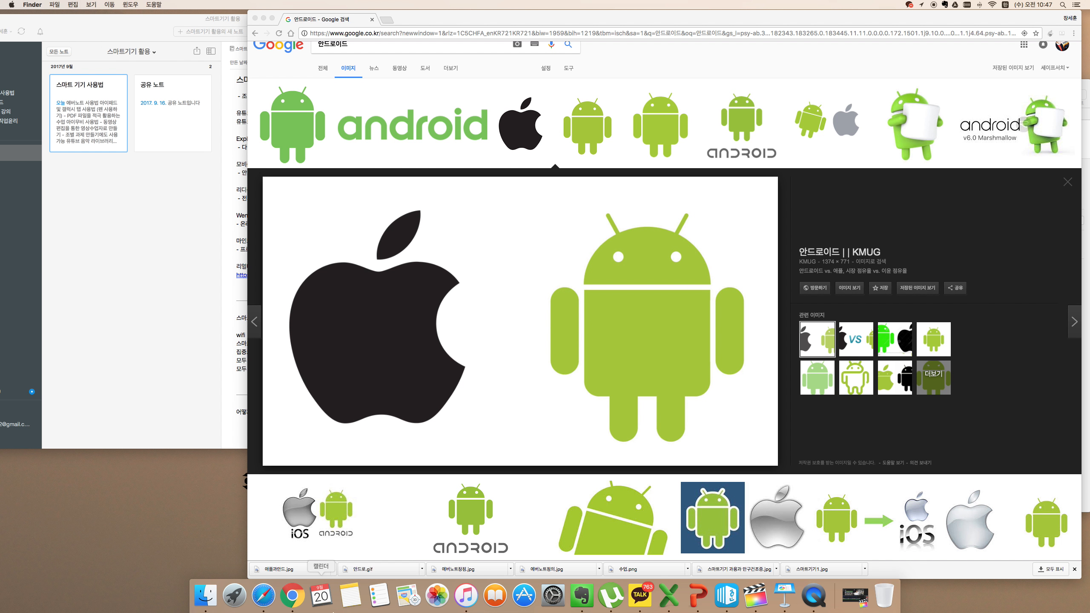
click(216, 599)
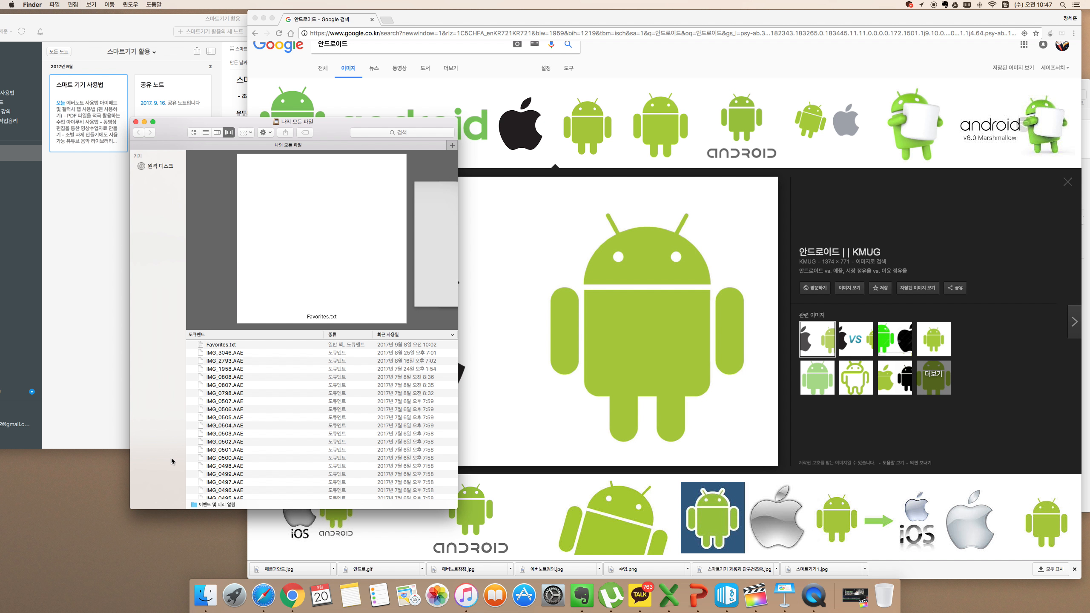
key(super+n)
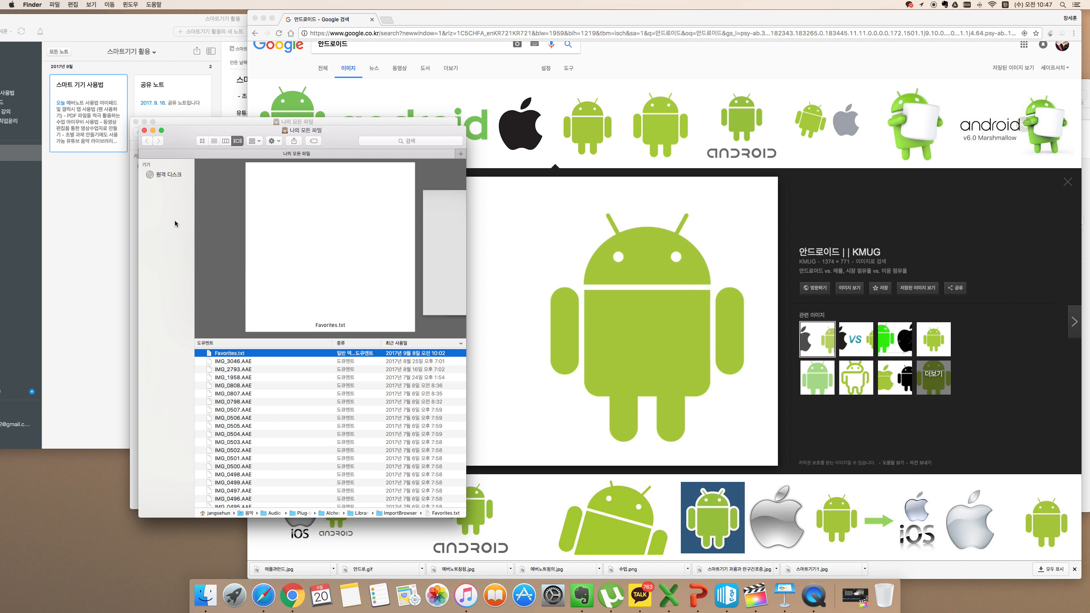
click(170, 175)
drag(180, 128, 65, 158)
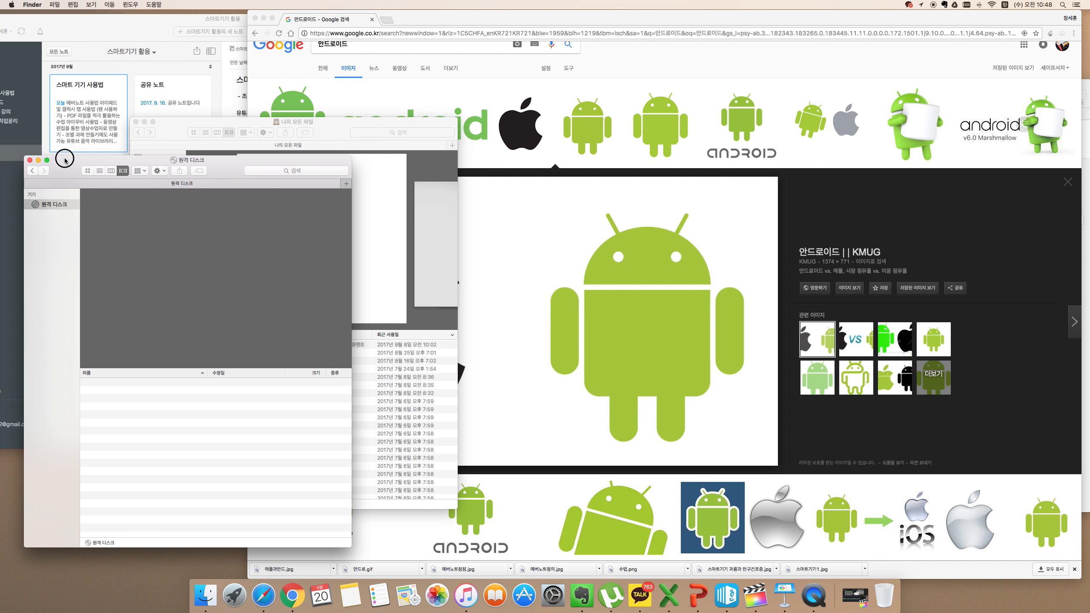
click(95, 5)
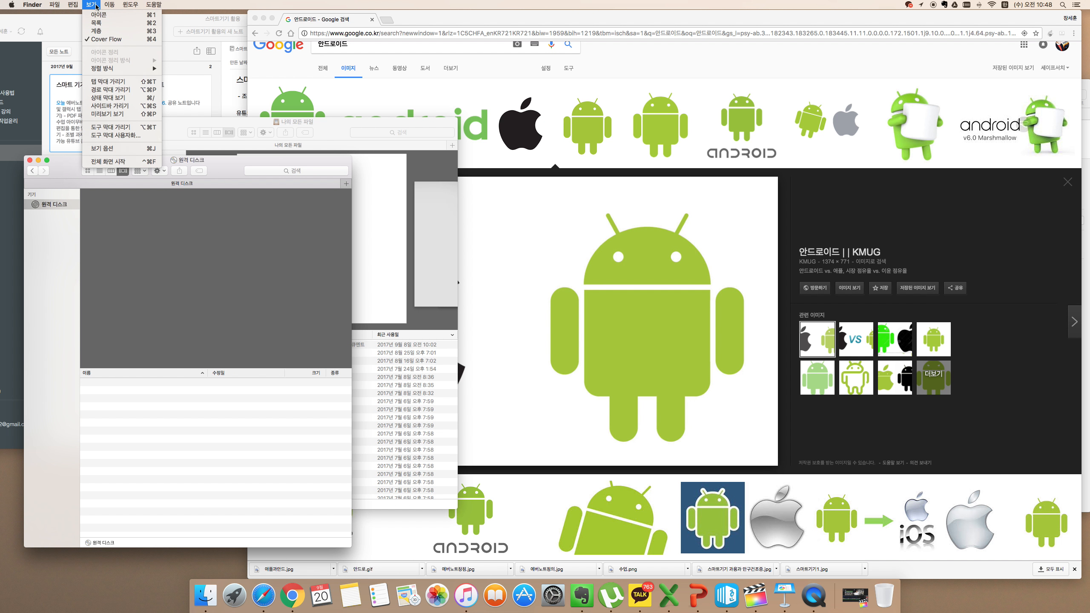
click(96, 23)
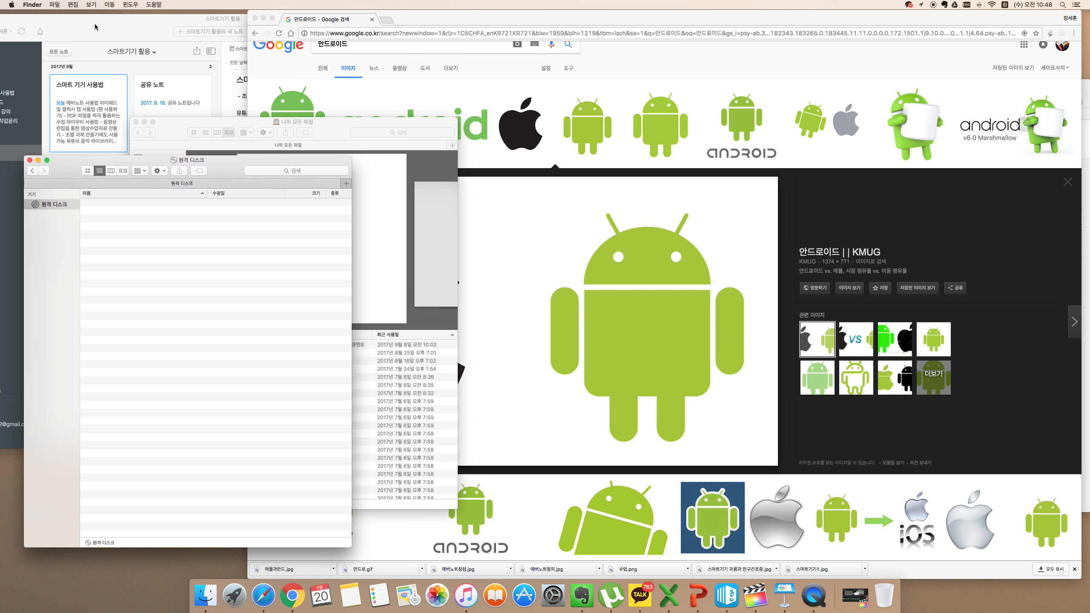
click(98, 6)
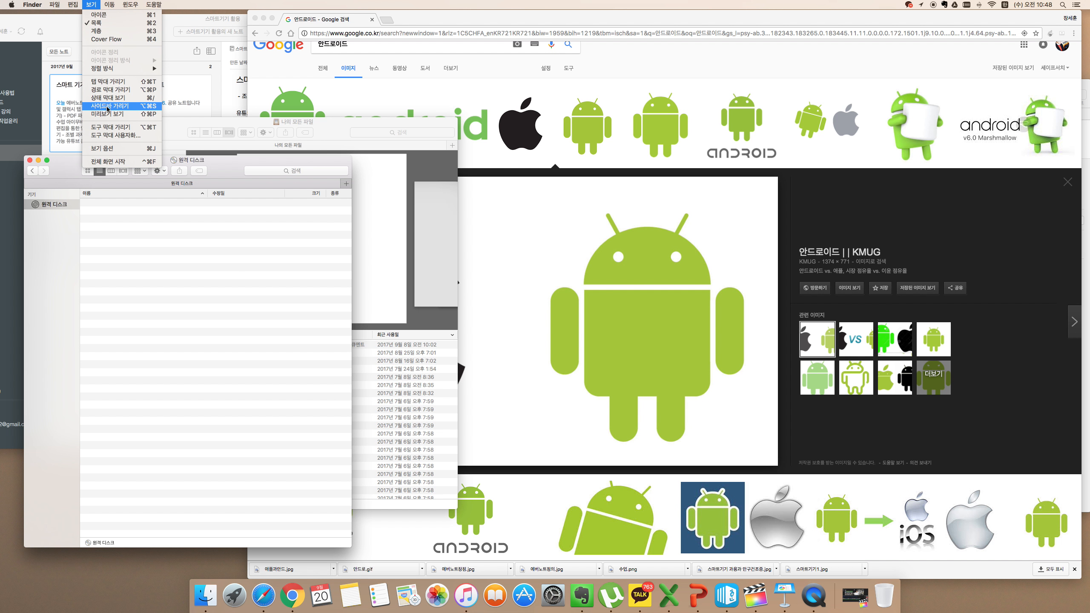
click(113, 109)
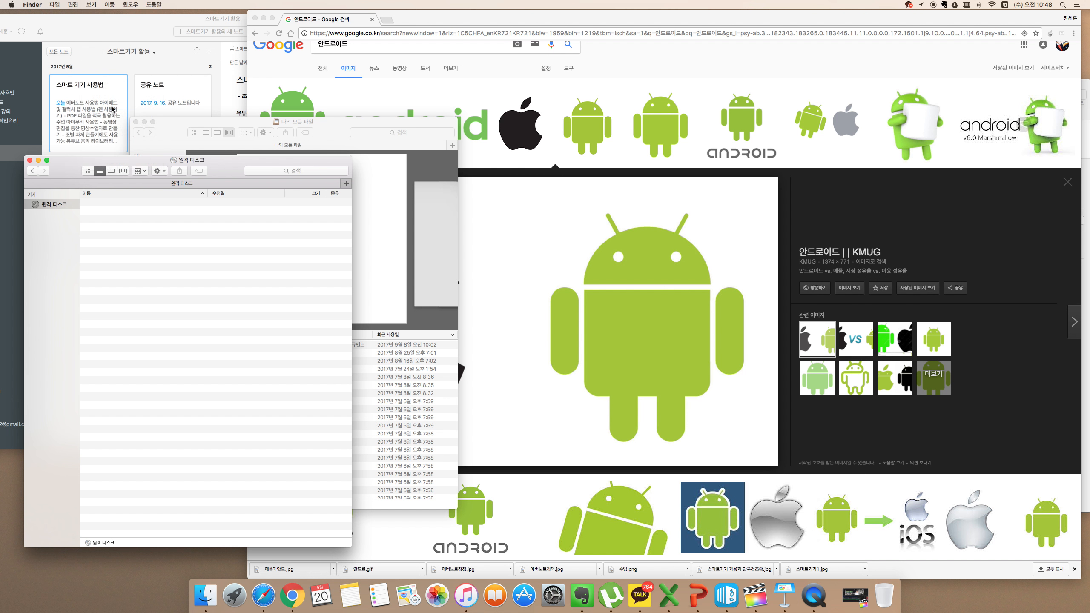
click(91, 4)
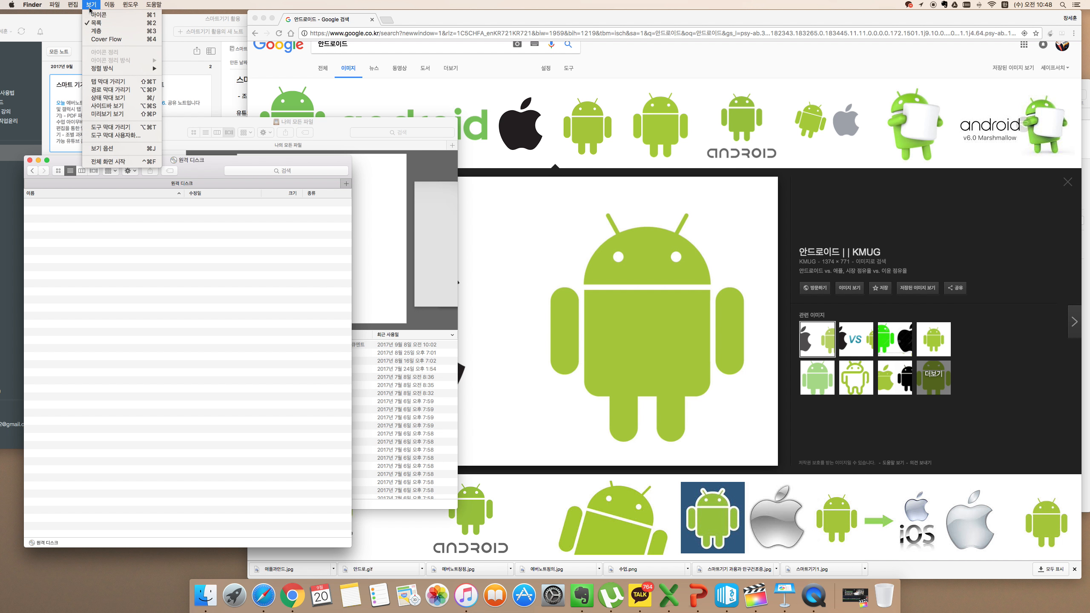
click(100, 107)
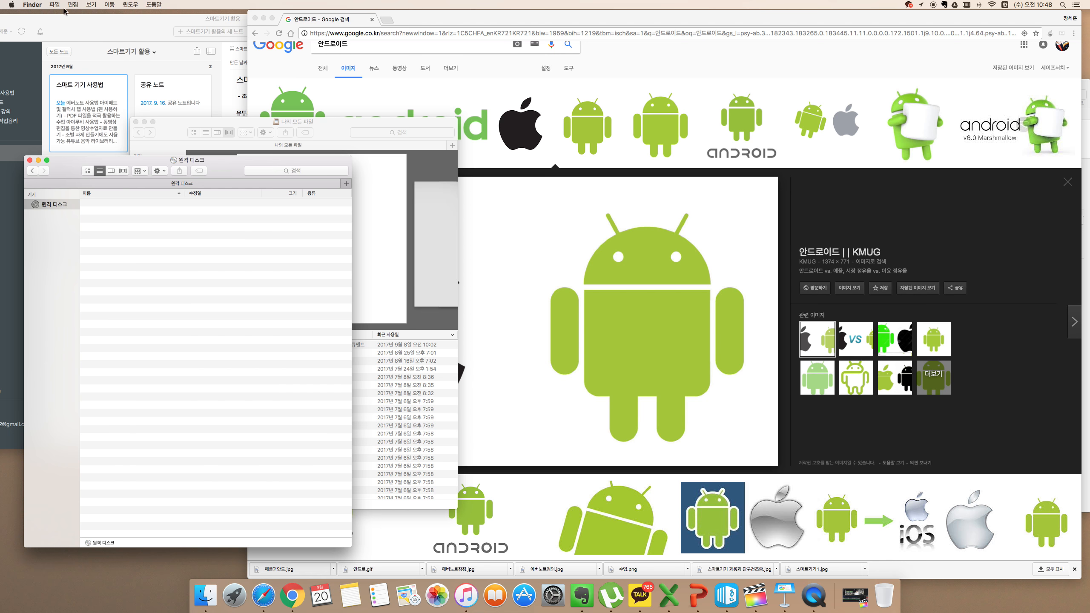
In the Finder preferences, show 나의 모든 파일, iCloud Drive, AirDrop, 응용 프로그램, 데스크탑, 도큐멘트, 다운로드 and 동영상 in the sidebar
click(30, 5)
click(61, 30)
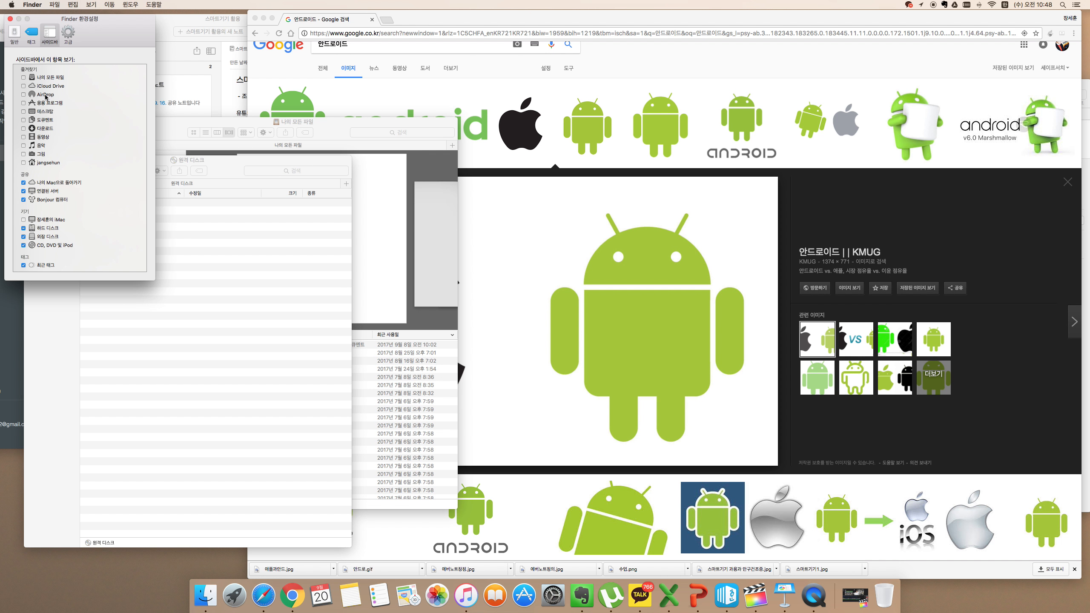
click(23, 78)
click(23, 86)
click(24, 95)
click(24, 103)
click(23, 111)
click(24, 121)
click(23, 129)
click(24, 137)
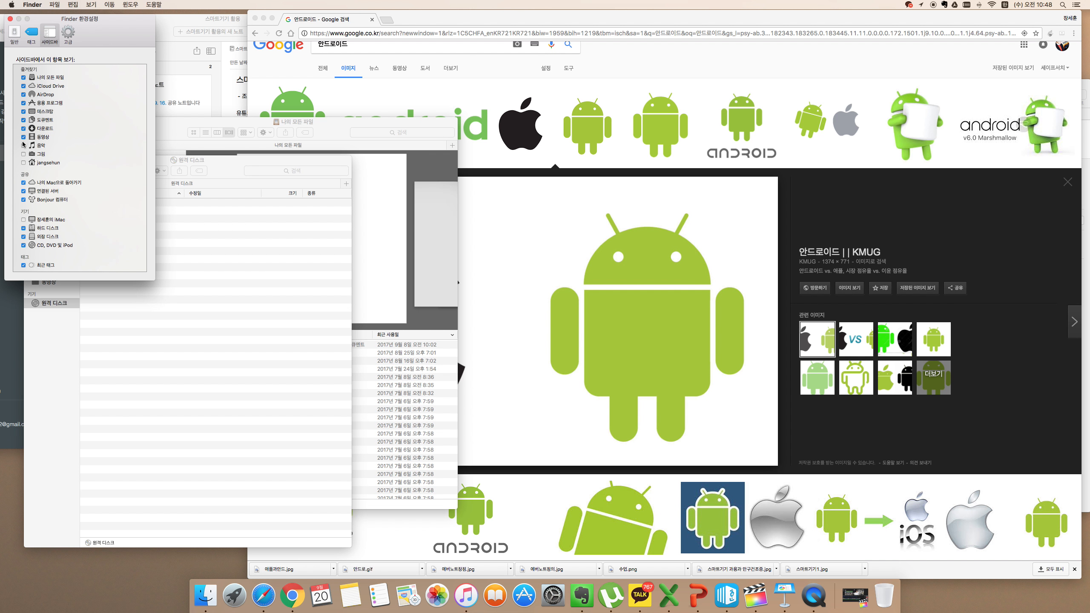
click(24, 137)
click(10, 19)
Insert 아이무비.jpeg from the 다운로드 folder into the "2. 아이무비" slide in Keynote, beside the title
click(60, 249)
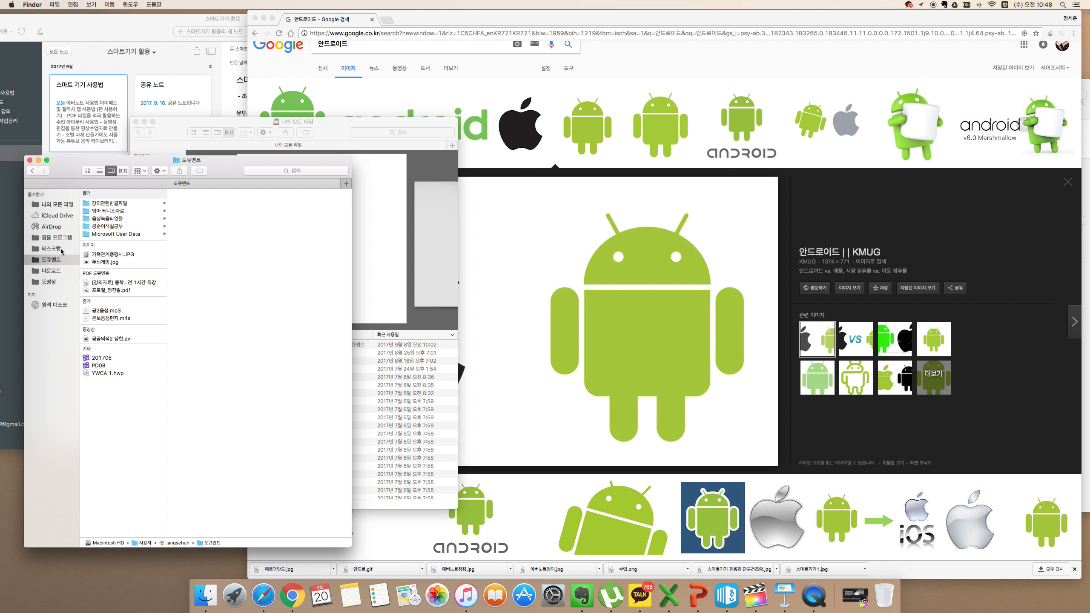
click(61, 269)
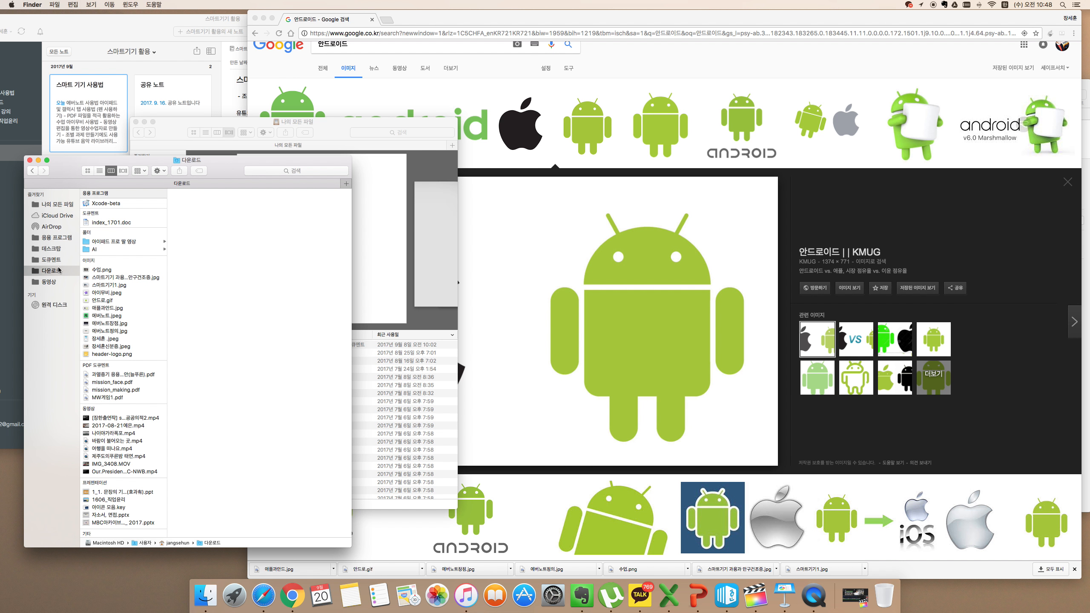
click(116, 293)
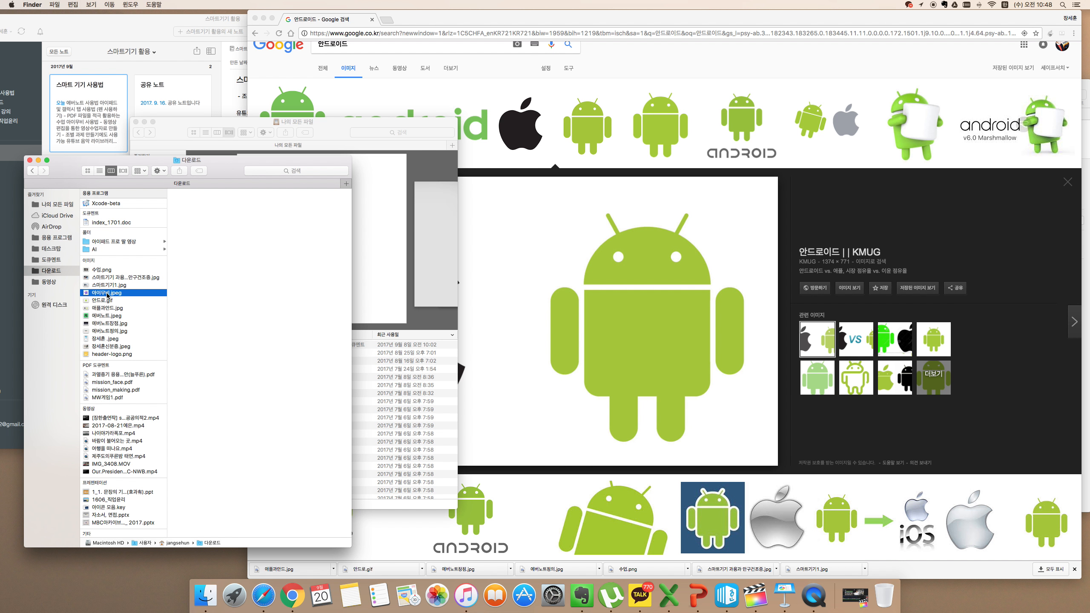
click(788, 597)
drag(116, 295, 870, 300)
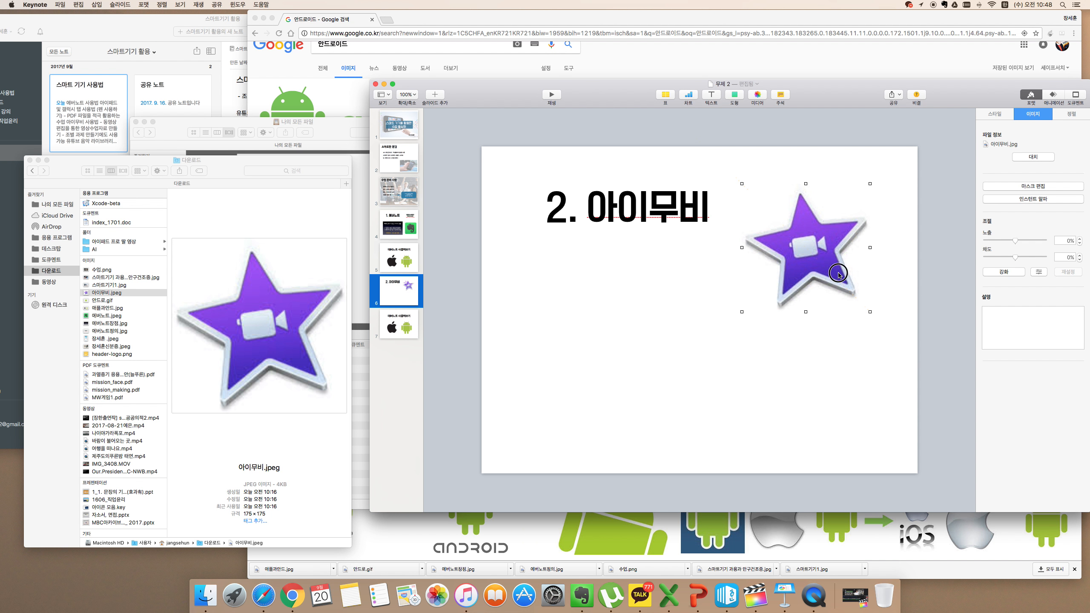
Shrink the iMovie star image to about half its size and place it in the slide's upper-right corner
click(869, 303)
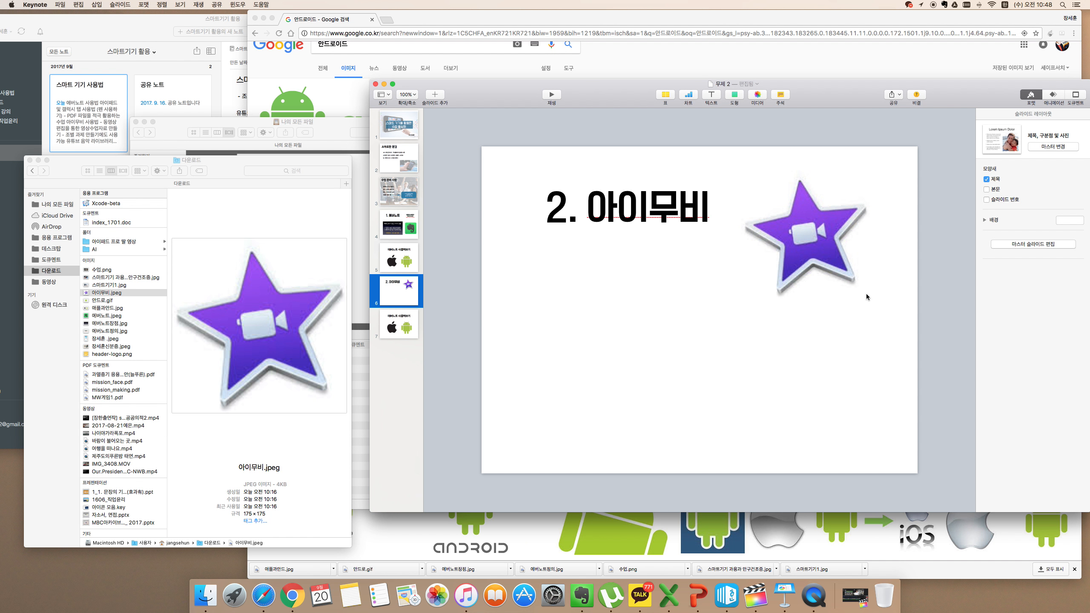
click(867, 296)
drag(871, 299, 876, 212)
click(785, 299)
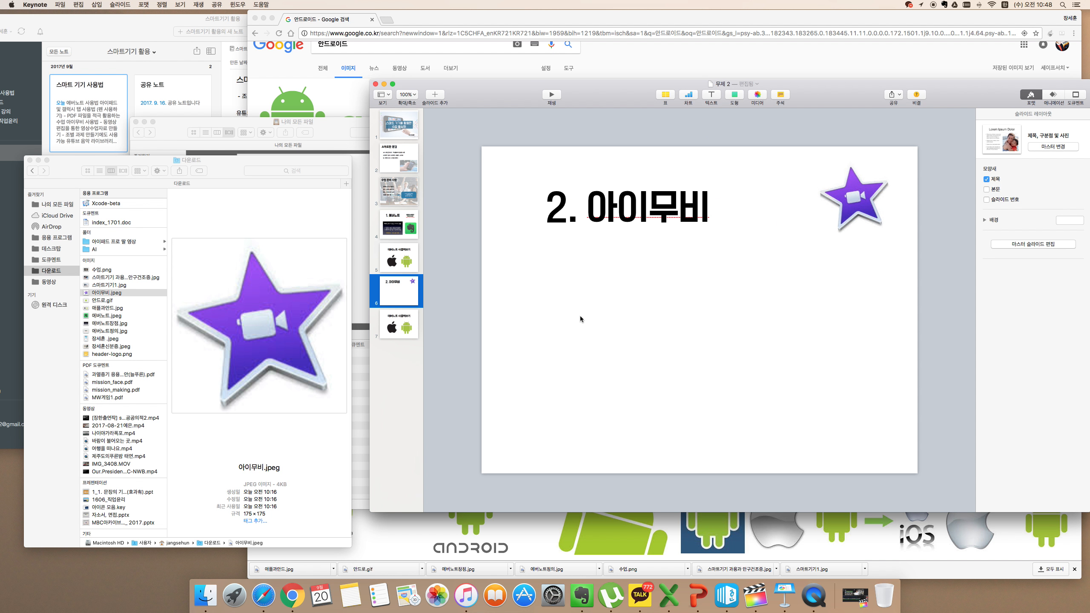
Switch to Chrome, search Google Images for "아이무비" and look through the image results
right_click(637, 57)
click(407, 54)
click(377, 47)
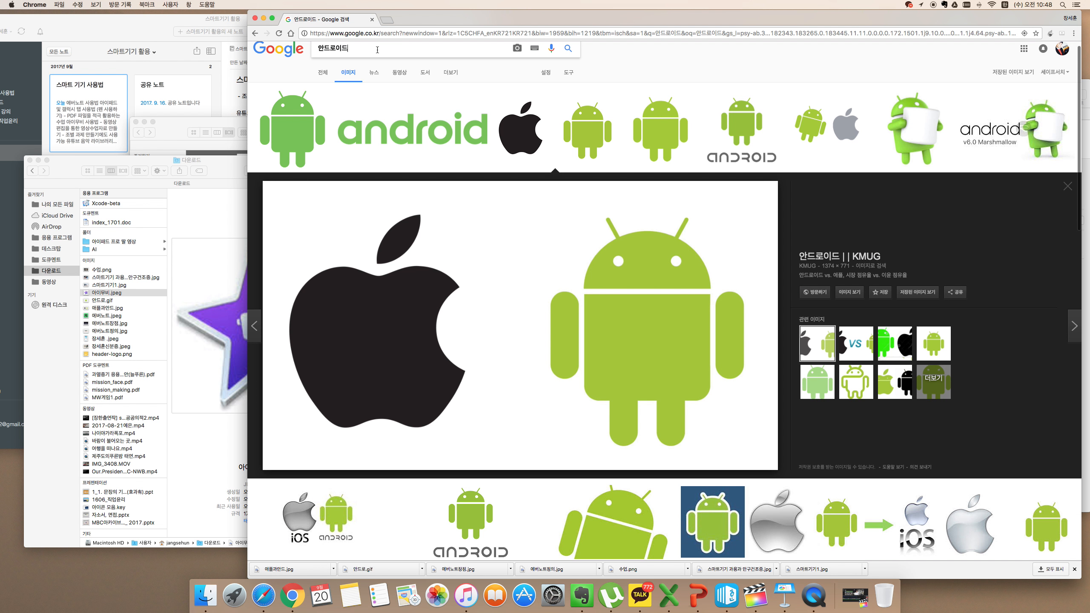
drag(365, 49, 309, 55)
text(아이무비)
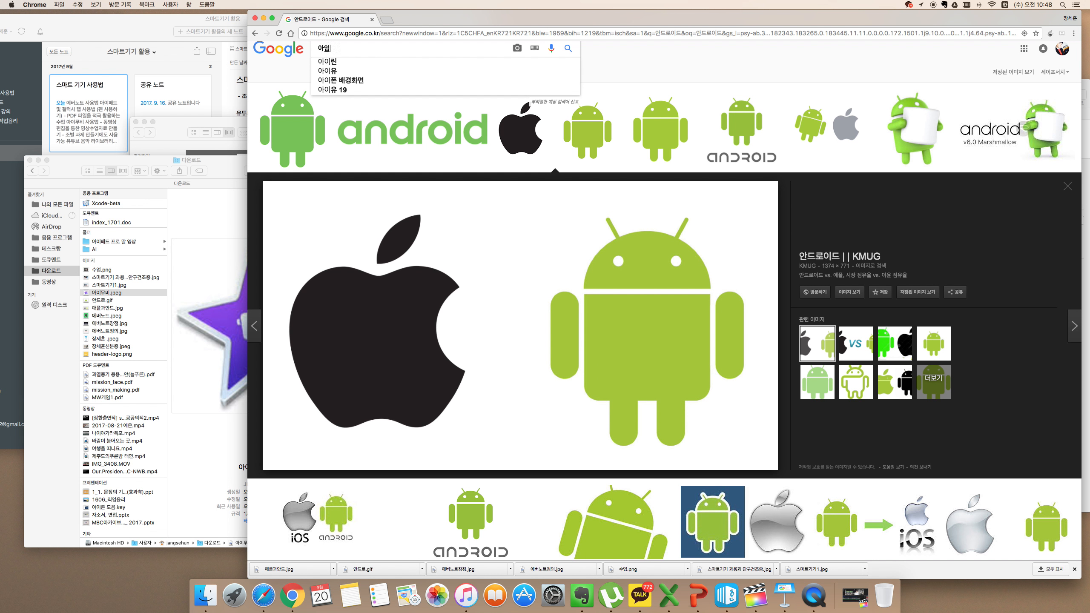
key(Return)
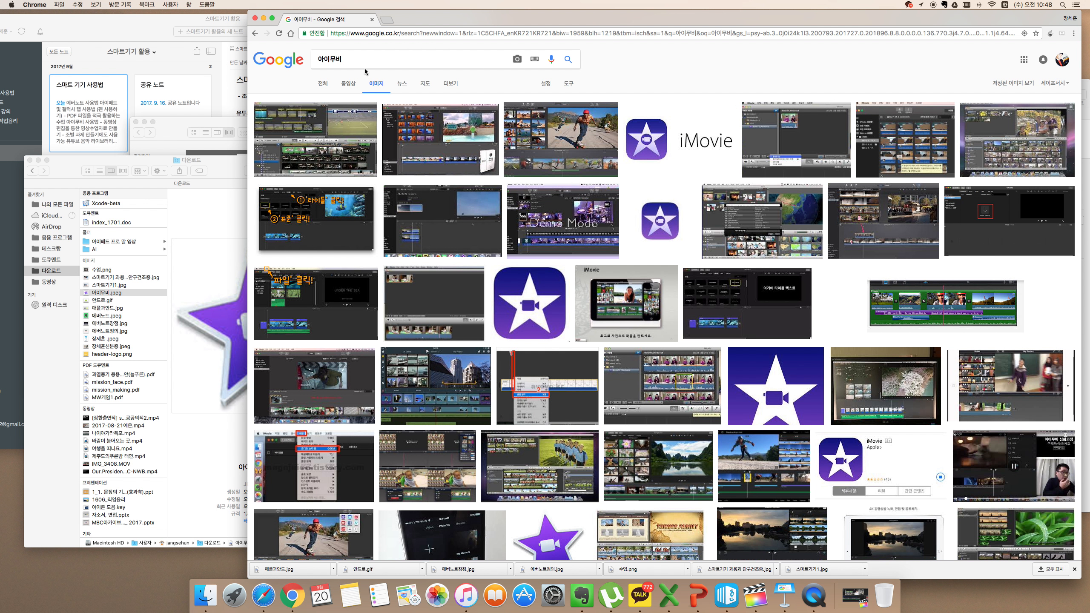
scroll(419, 165, down, 10)
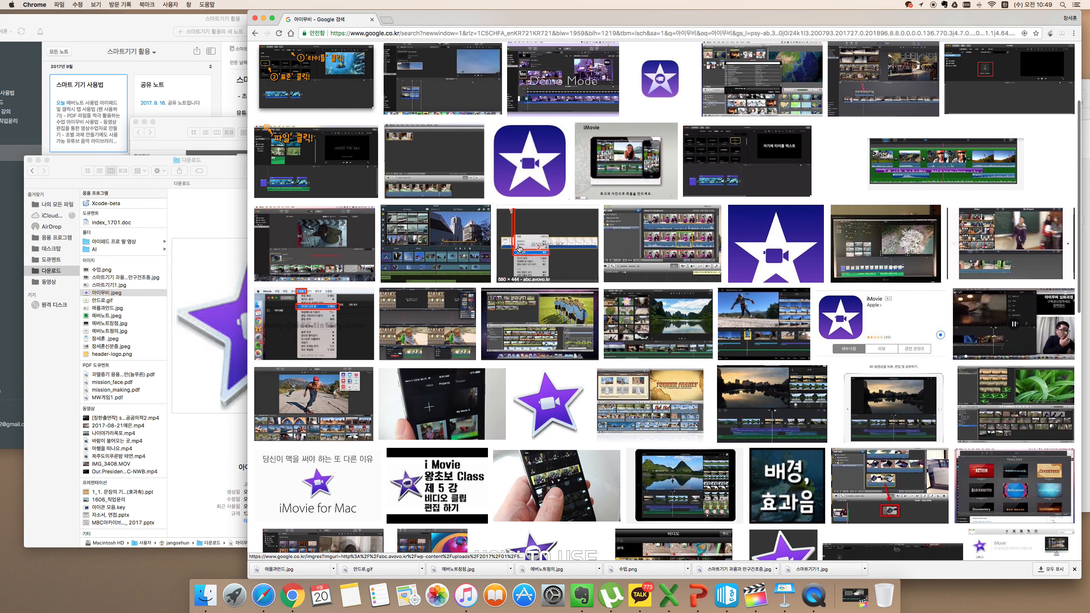
scroll(495, 282, down, 5)
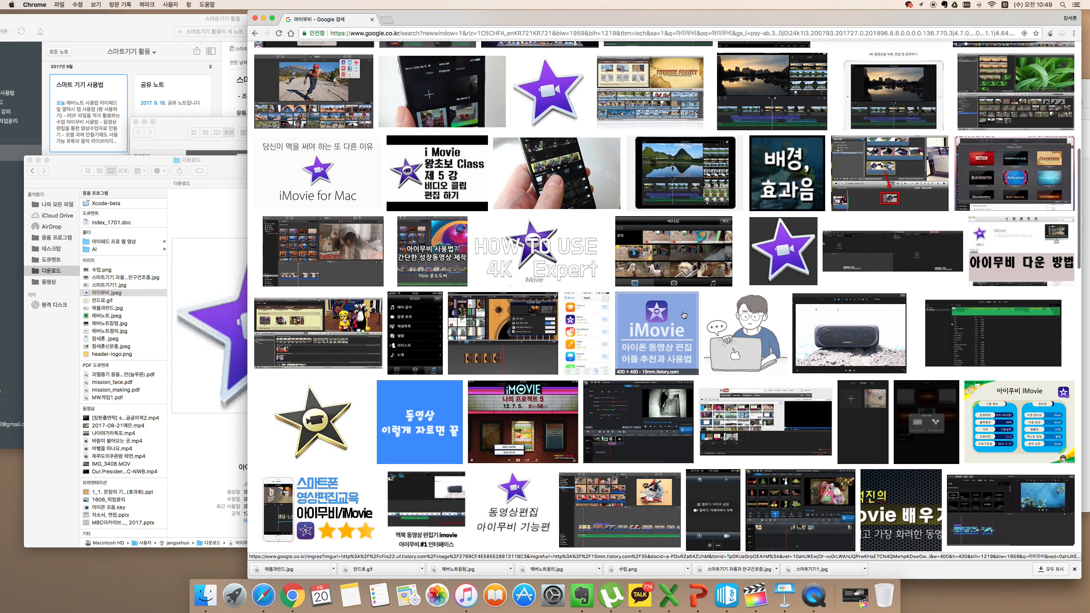
scroll(684, 315, down, 10)
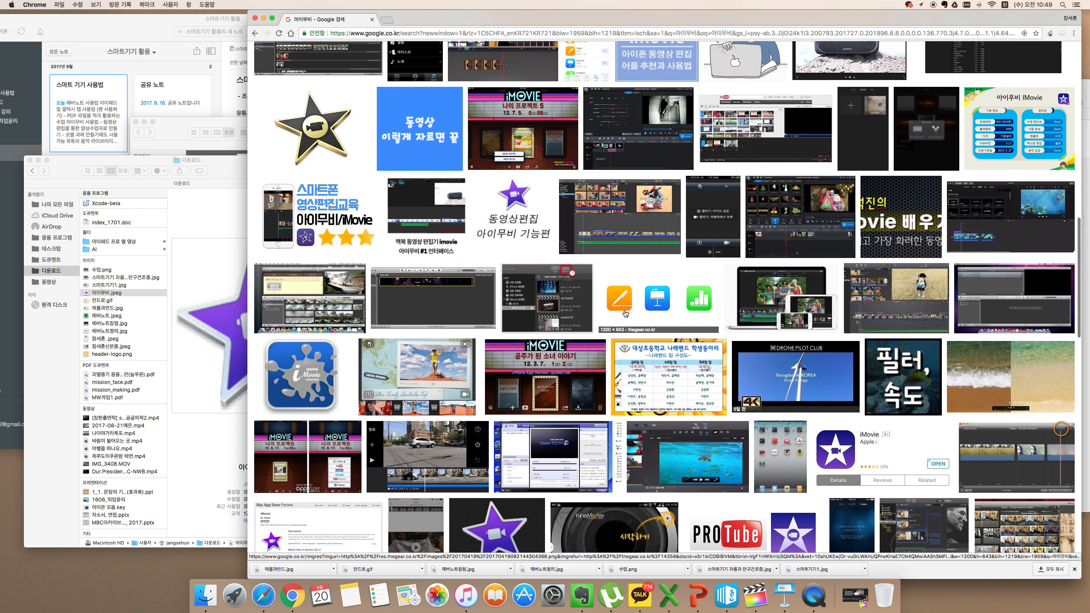
scroll(625, 314, down, 10)
scroll(625, 314, up, 20)
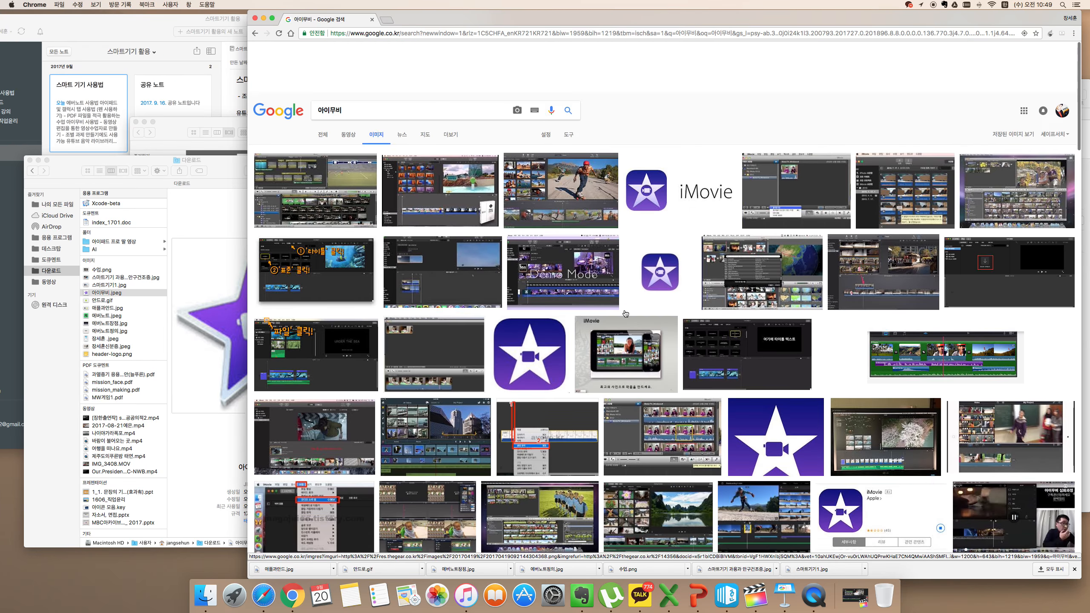
Search Google's general web results for "아이무비의 장점" and look over the results
click(322, 85)
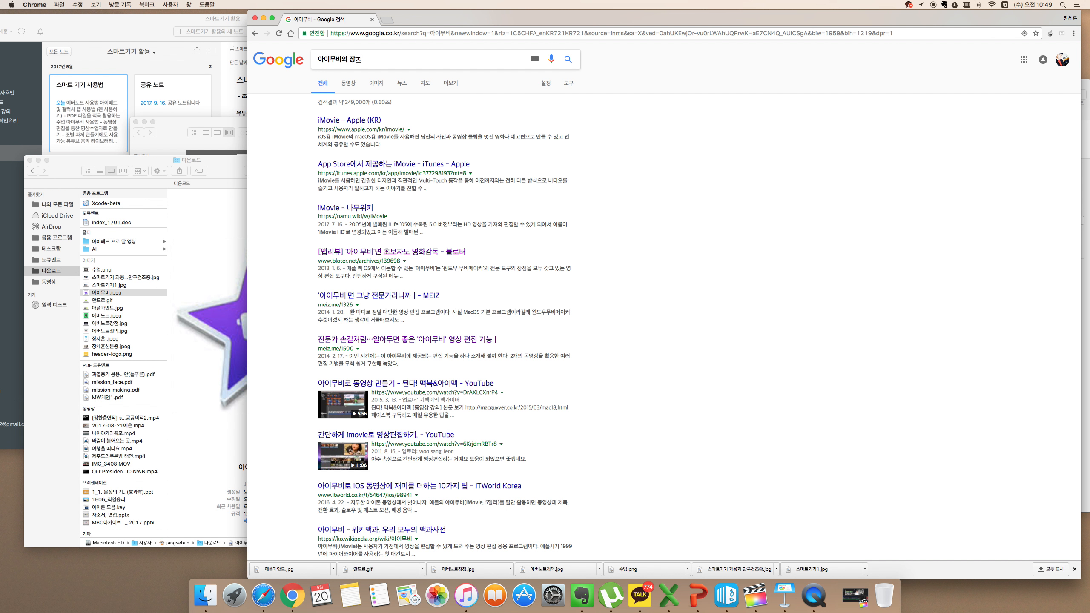
key(Return)
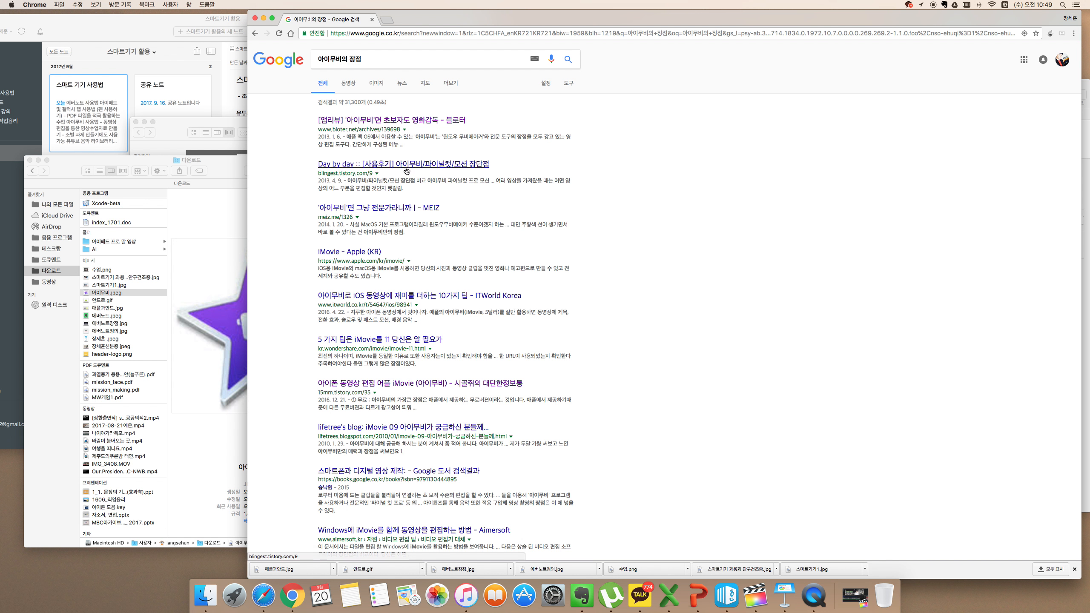
scroll(399, 184, down, 1)
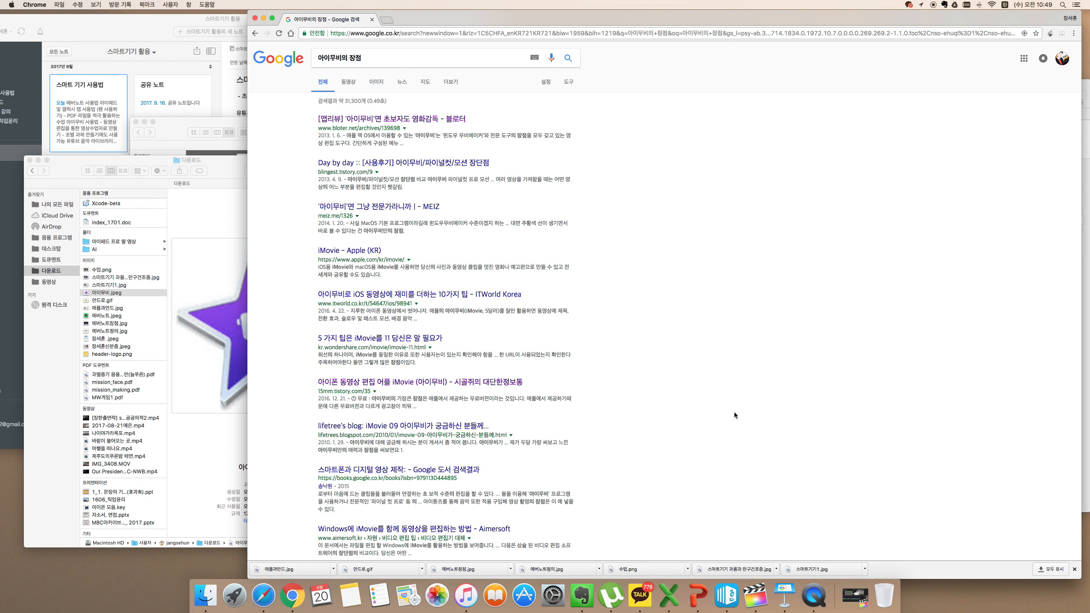
Return to Keynote and add a text box below the title on the "2. 아이무비" slide, ready for text entry
click(784, 595)
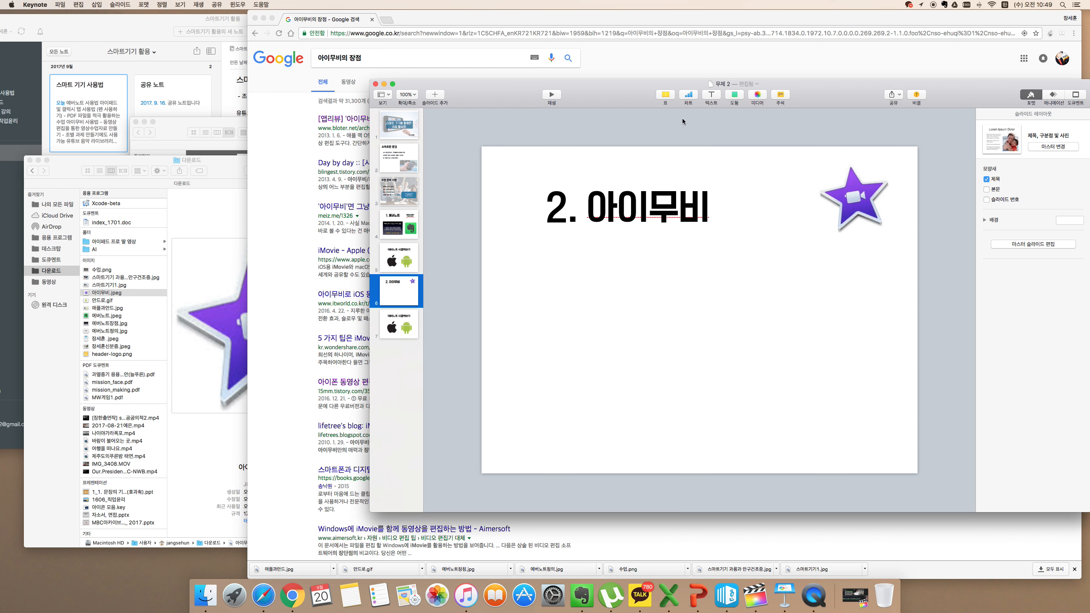
click(711, 96)
drag(693, 319, 564, 294)
double_click(565, 291)
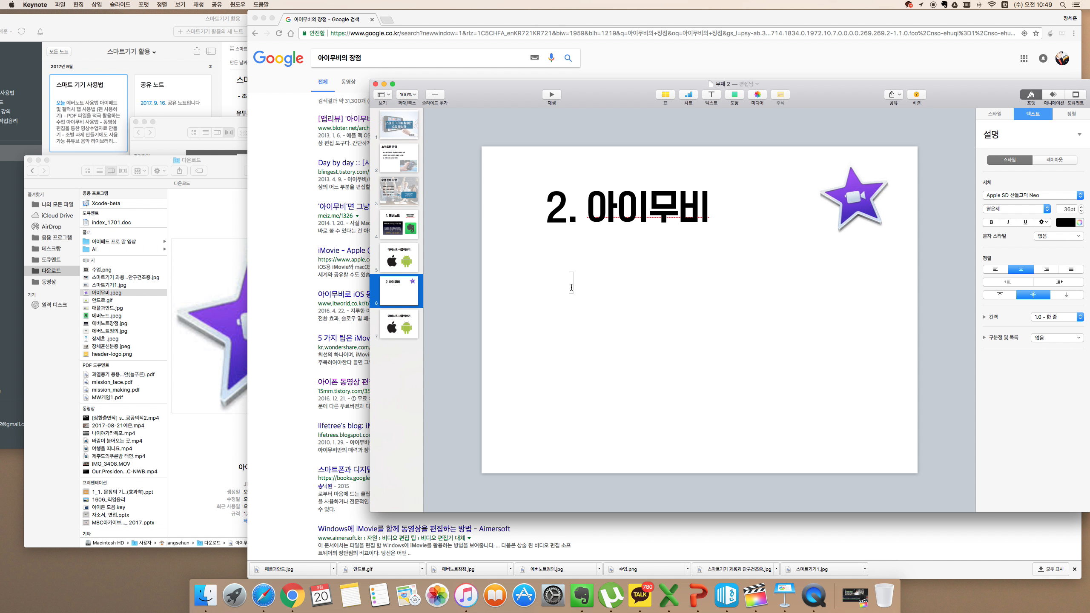
Enter "사진 및 동영상을 기반으로" as the first line of the new text box
text(사진이)
key(BackSpace)
text(및 동영상을 ㄱ)
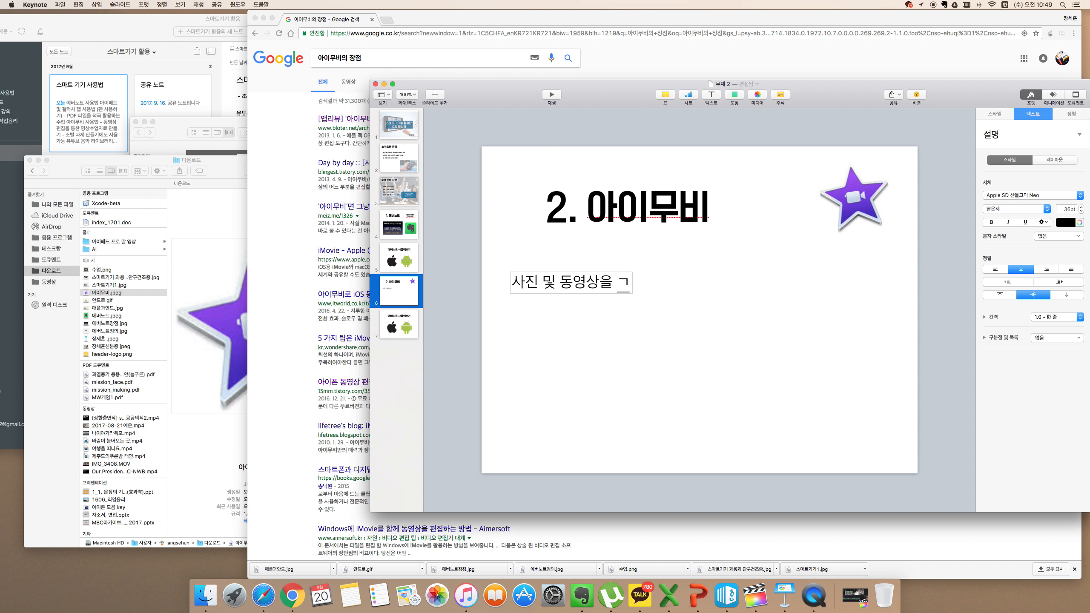
key(BackSpace)
text(기반으로)
key(Return)
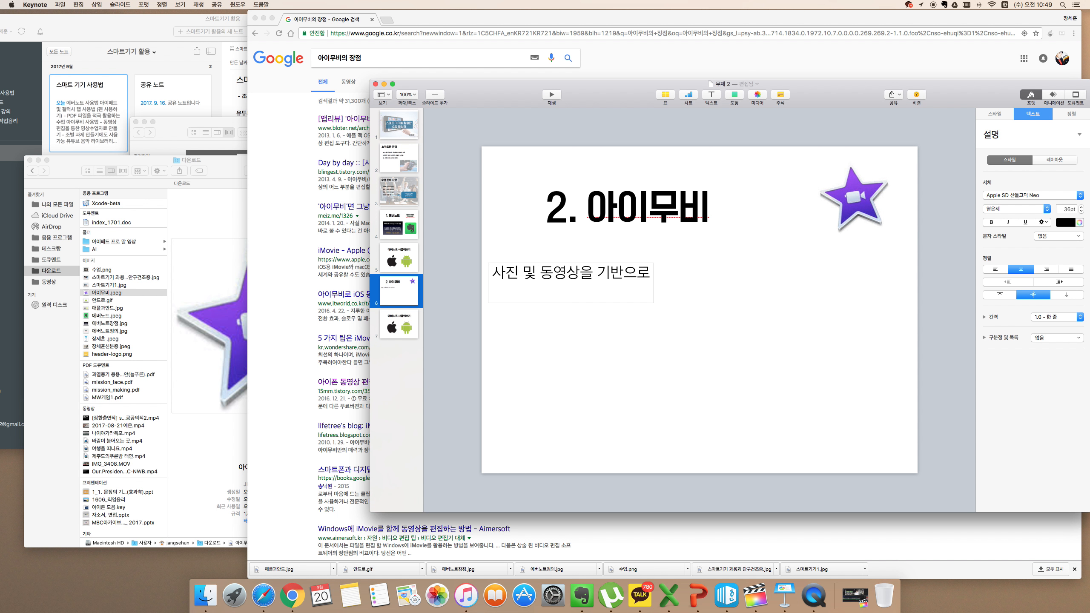
Add "상당히 다양한 영상 컨텐츠를" as the second line of the text box
text(상당히 다양하)
text( 영상 커)
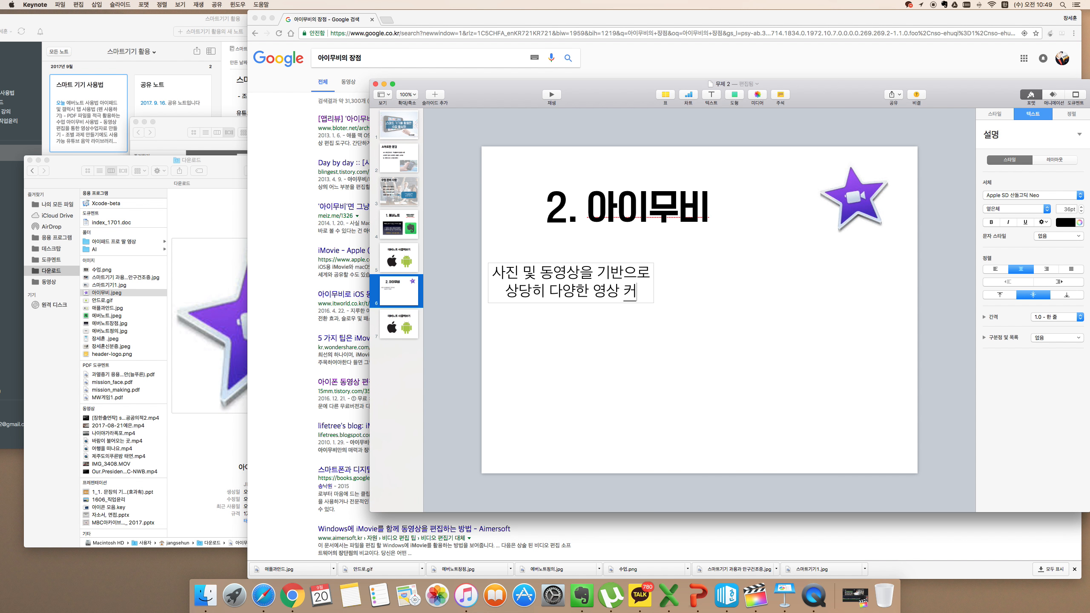
key(BackSpace)
text(컨텐츠를)
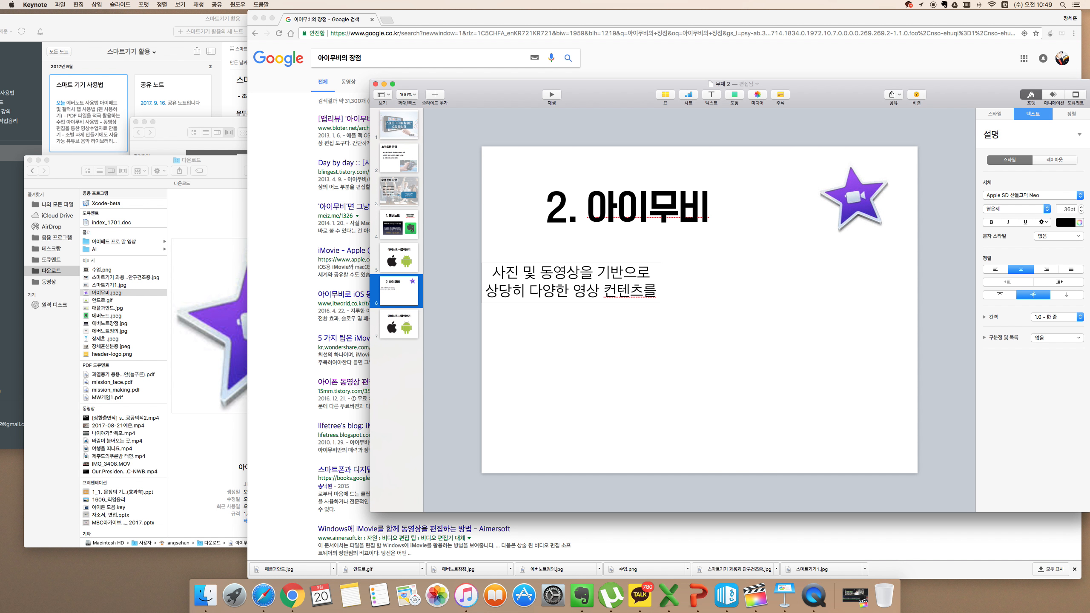
key(Return)
Add "쉽게 제작할 수 있는 프로그램" as the third line, followed by a blank line
text(쉽게)
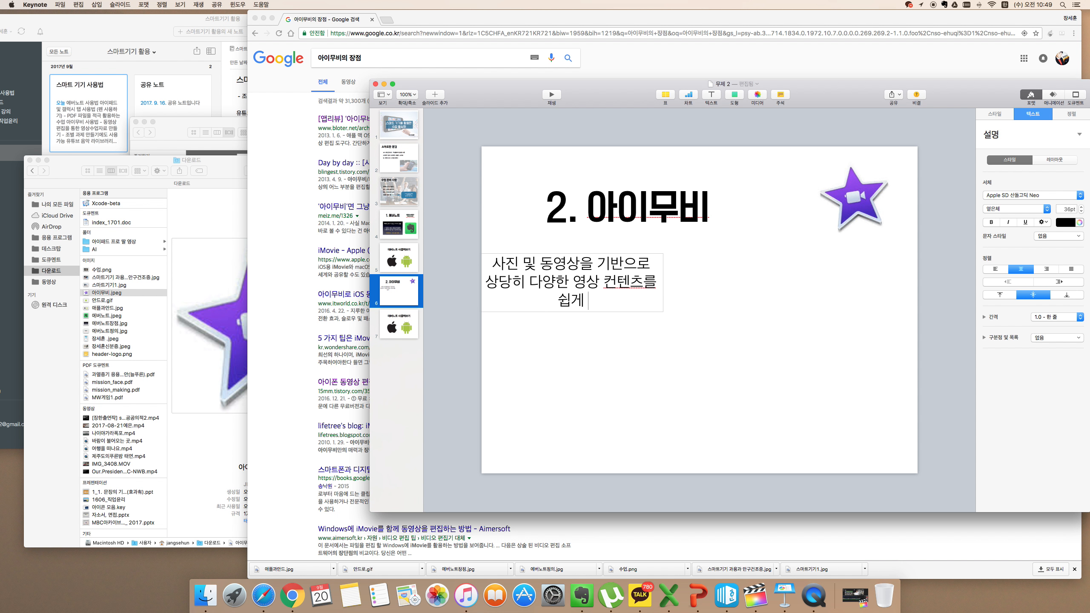
text( 제작할 수 있는)
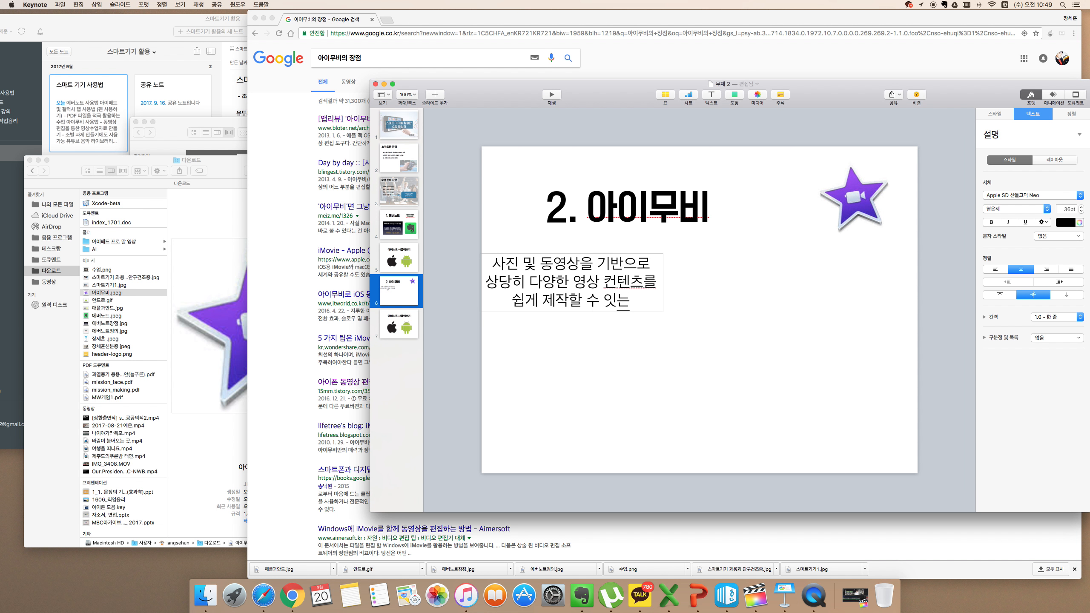
key(BackSpace)
key(BackSpace)
text(있는 프로)
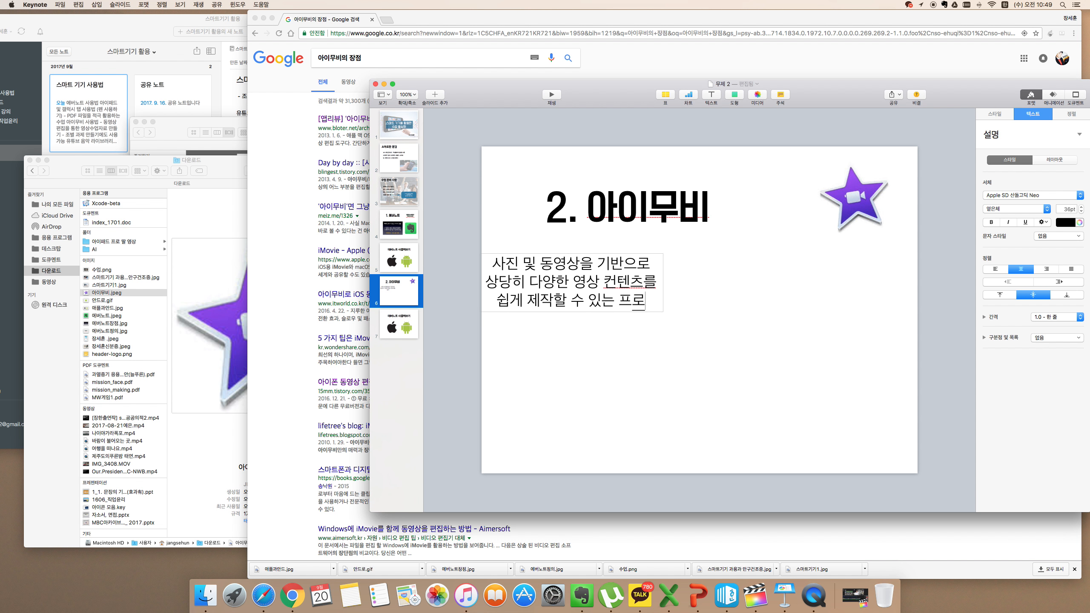
text(그램)
key(Return)
key(Return)
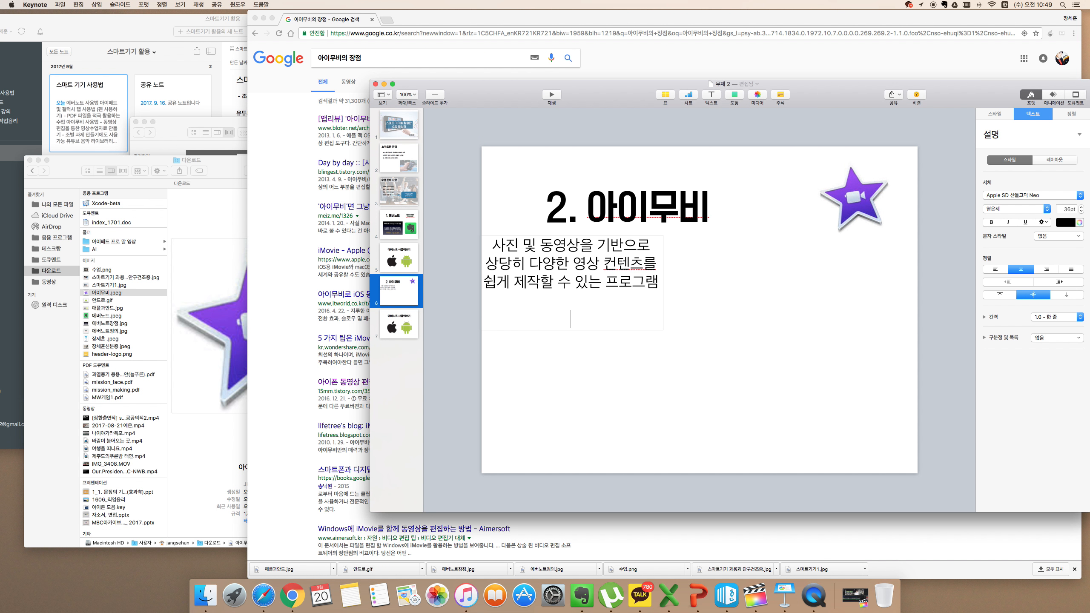
Complete the description below the blank line with "쉽게 제작이 가능하지만," and "그 결과는 전문가 스럽다" on two separate lines
text(쉽게 제작이 가능하지만,)
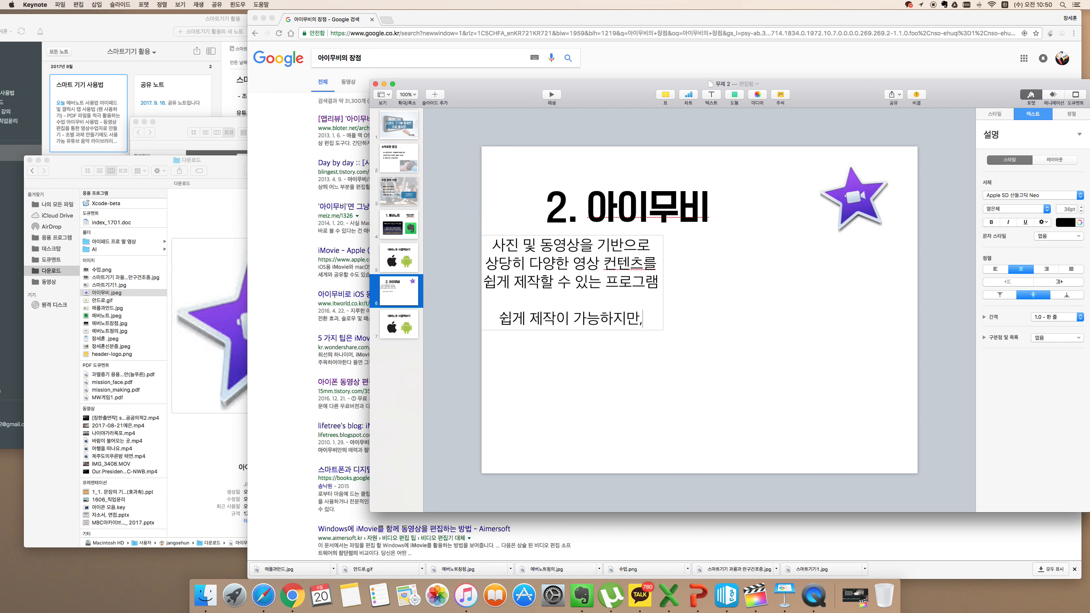
key(Return)
text(그 결과는 점)
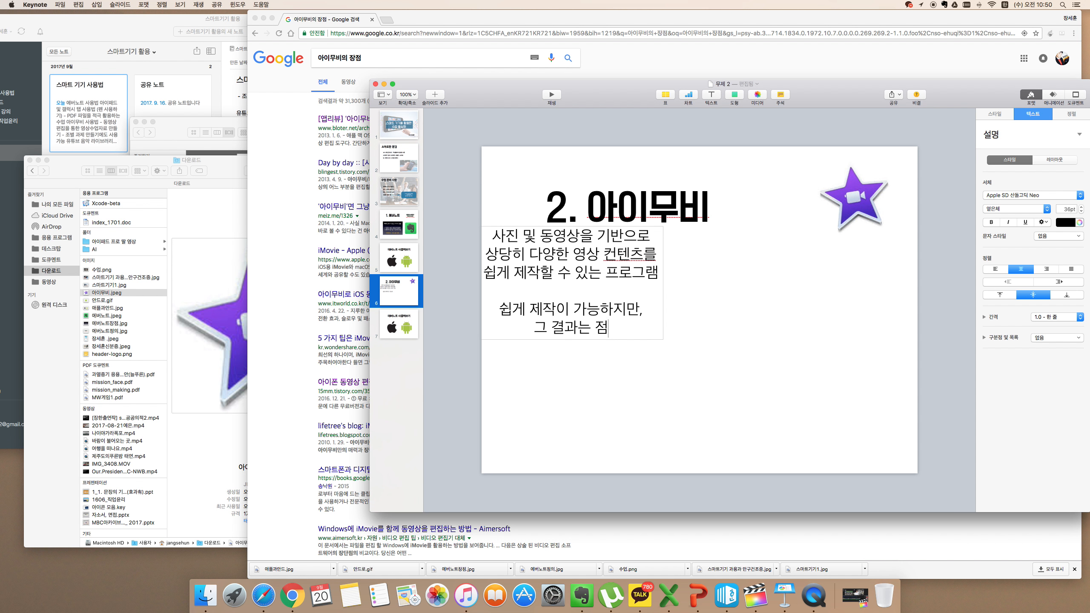
key(BackSpace)
text(전문가 슬)
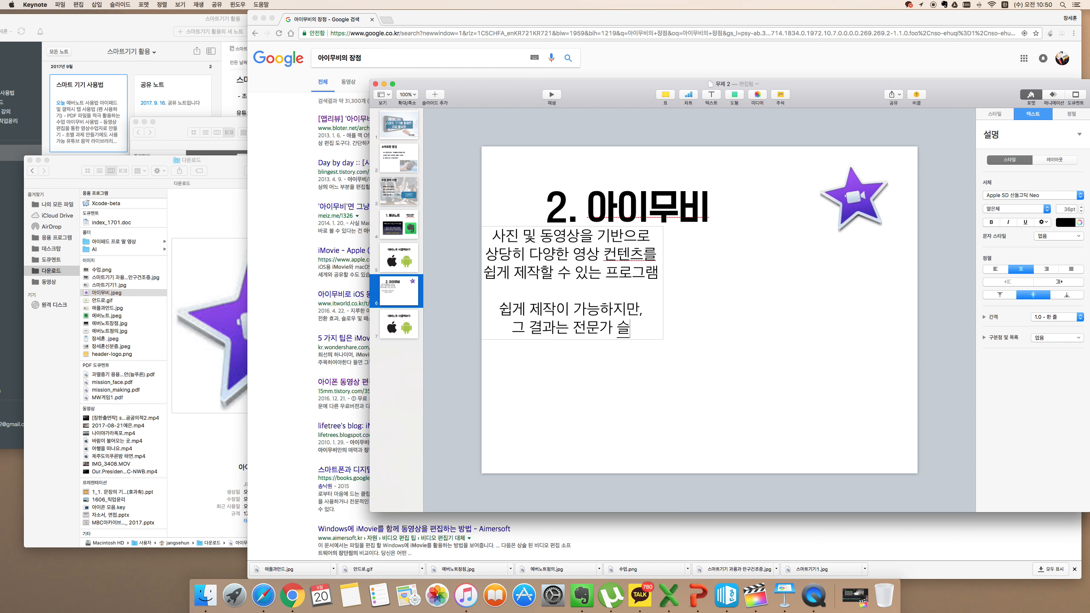
key(BackSpace)
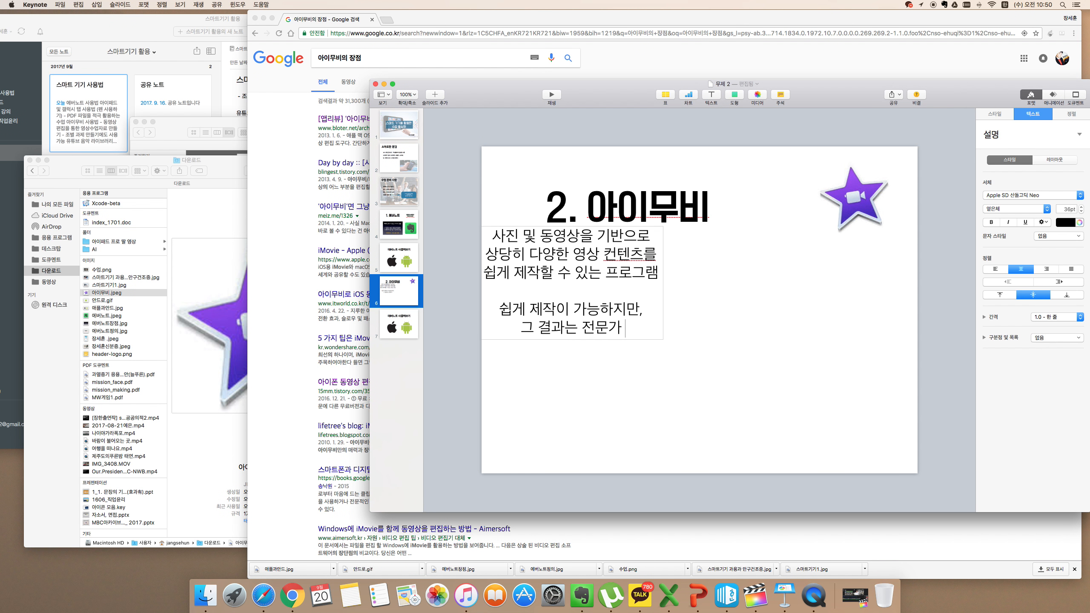
text(스럽드)
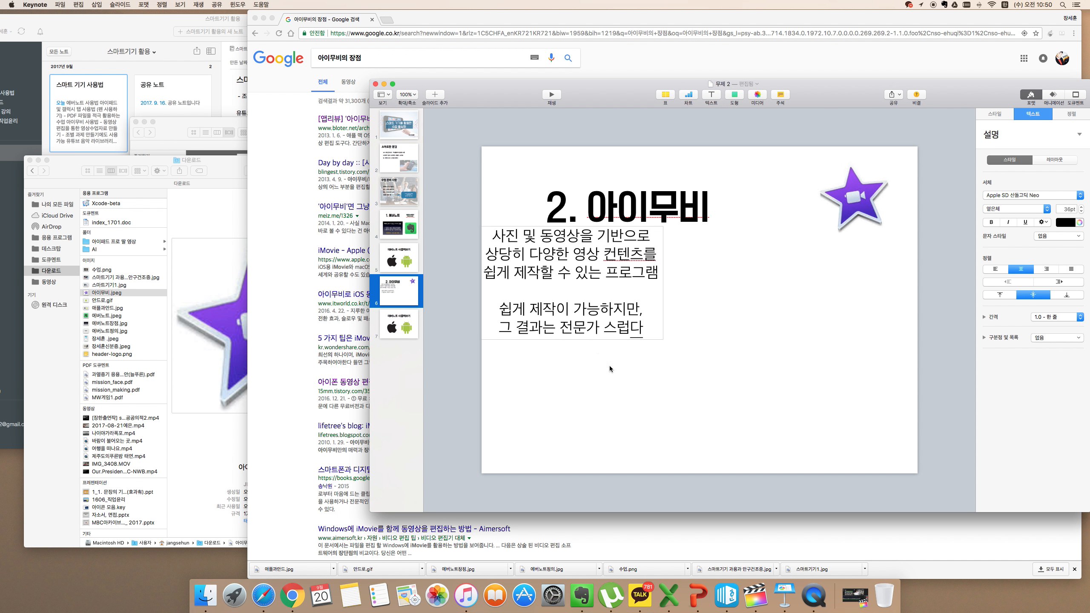
Set the description text box's font to 배달의민족 주아 and position it beneath the "2. 아이무비" title
drag(640, 338, 684, 369)
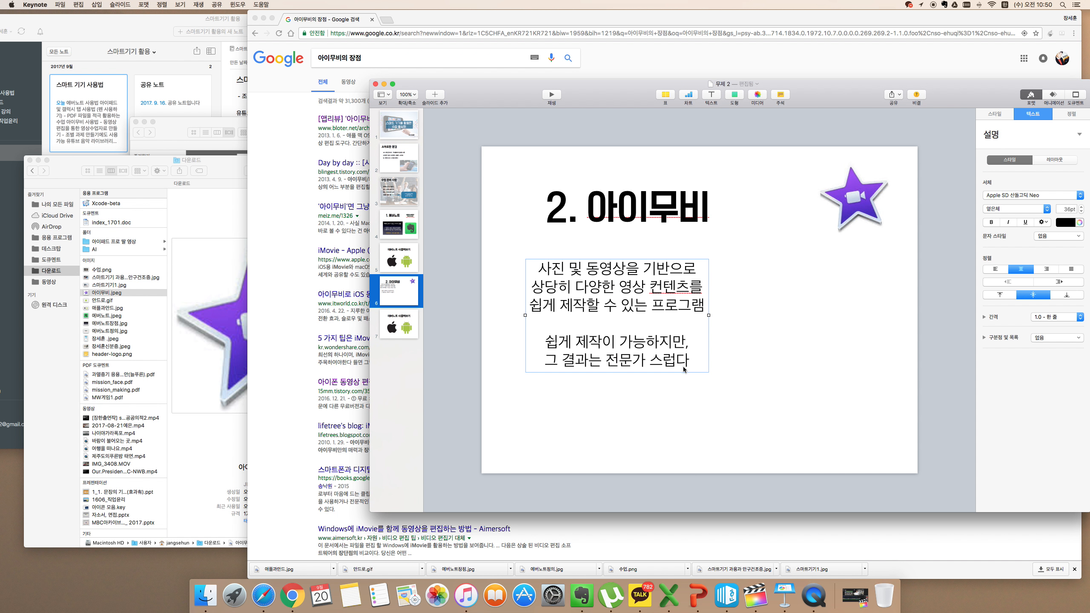
click(1051, 194)
scroll(1051, 194, up, 5)
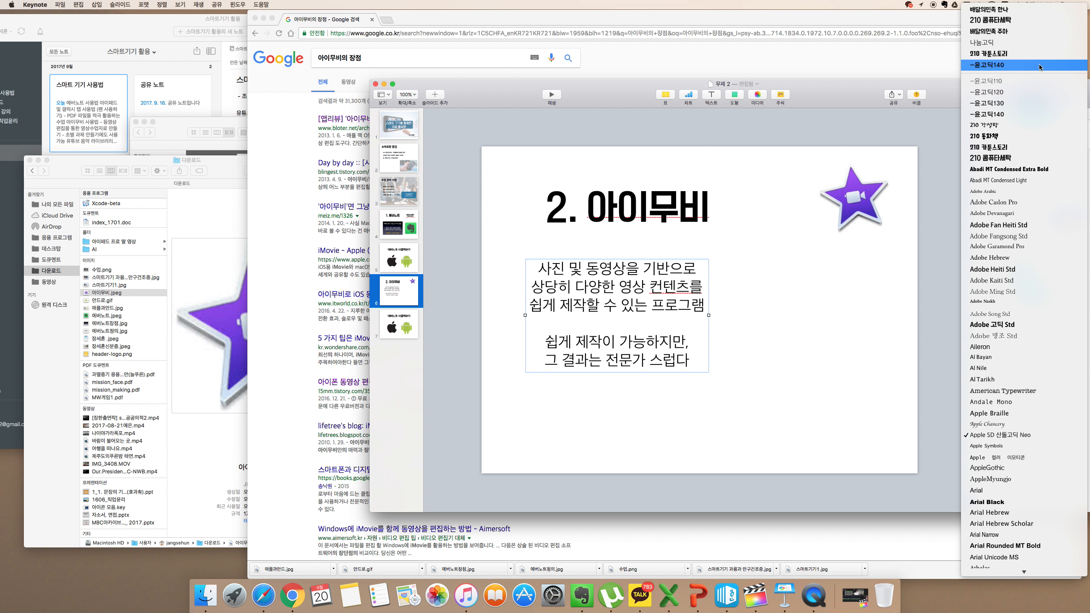
click(1035, 33)
click(667, 313)
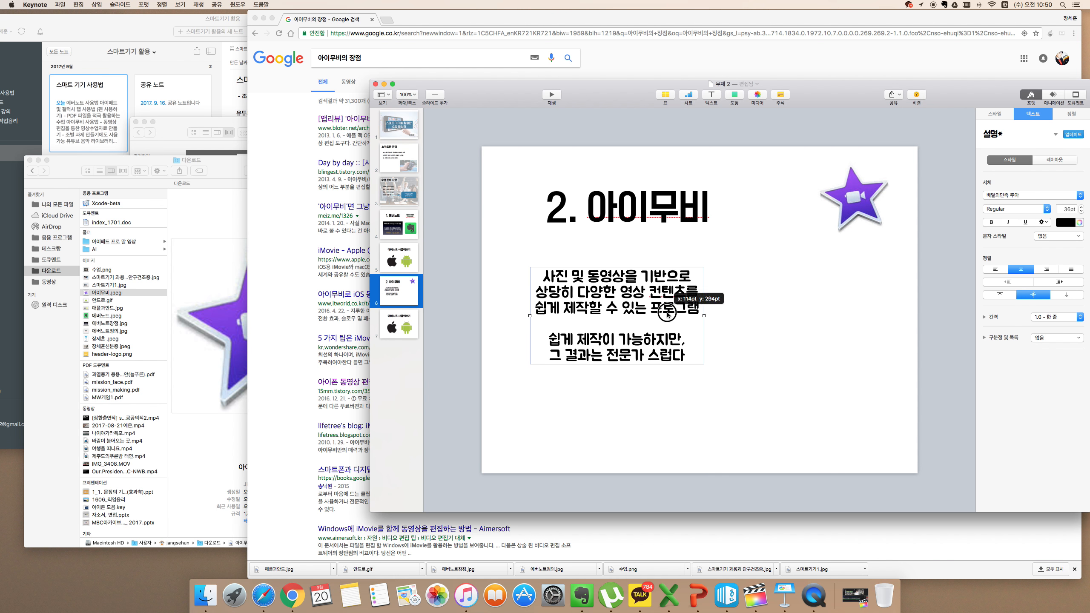
drag(667, 313, 691, 315)
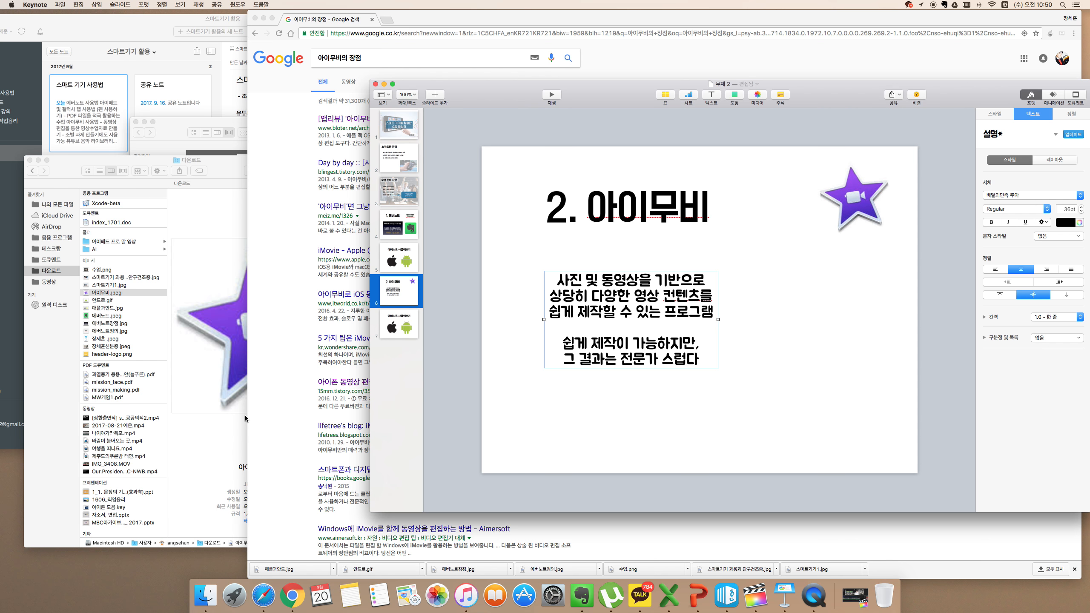
Switch to Chrome, show image results for "아이무비의 장점" and save the first iMovie screenshot as a PNG in the 다운로드 folder
click(349, 60)
click(374, 81)
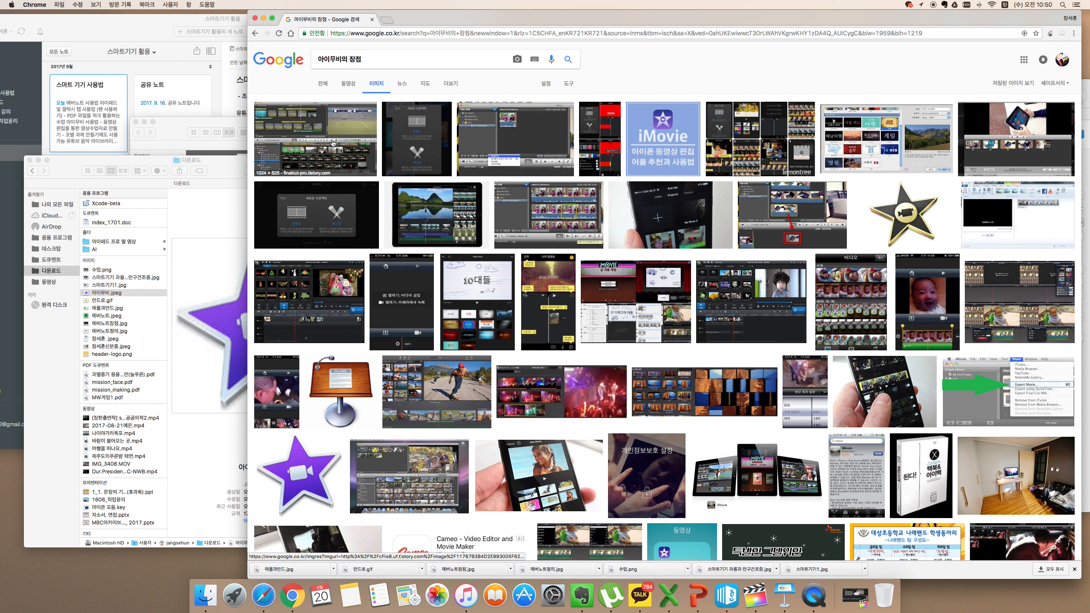
click(333, 144)
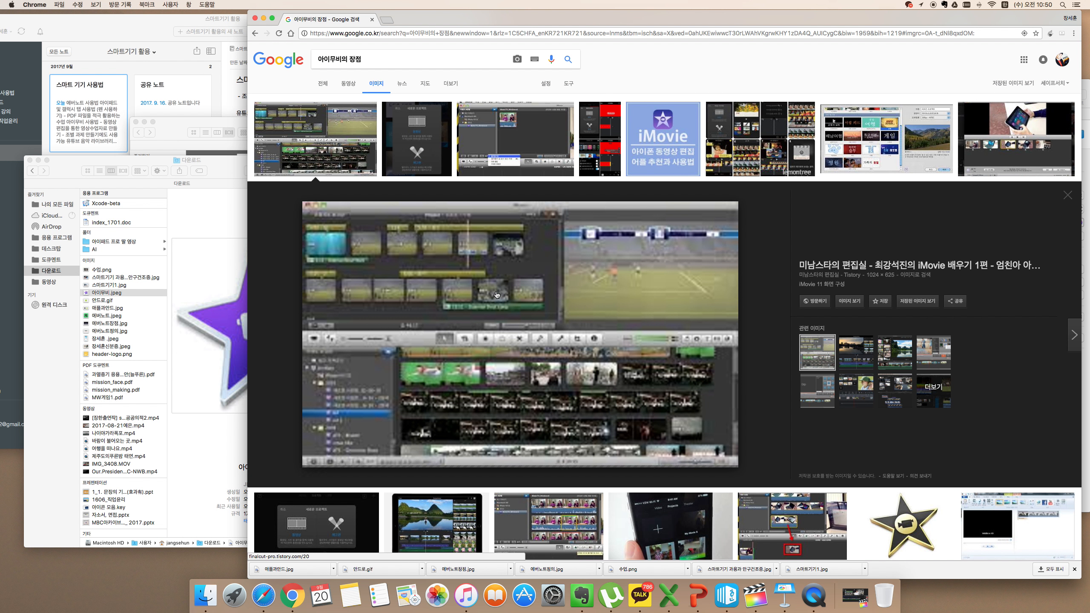
right_click(522, 316)
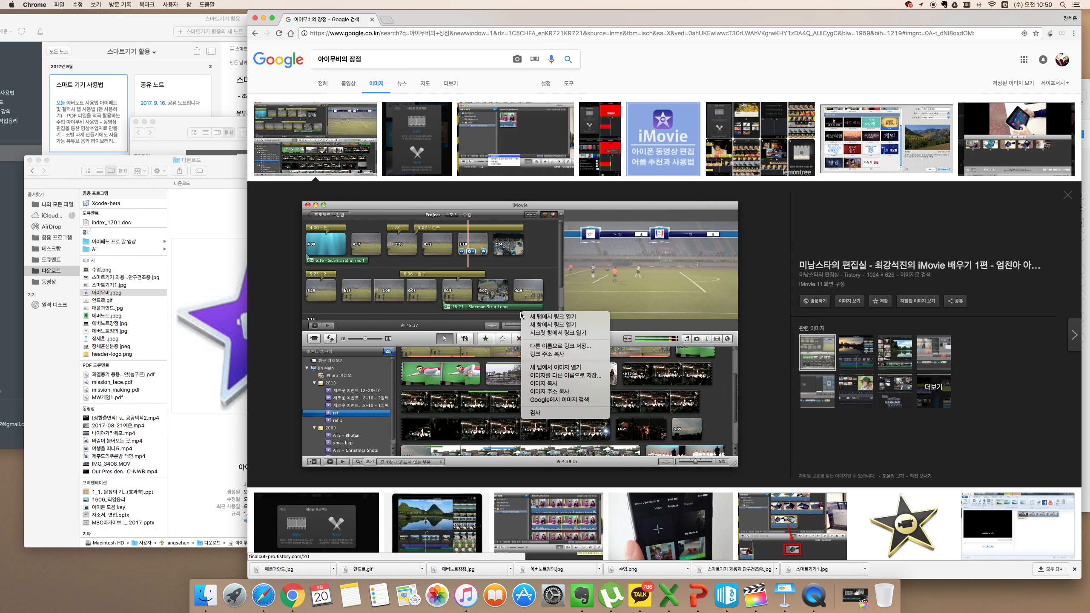
click(539, 378)
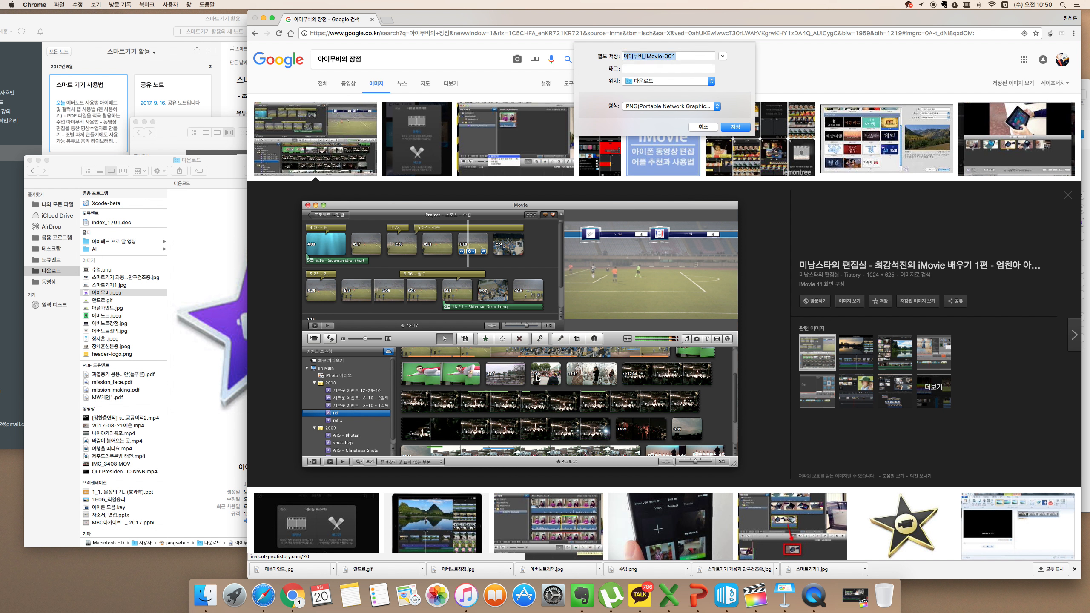
click(734, 127)
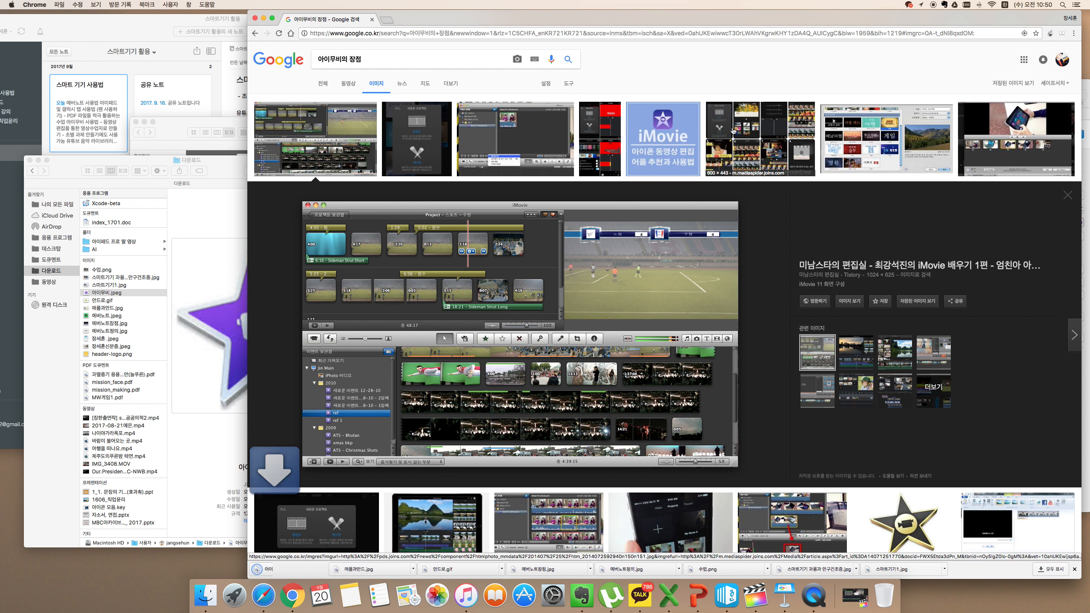
Return to Keynote and insert the downloaded 아이무비_iMovie-001.png at full slide width, covering the description below the title
click(787, 593)
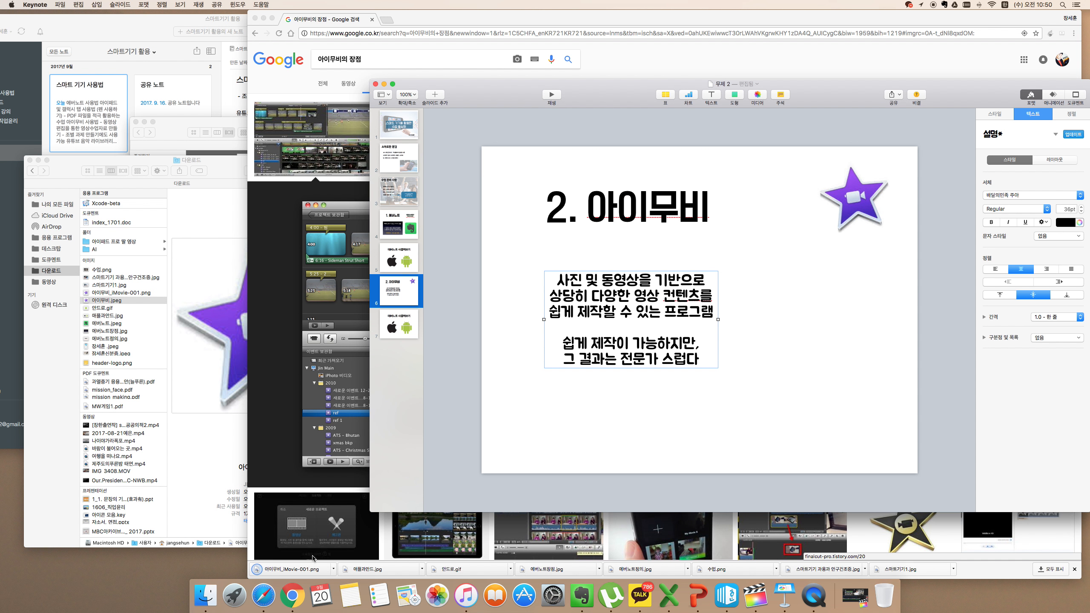
drag(284, 569, 710, 427)
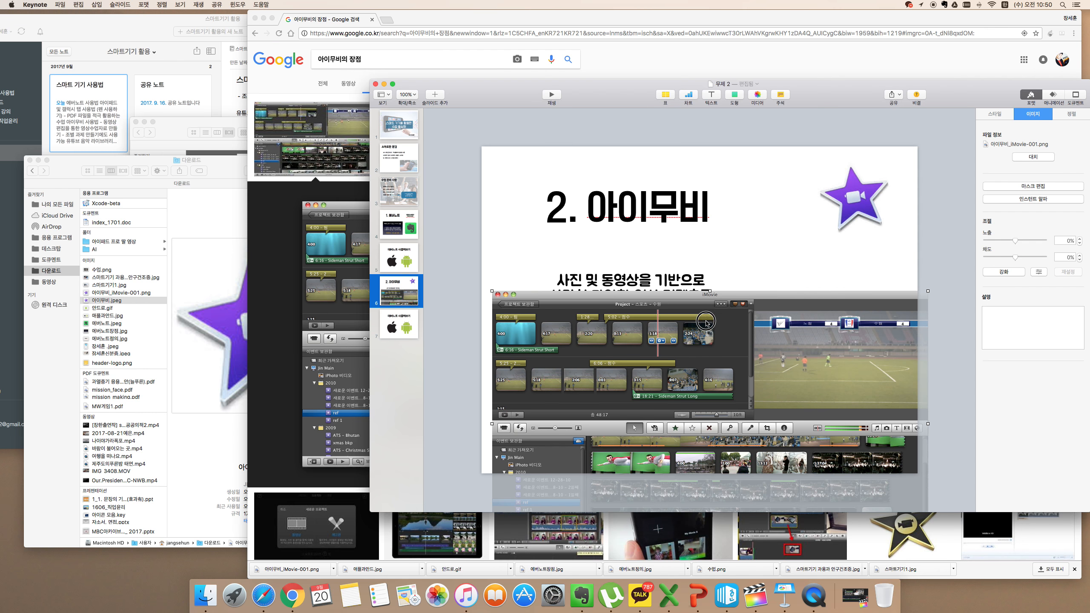
drag(677, 278, 671, 266)
drag(698, 328, 679, 236)
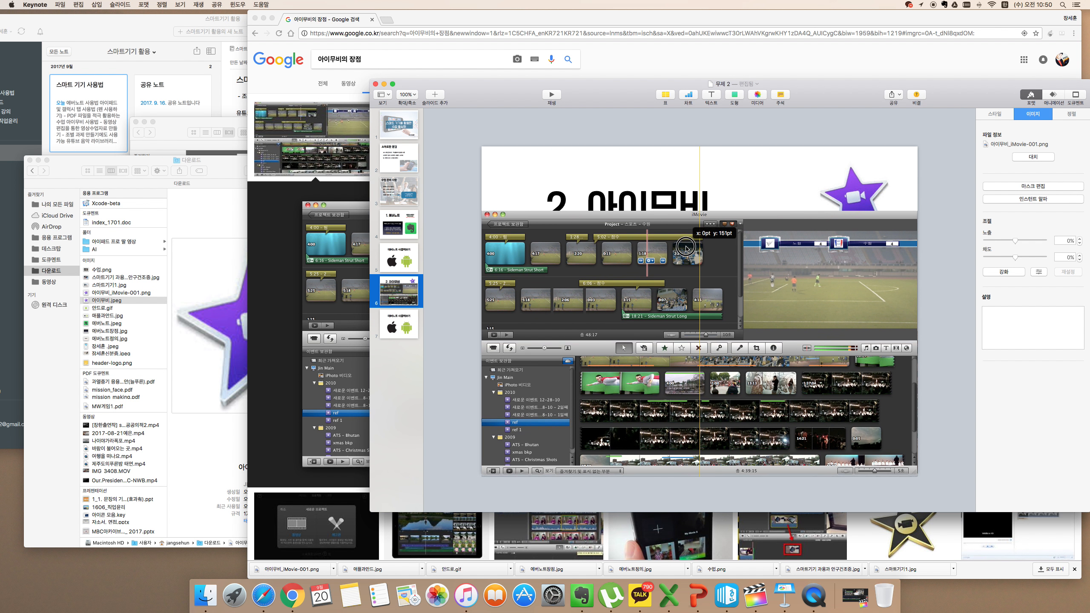
drag(665, 200, 665, 198)
drag(707, 239, 709, 260)
Add the 쿵하고 떨어짐 build-in effect to the iMovie screenshot
click(1053, 96)
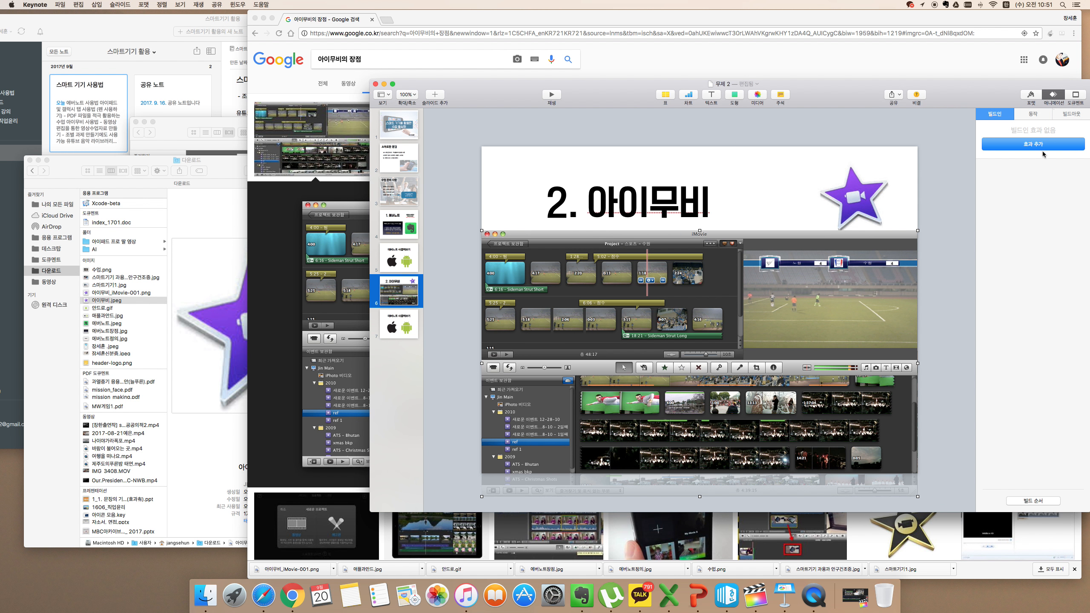
click(1040, 147)
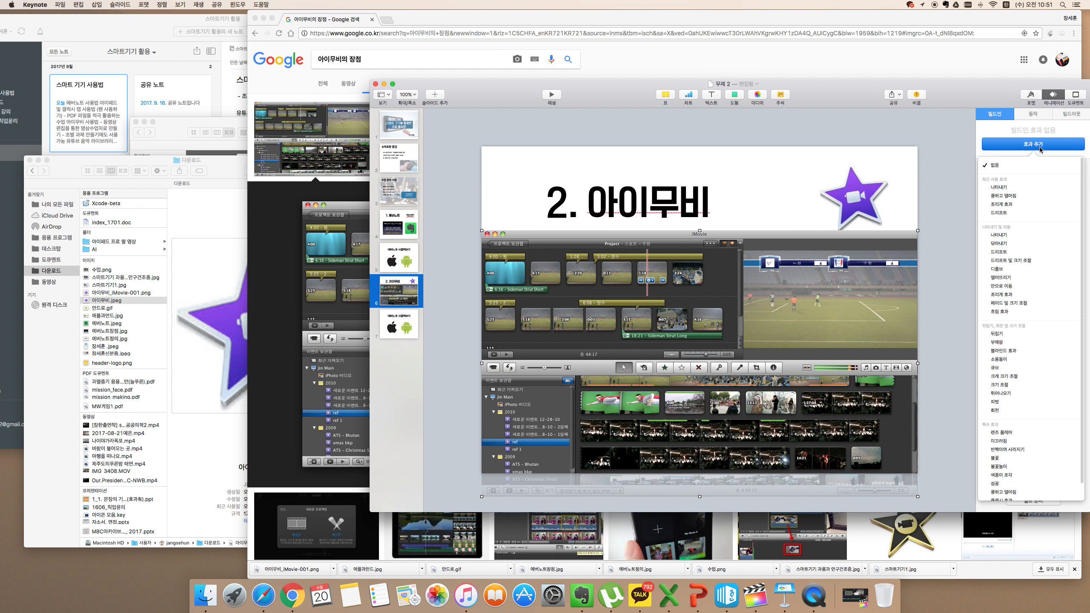
click(1004, 195)
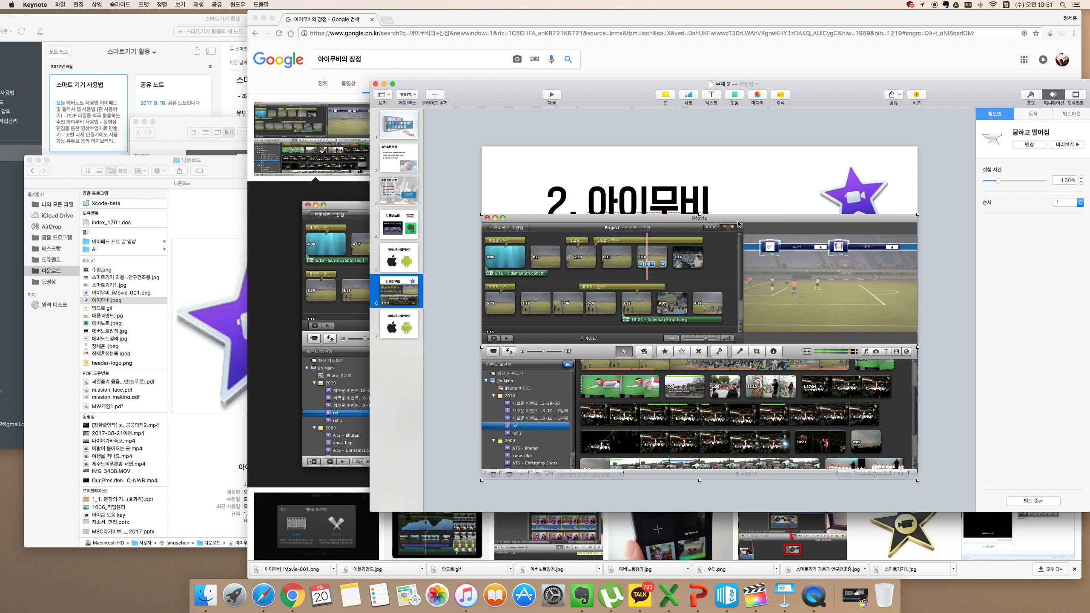
Play the slide full screen to check the screenshot's build-in animation, and exit the slideshow
key(alt+super+p)
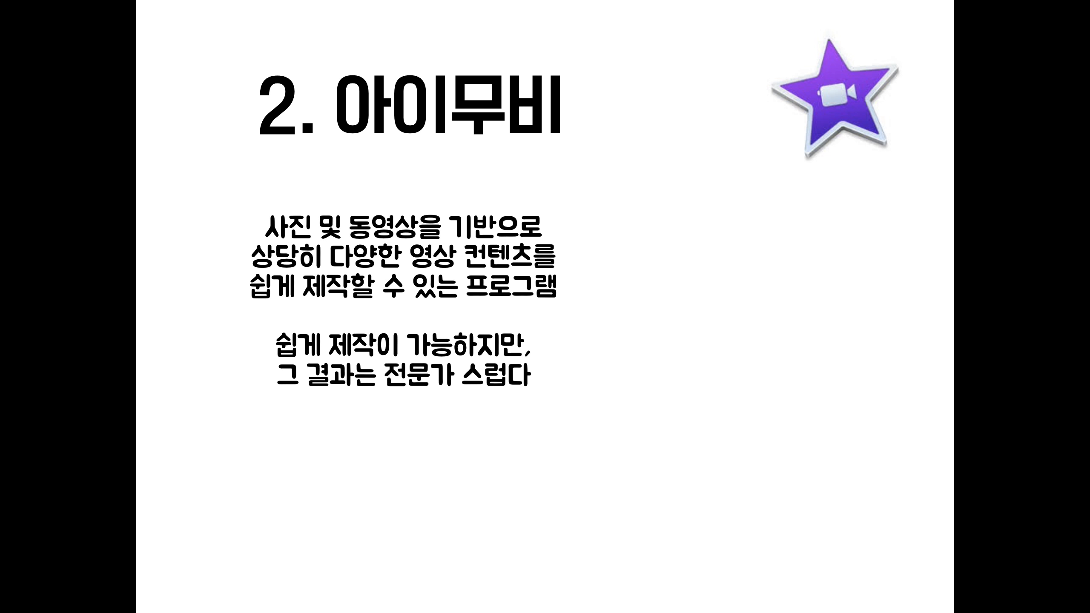
key(space)
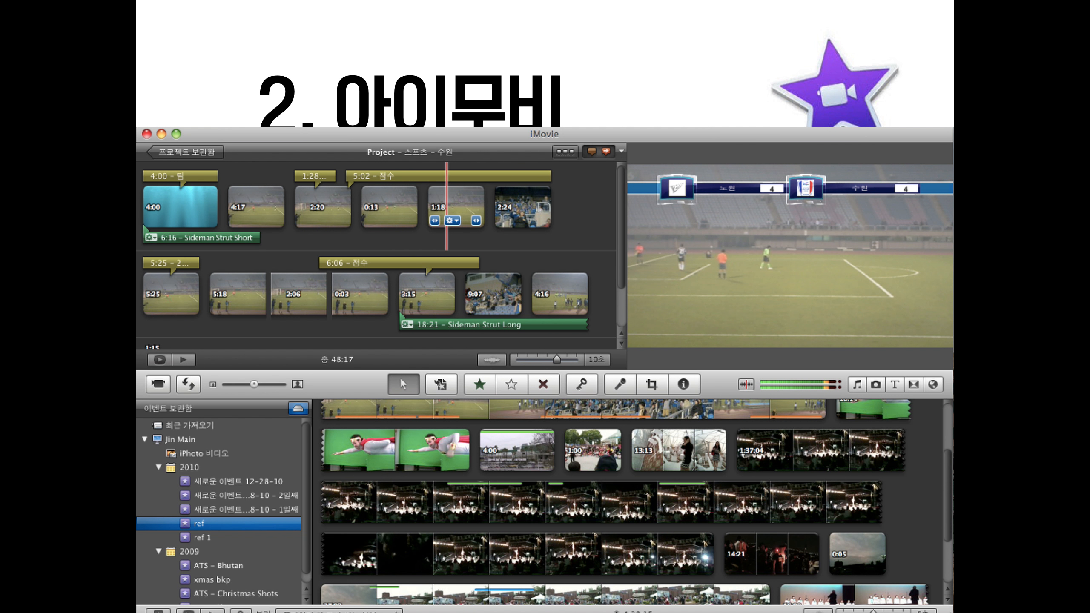
key(Escape)
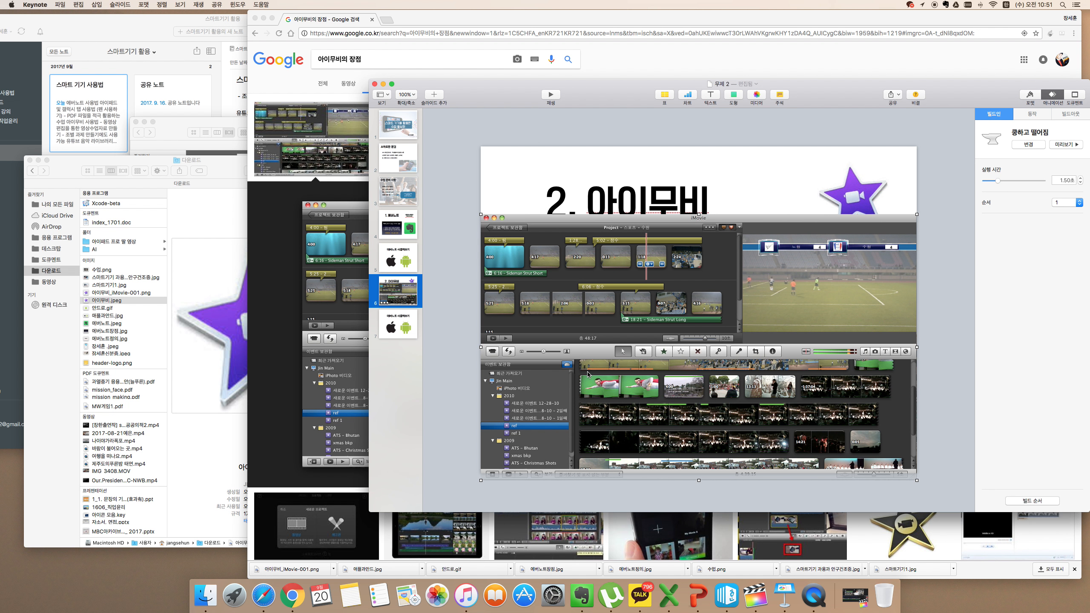
Move the iMovie screenshot down to the slide's bottom edge to uncover the description text
drag(726, 281, 725, 276)
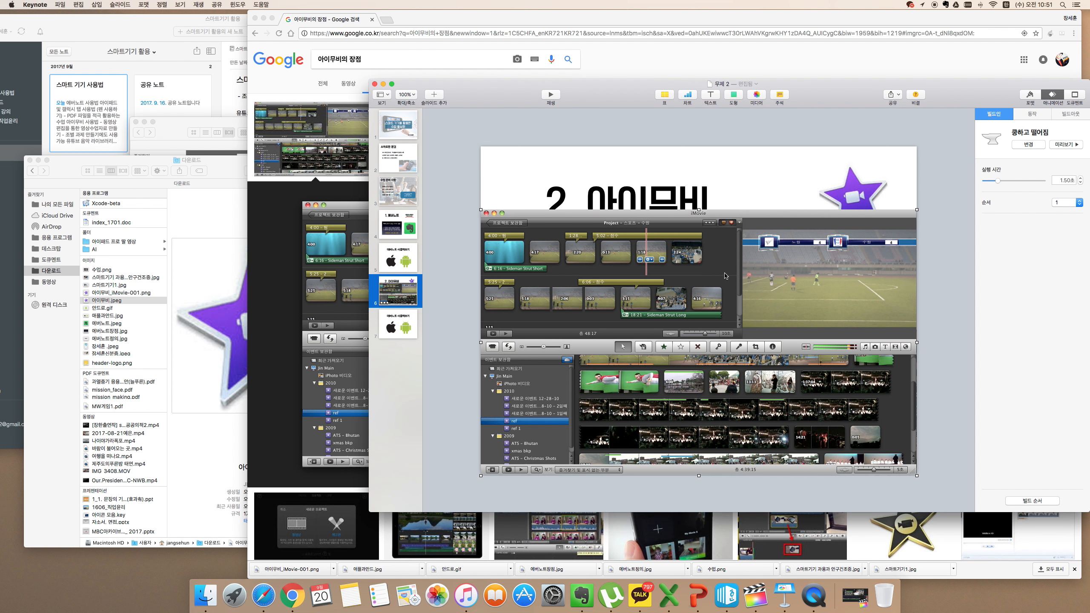
click(789, 189)
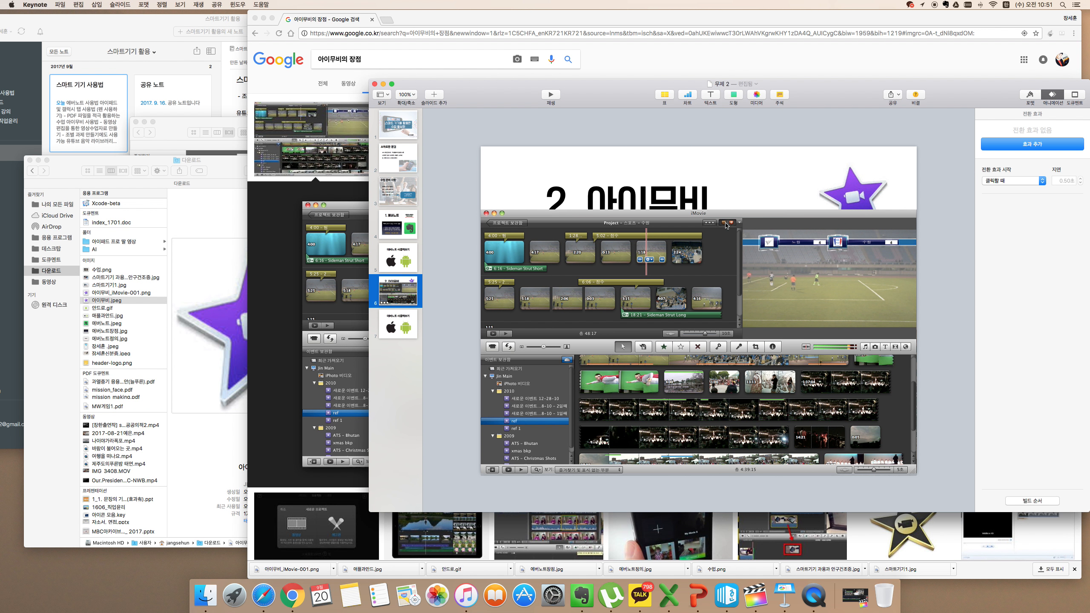
drag(725, 226, 727, 453)
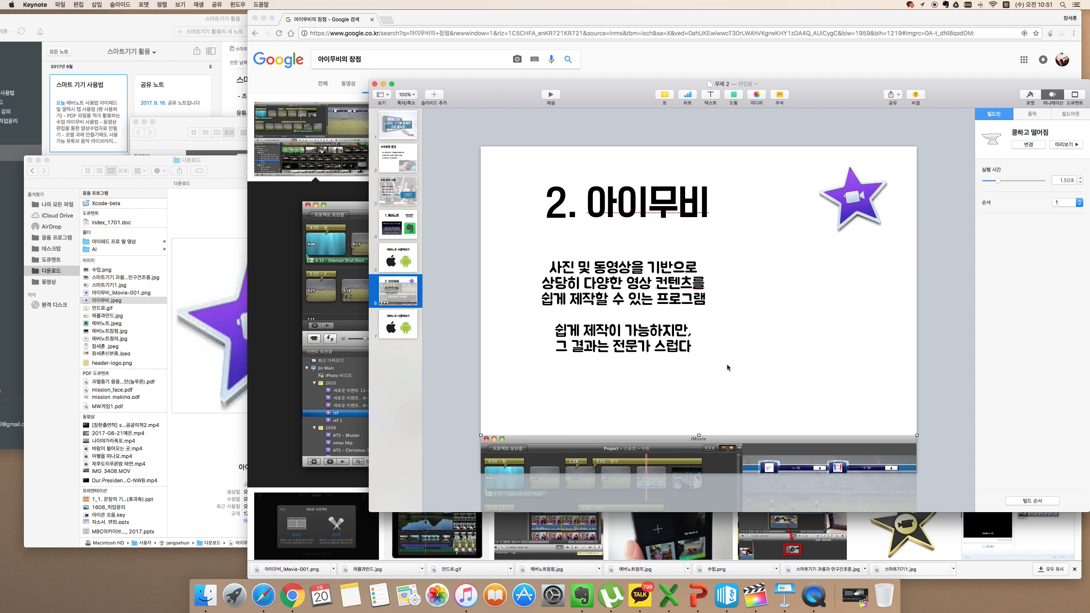
Lower the description, place the iMovie logo to its right, nudge the title, and move the screenshot back over the description and logo
drag(672, 305, 680, 320)
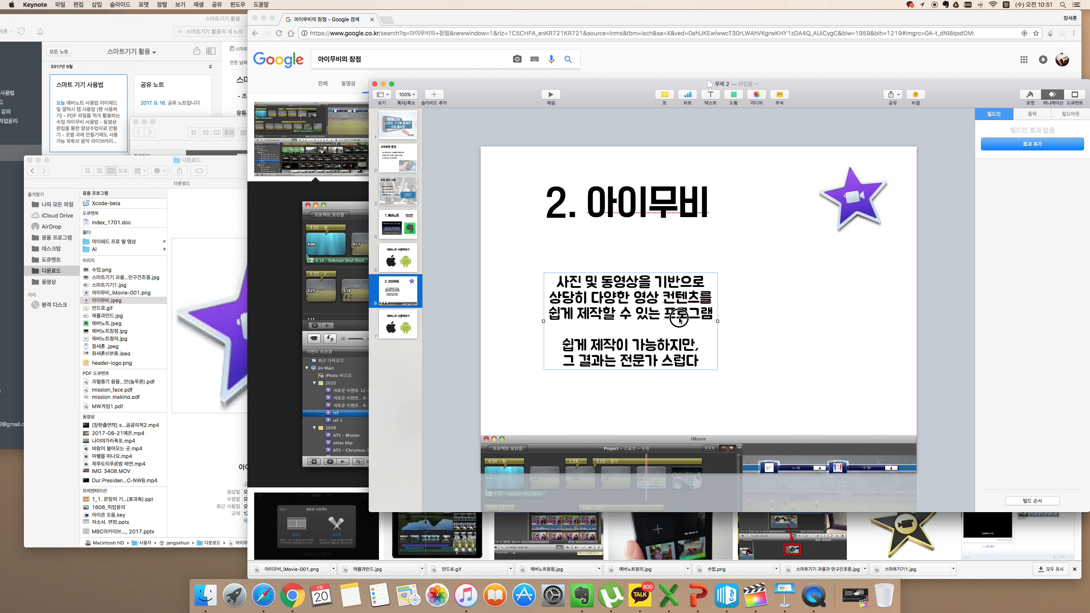
drag(815, 236, 788, 358)
drag(675, 339, 672, 349)
drag(816, 339, 813, 341)
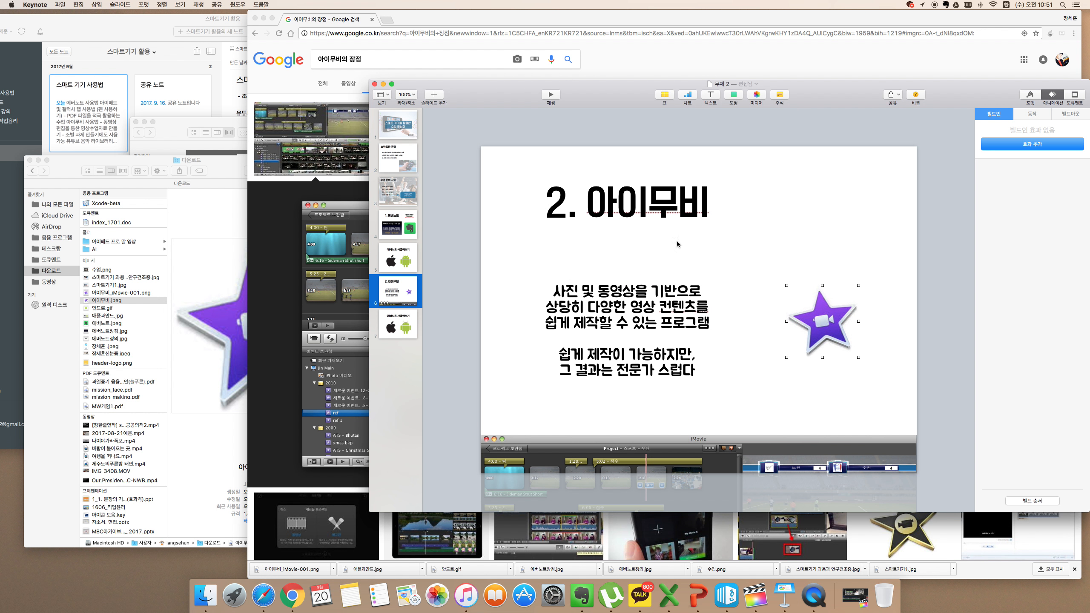
drag(668, 218, 664, 216)
click(674, 255)
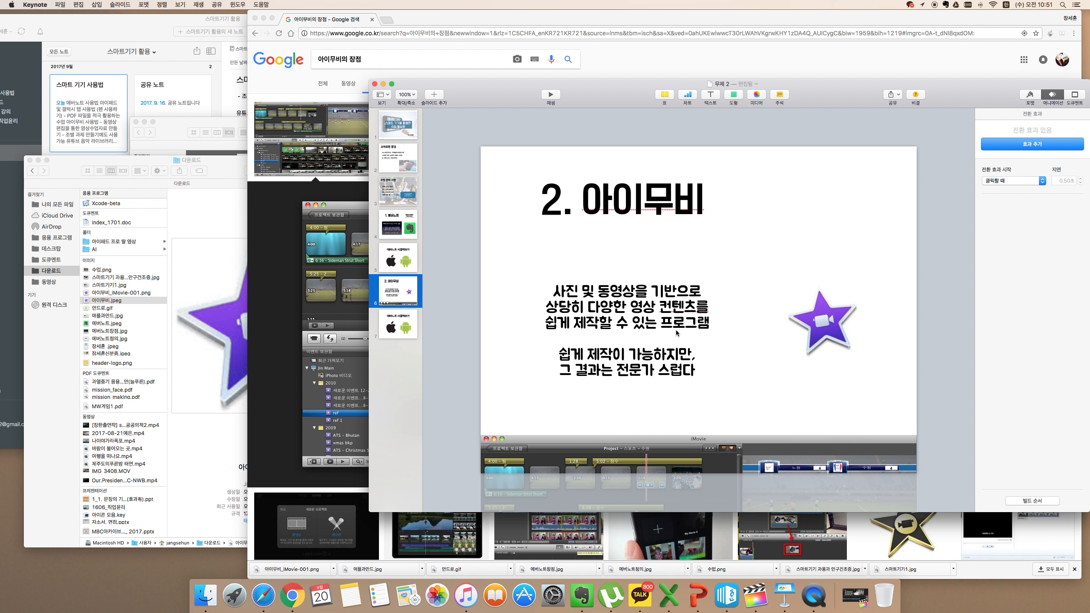
drag(716, 448, 723, 217)
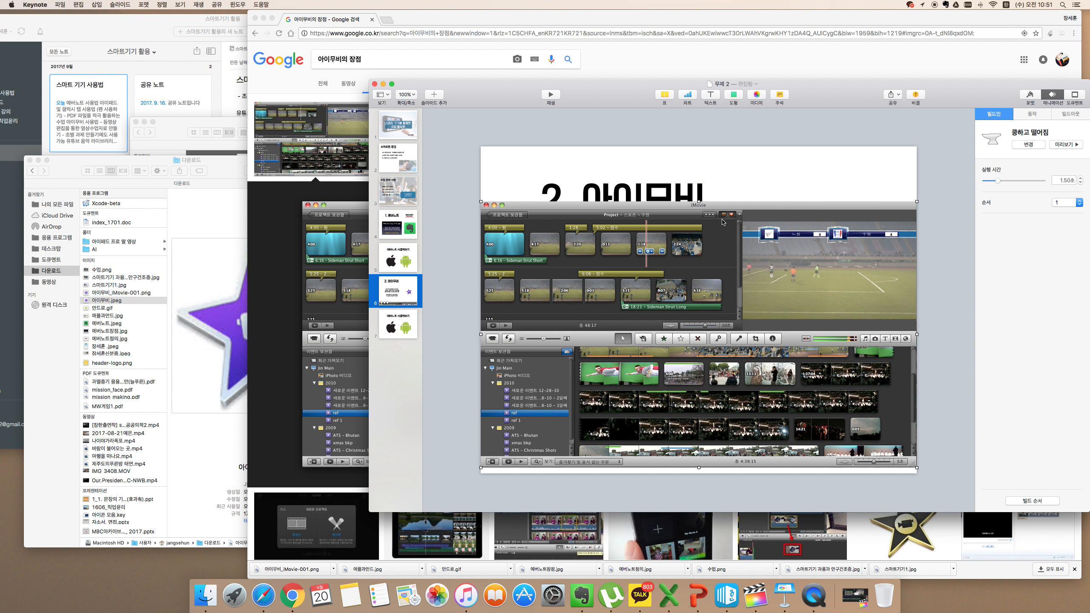
On the last slide, replace "에버노트" in the title with "아이무비" and delete the Apple and Android logo image
click(403, 329)
click(671, 247)
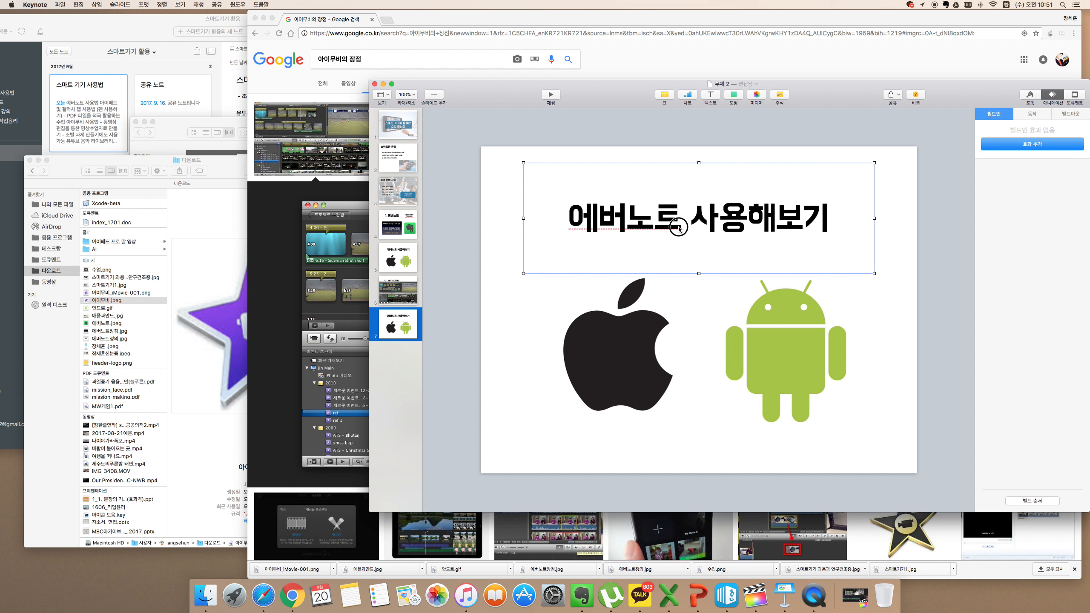
click(679, 224)
double_click(668, 221)
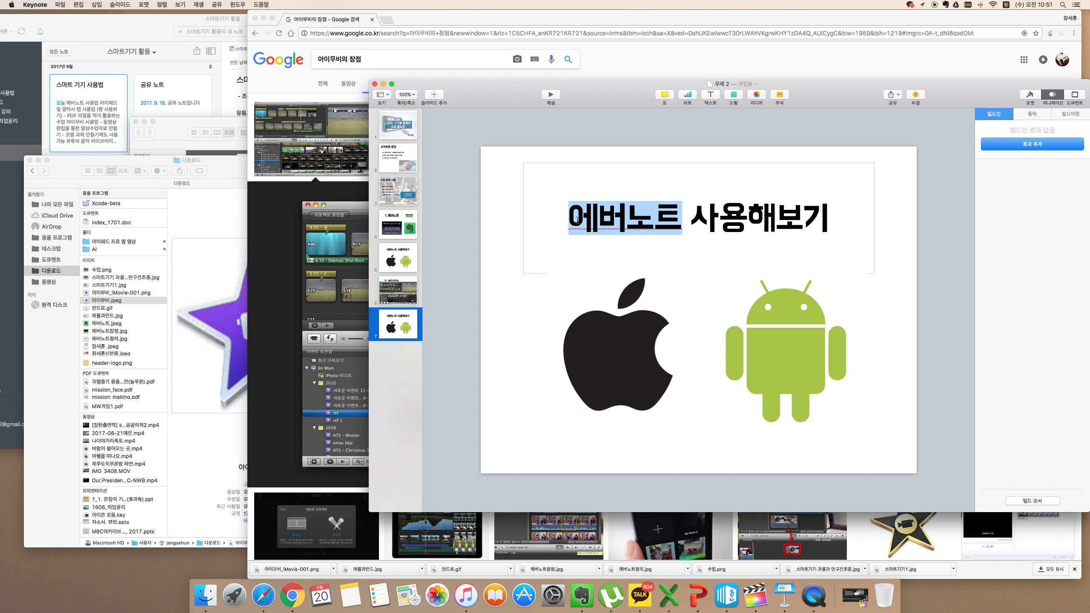
text(아이무비)
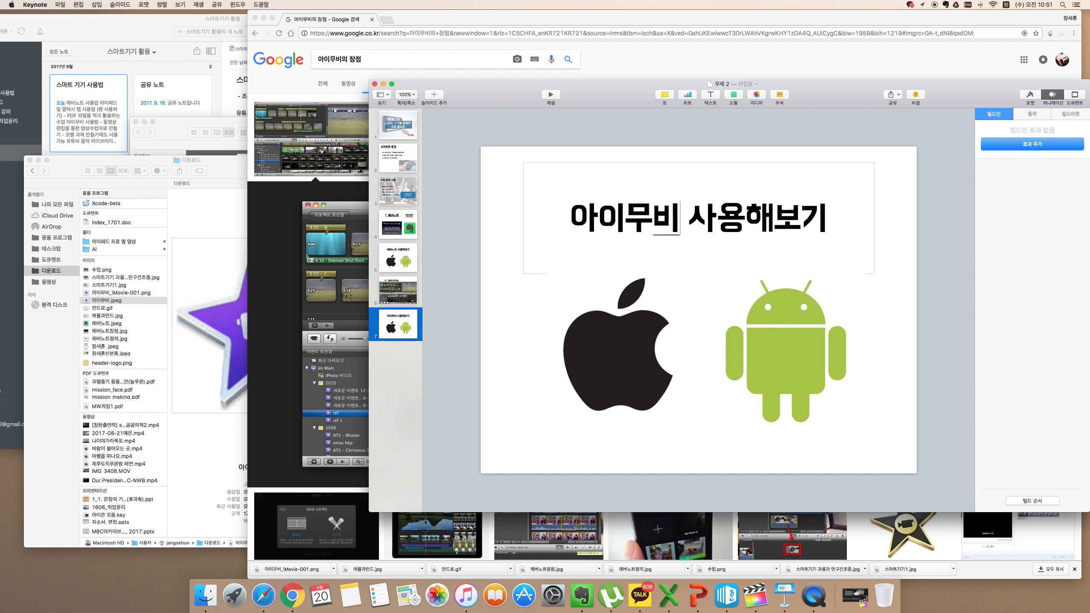
click(566, 328)
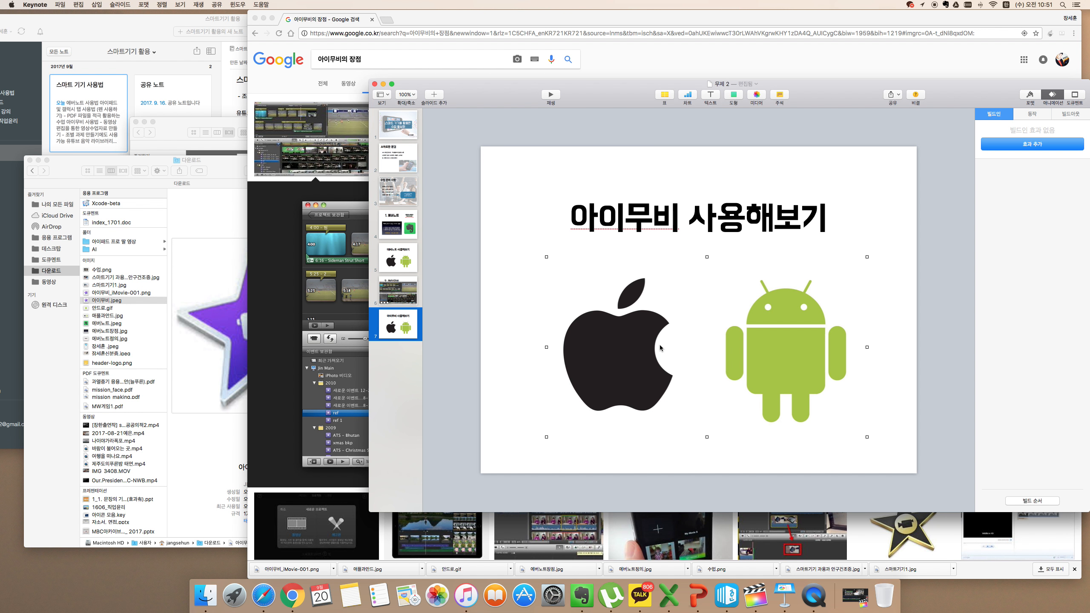
key(Delete)
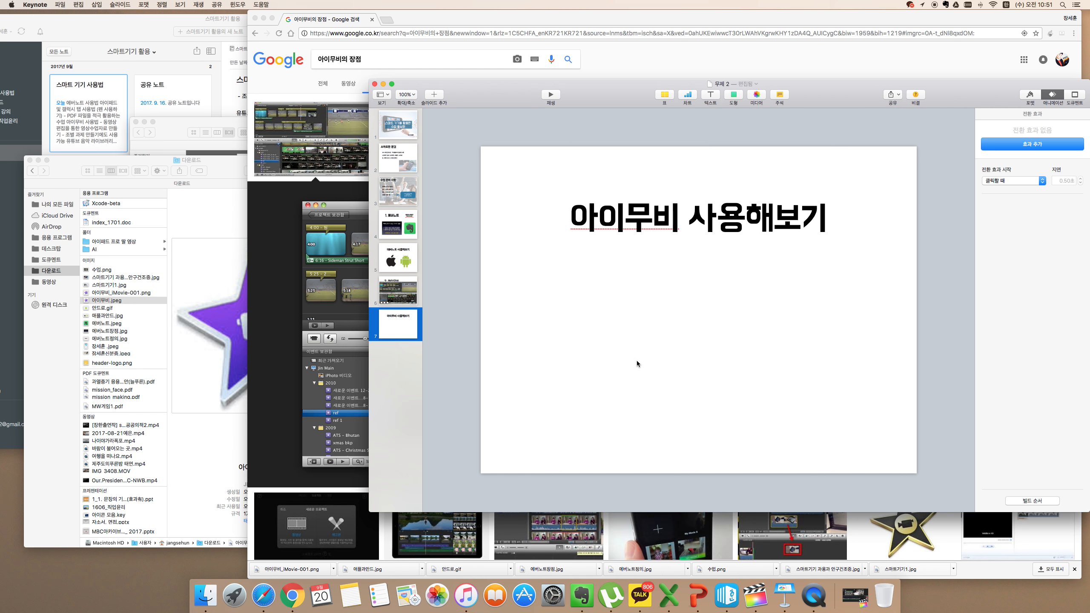
Switch to Chrome, open the iMovie "새로운 프로젝트" image from the search results, and save it as "common" JPEG in 다운로드
click(302, 522)
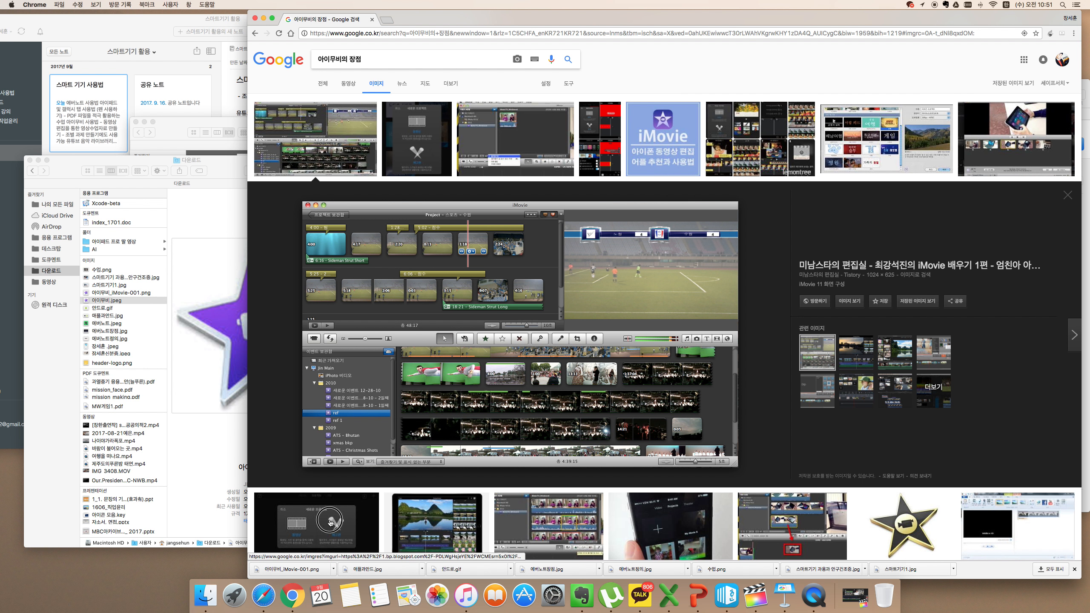
click(317, 522)
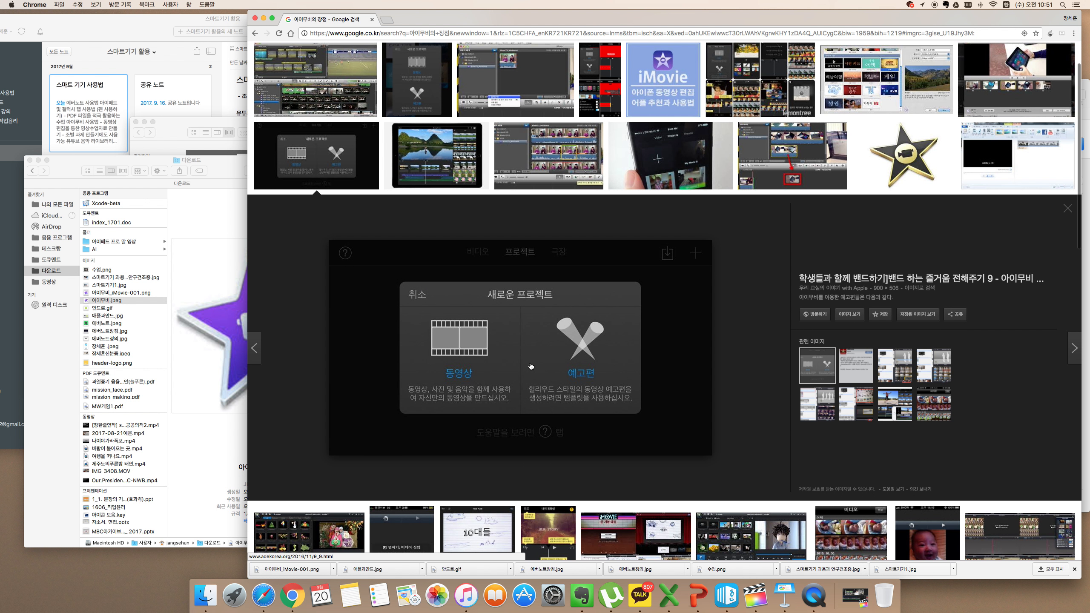
right_click(531, 366)
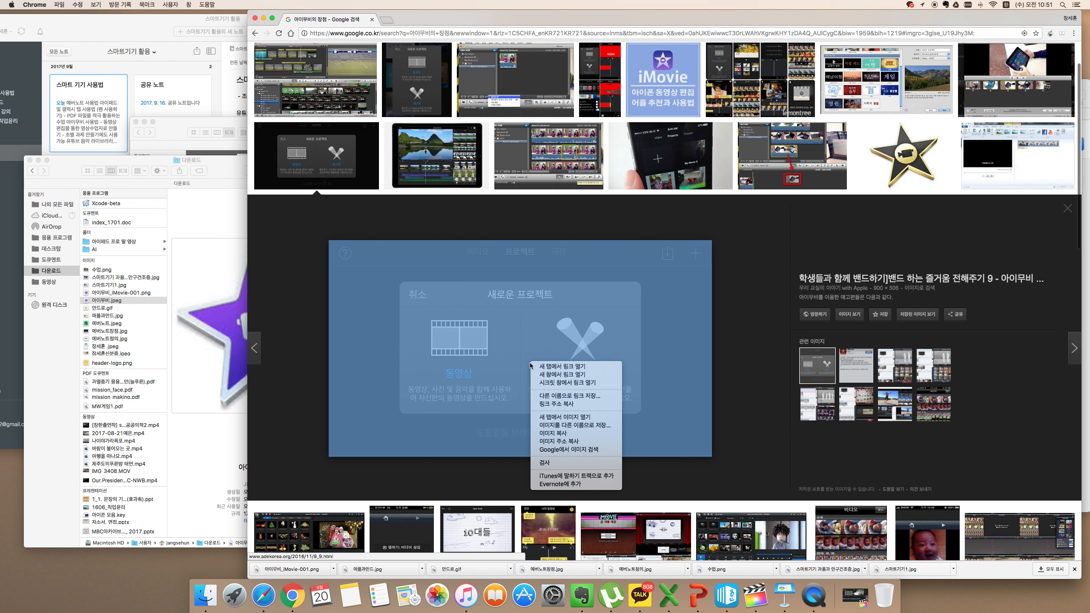
click(543, 426)
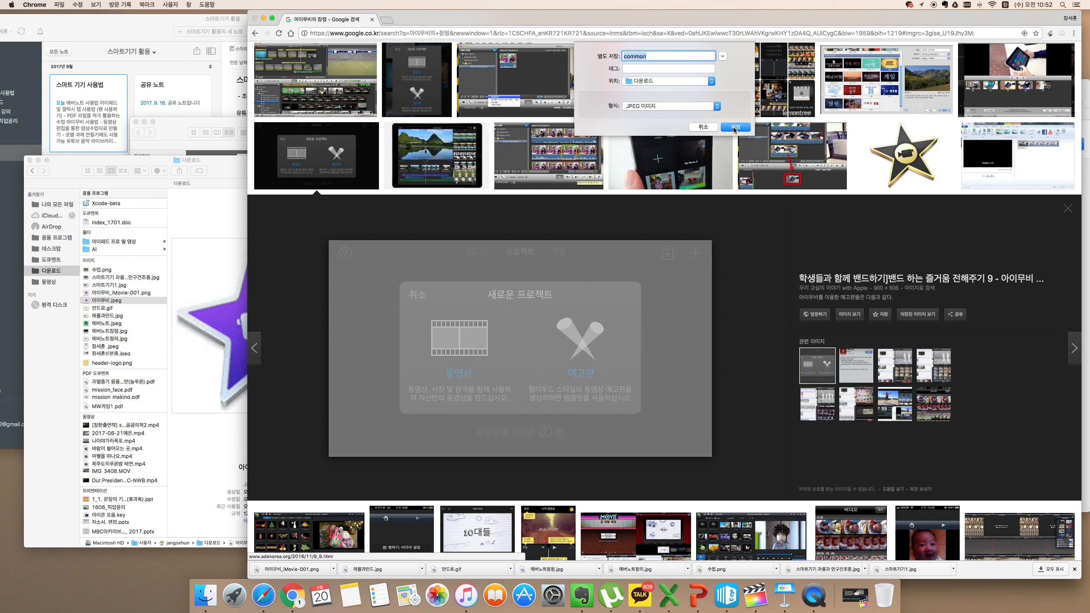
click(734, 127)
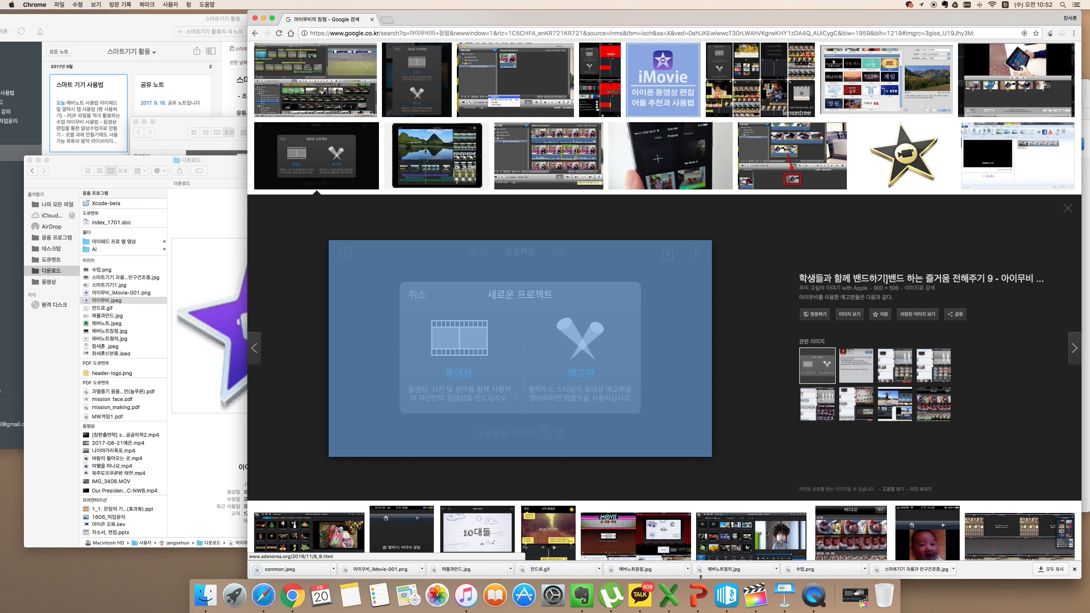
Switch to Keynote, insert common.jpeg below the "아이무비 사용해보기" title, and shorten the title box so it sits above the image
click(784, 596)
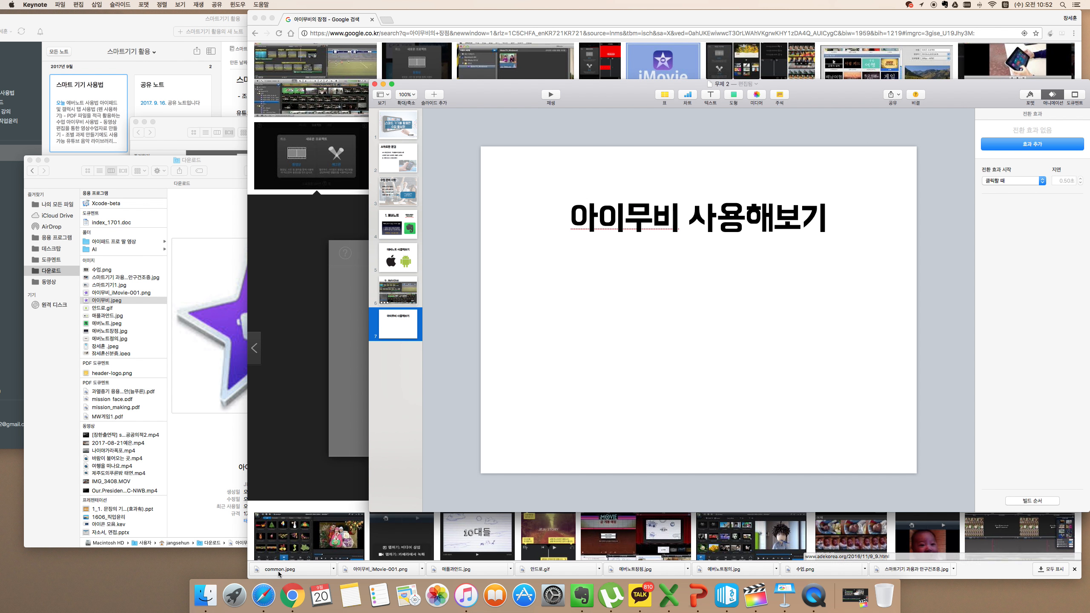
drag(278, 574, 741, 331)
click(734, 221)
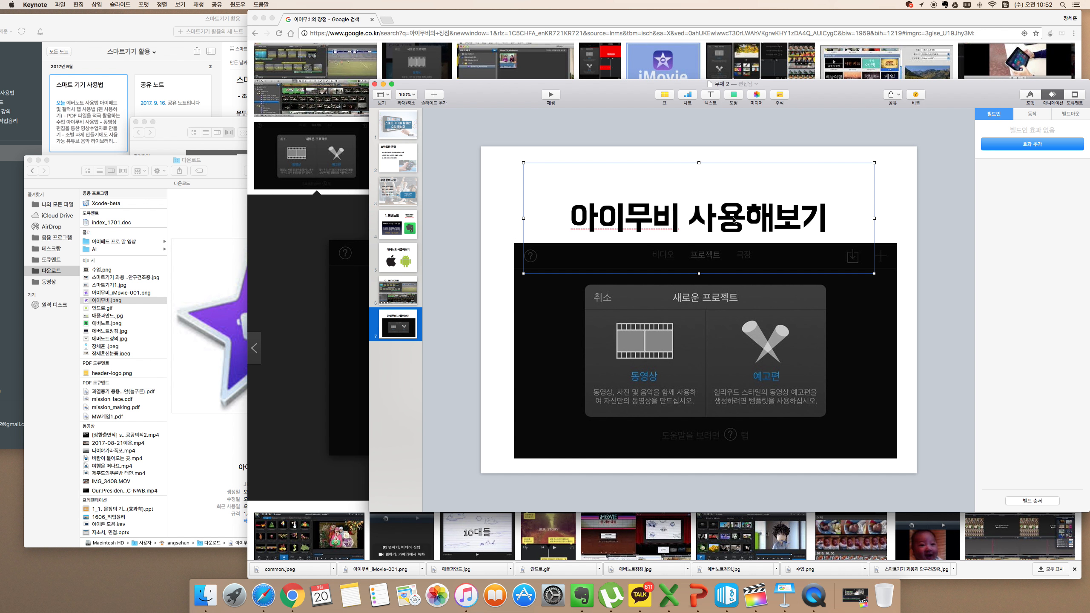
drag(699, 162, 708, 202)
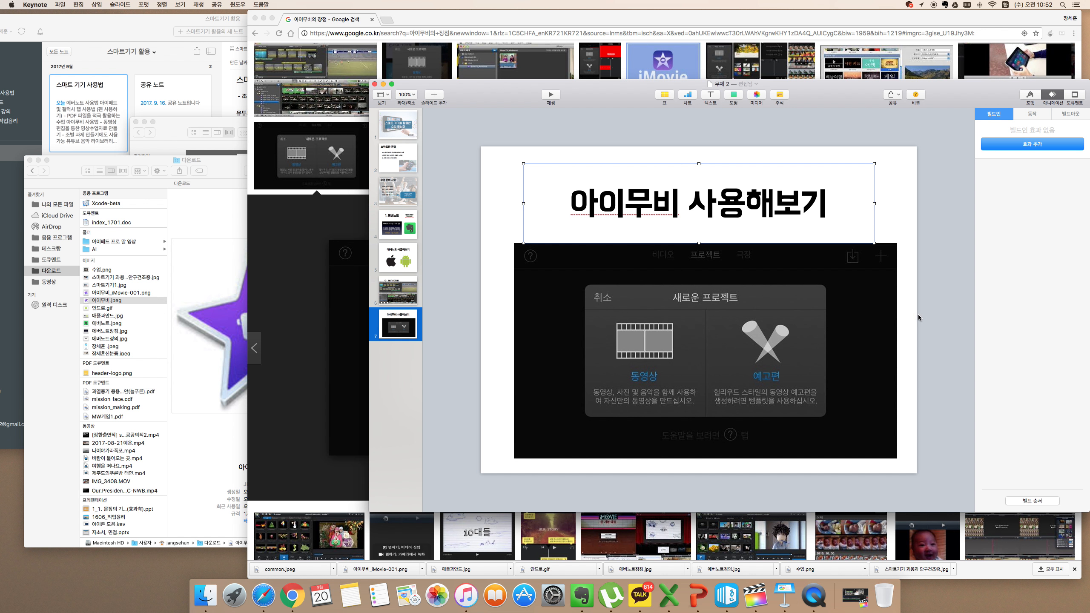
click(924, 328)
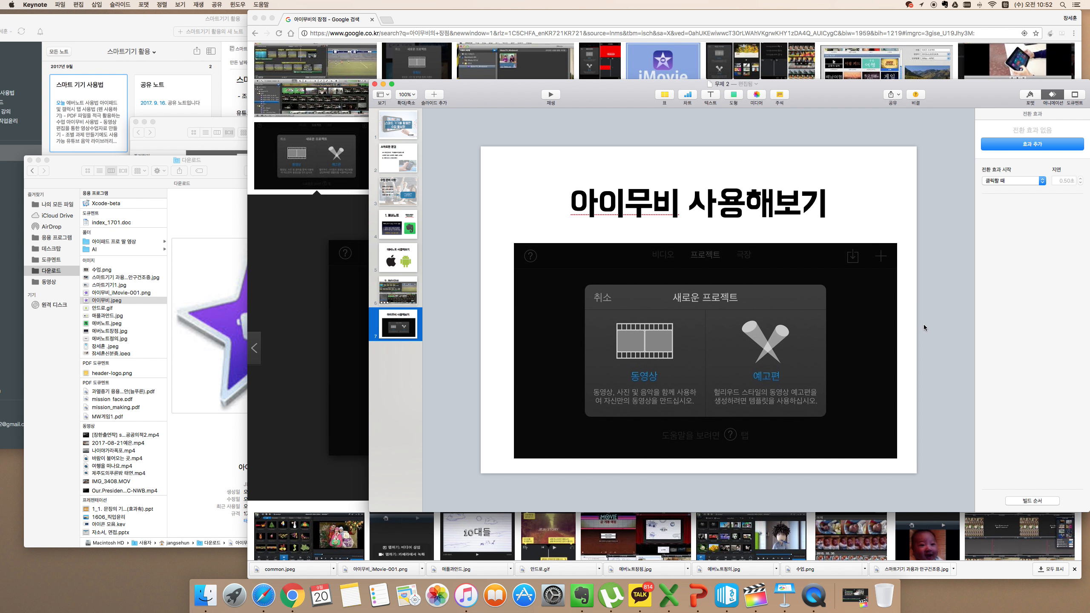
Switch back to Chrome, browse the remaining image results, and search Google Images for "아이무비 예고편"
click(350, 208)
scroll(537, 239, down, 10)
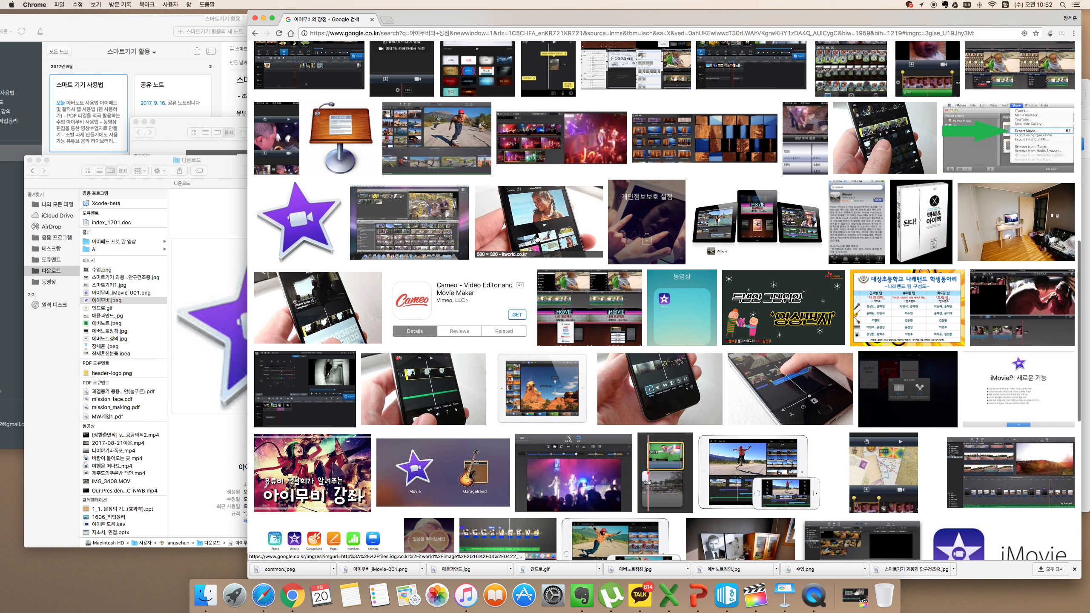
scroll(536, 239, down, 5)
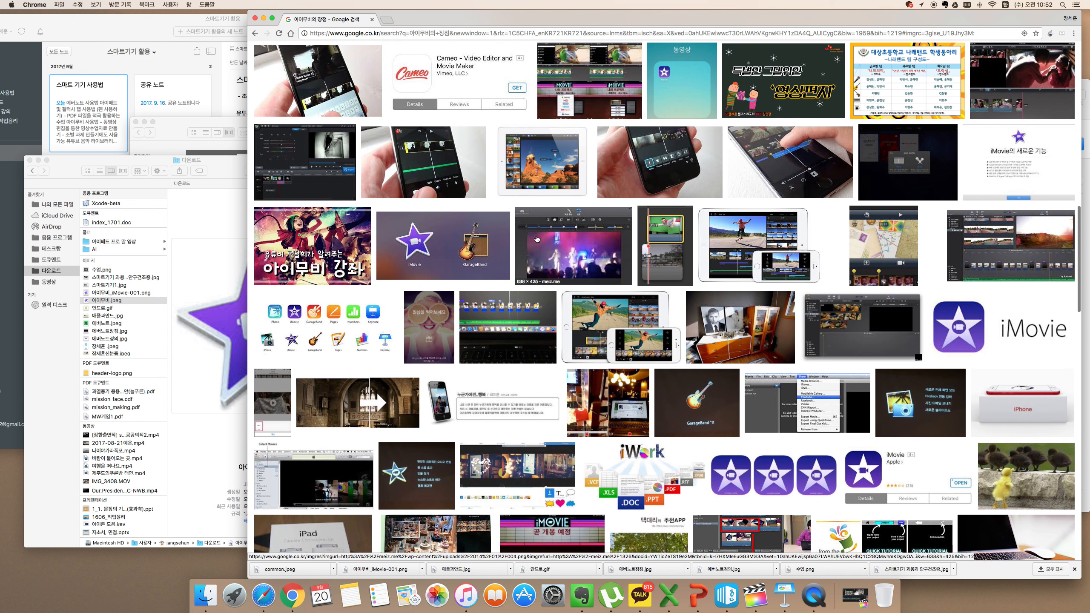
scroll(536, 238, down, 10)
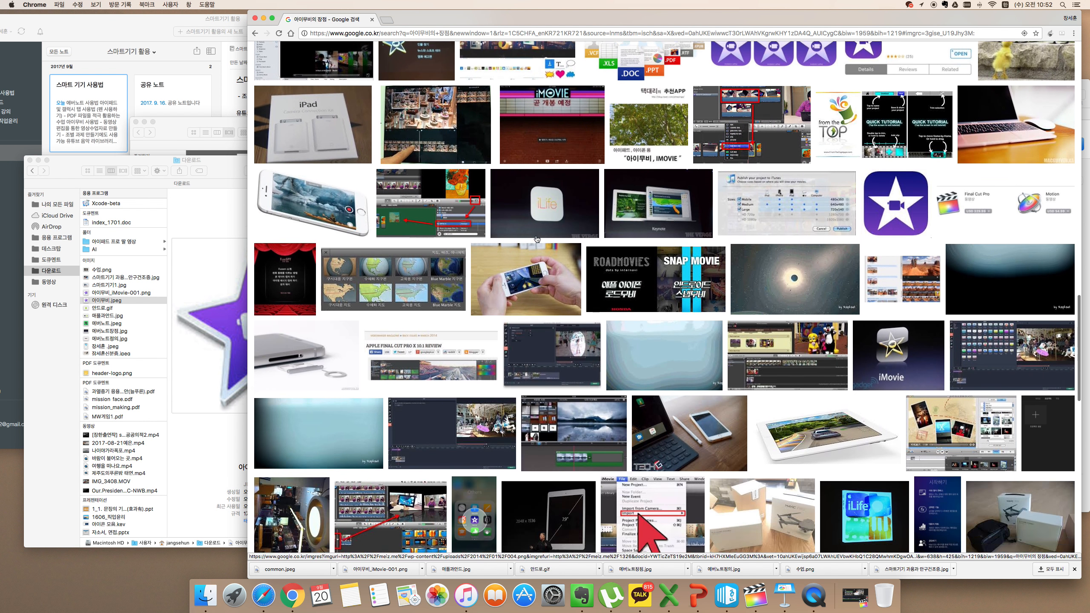
scroll(537, 240, down, 2)
scroll(537, 239, up, 20)
click(368, 63)
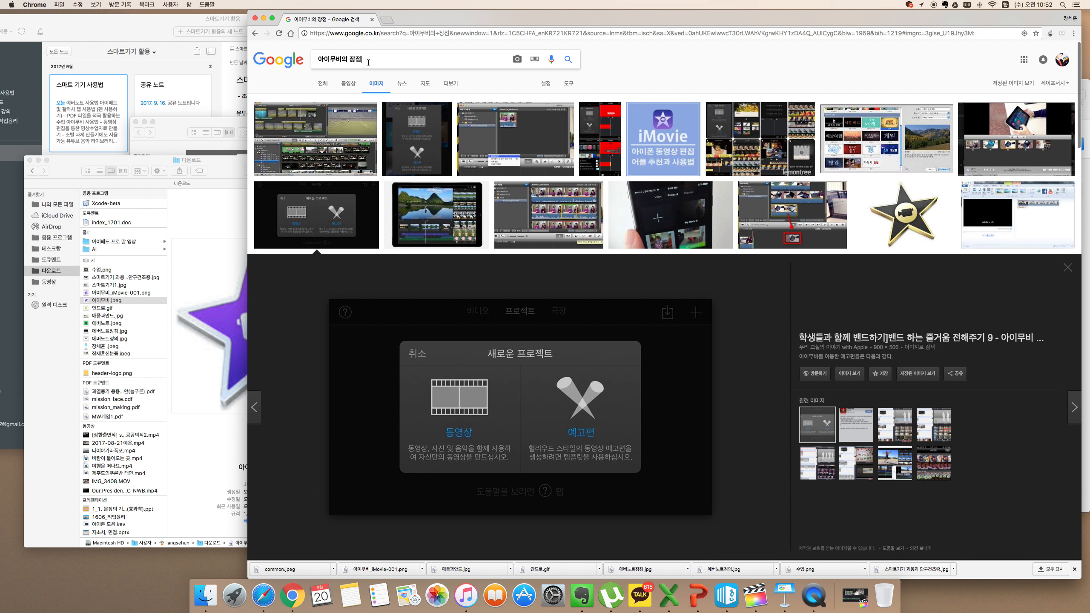
drag(343, 59, 405, 58)
text(예고)
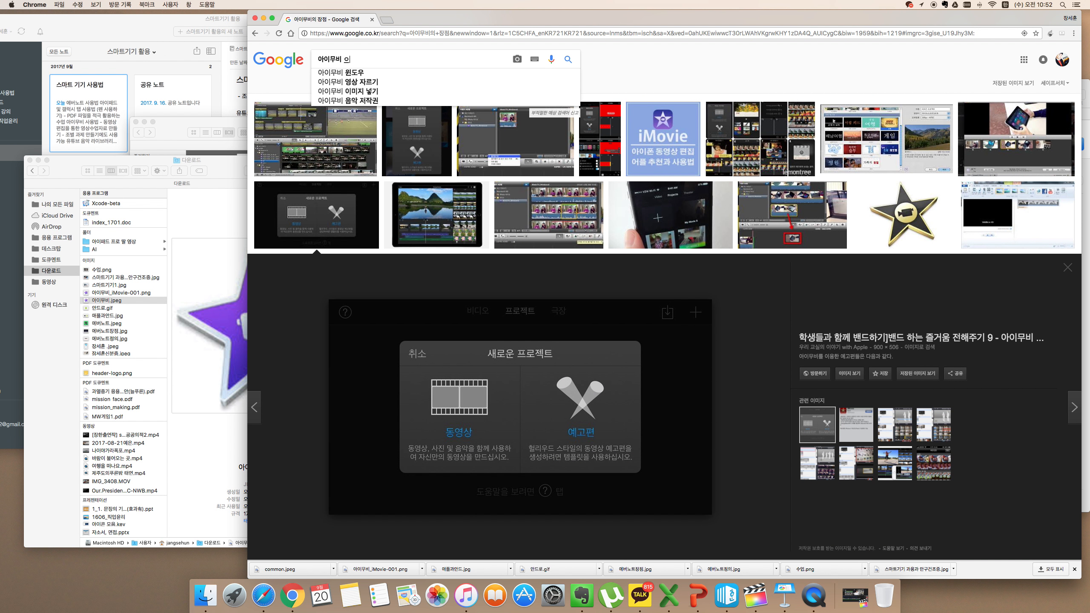
text(편)
key(Return)
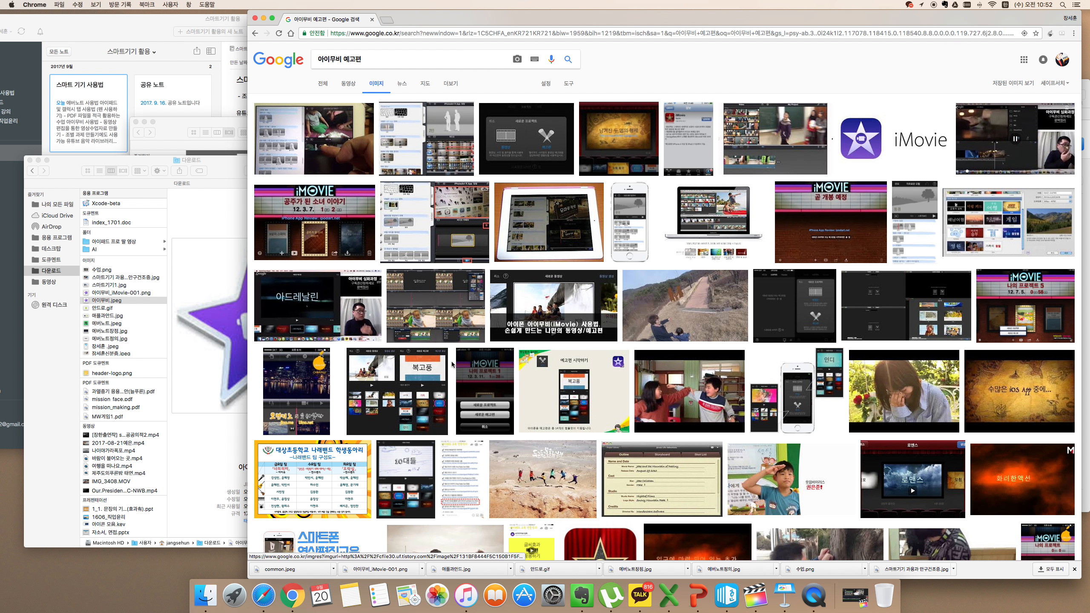
Open the image showing the 새로운 동영상 and 새로운 예고편 screens and save it as "예고편" in 다운로드
scroll(407, 343, down, 3)
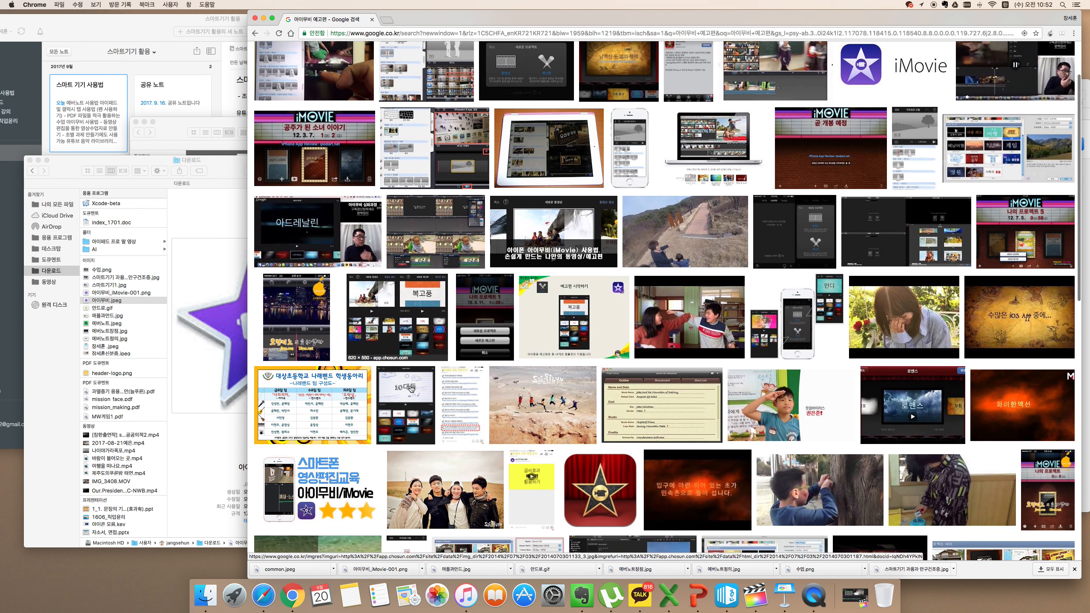
click(403, 313)
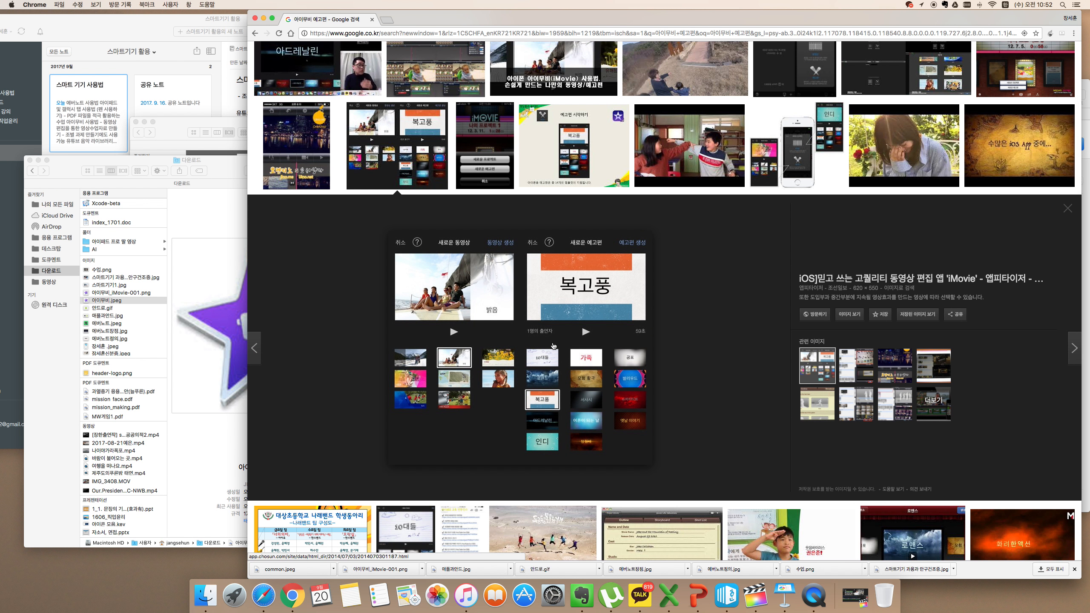
right_click(553, 345)
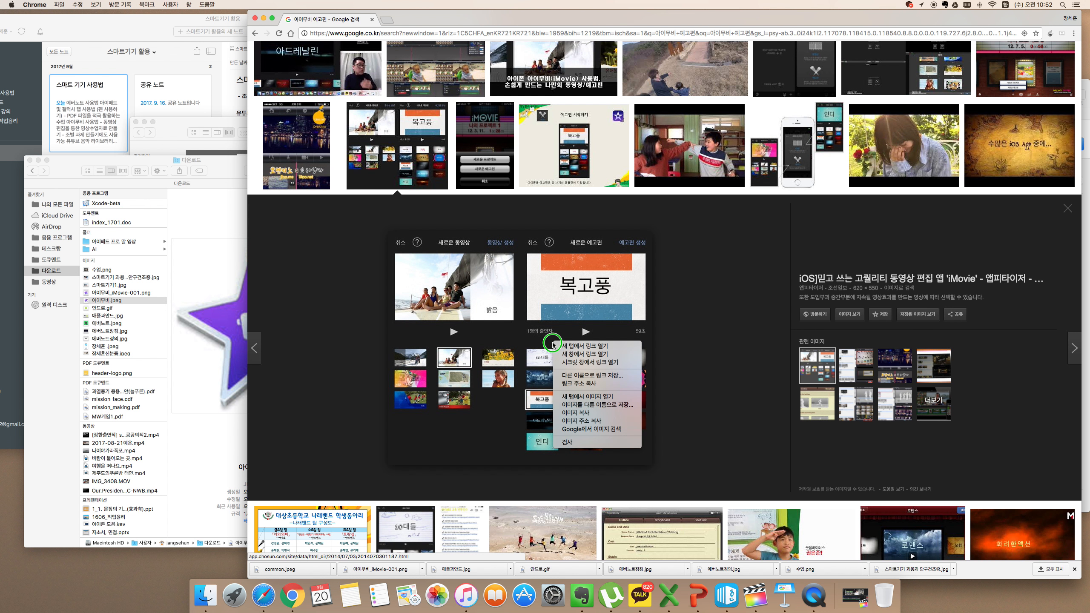
click(573, 406)
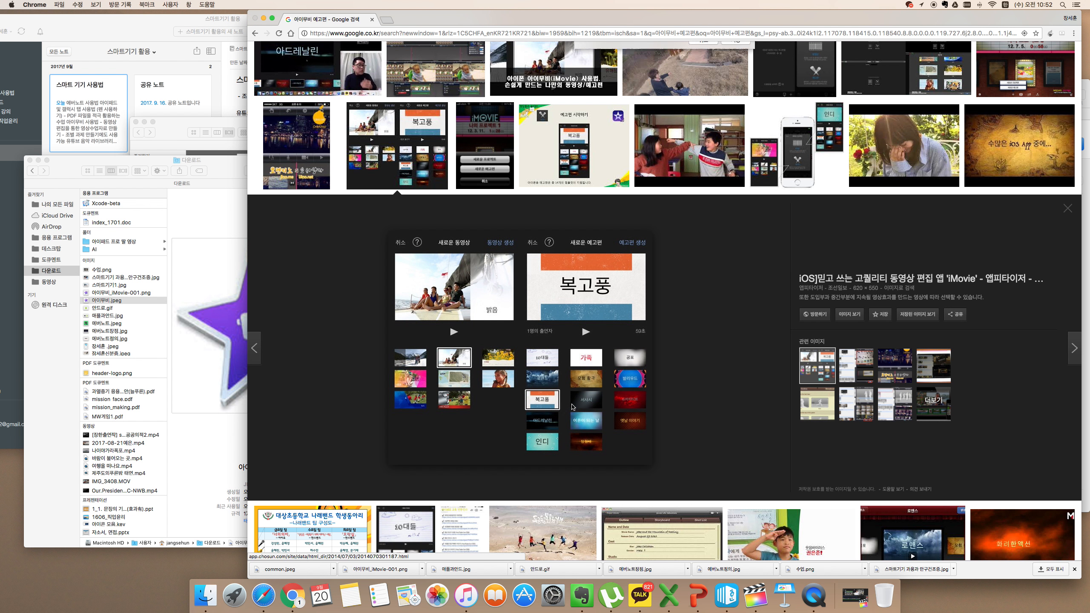
text(예)
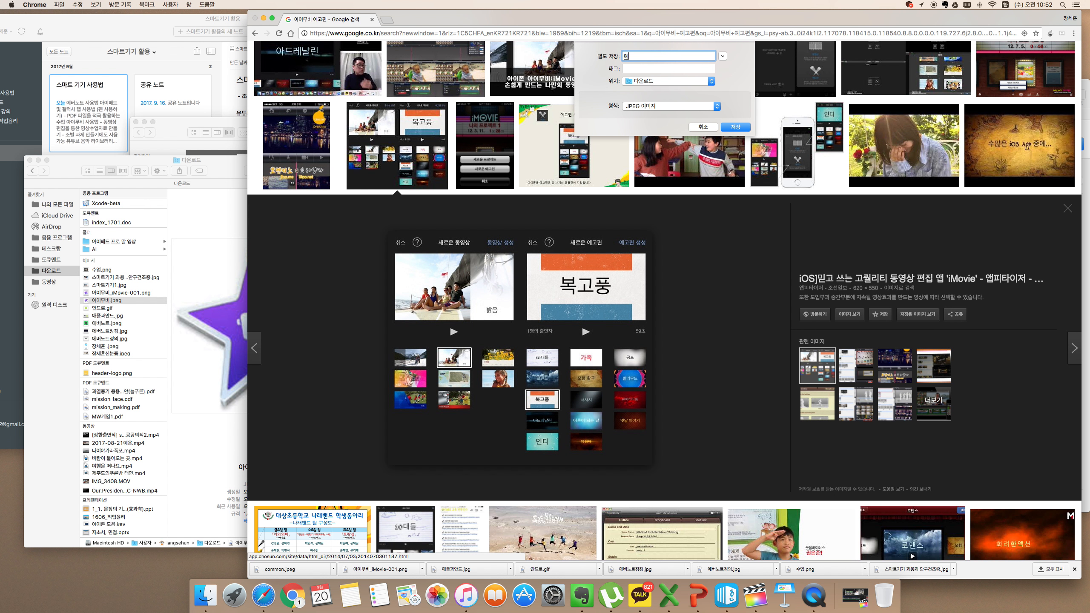
text(고편)
key(Return)
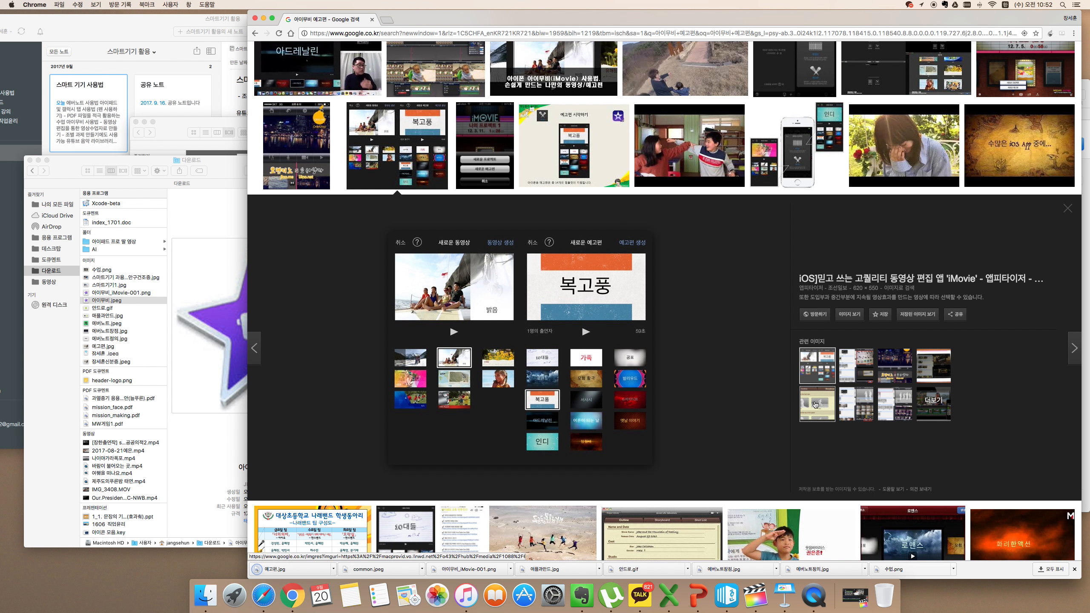
Switch to Keynote, insert 예고편.jpg over the project image, and add the "쿵하고 떨어짐" build-in effect to it
click(785, 595)
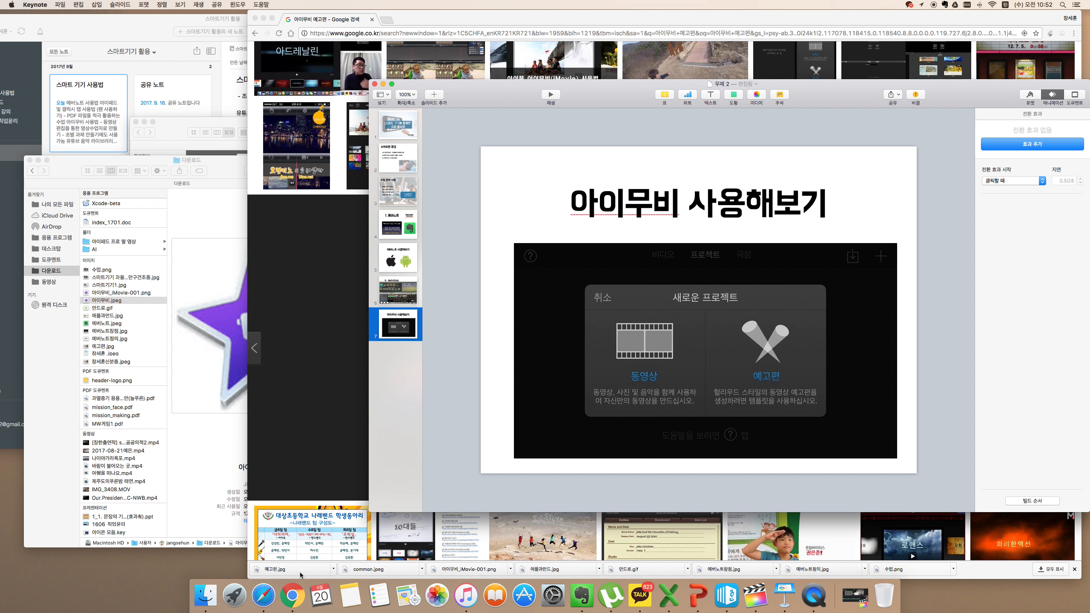
drag(300, 576, 710, 355)
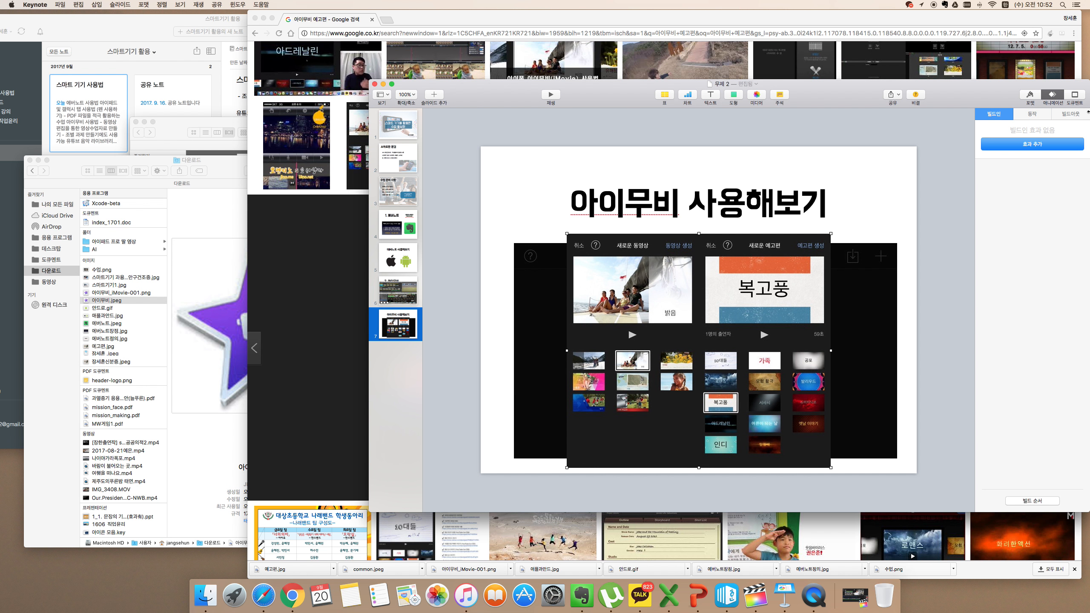
click(1016, 148)
click(1009, 188)
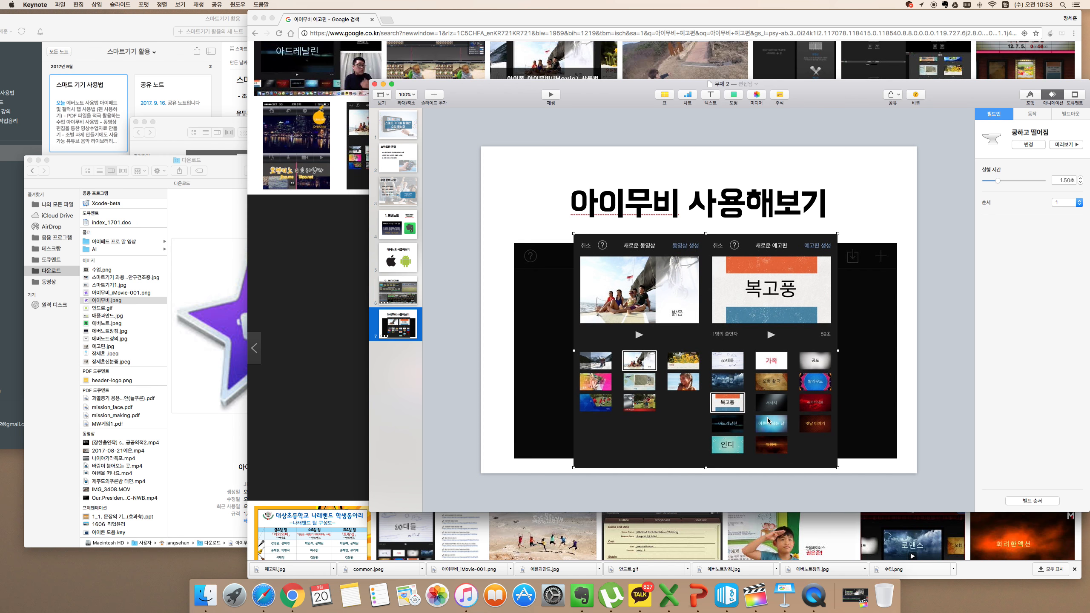
Enlarge the 예고편 image to nearly the slide's full height and center it over the title and the project image
drag(573, 234, 494, 162)
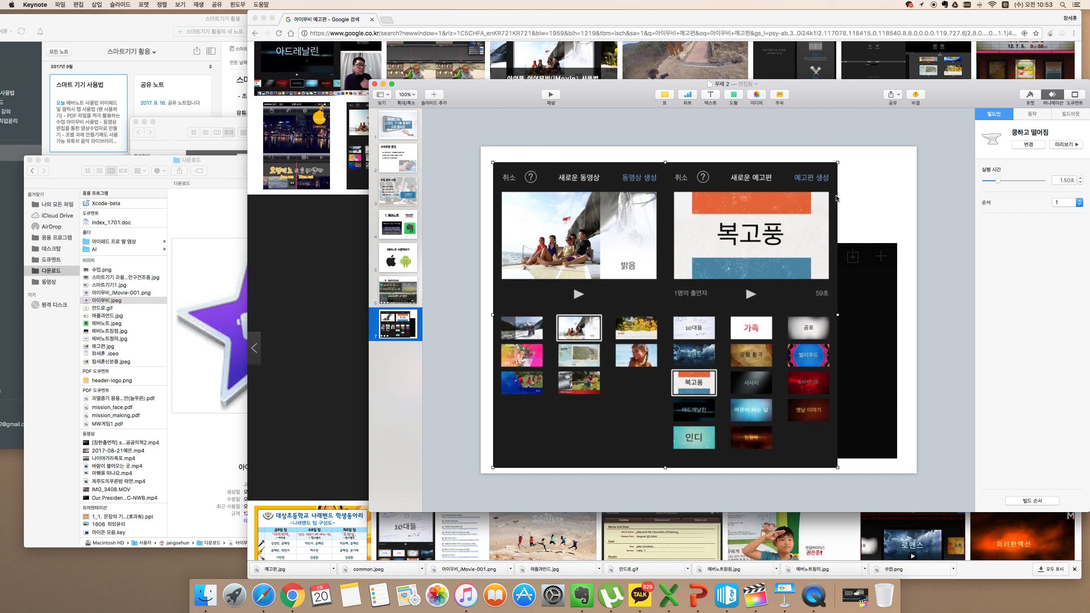
drag(837, 165, 870, 177)
drag(835, 220, 863, 223)
click(905, 238)
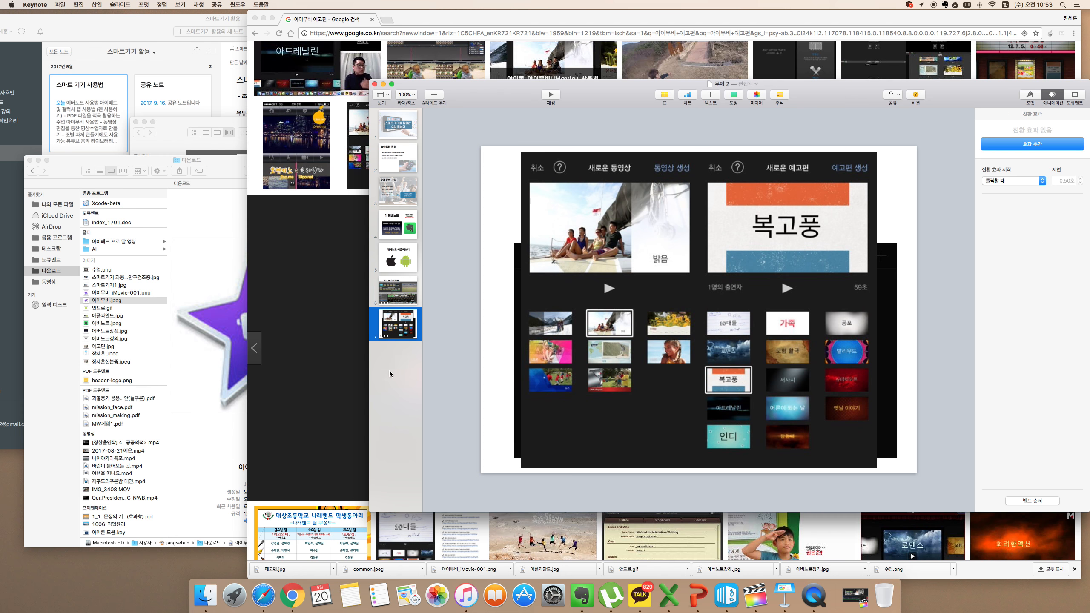
Duplicate the "2. 아이무비" slide
click(401, 334)
click(400, 298)
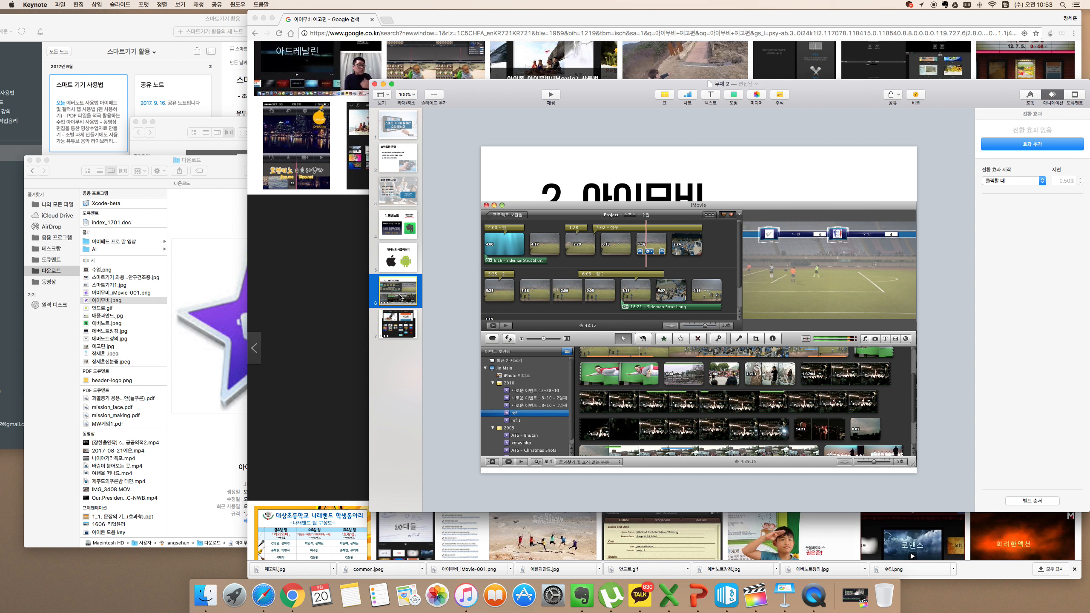
right_click(400, 297)
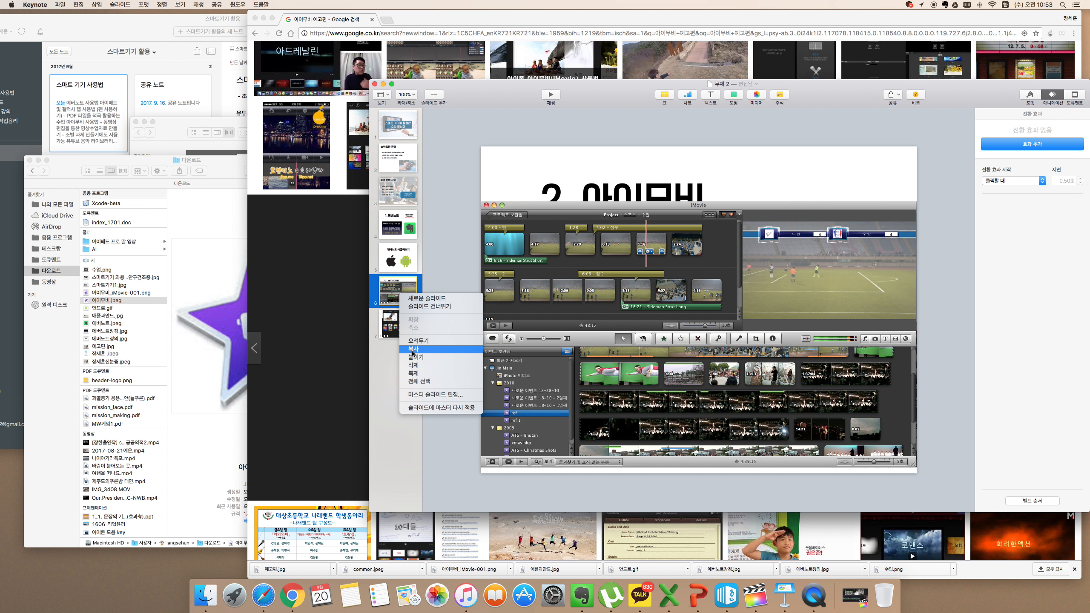
click(415, 373)
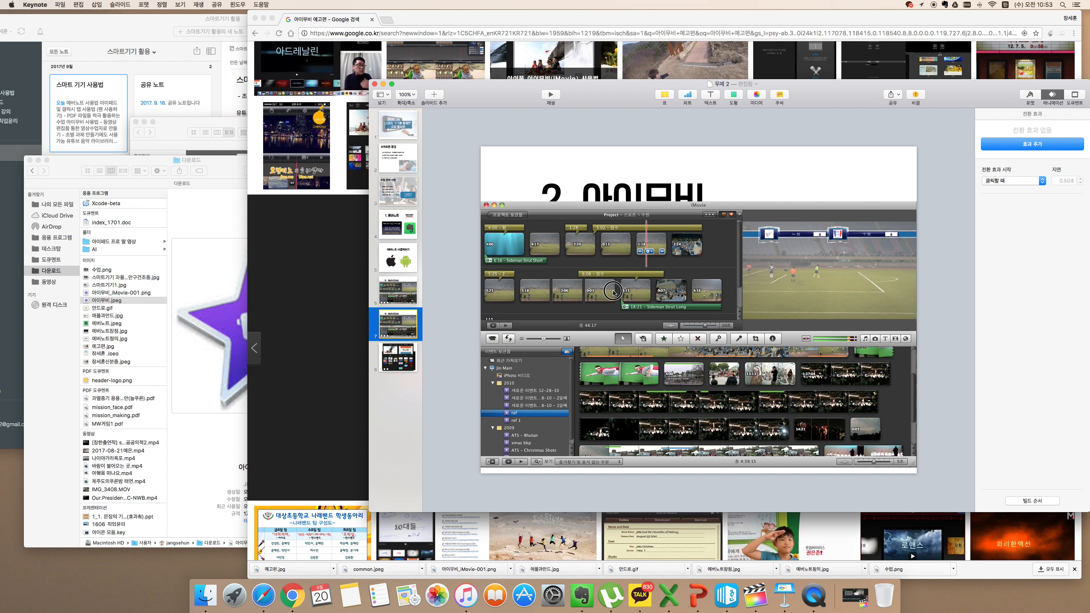
Delete the iMovie screenshot from the duplicated slide and move that slide ahead of the original
click(615, 294)
key(Delete)
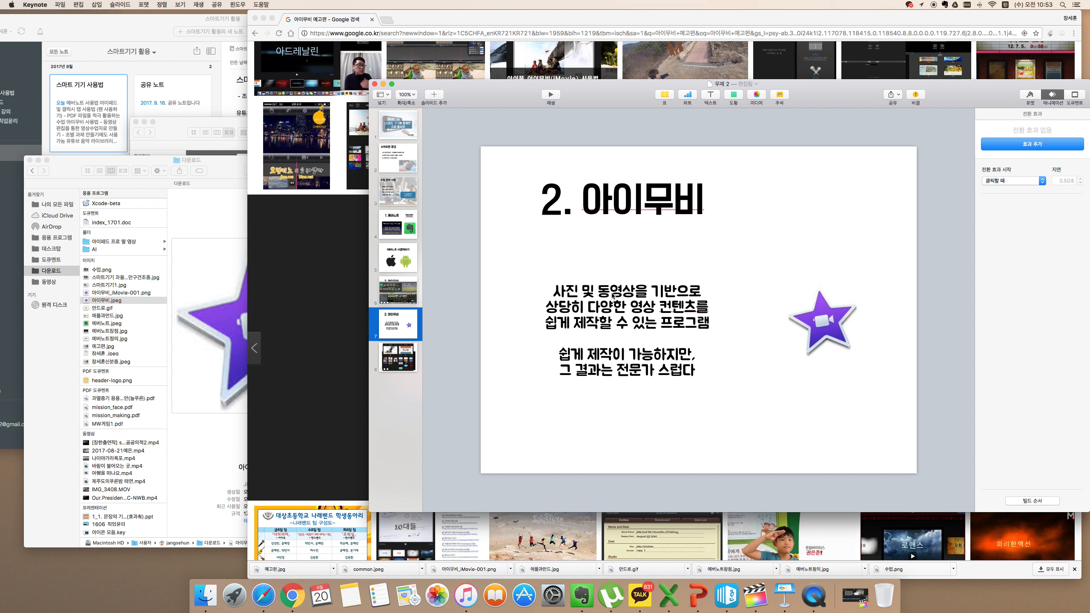
drag(373, 339, 390, 297)
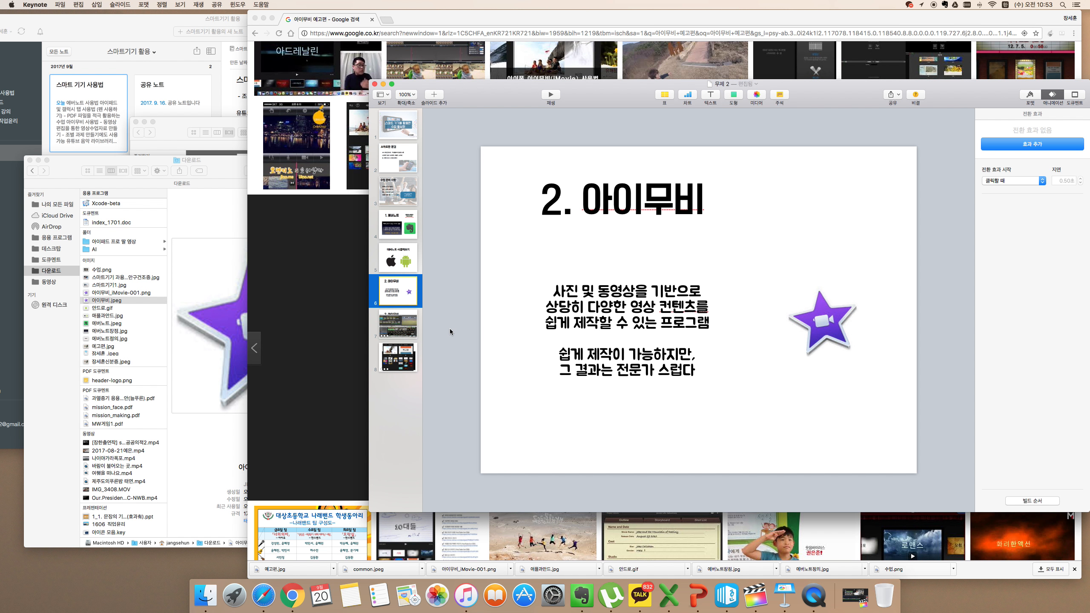
On the "2. 아이무비" slide with the screenshot, move the screenshot down past the slide's lower edge and select the uncovered description
click(398, 324)
drag(639, 226, 634, 426)
click(638, 374)
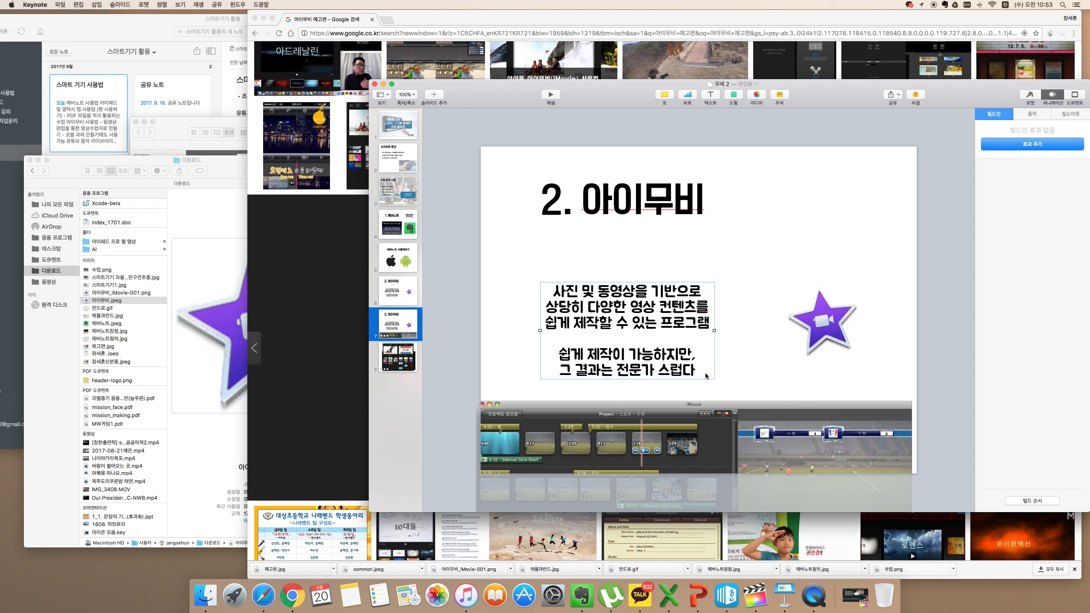
Replace the description on the "2. 아이무비" slide that has the screenshot with "수업용 영상 컨텐츠는"
drag(698, 370, 547, 293)
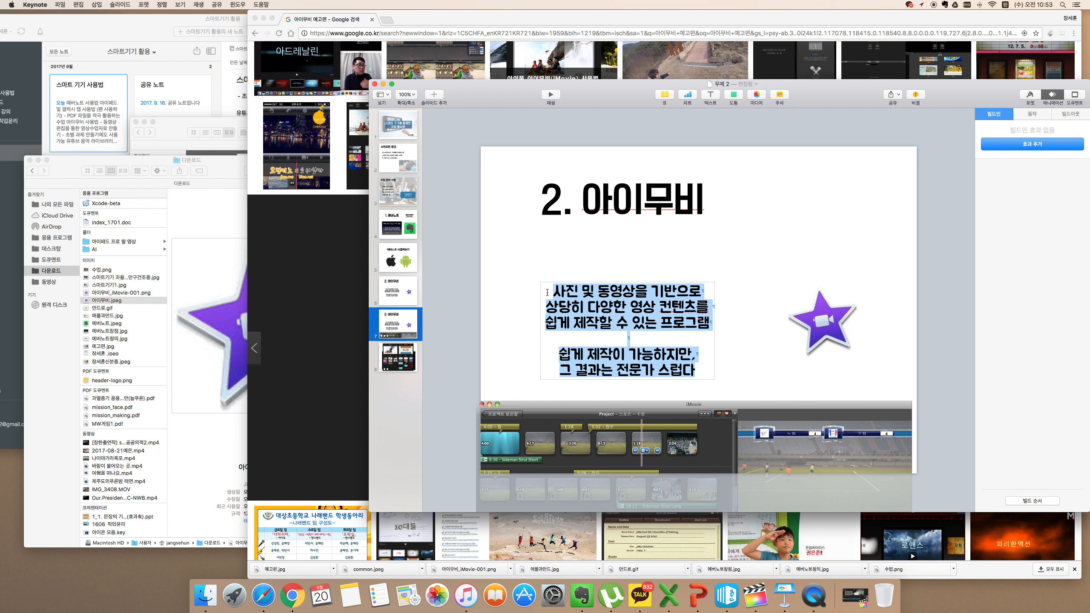
text(영상 머)
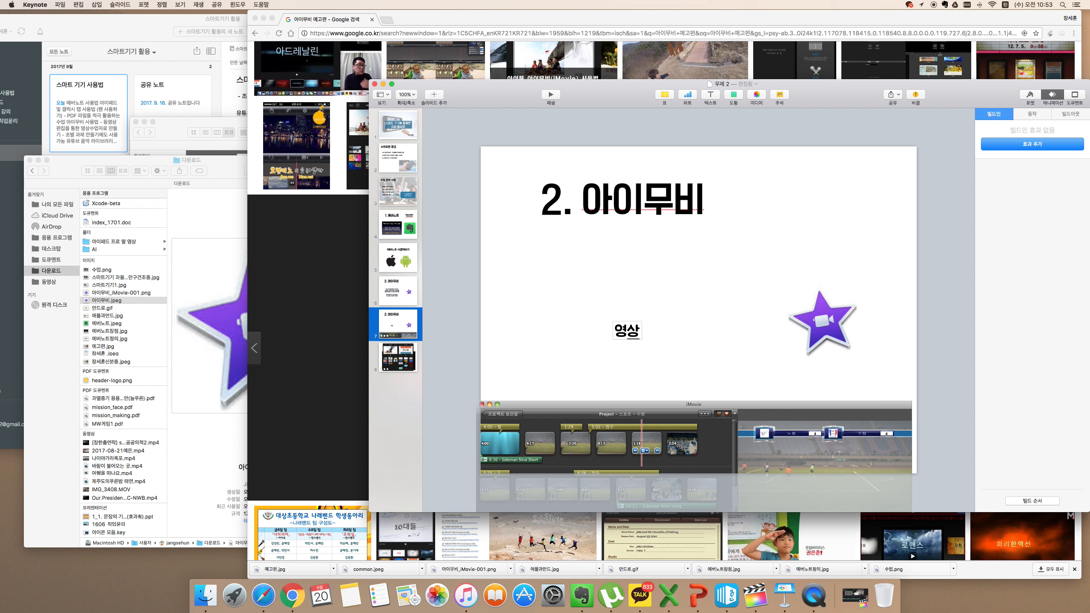
key(BackSpace)
key(BackSpace)
key(BackSpace)
key(BackSpace)
key(BackSpace)
text(수업)
text(용 영상 커)
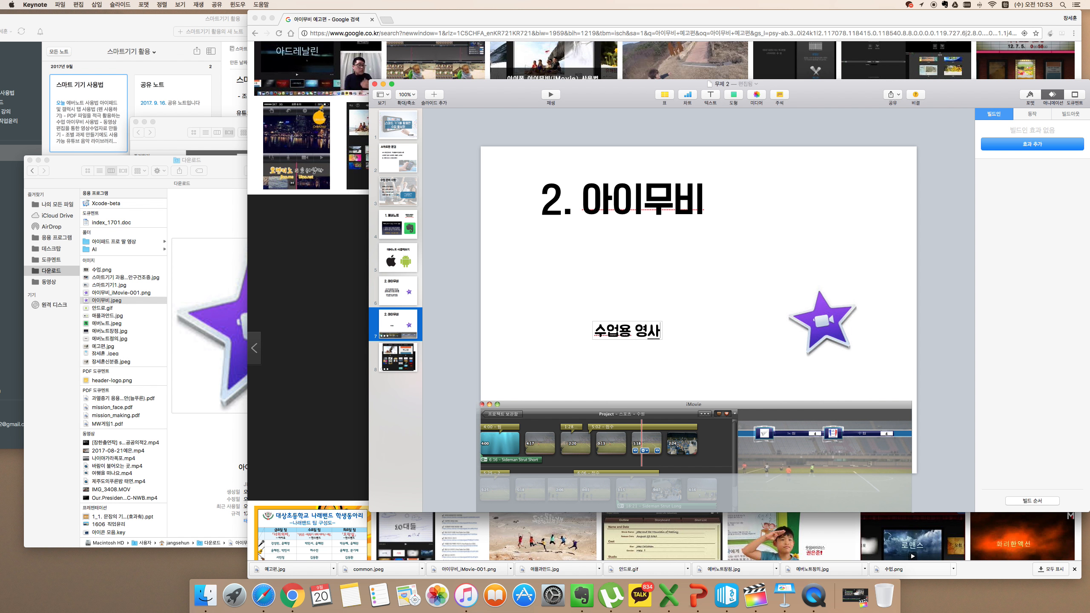
text(ㄴ텐츠는)
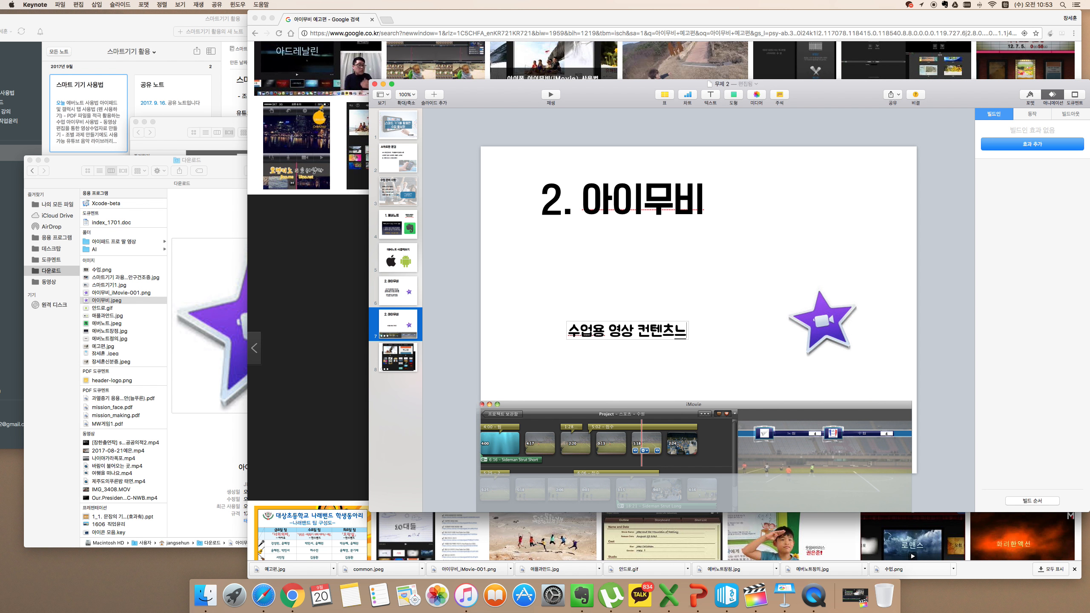
Continue the description on new lines with "기획과, 목적성, 교육성이" and "갖추어져야한다", followed by a blank line
key(Return)
text(기획과)
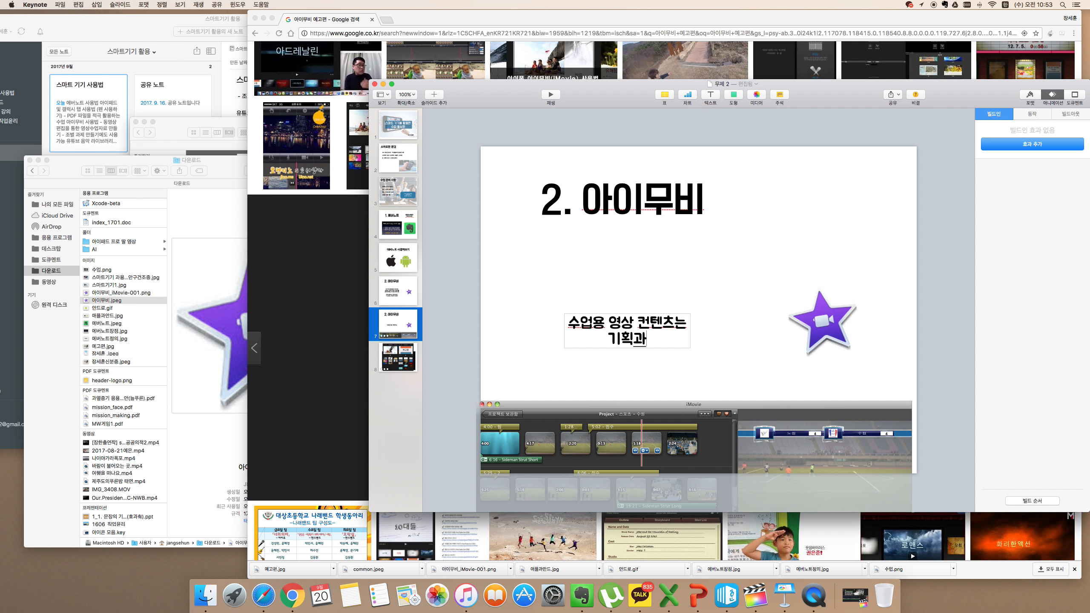
text(, 목적서ㅇ,)
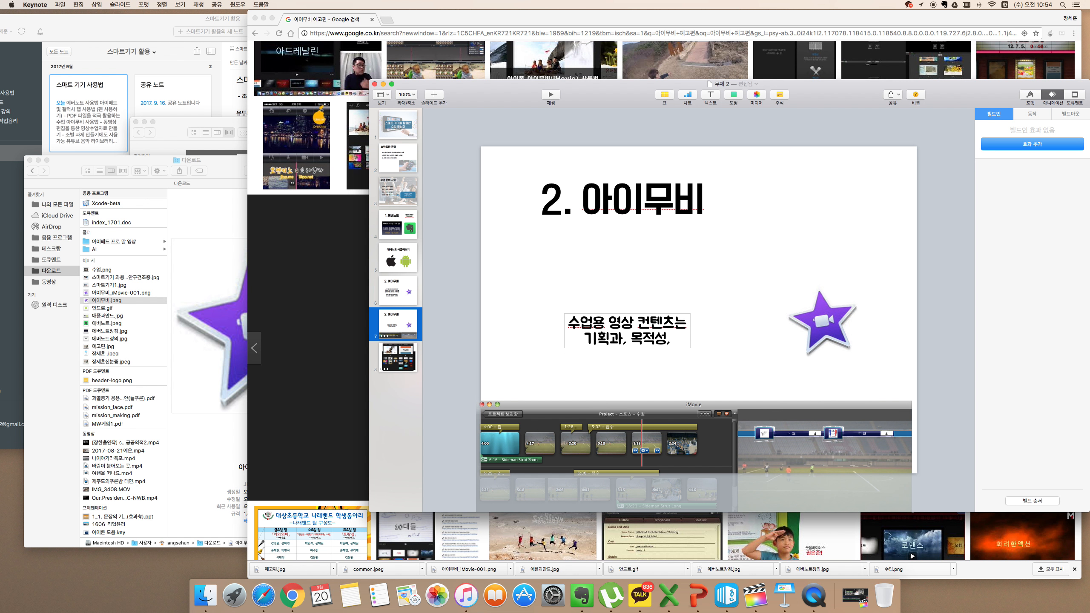
text( 교육성)
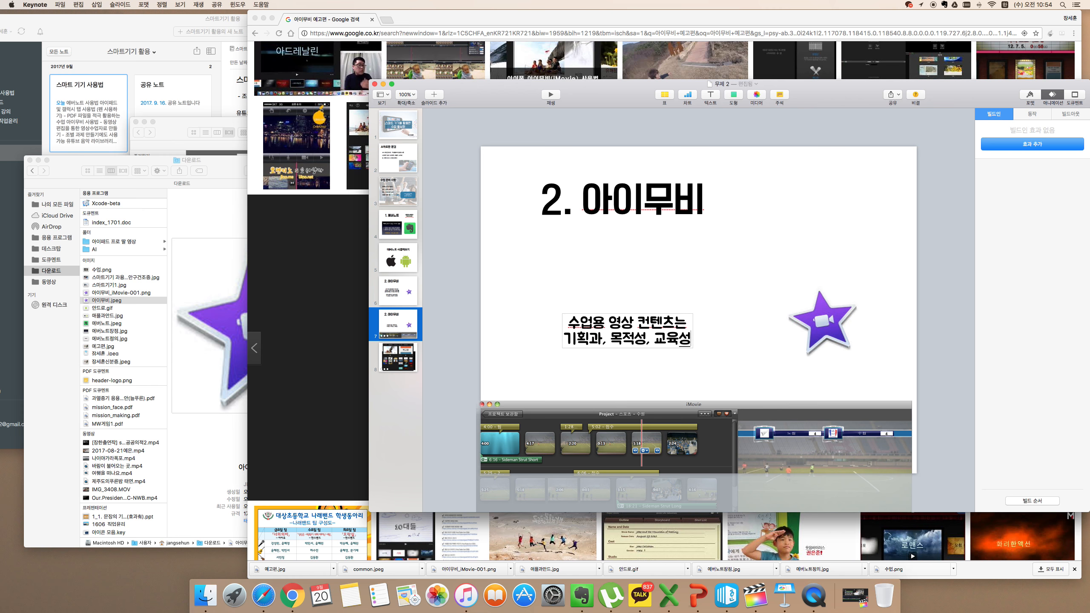
key(Return)
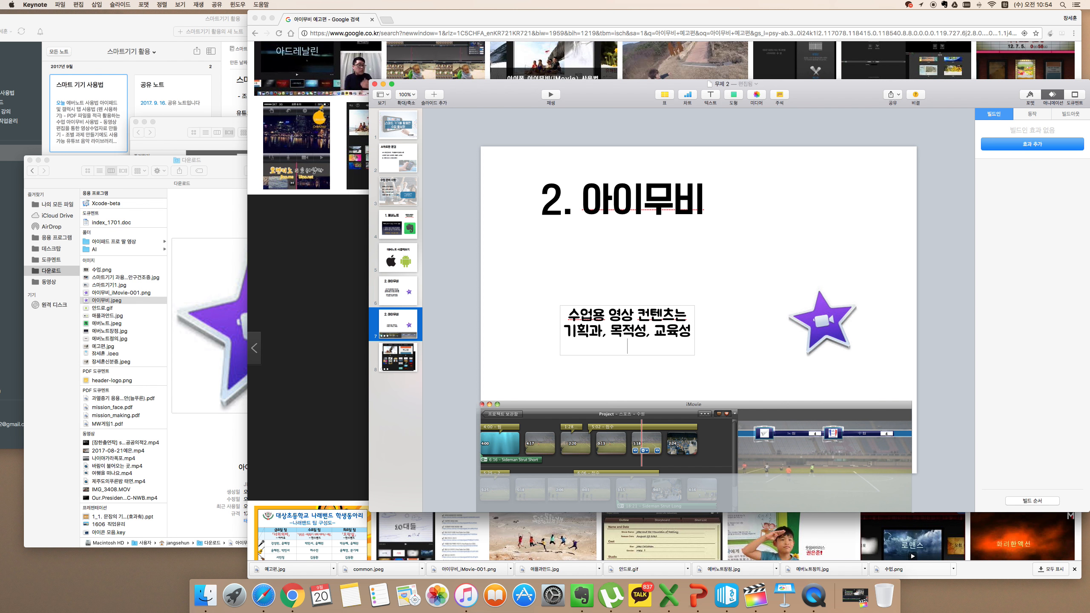
key(BackSpace)
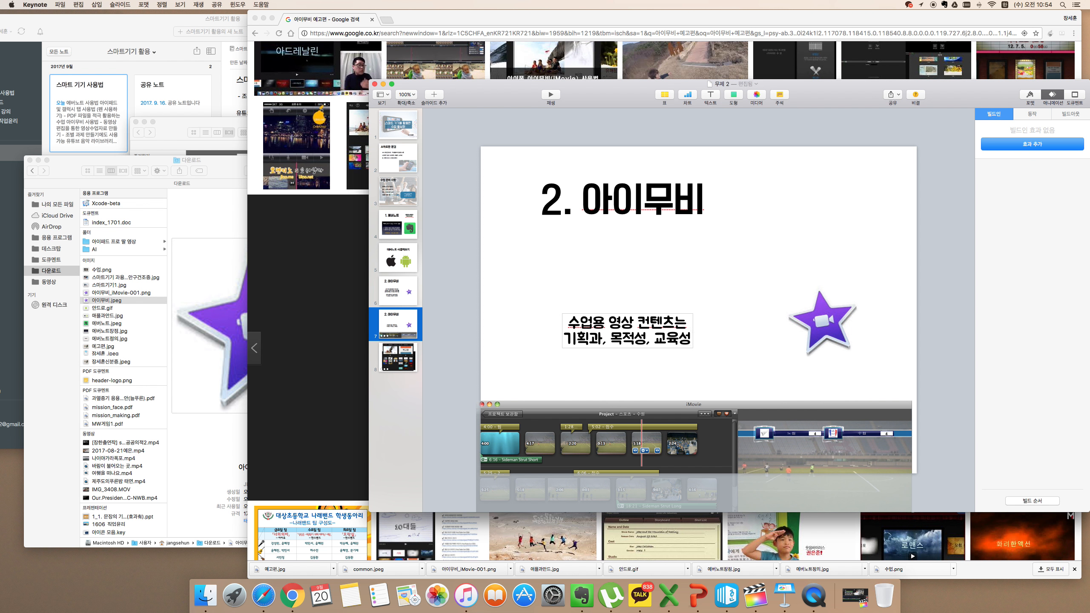
text(이)
key(Return)
text(갖추어져)
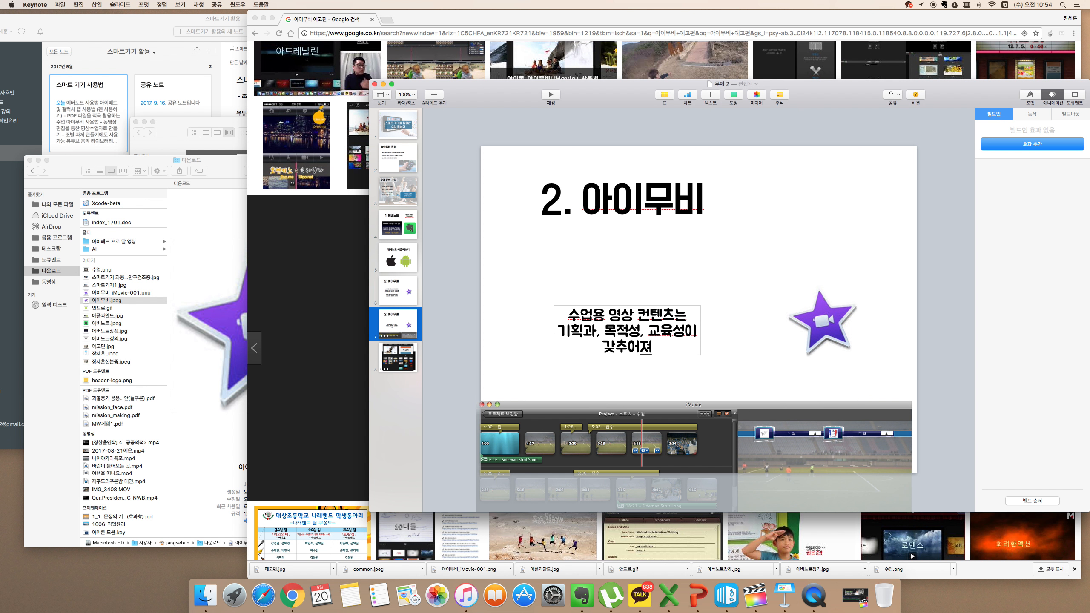
text(야한다)
key(Return)
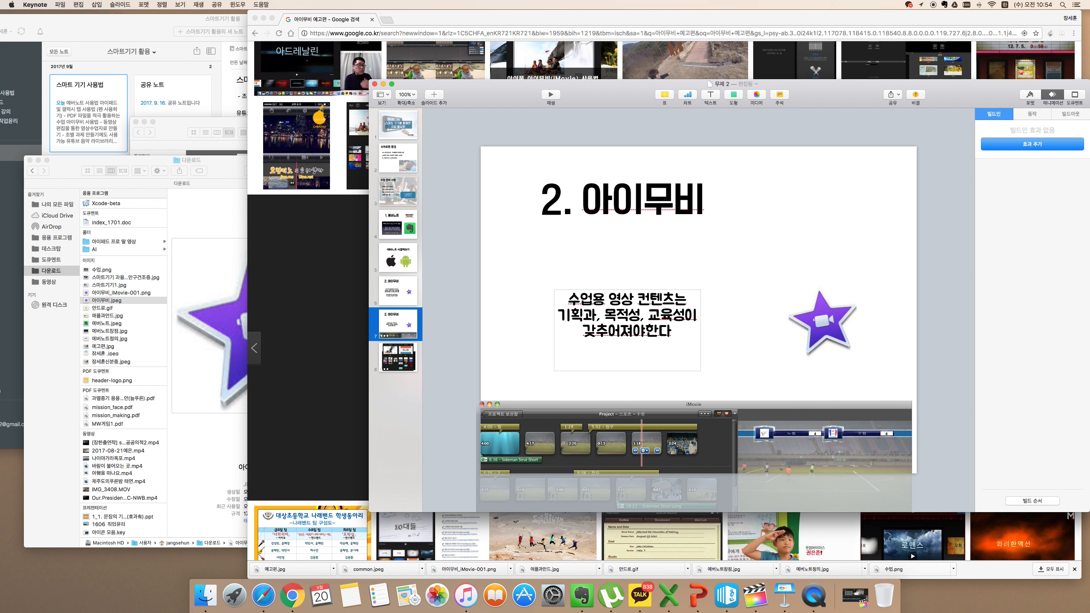
Add a second paragraph to the description reading "방향 설정과, 자료 수집 및 제작준비가 중요하다"
text(방향 설정과, 제작)
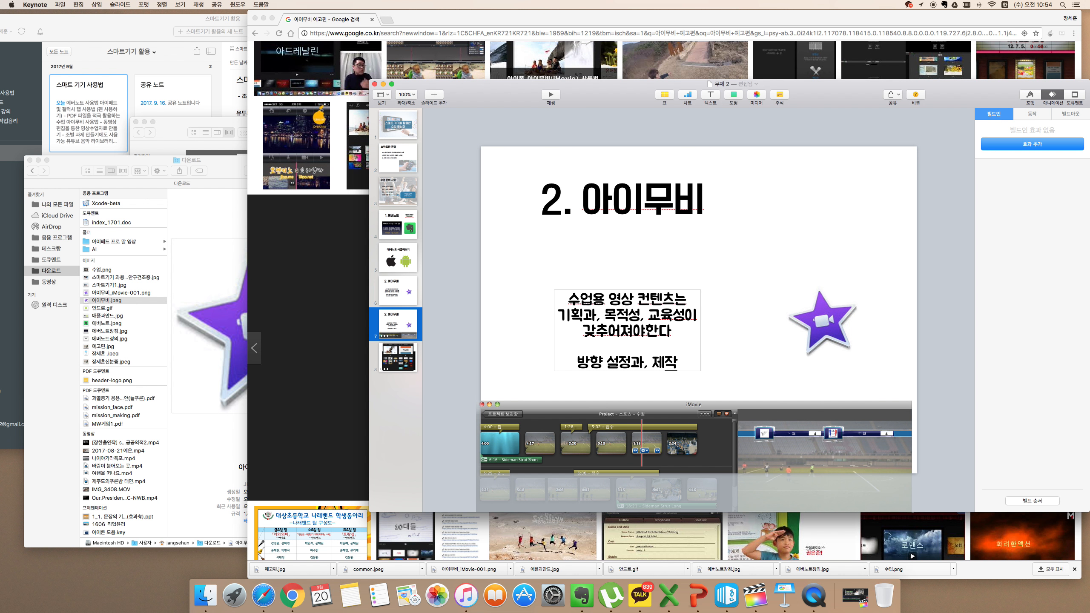
text( 및 자료)
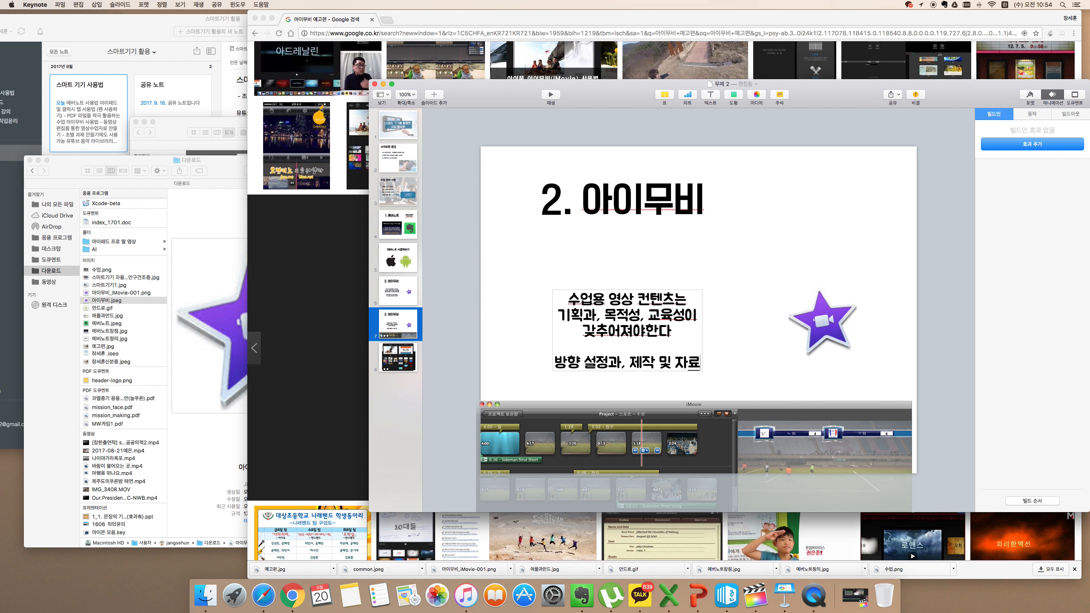
text( 수집)
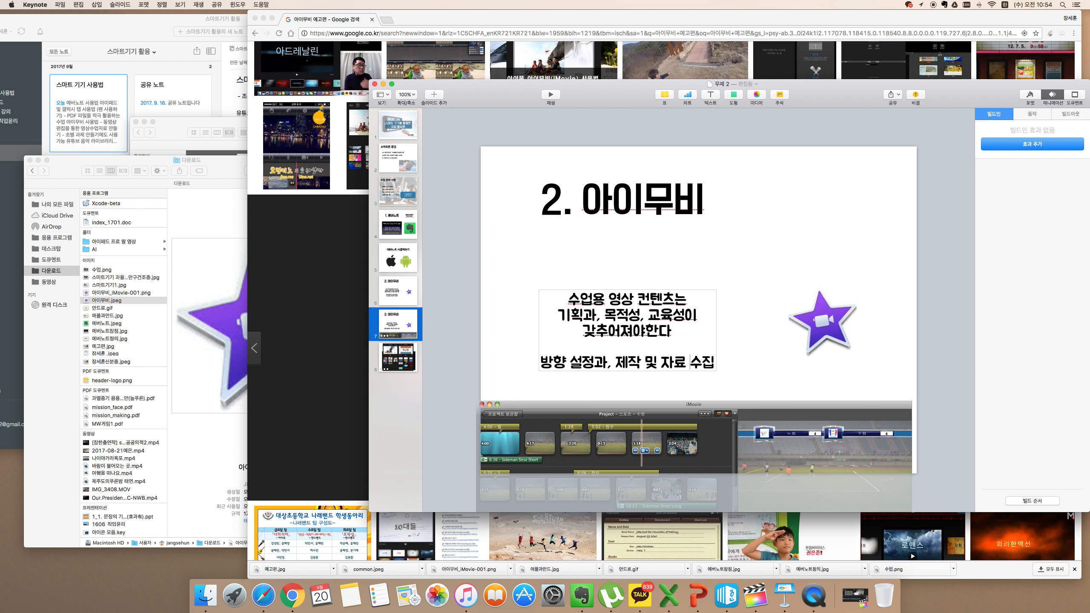
key(BackSpace)
key(BackSpace)
key(BackSpace)
key(BackSpace)
key(BackSpace)
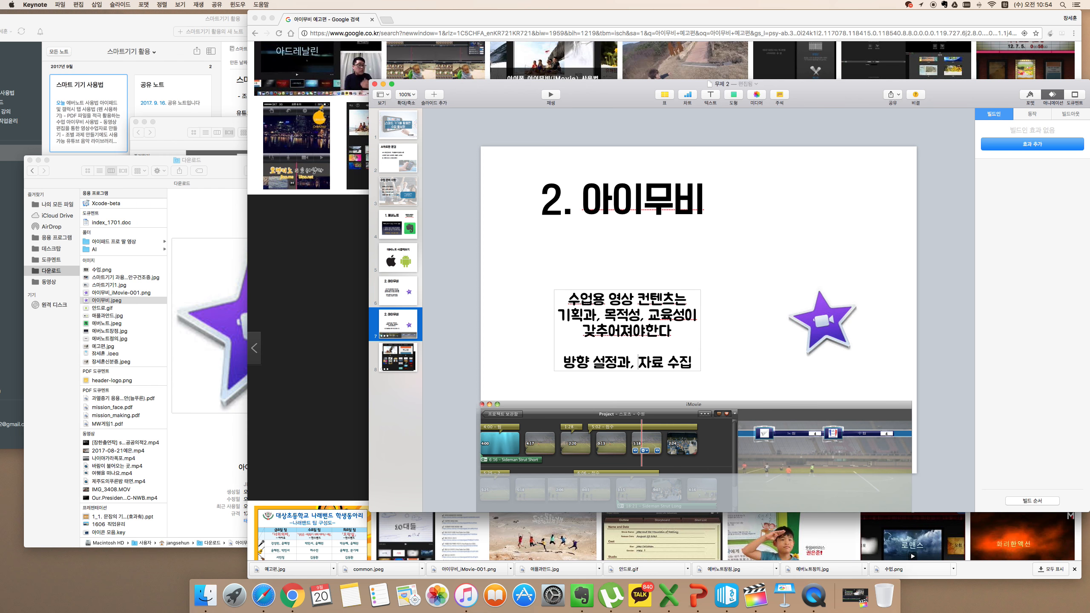
text(및 제작)
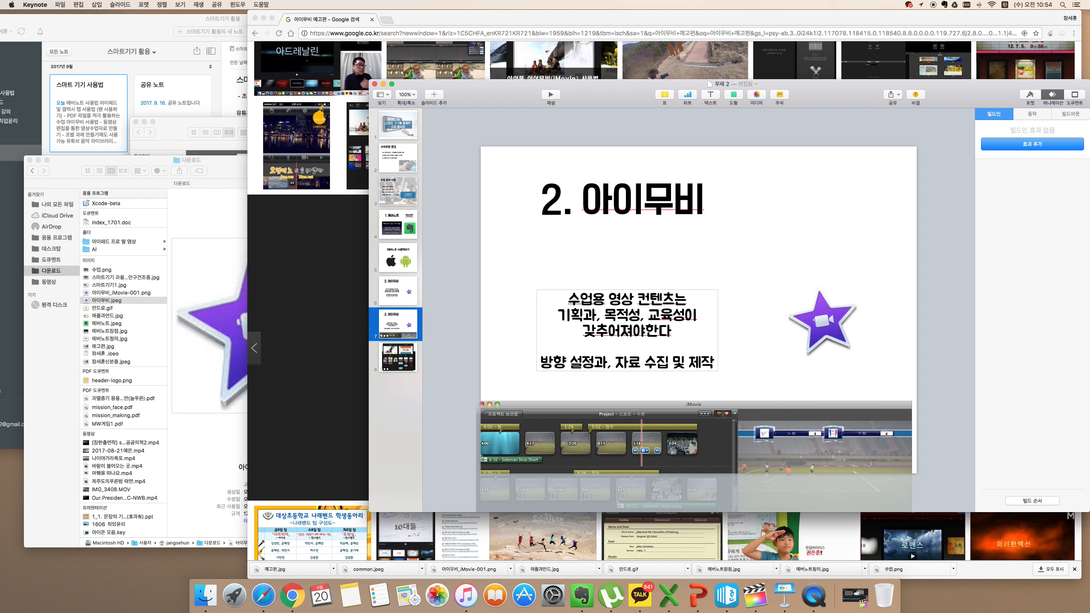
text( 준비가 중요하)
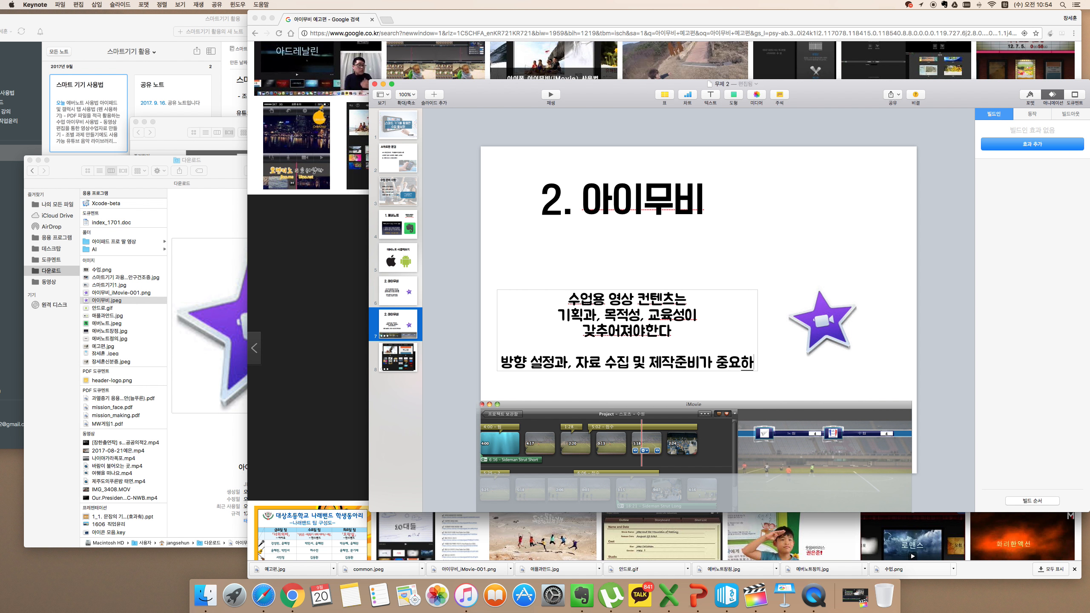
text(다)
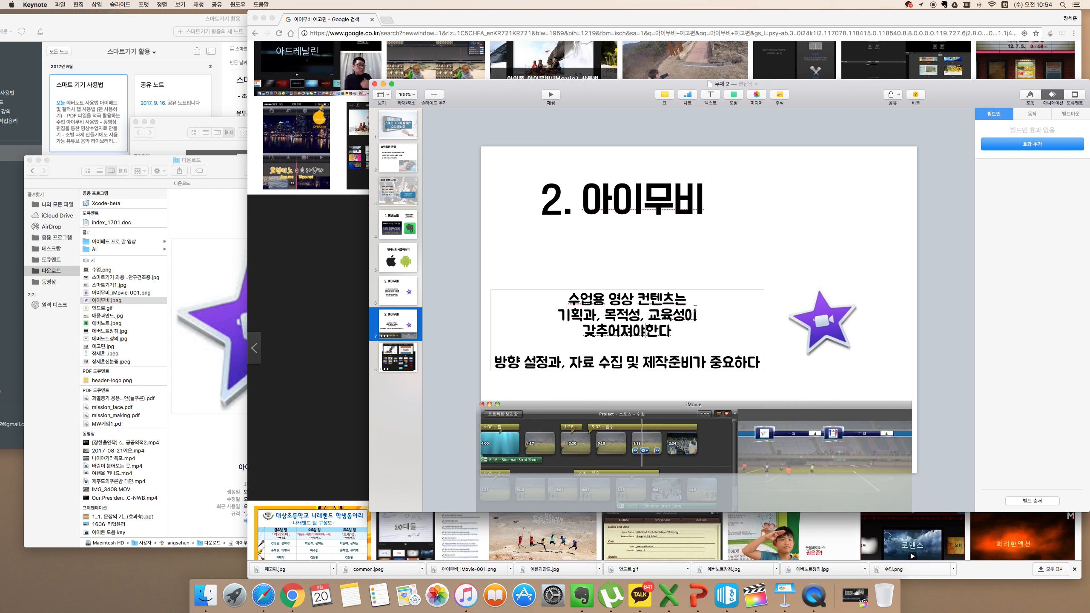
Move the description up toward the title and bring the iMovie screenshot back up over the slide, aligned with its lower edge
drag(692, 305, 697, 276)
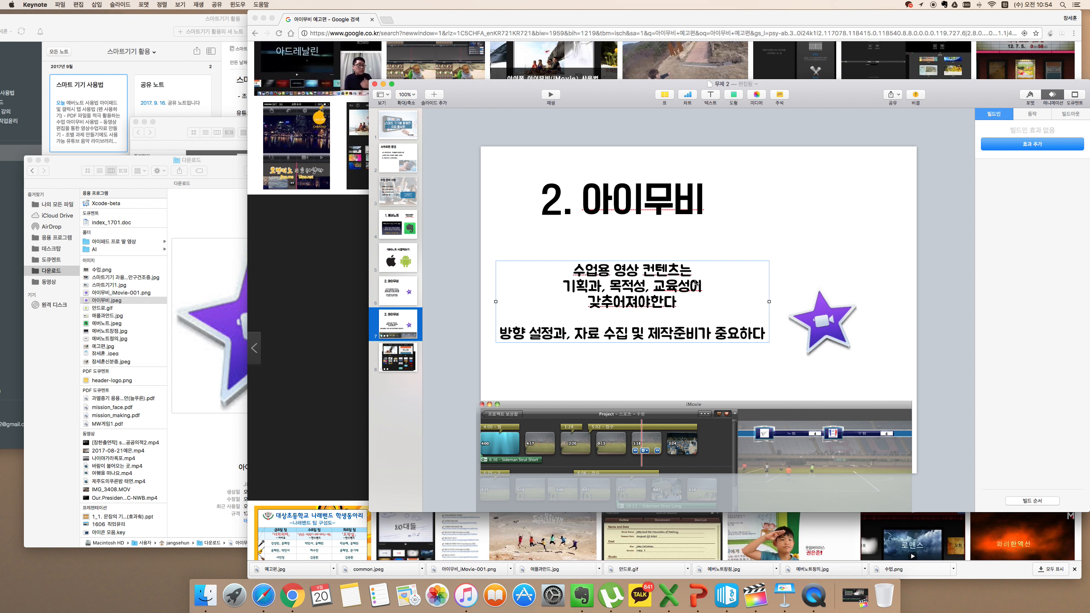
click(733, 433)
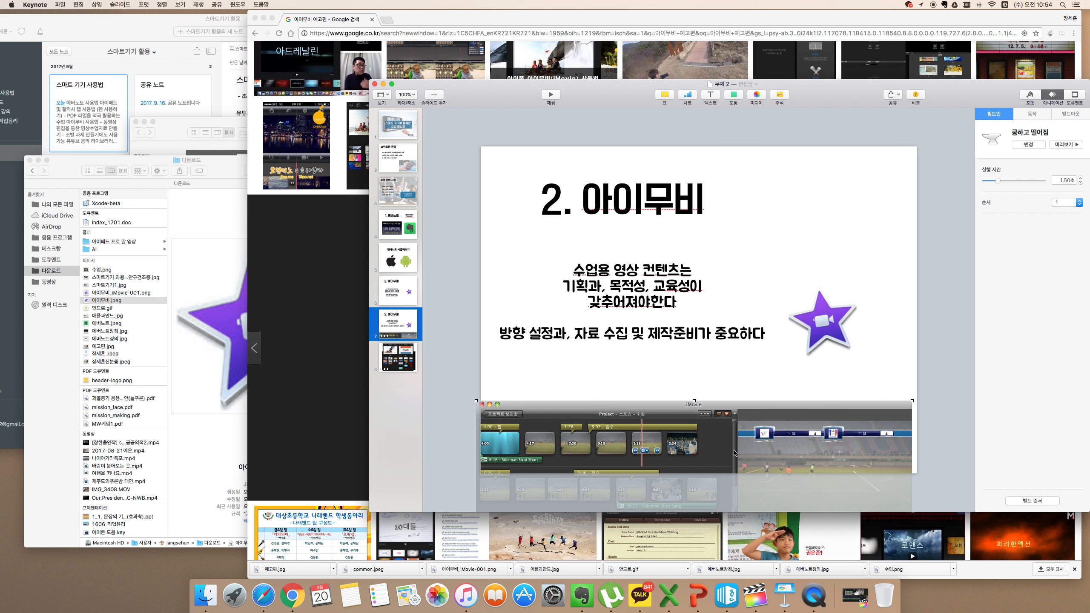
drag(735, 454, 738, 257)
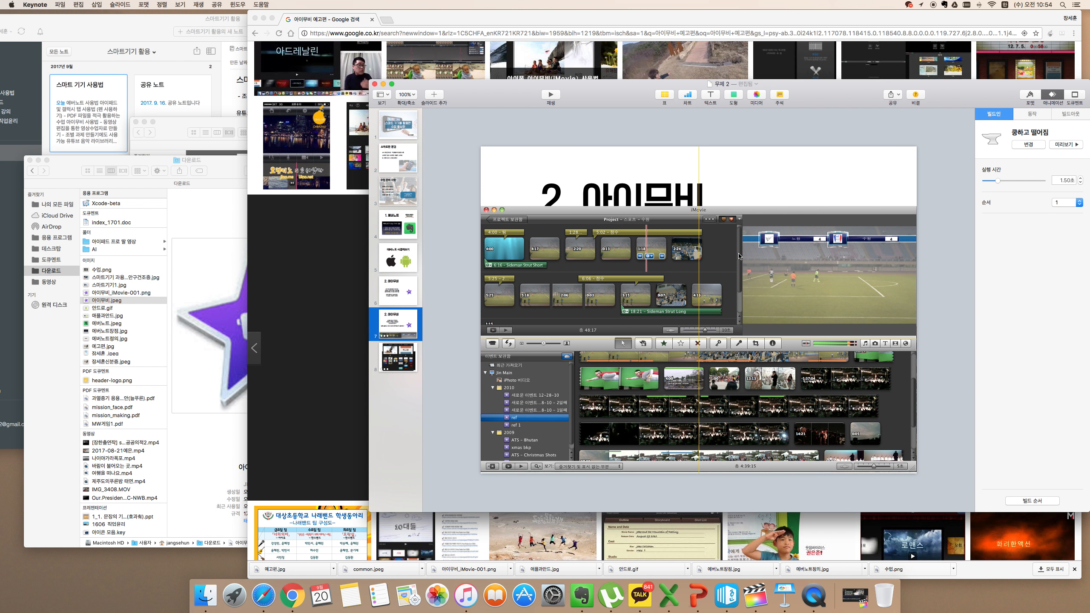
click(786, 180)
Play the slideshow from the first "2. 아이무비" slide through the 예고편 image on the "아이무비 사용해보기" slide, and exit it
click(404, 291)
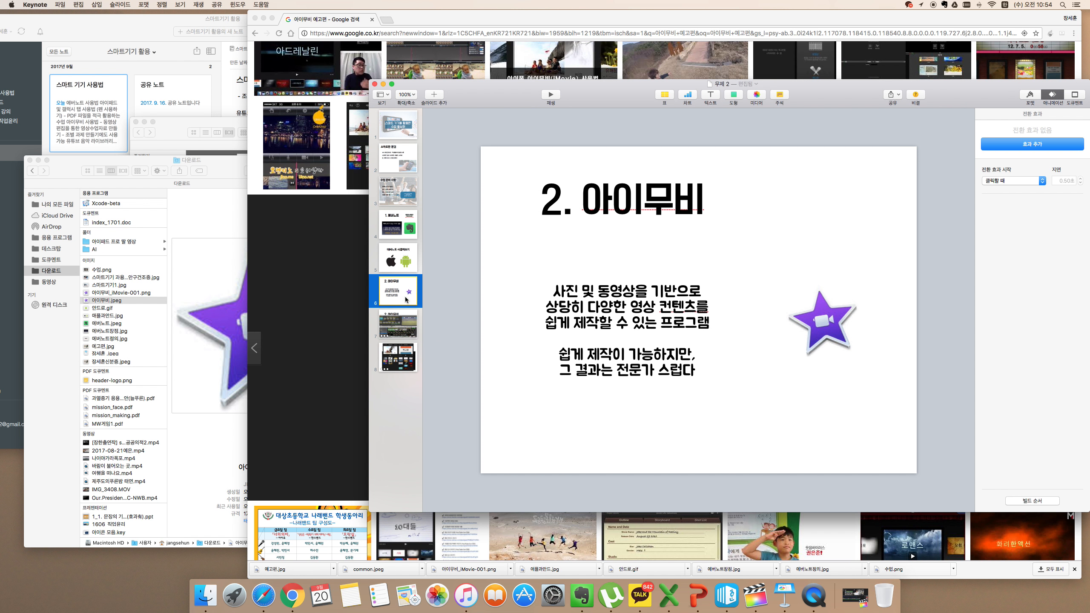
click(402, 326)
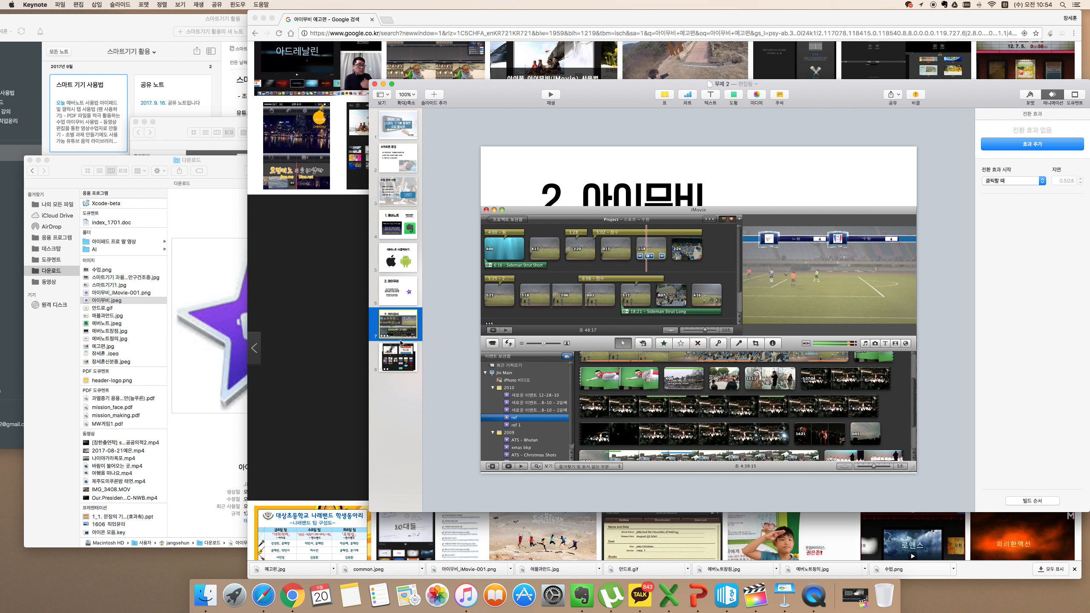
click(400, 355)
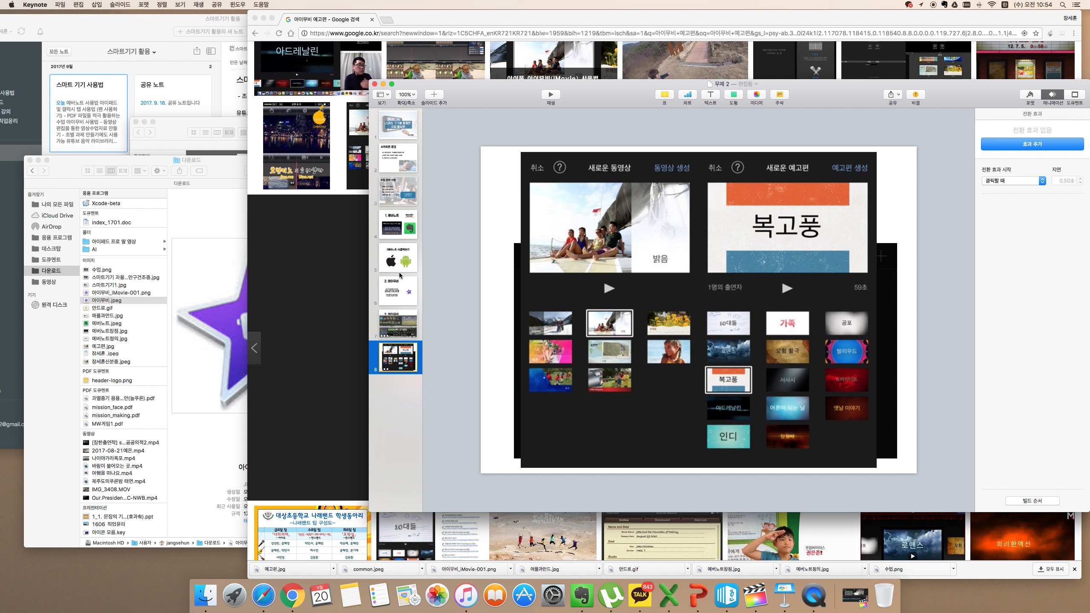
click(397, 300)
click(551, 94)
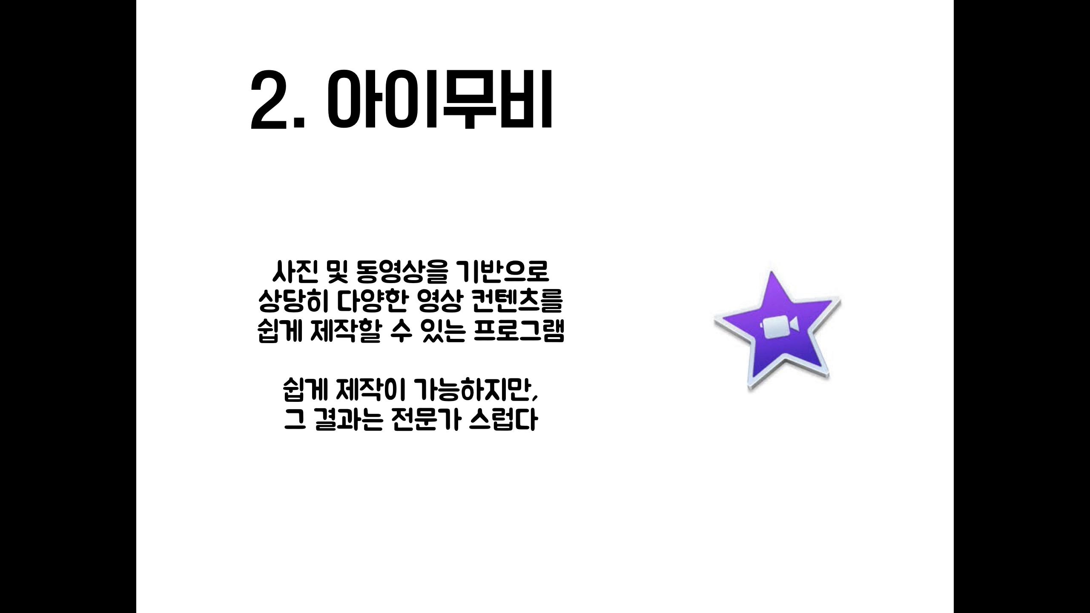
key(Right)
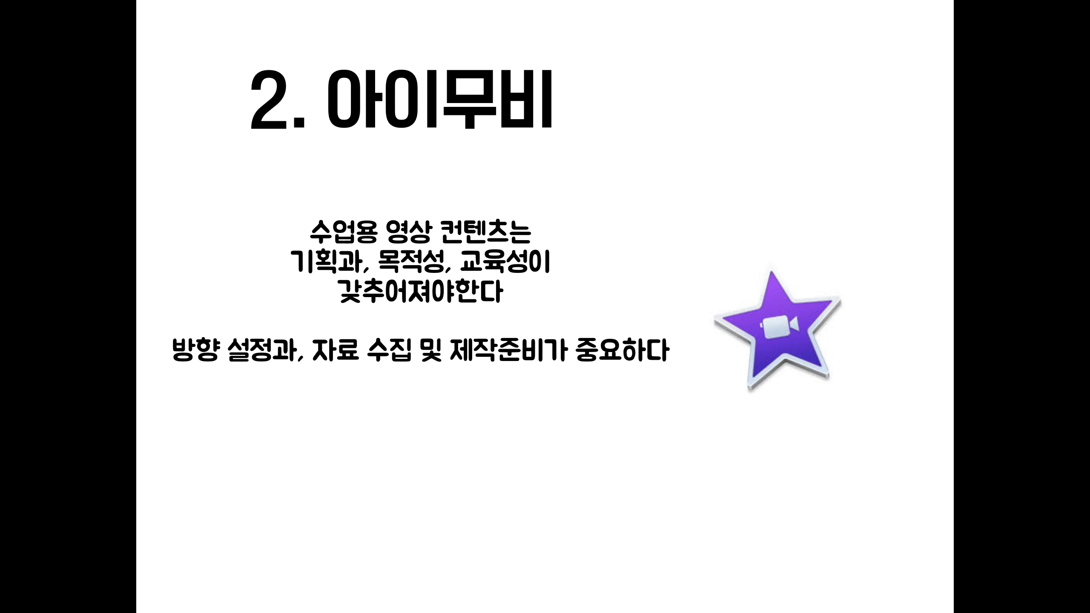
key(Right)
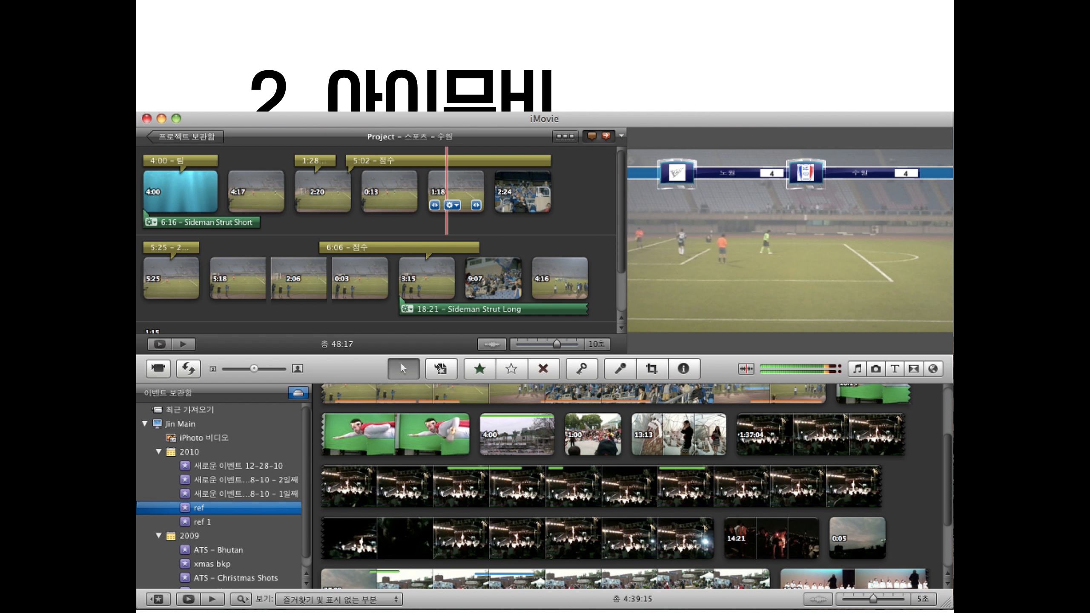
key(Right)
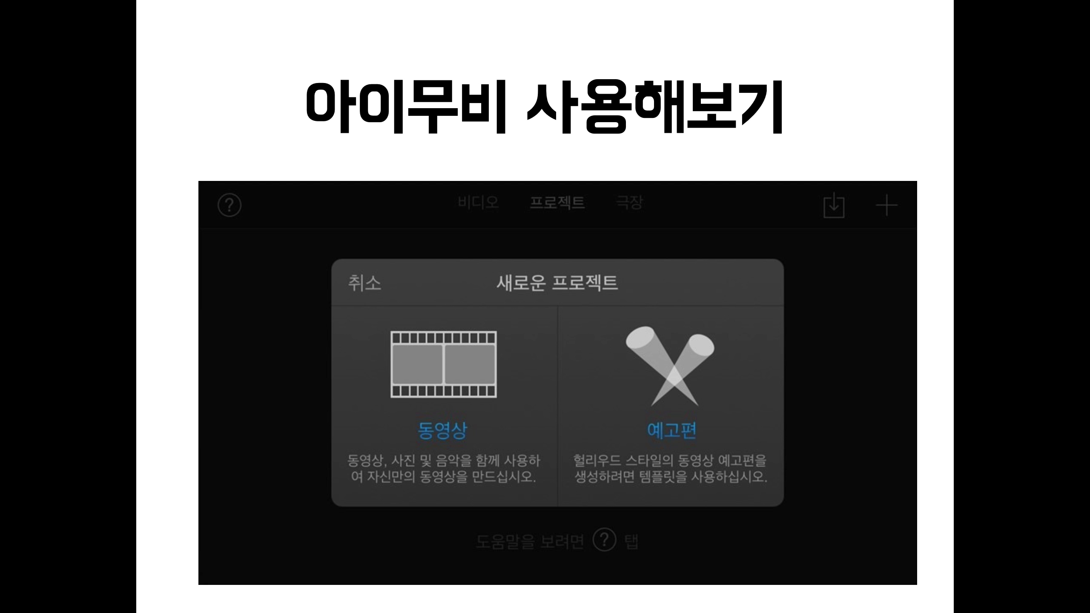
key(Right)
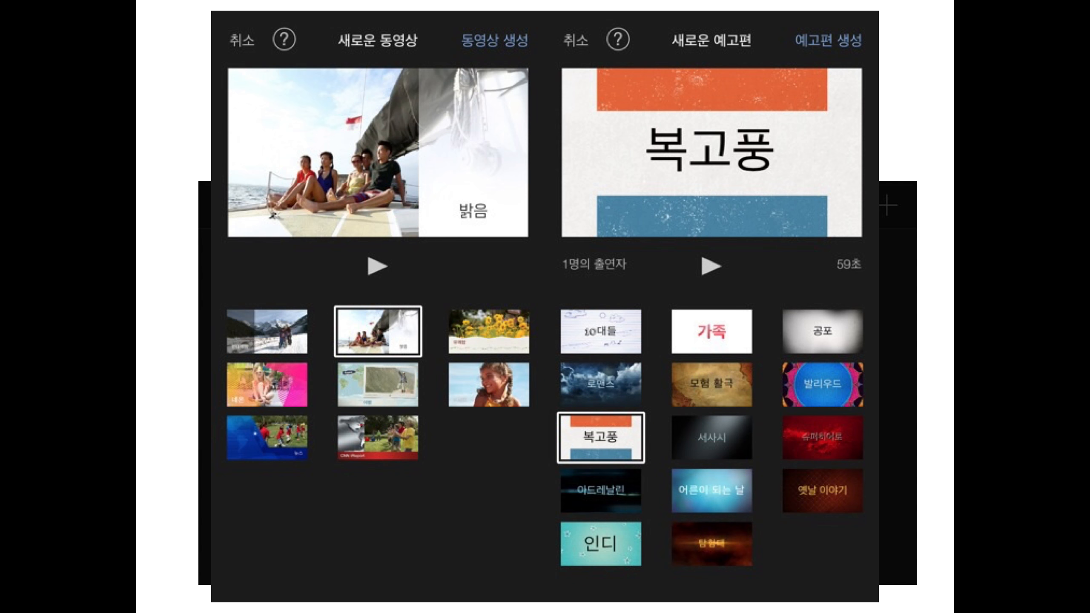
key(Escape)
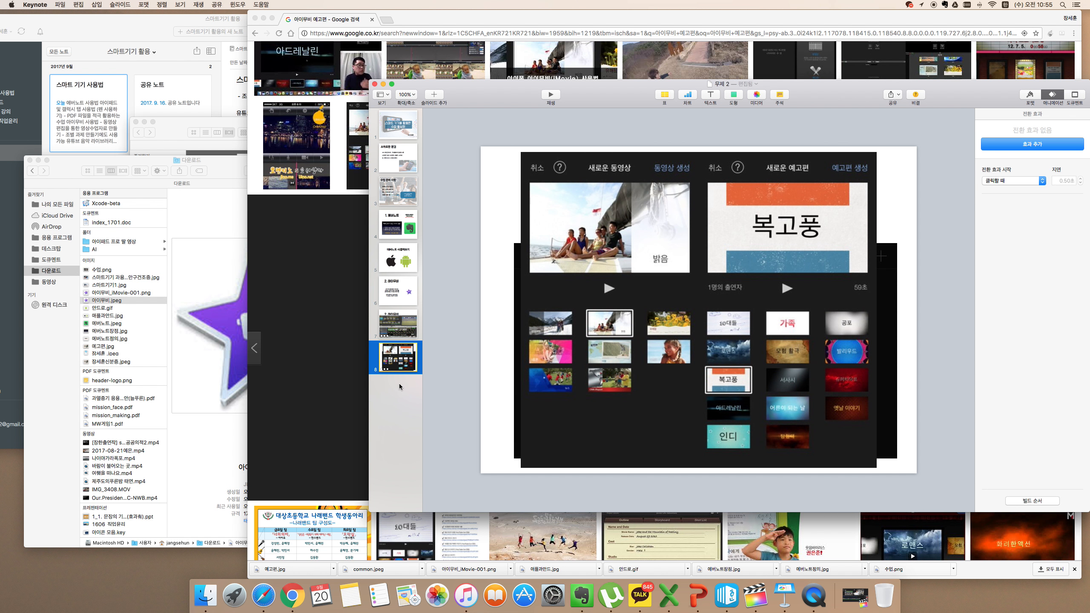
Add a centred-title slide after the last slide and enter "아이무비 실습" as its title
click(434, 95)
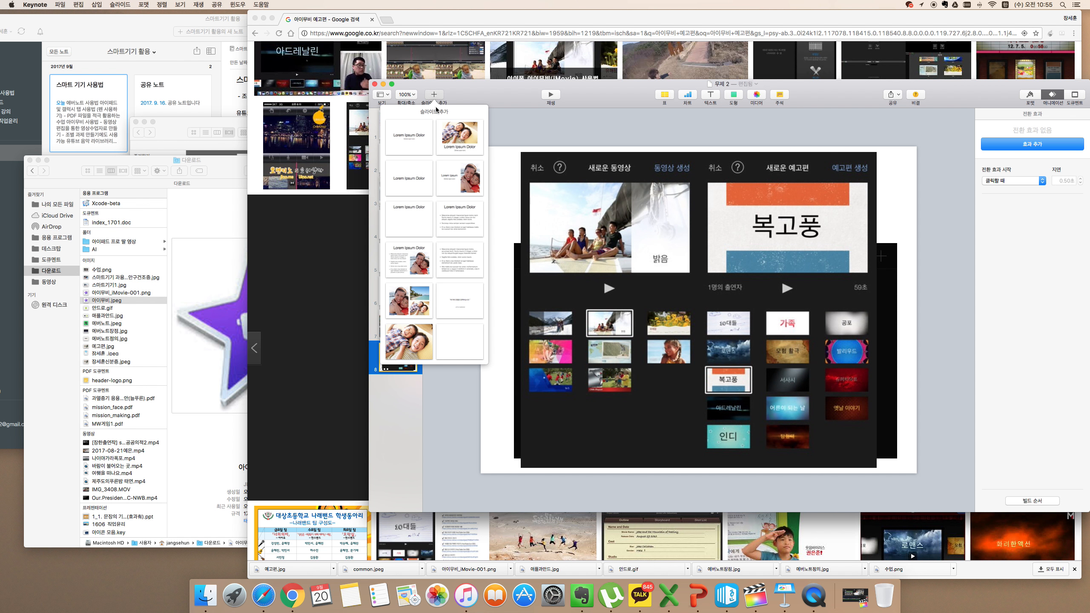
click(415, 188)
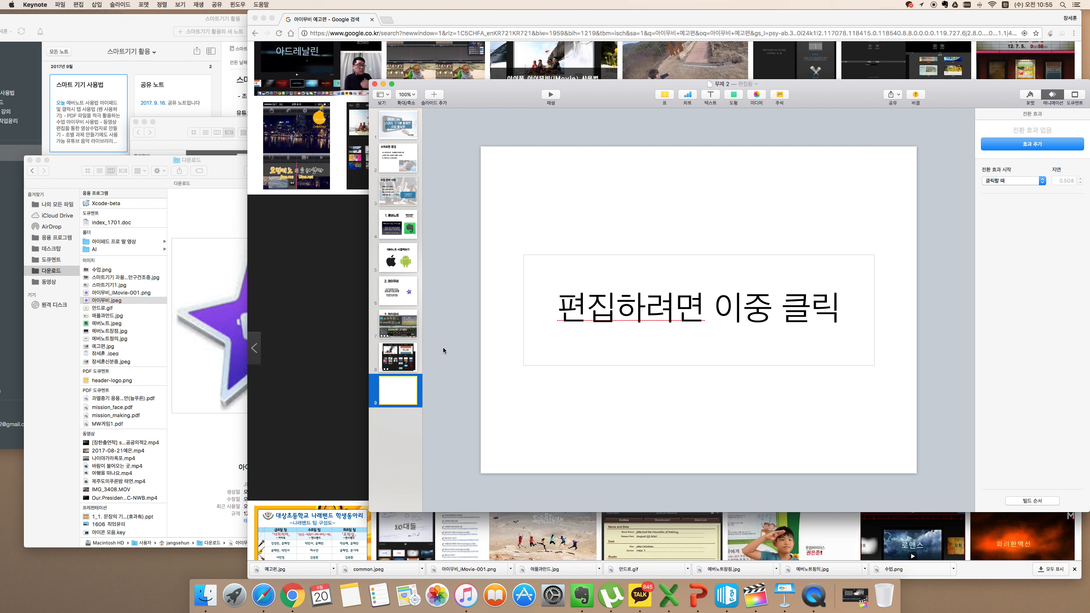
click(416, 356)
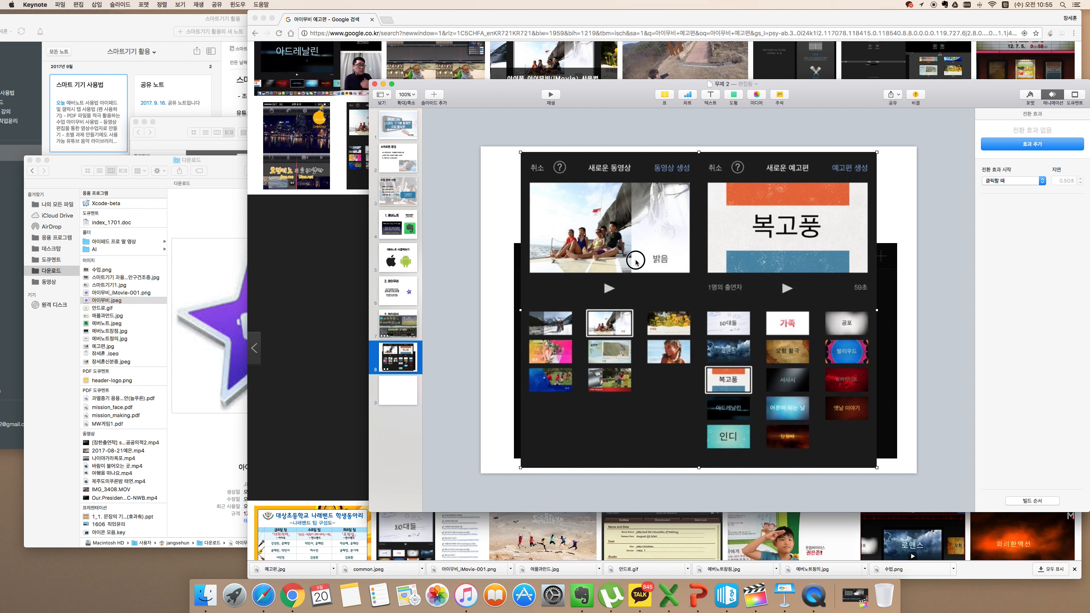
drag(637, 260, 659, 246)
click(404, 390)
double_click(651, 307)
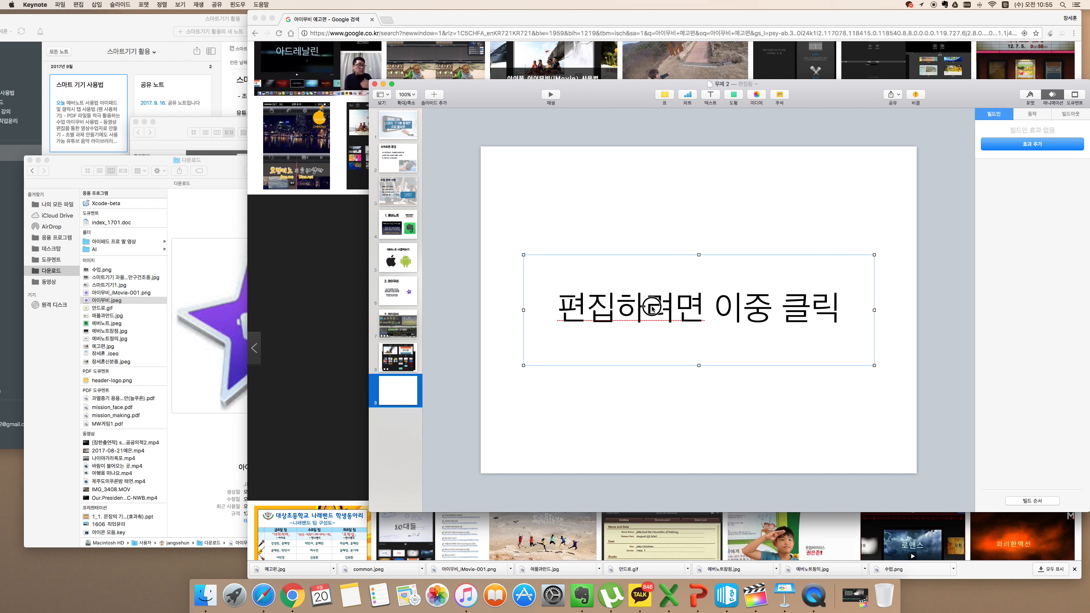
text(아이무비 실)
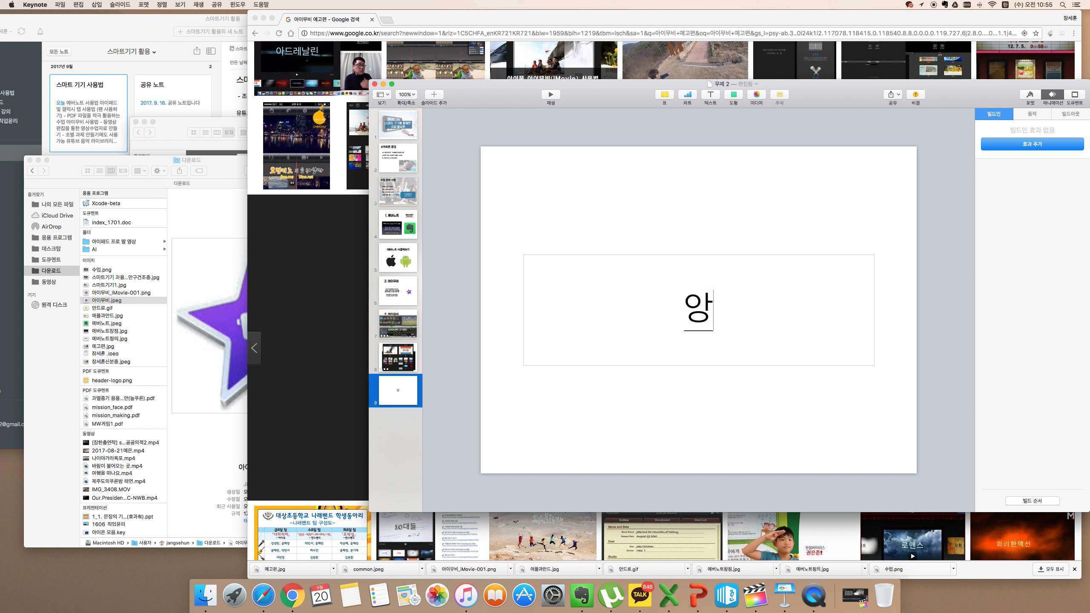
text(습)
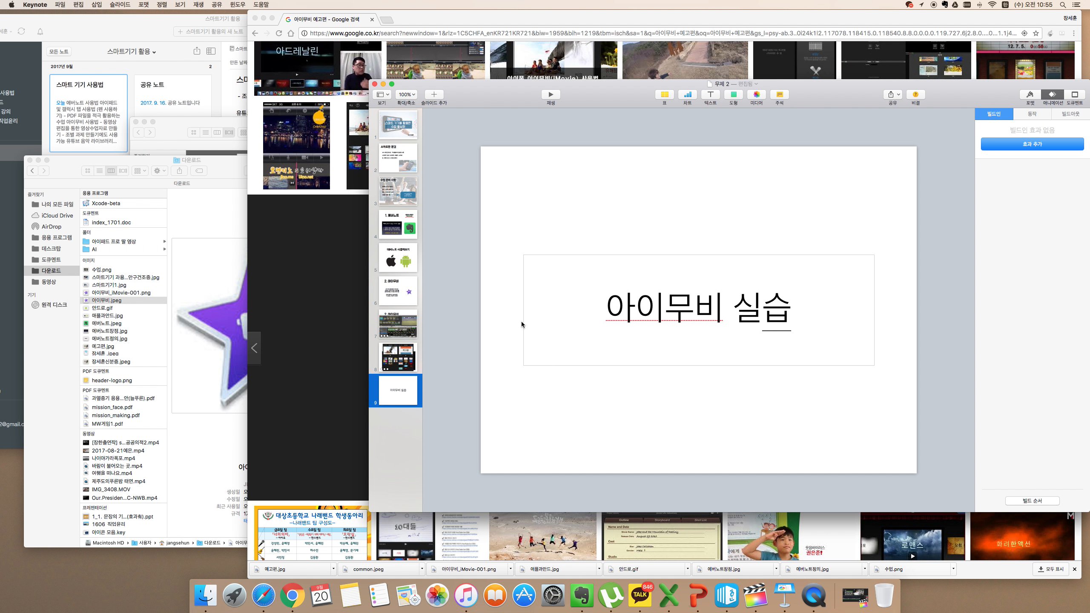
Move the iMovie screenshot down on the "아이무비 사용해보기" slide and change its title to "아이무비 환경 살펴보기"
click(413, 362)
drag(579, 298, 579, 378)
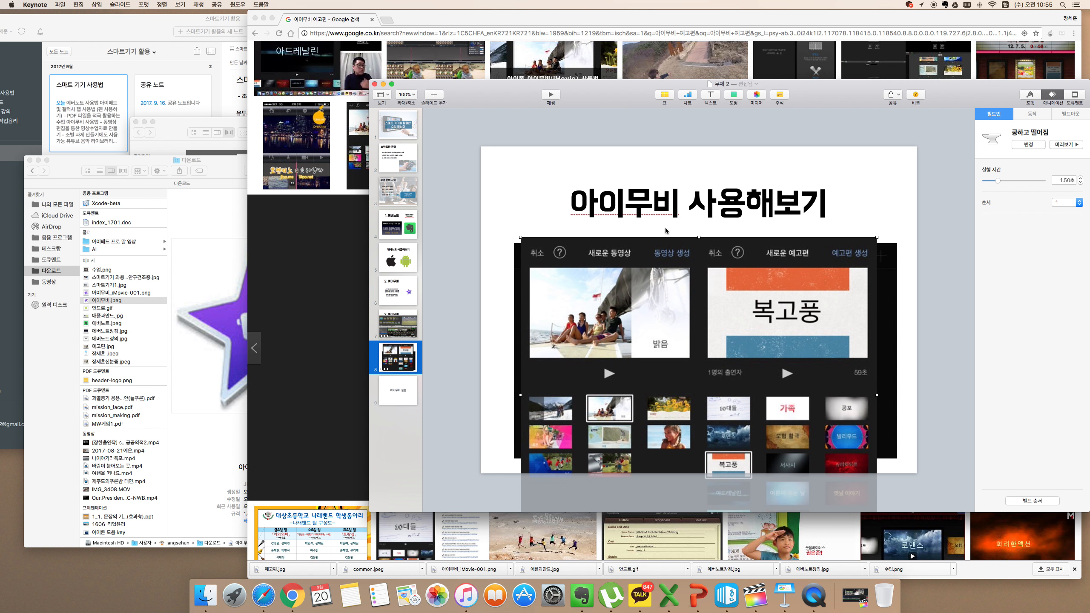
click(676, 215)
double_click(721, 204)
drag(691, 210, 819, 217)
text(환경)
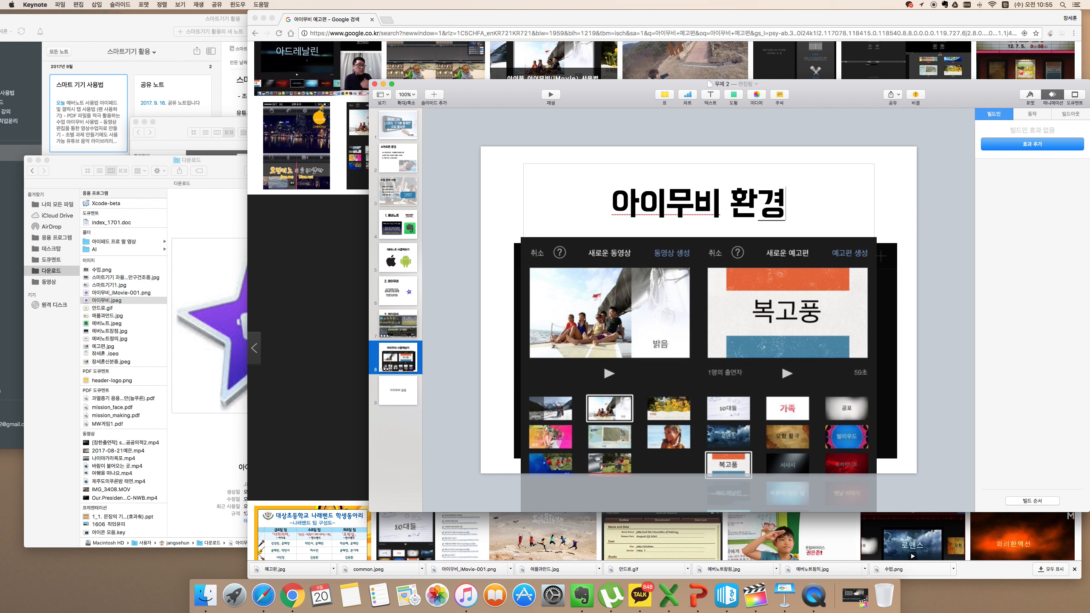
text( 살펴보기)
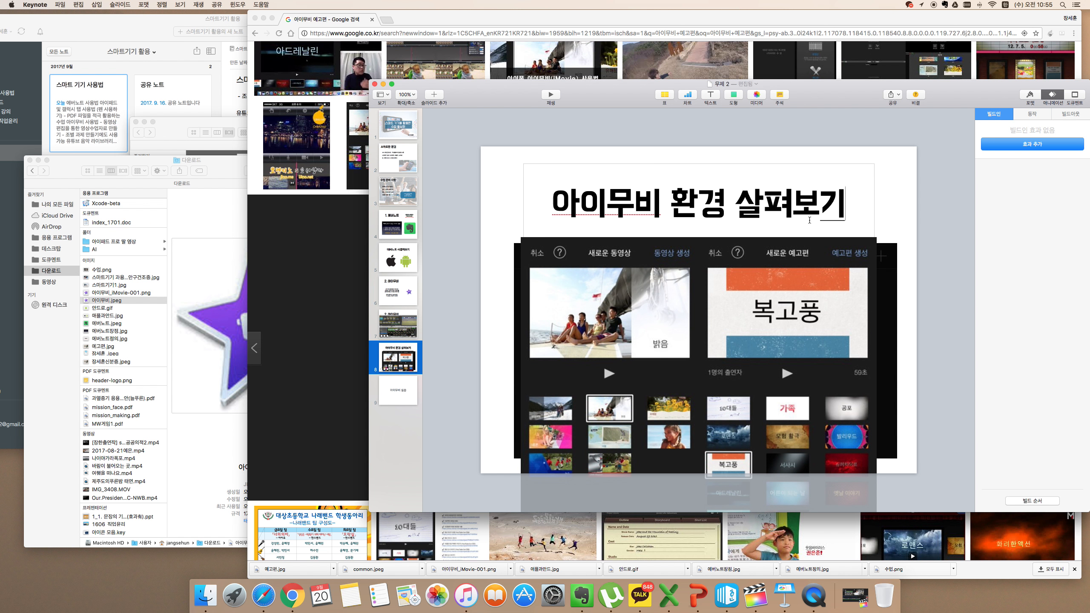
Format the title word "아이무비" as 110 pt red text and move the iMovie screenshot back up over the title
drag(666, 201, 565, 202)
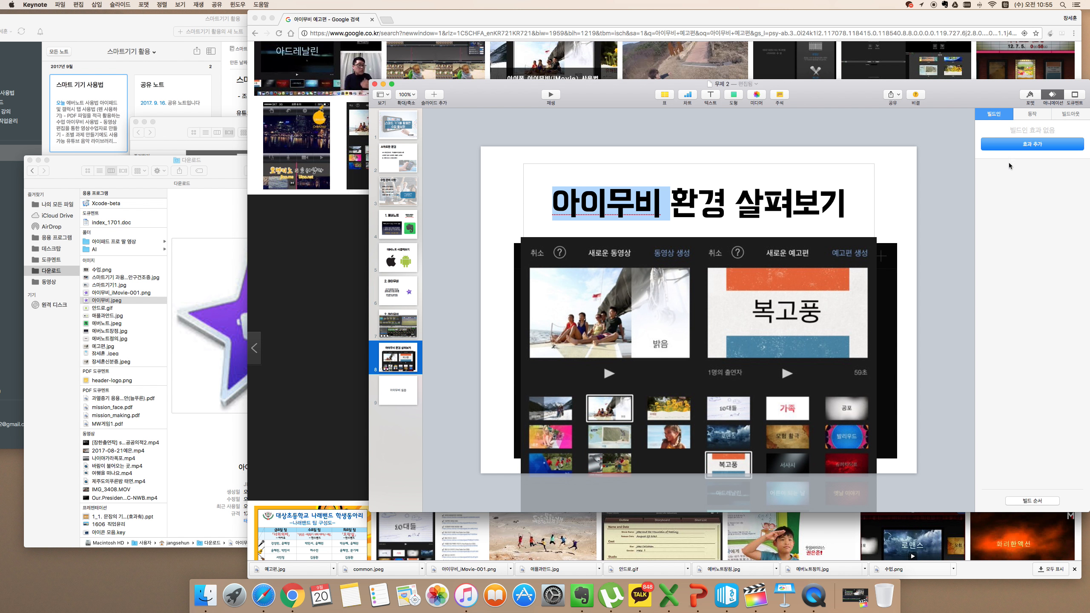
click(1030, 96)
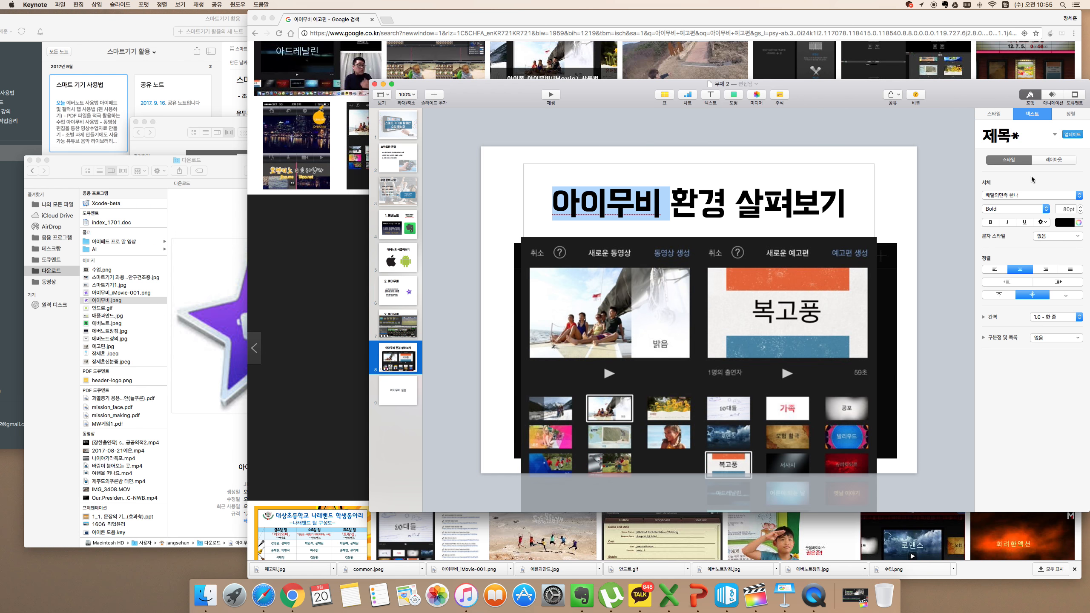
click(1067, 209)
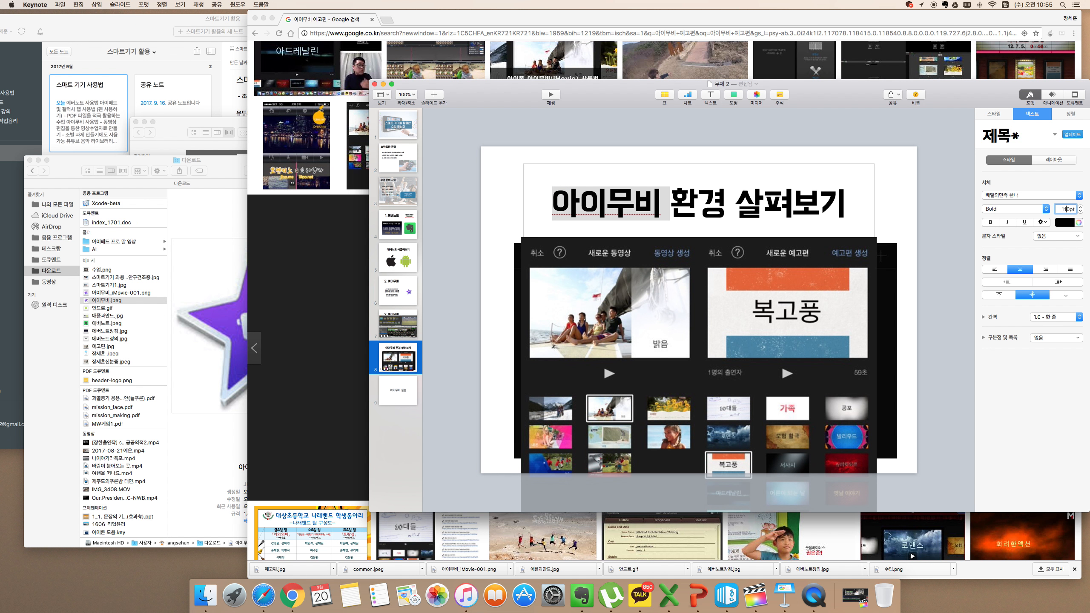
text(110)
key(Return)
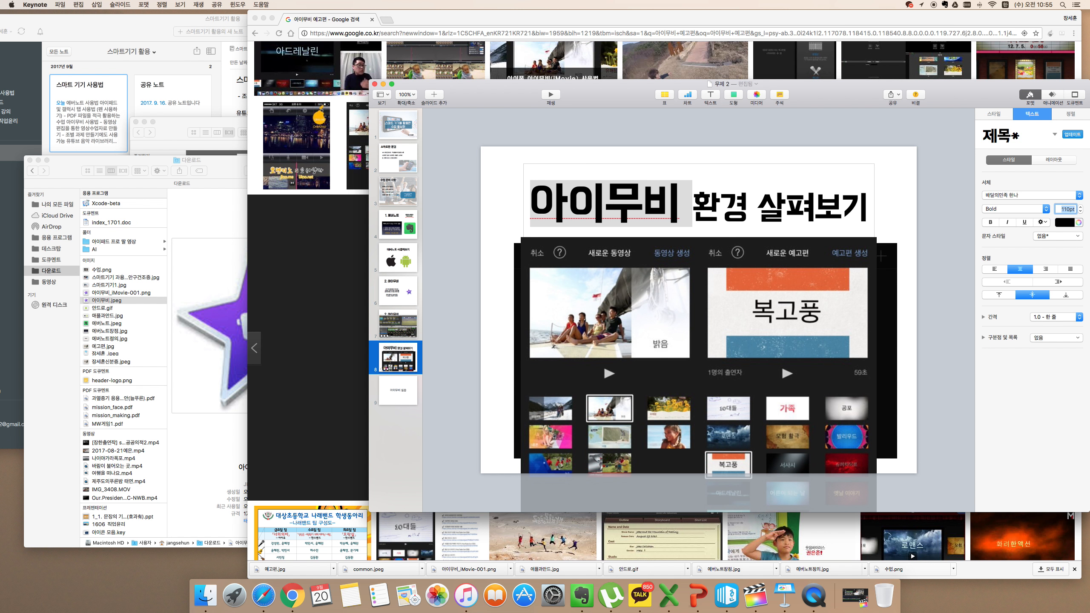
click(1072, 225)
click(1057, 239)
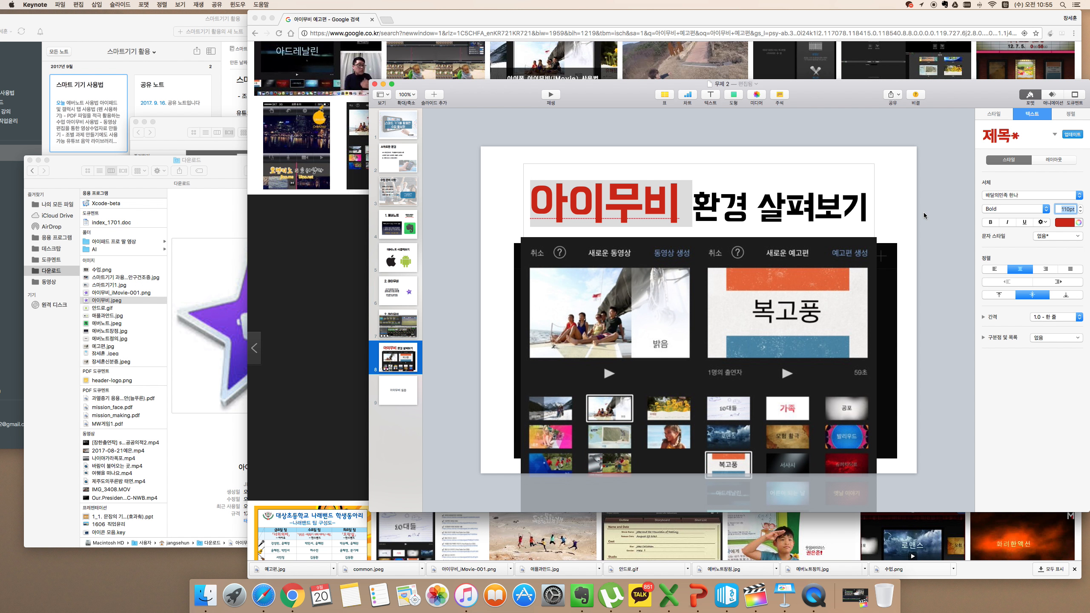
click(936, 232)
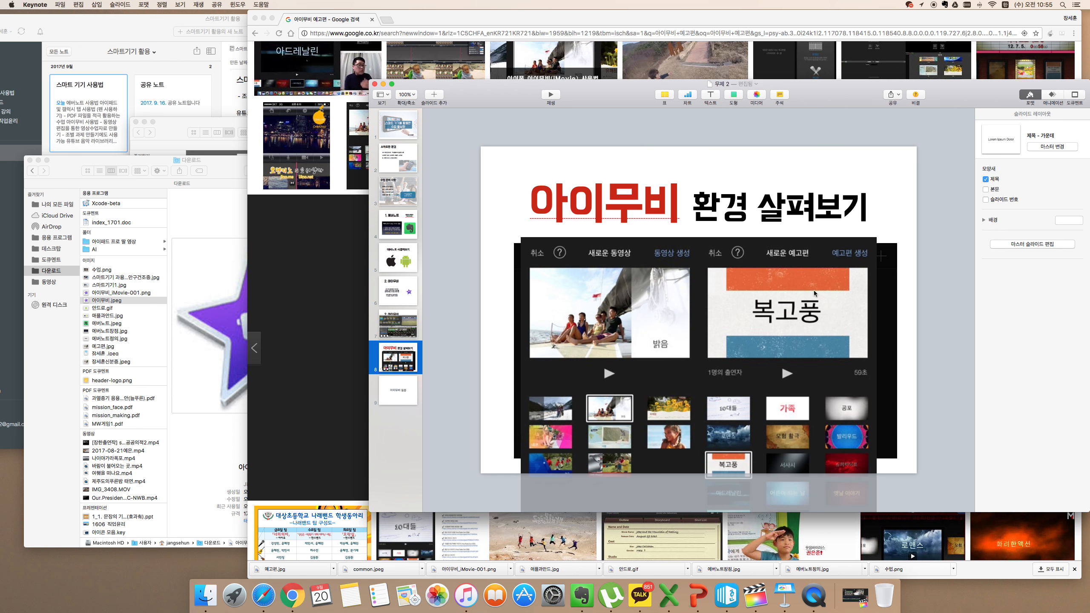
drag(815, 293, 814, 226)
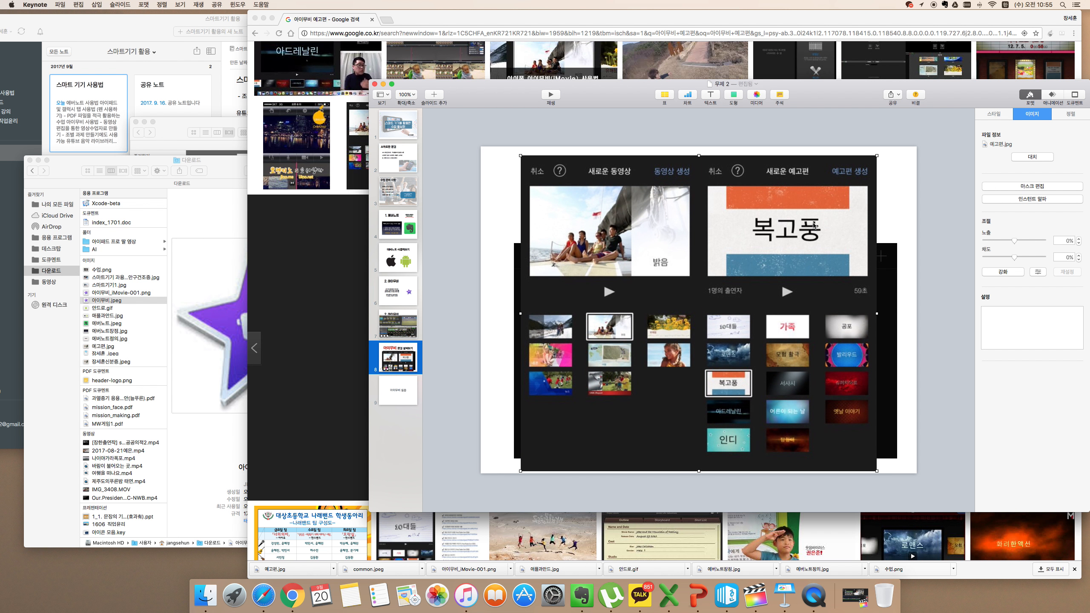
Copy the three iMovie slides and paste them after the "아이무비 실습" slide
click(405, 401)
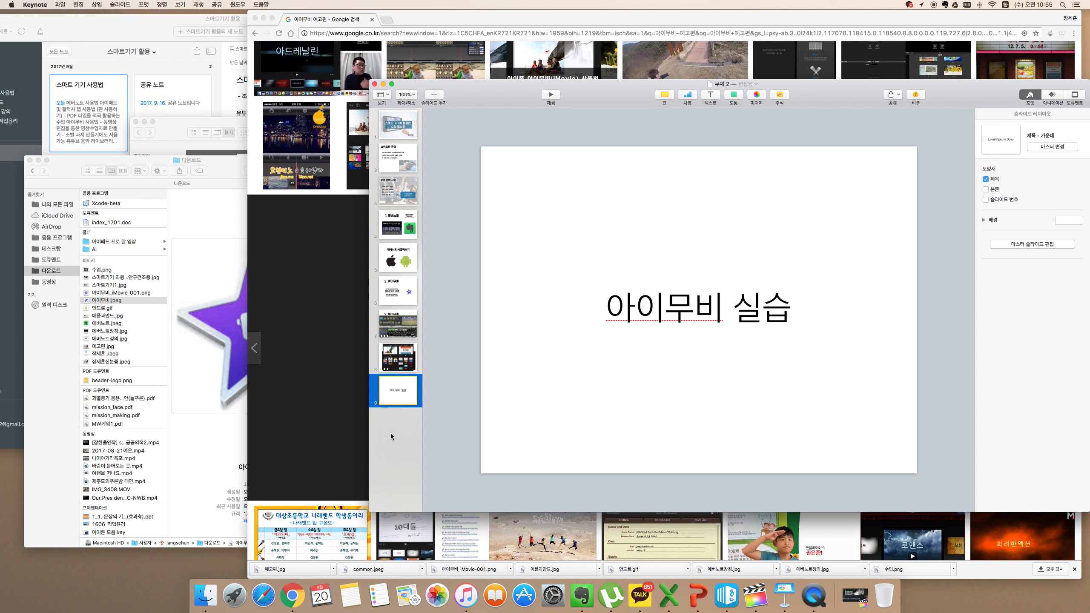
drag(405, 422, 399, 291)
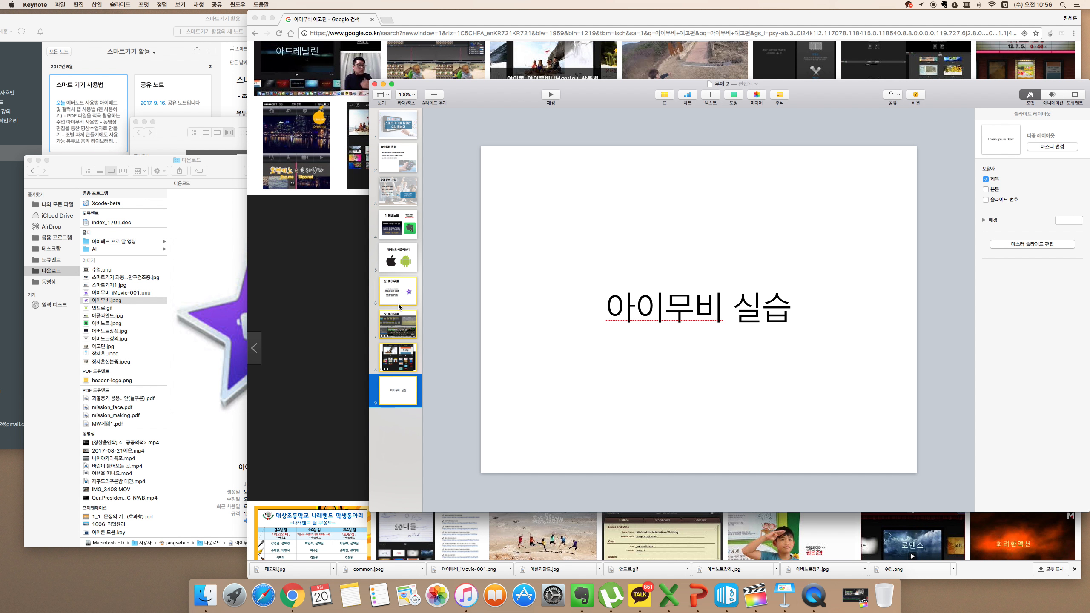
right_click(399, 307)
click(407, 392)
click(401, 425)
Change the title of the first pasted slide to "3. 리얼타임보드", checking the topic in the Evernote note
double_click(611, 208)
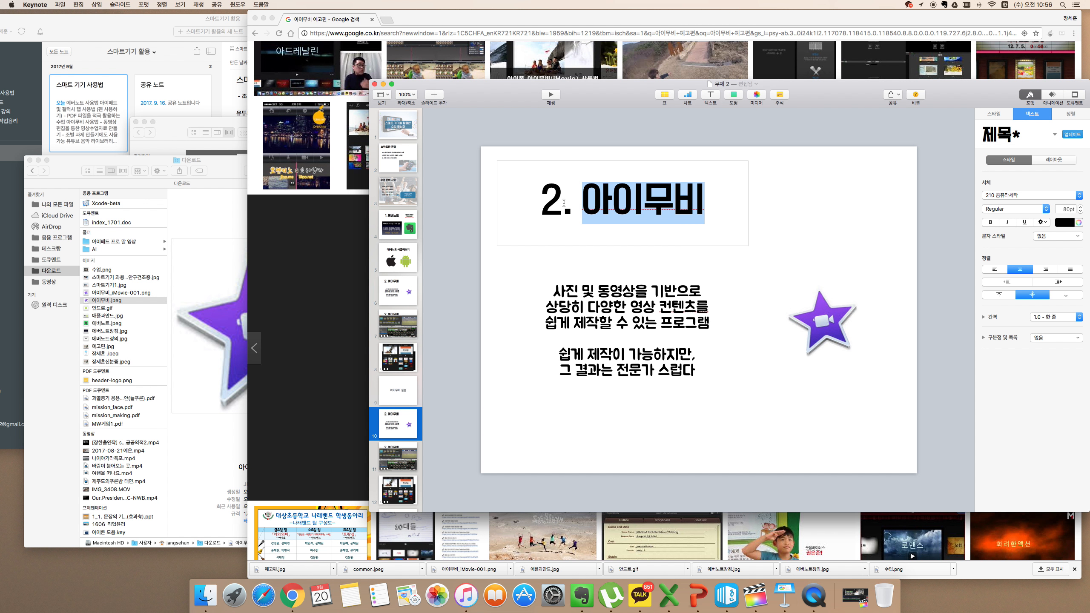
drag(563, 203, 546, 204)
text(3)
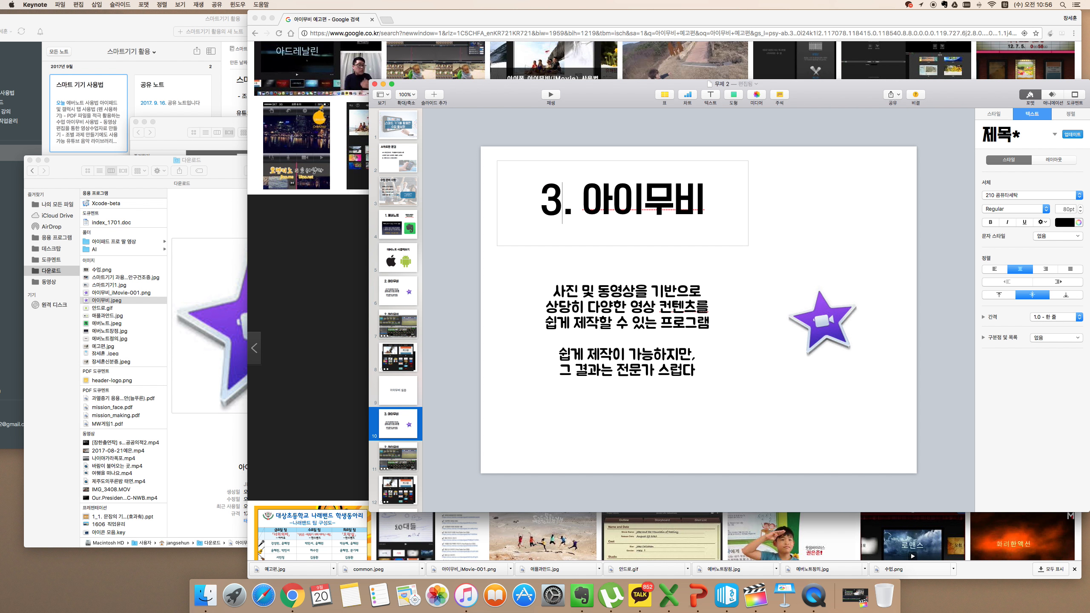
click(216, 97)
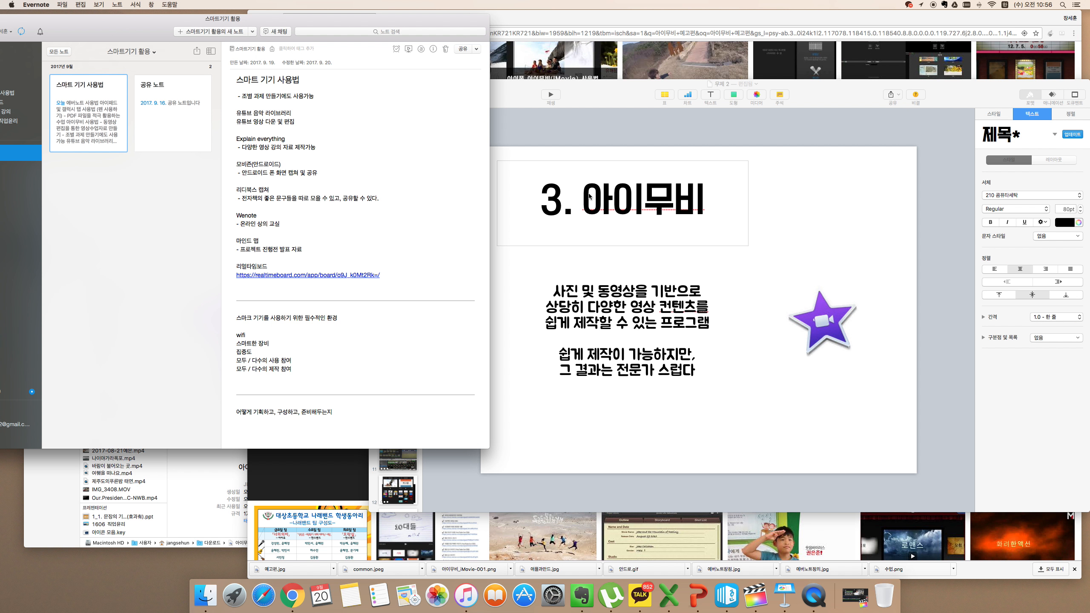
click(589, 196)
drag(589, 197, 705, 205)
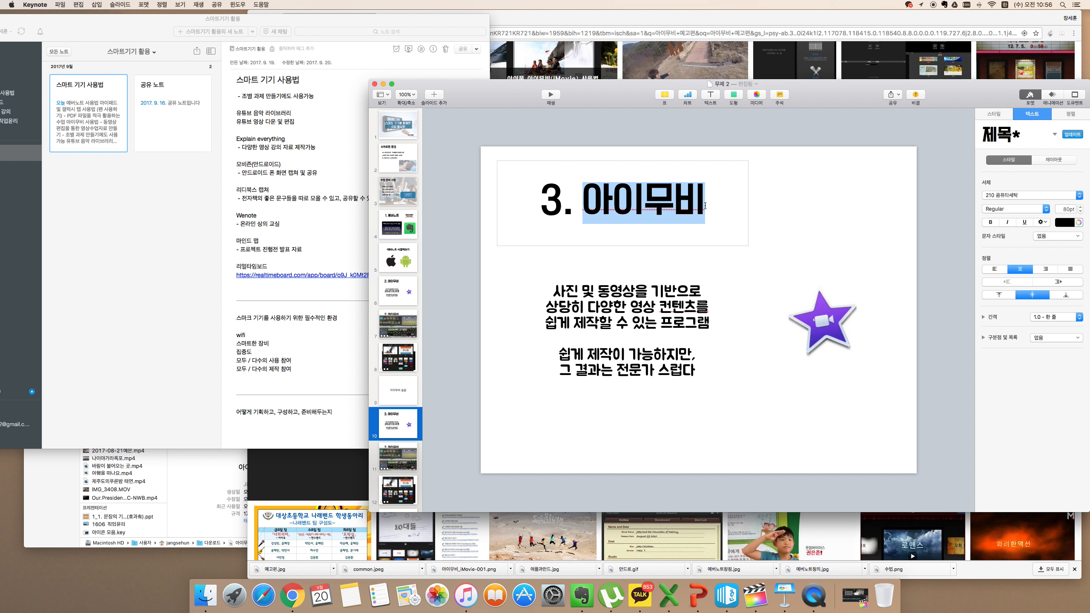
text(리얼타임보드)
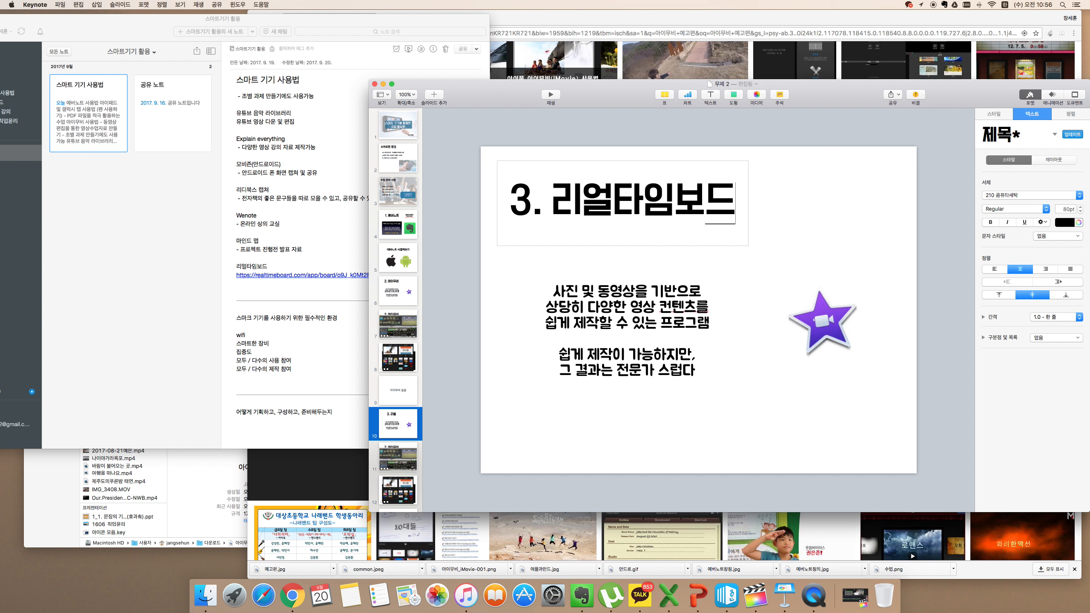
Switch to Chrome, replace the old image search with a new tab, and search Google for "리얼타임 보드"
click(629, 299)
click(640, 21)
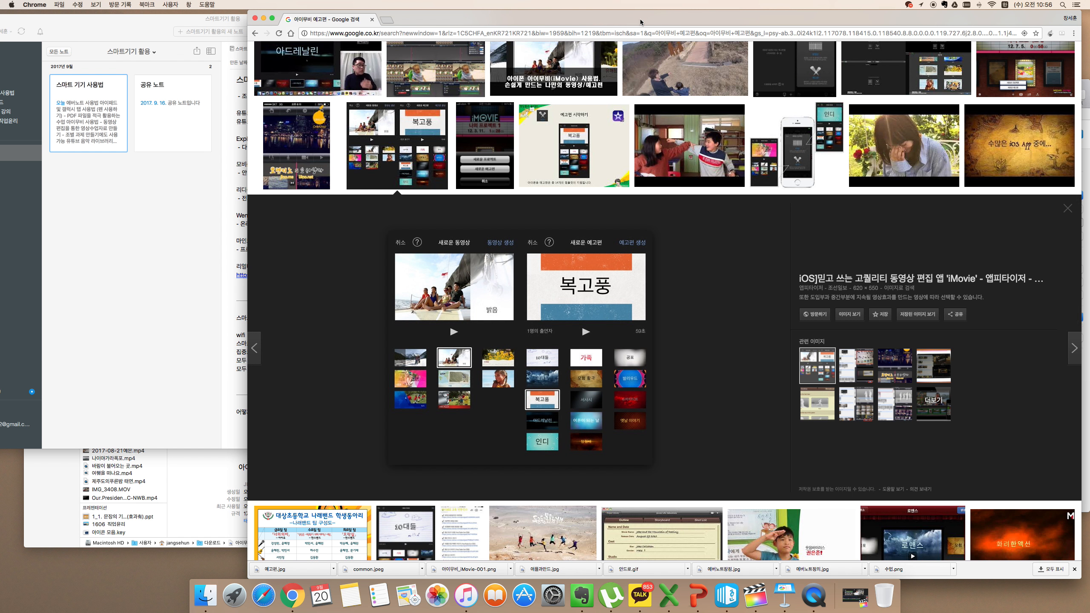
click(387, 20)
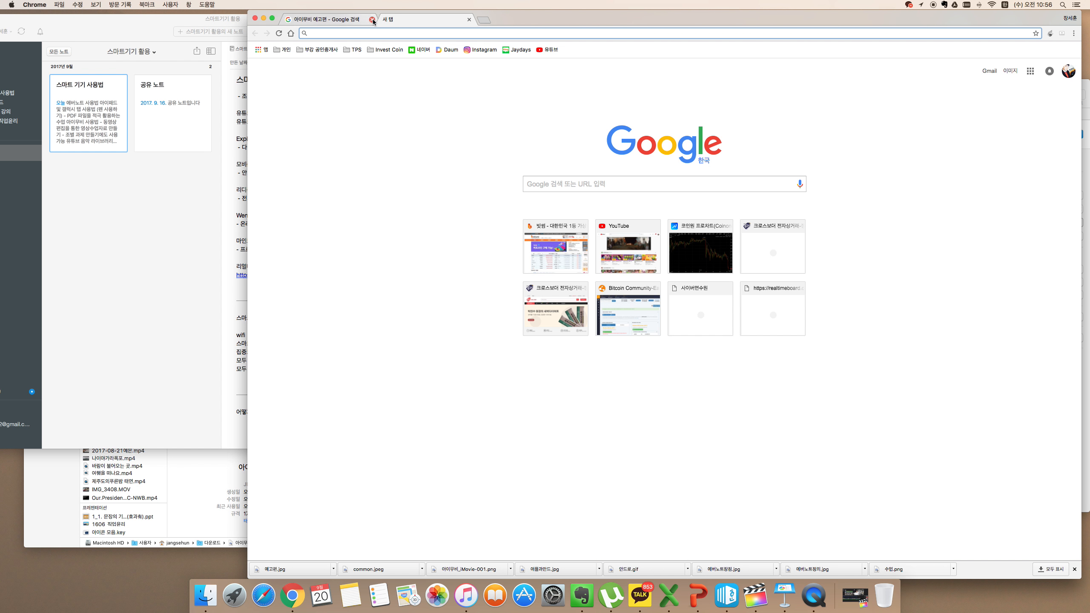
click(372, 19)
text(리얼)
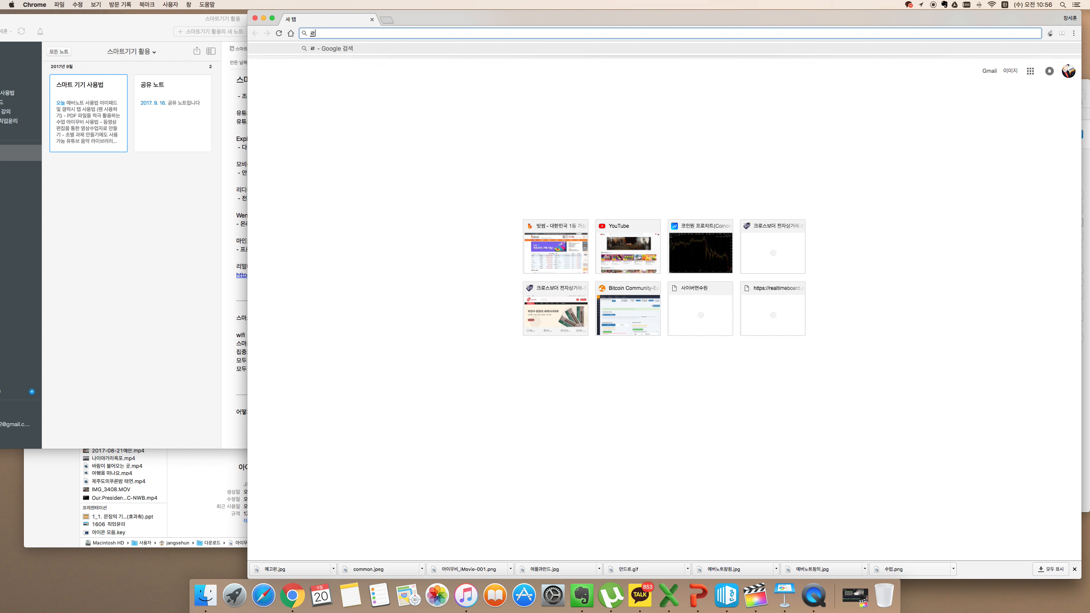
text(타임 보드)
key(Return)
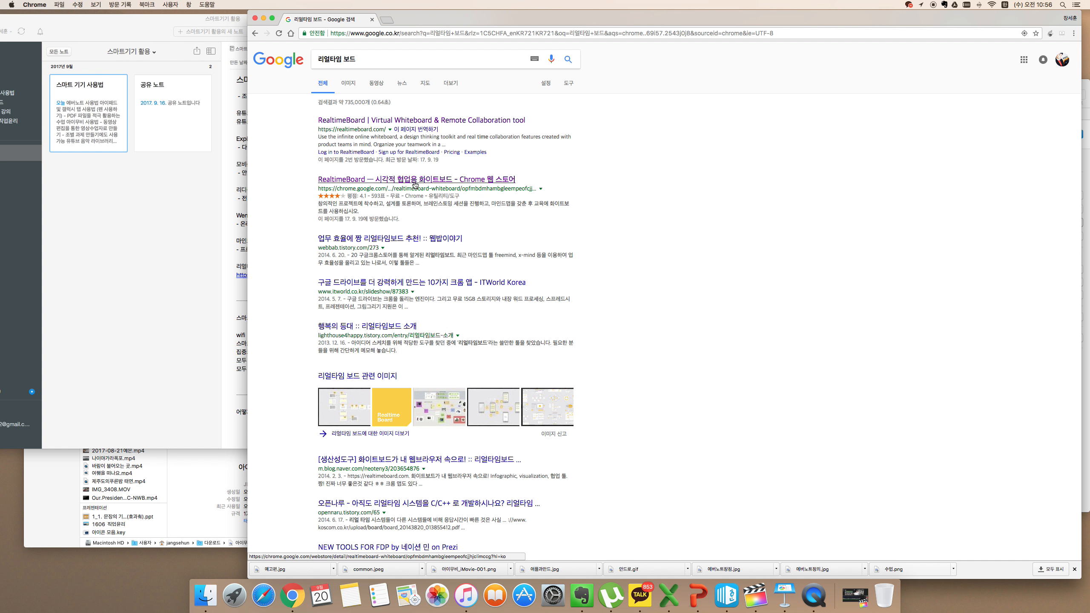
Refine the Google search to "리얼타임 보드 장점"
scroll(425, 184, down, 1)
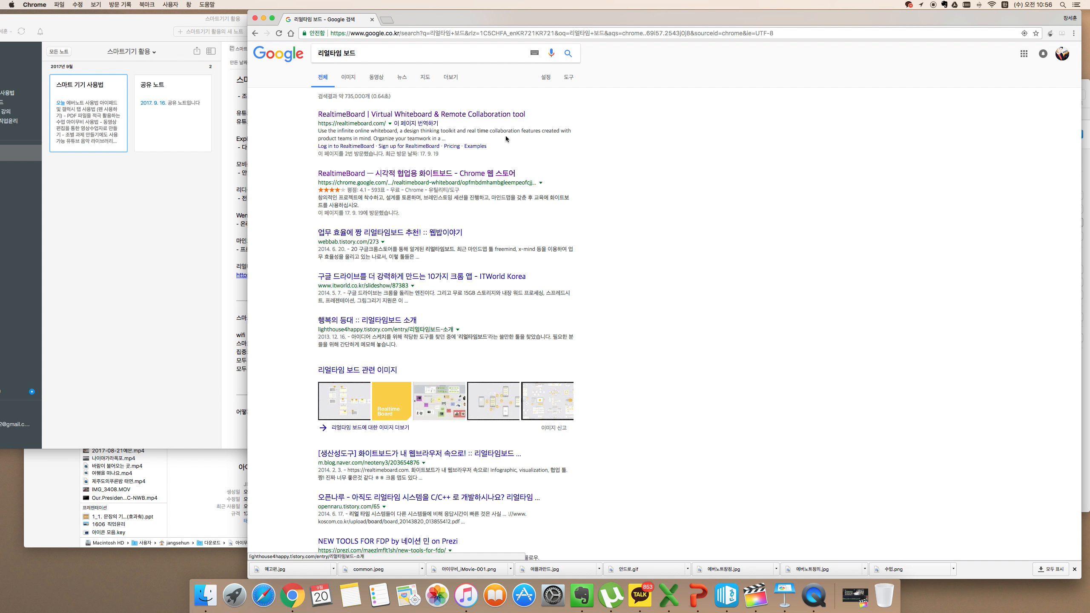
click(369, 56)
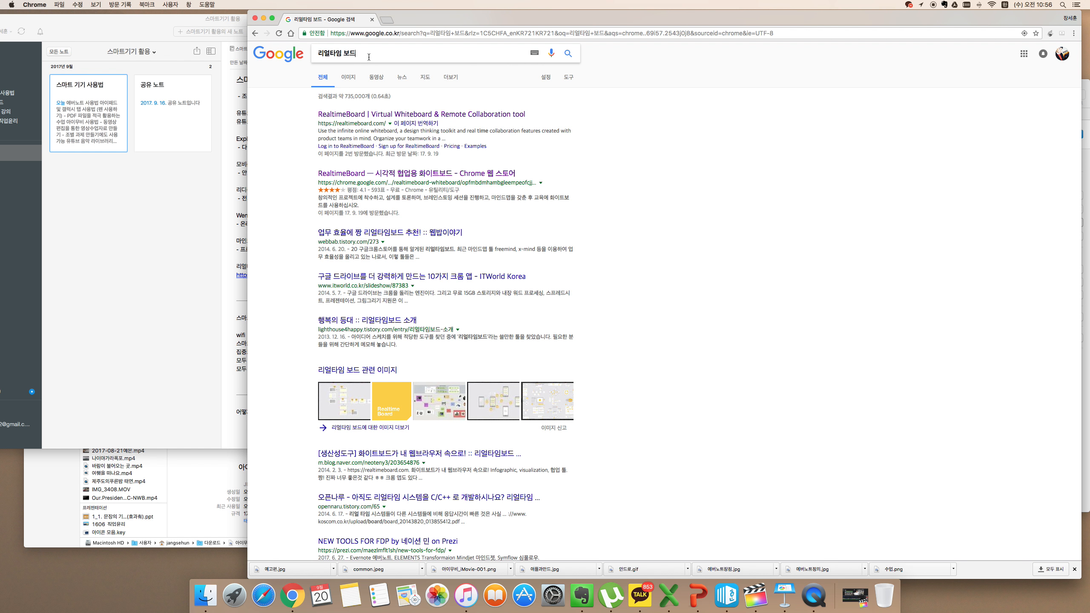
text(장점)
key(Return)
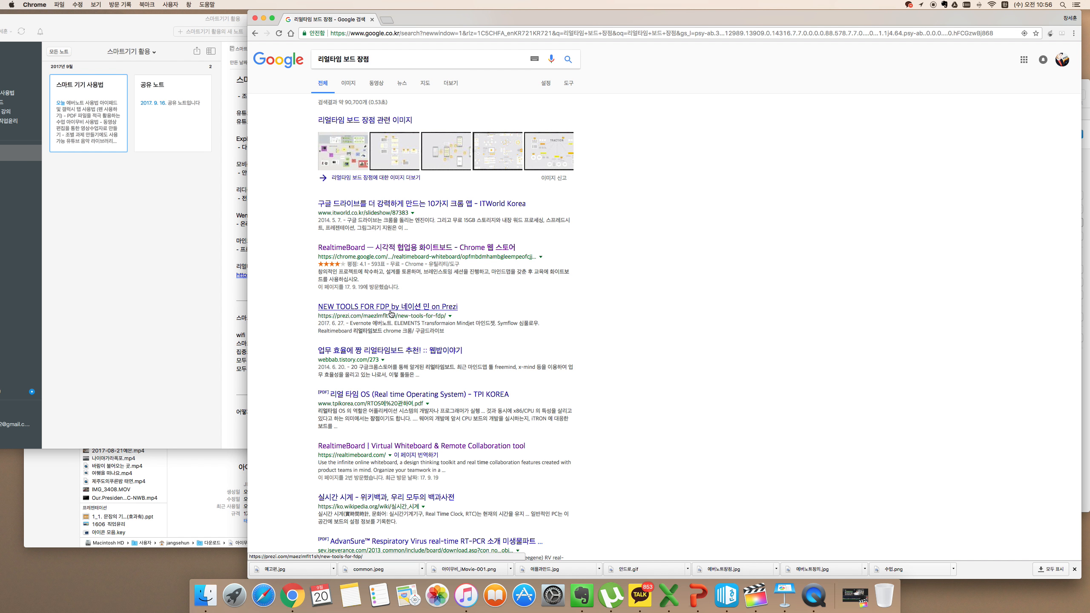
Look through the search results and the "리얼 타임 OS" PDF for RealtimeBoard's advantages, and return to Keynote
scroll(407, 360, down, 2)
scroll(407, 360, down, 5)
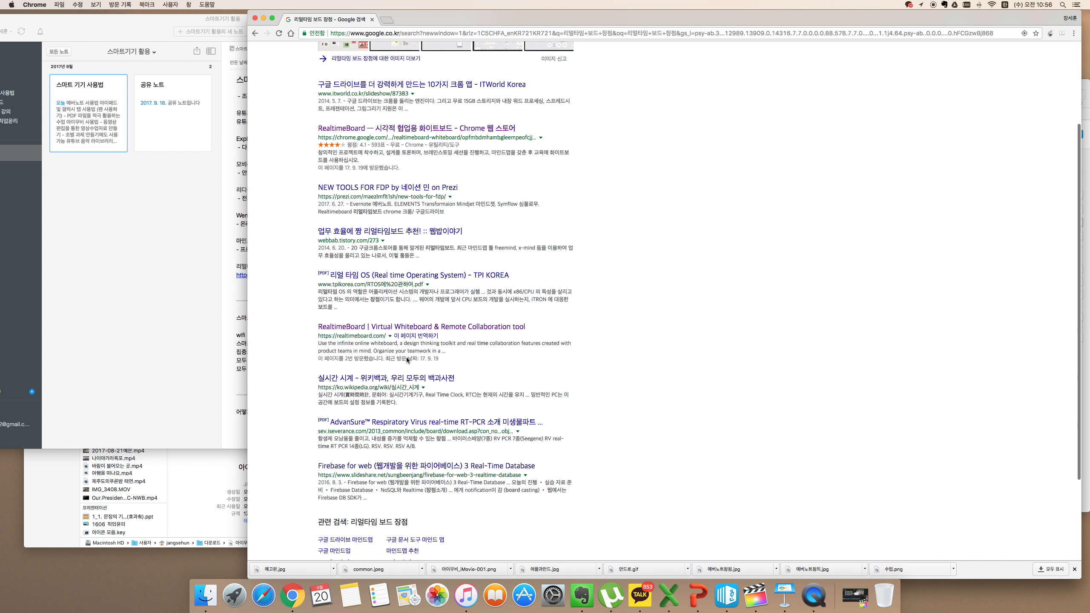
click(412, 277)
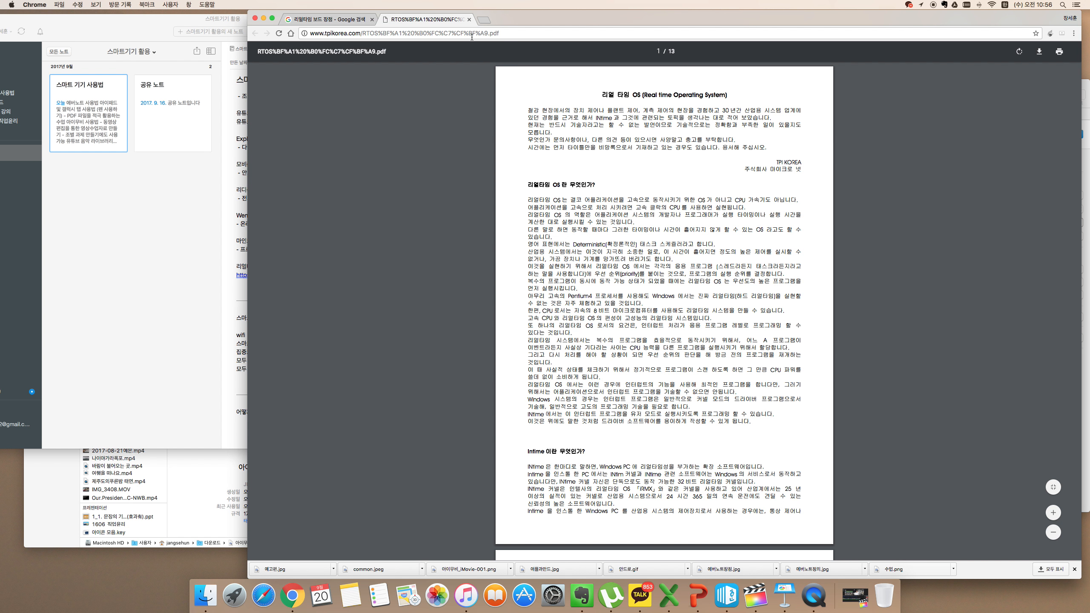
click(471, 20)
scroll(302, 301, down, 5)
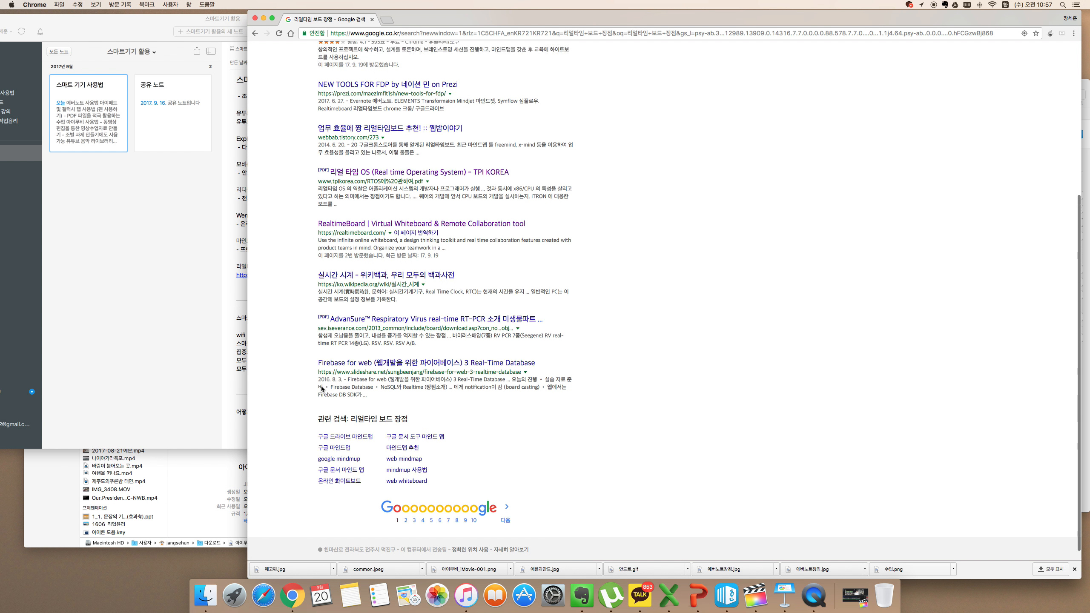
scroll(321, 388, up, 5)
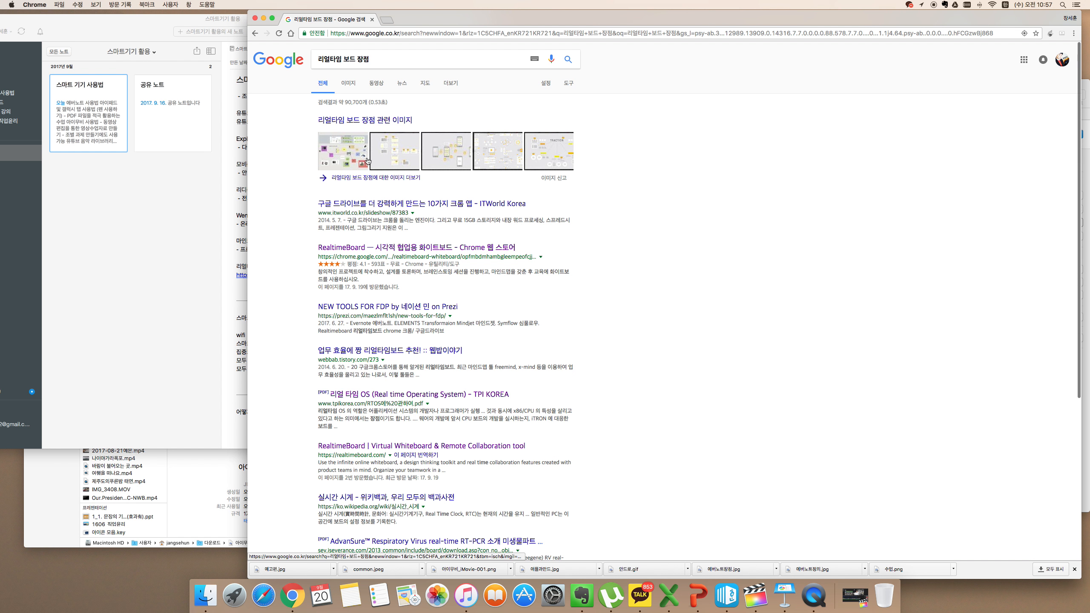
click(784, 595)
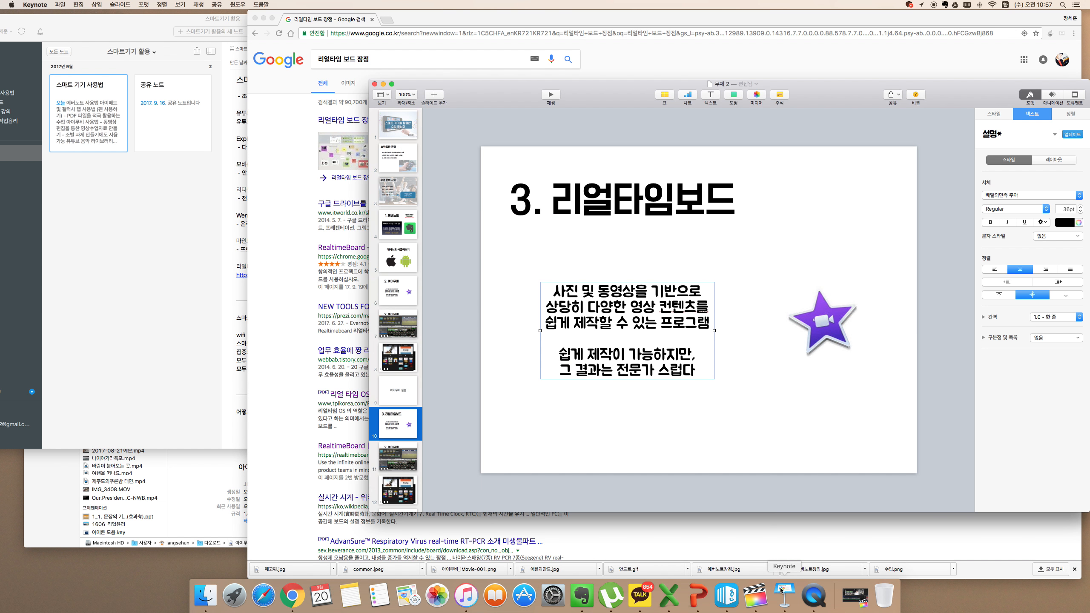
Replace the copied iMovie description with two centred lines reading "실시간으로 보드를 공유하면서" and "수업 및 업무에"
click(687, 369)
drag(703, 371, 554, 290)
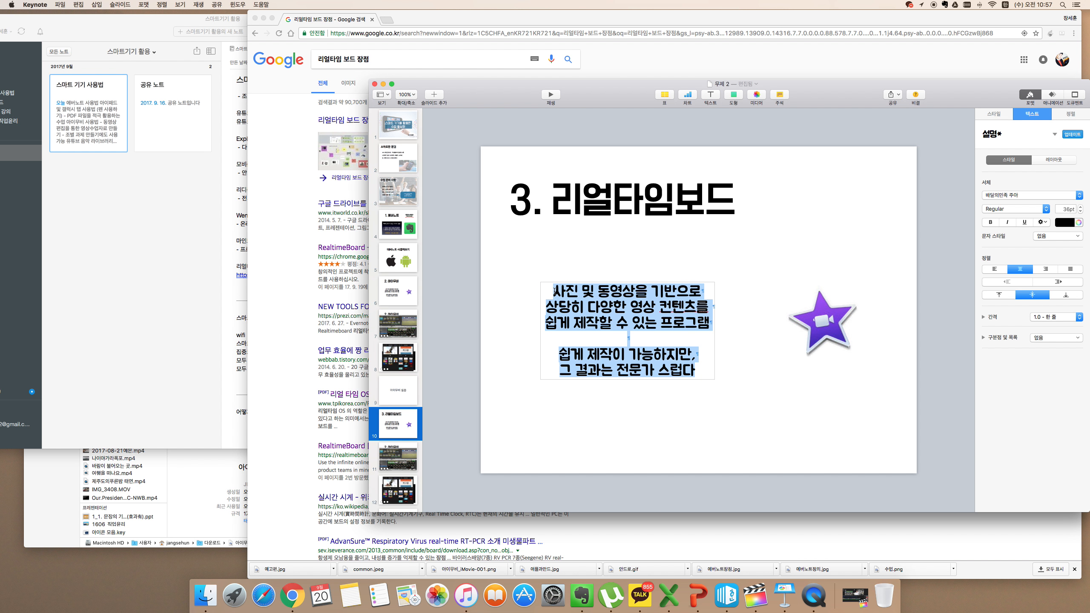
text(실시간으로)
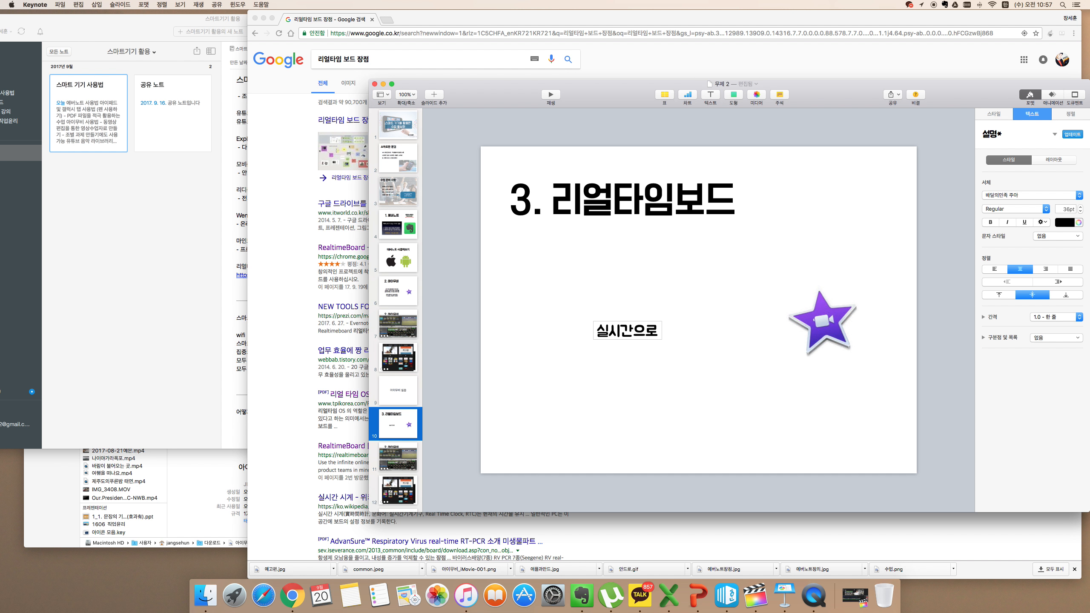
text( 보드를 공유하면)
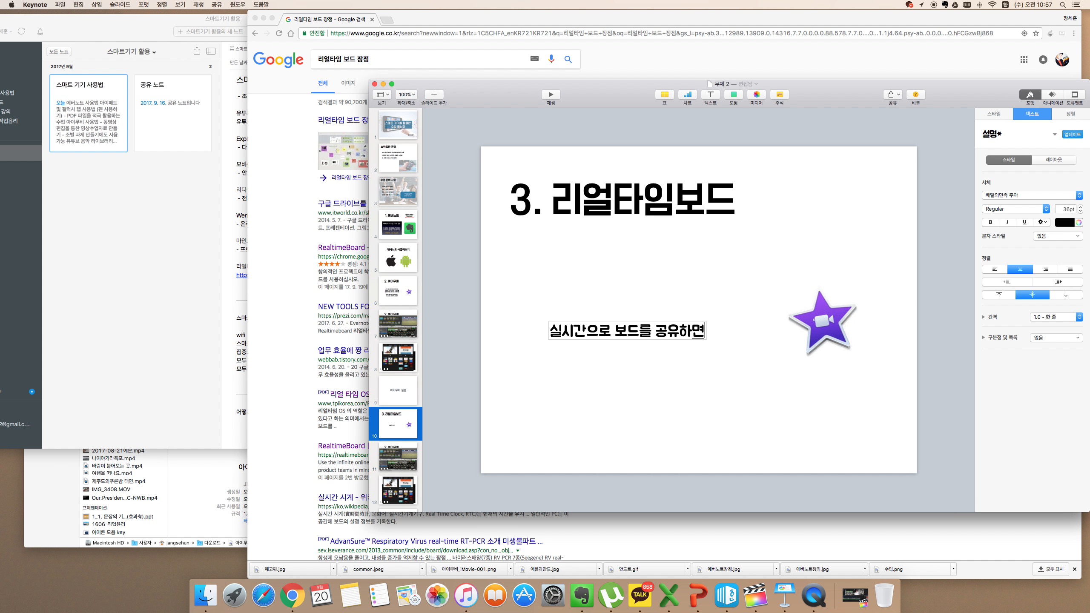
text(서 수업 미)
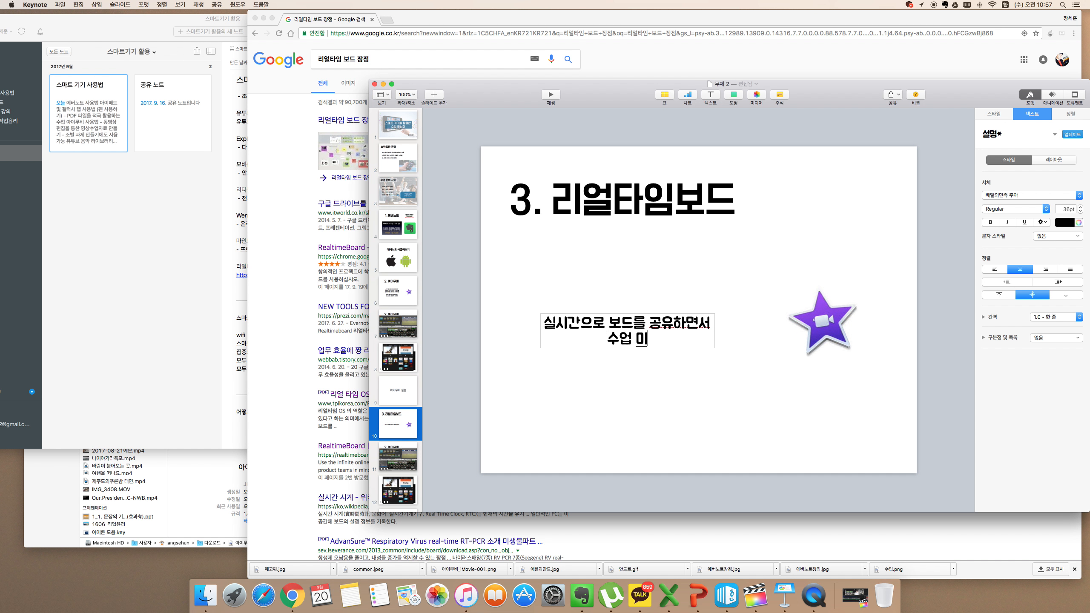
text(ㅊ )
text(업무에)
key(Return)
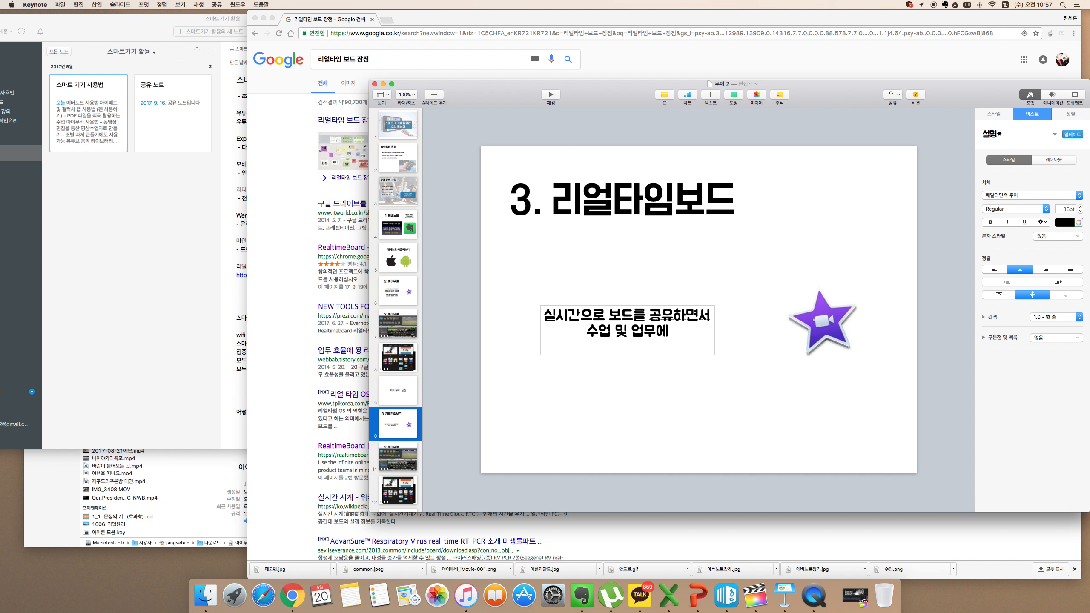
key(BackSpace)
key(BackSpace)
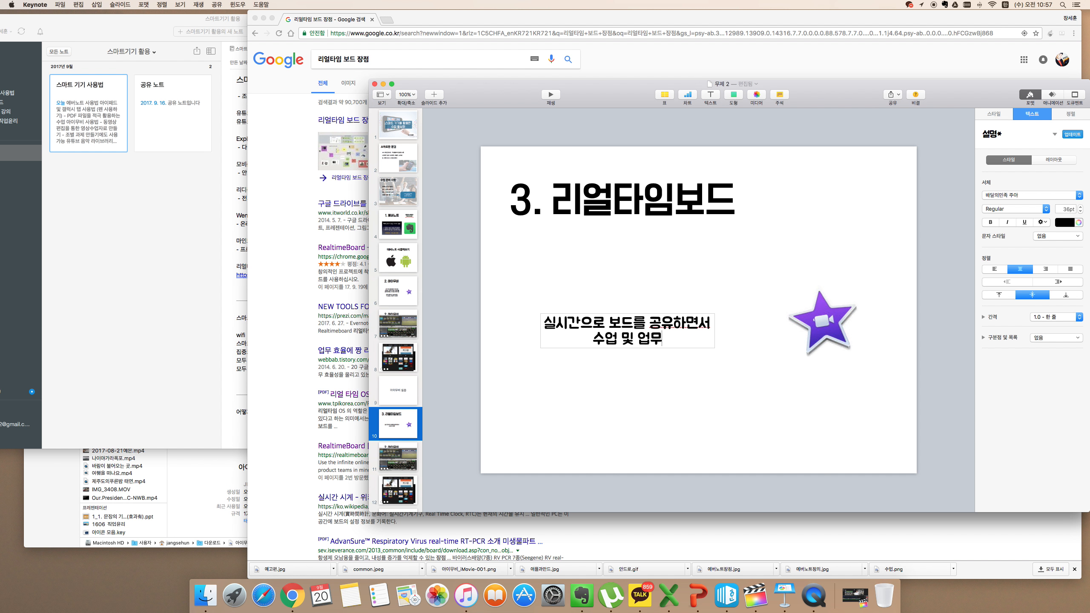
text(에)
key(Return)
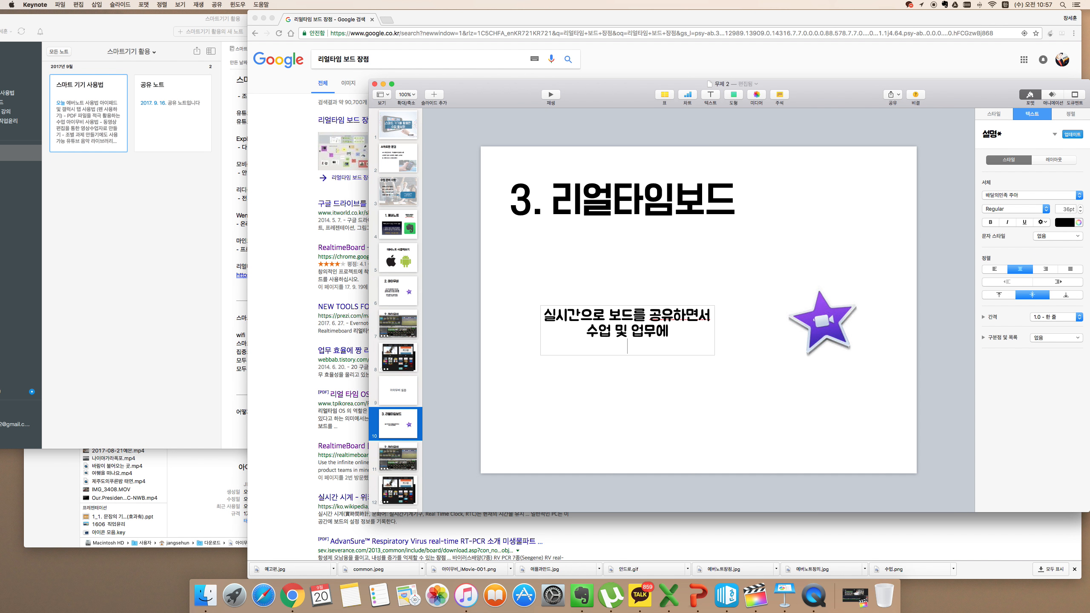
Add a third line to the description reading "재미와 집중을 이끌어 낼 수 있는 앱"
text(재미와 집ㅈ중을 이끌)
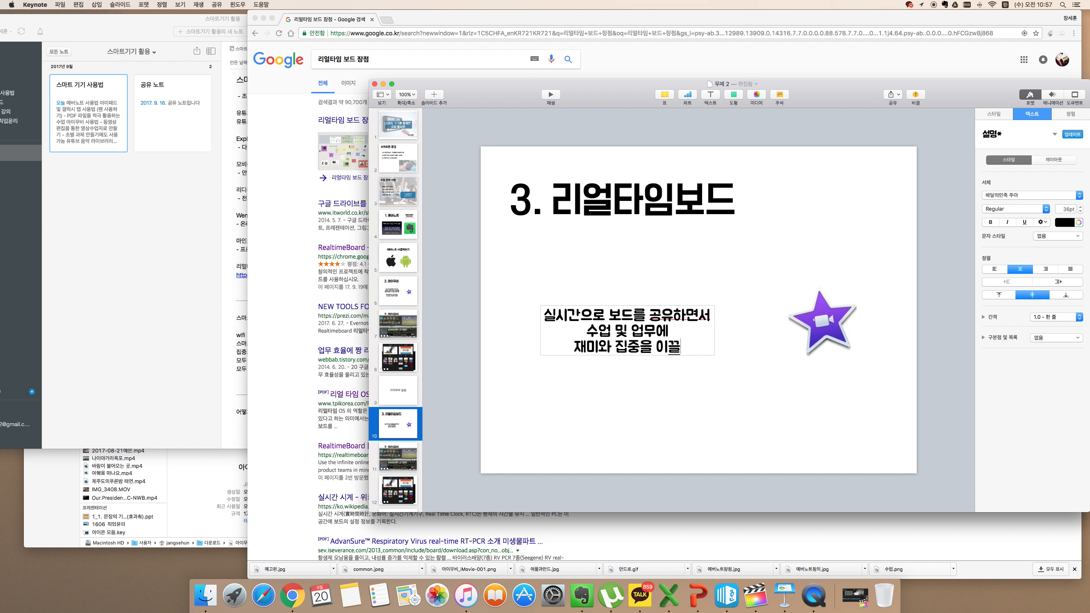
text(어 낼 수 있는)
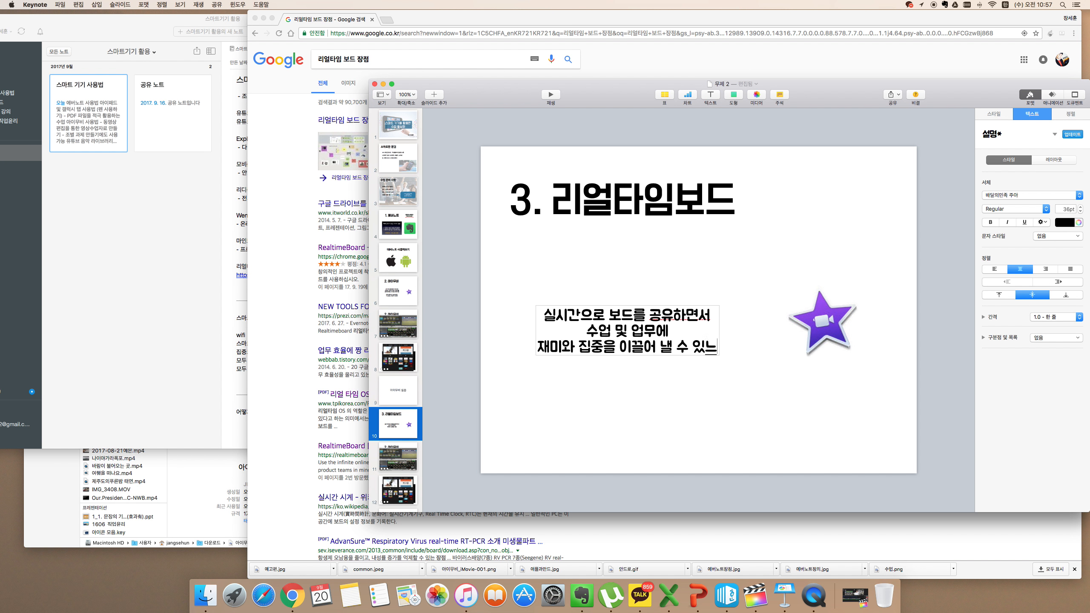
text( 앱)
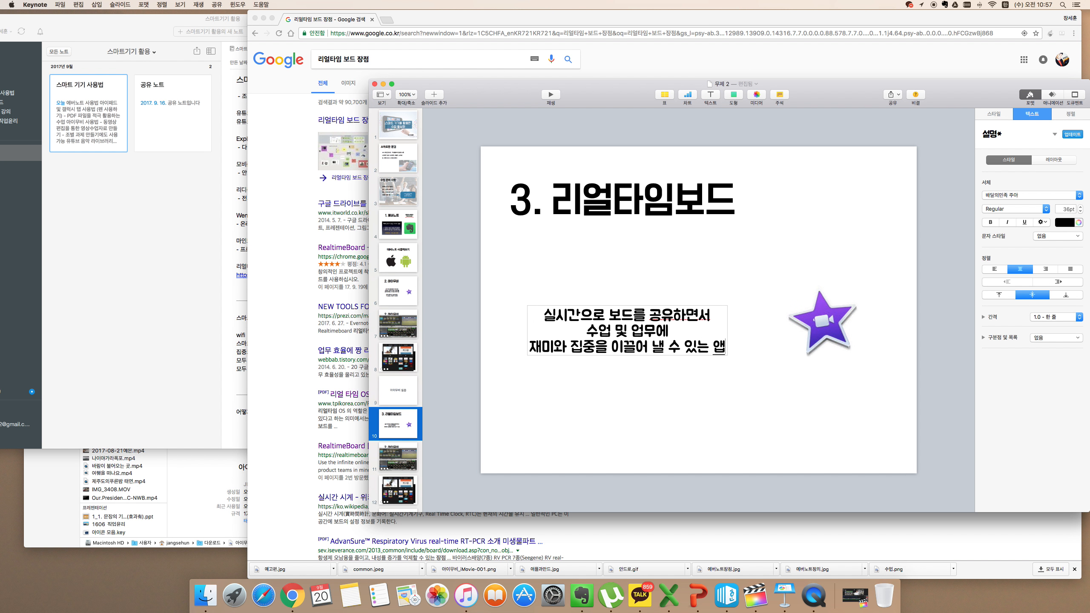
click(560, 396)
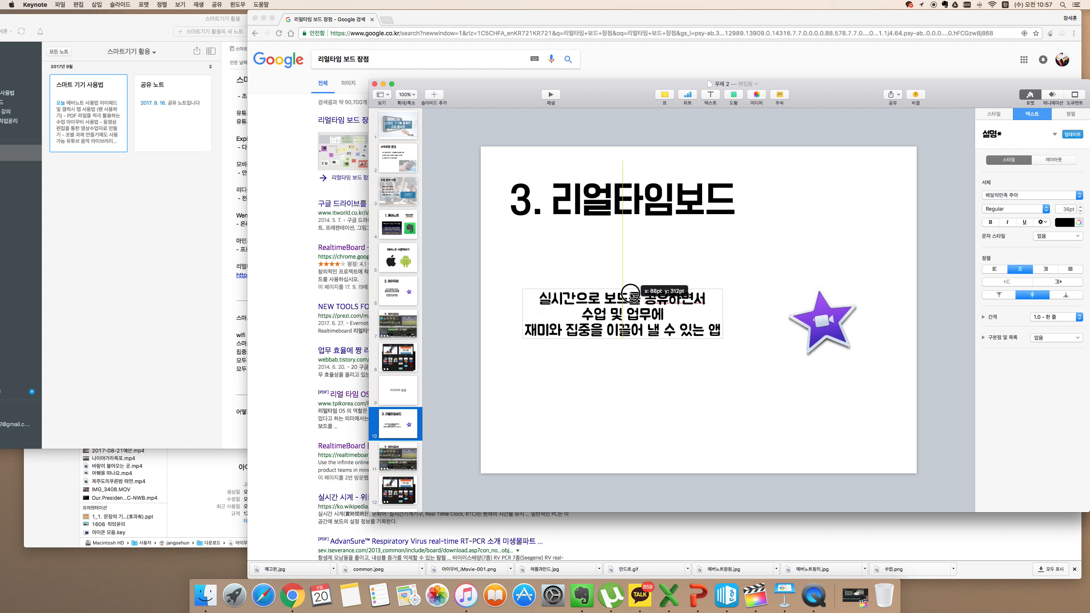
Reposition the description with its line spacing set to 1.5, and delete the iMovie star icon from the slide
drag(639, 331, 638, 292)
click(1045, 318)
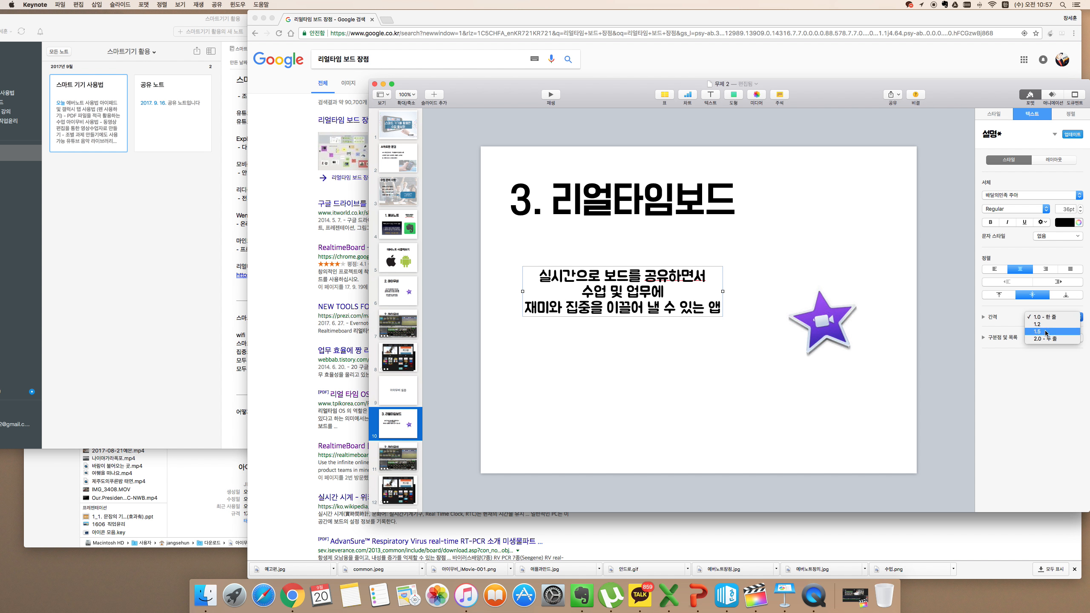
click(1047, 332)
drag(683, 323, 685, 350)
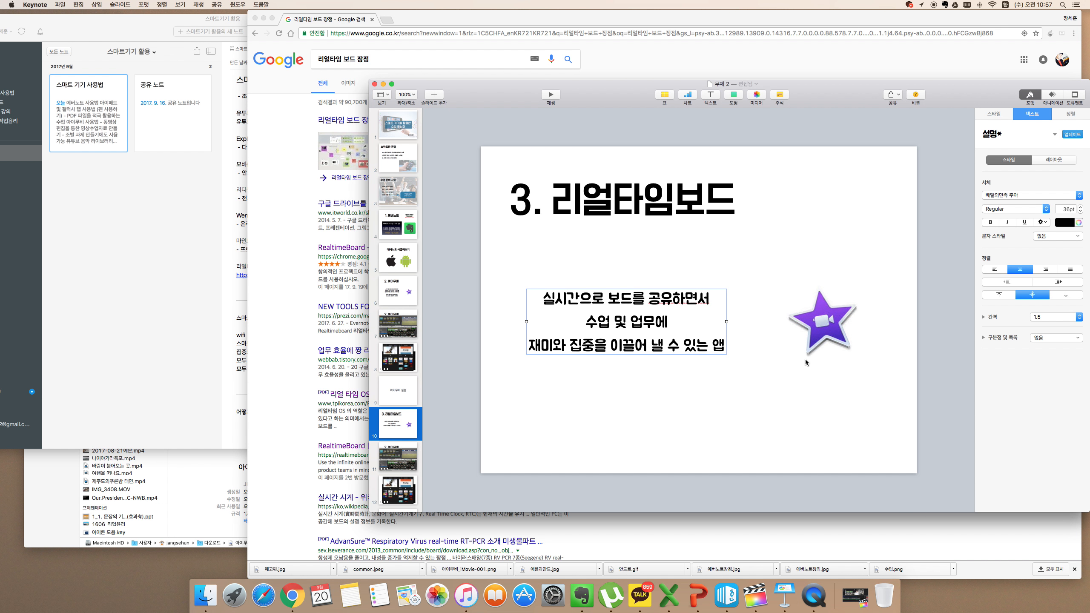
click(821, 342)
key(Delete)
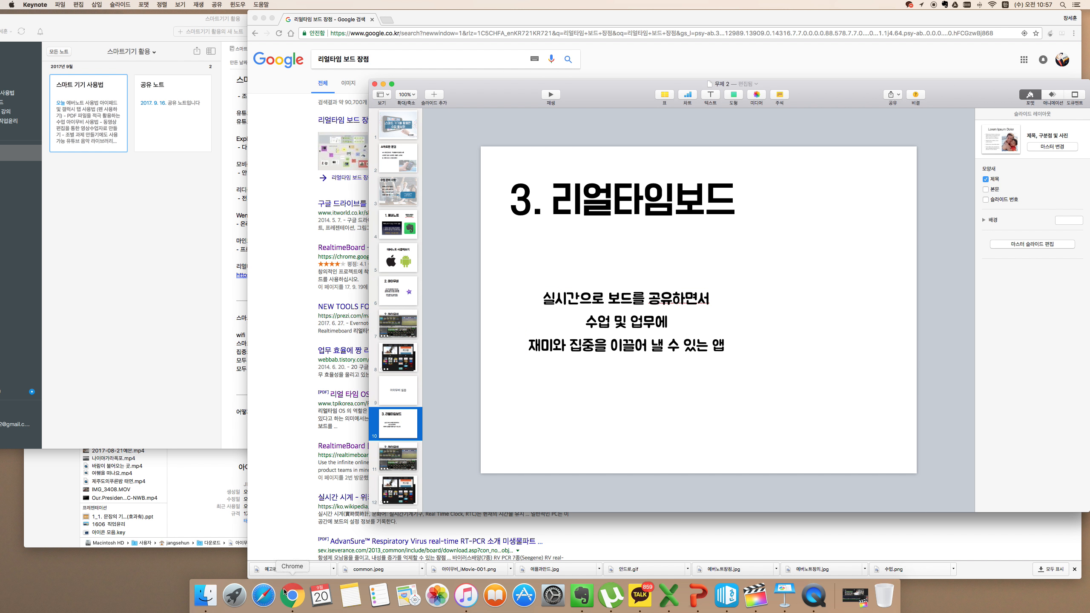
Try to add header-logo.png from the Finder Downloads folder to the slide, and delete the wrongly inserted pictures
click(206, 595)
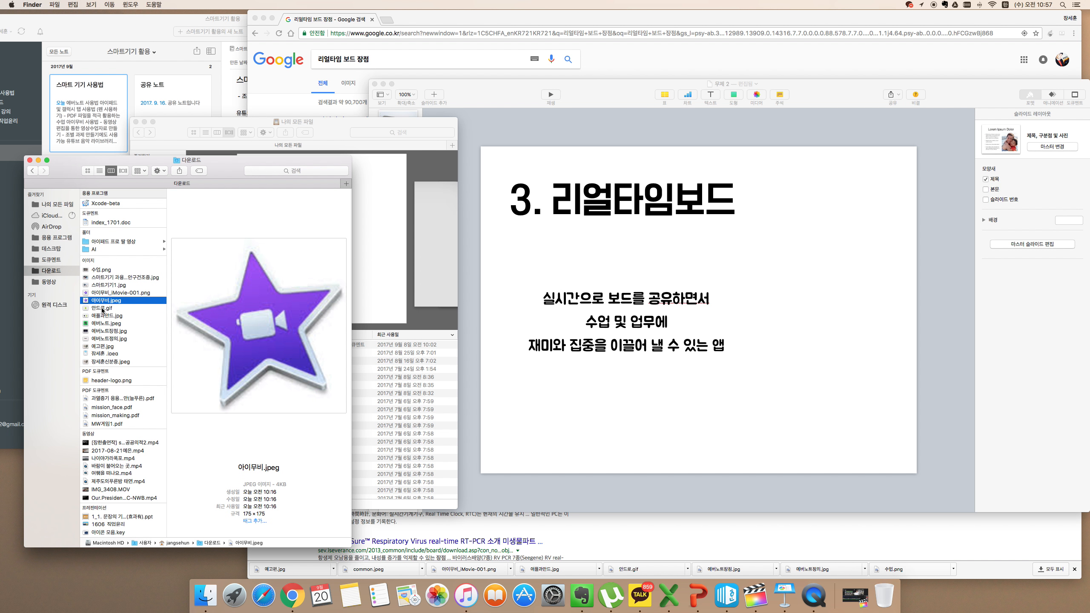
scroll(105, 300, up, 1)
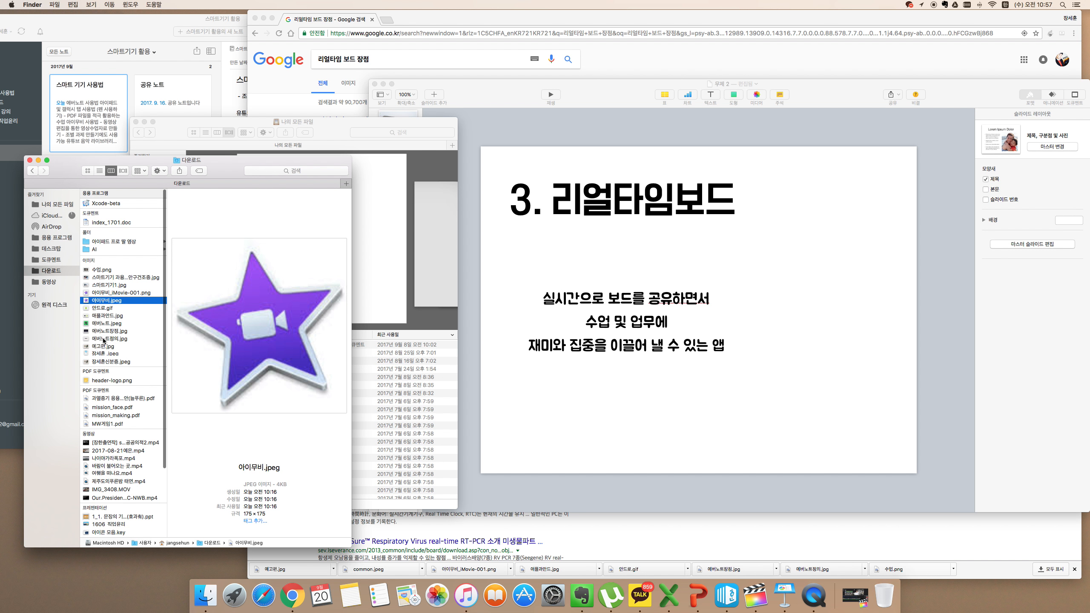
drag(105, 380, 855, 369)
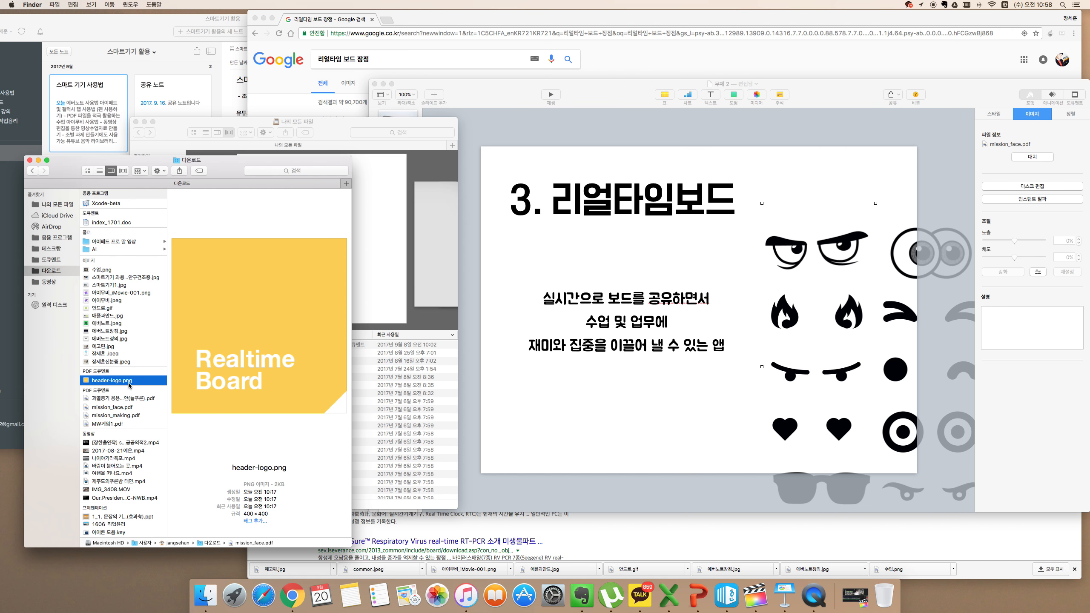
click(832, 396)
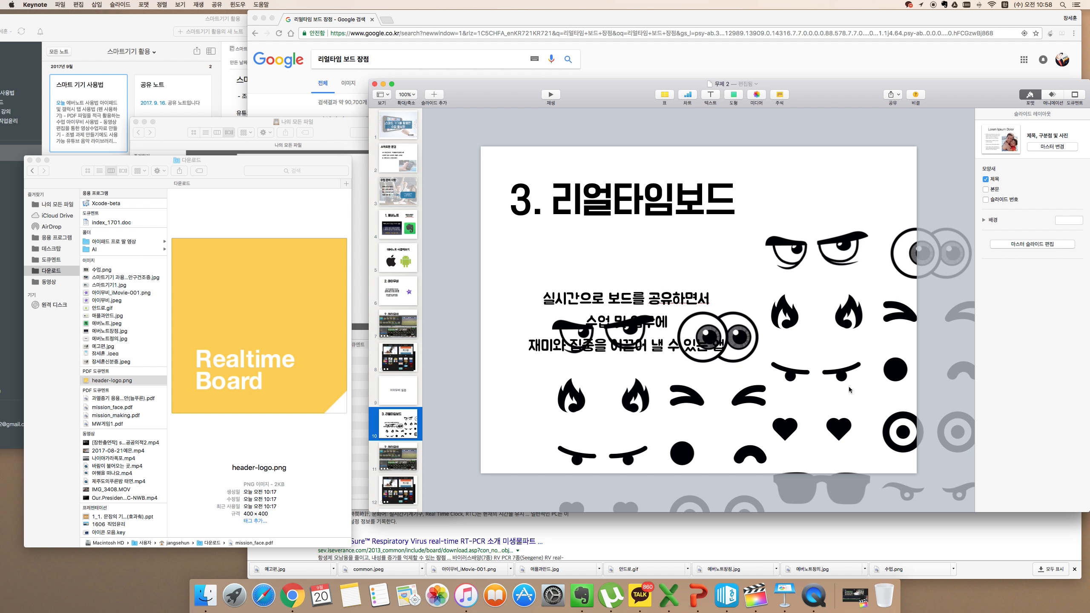
drag(880, 363, 826, 318)
key(Delete)
click(713, 411)
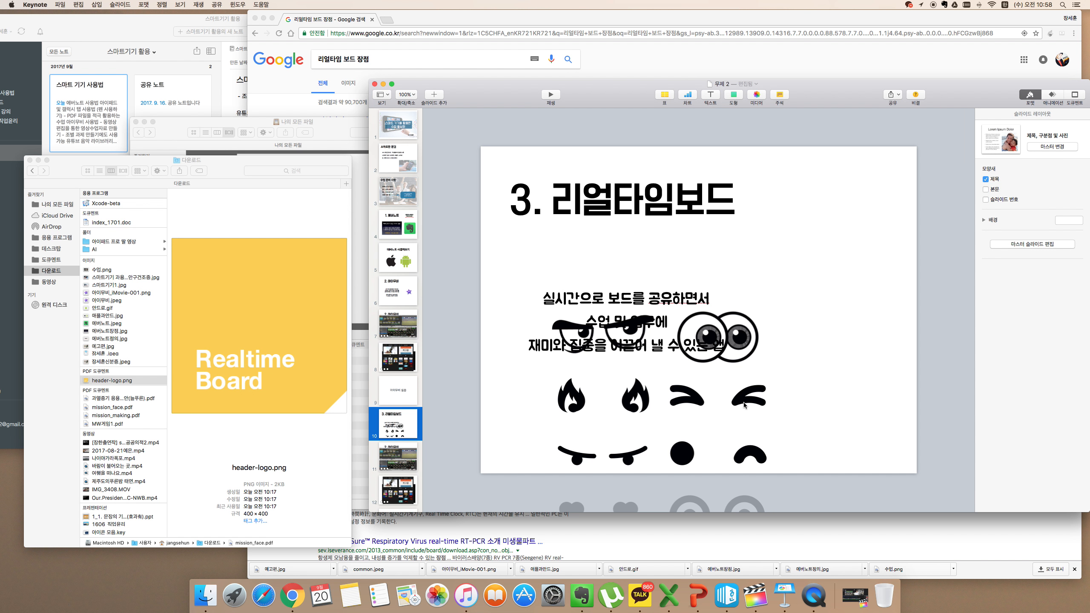
click(744, 405)
key(Delete)
Check the neighbouring image files in Downloads, try again to add header-logo.png to the slide, and delete the inserted picture
click(129, 364)
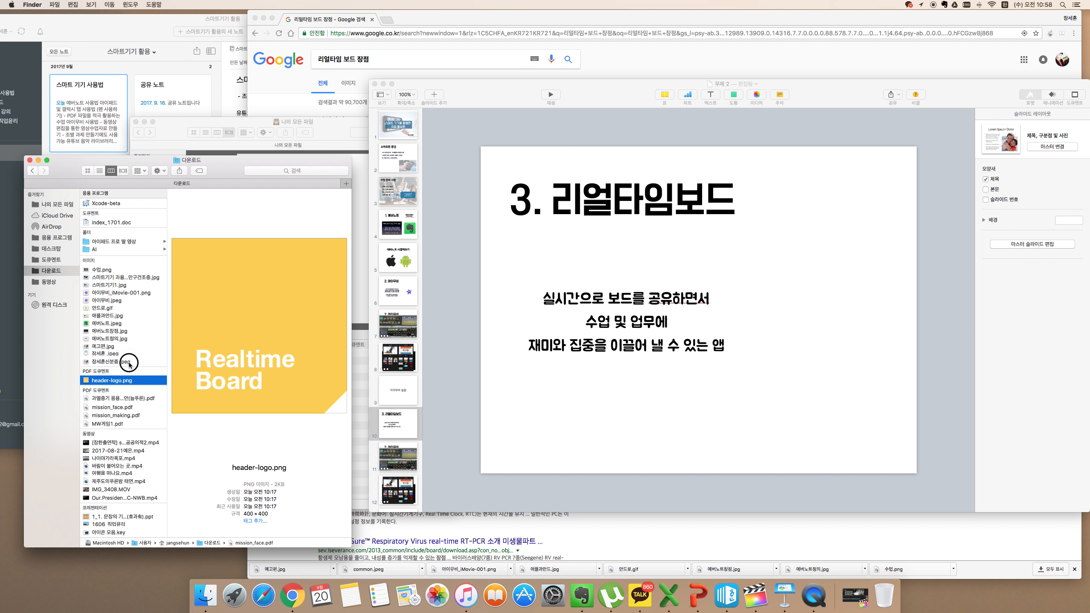
click(121, 378)
click(122, 360)
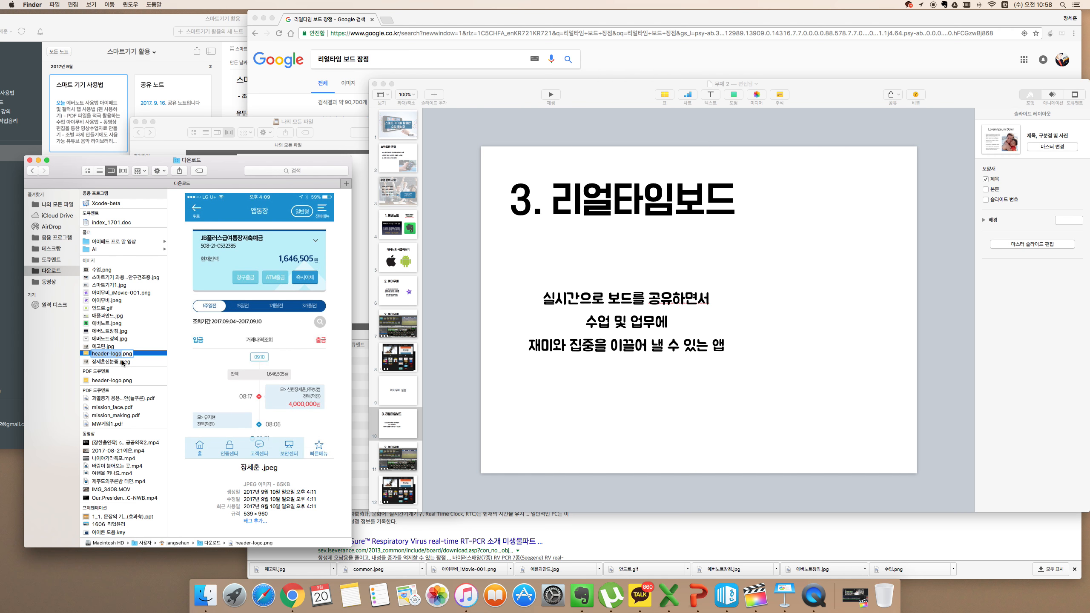
click(102, 347)
click(102, 351)
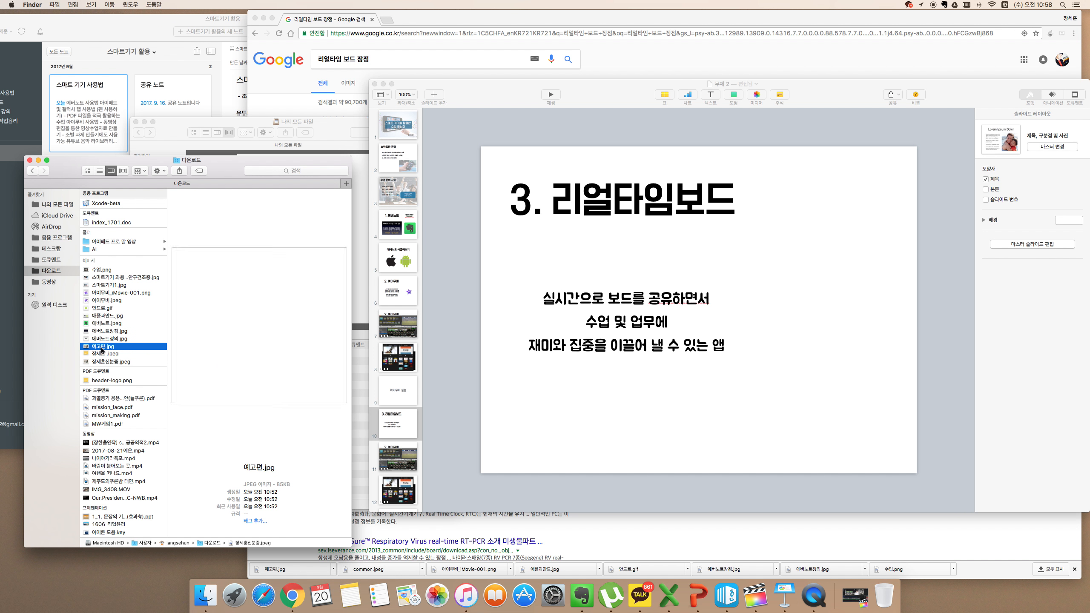
key(Down)
key(Down)
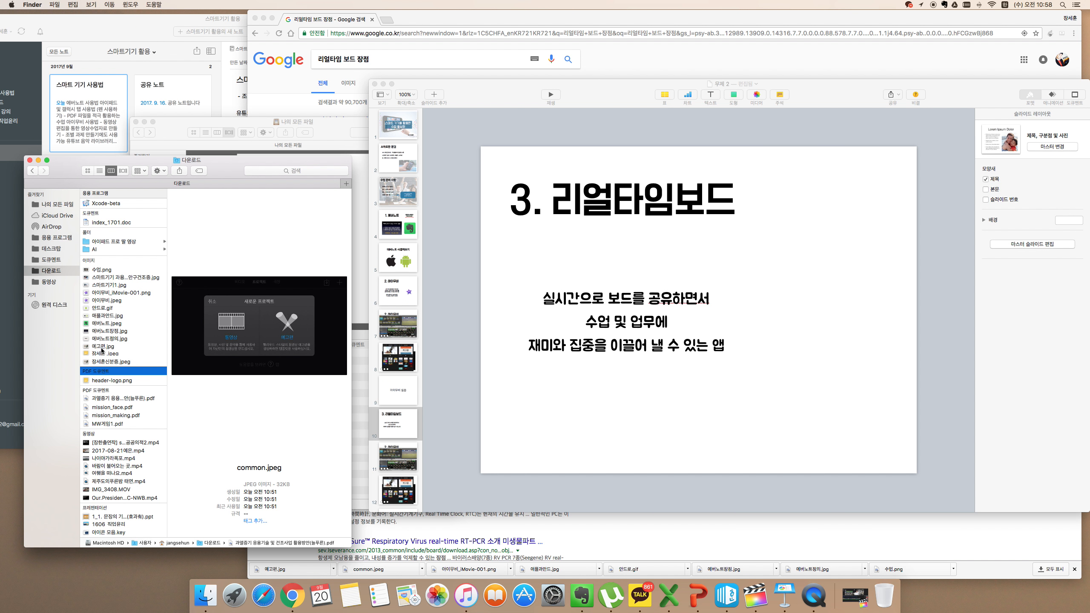
click(106, 382)
drag(108, 384, 760, 374)
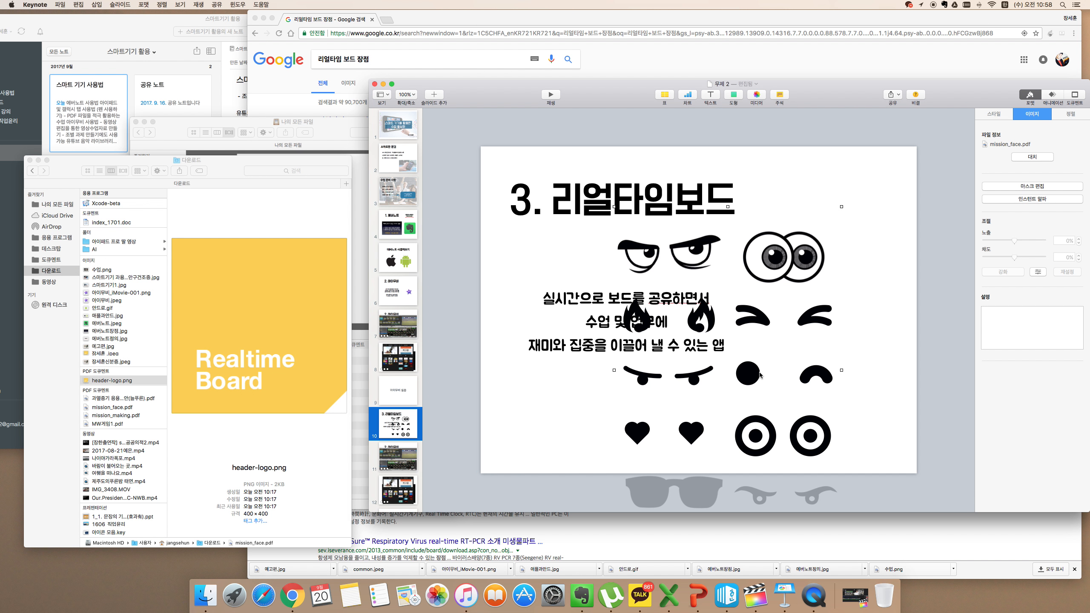
key(Delete)
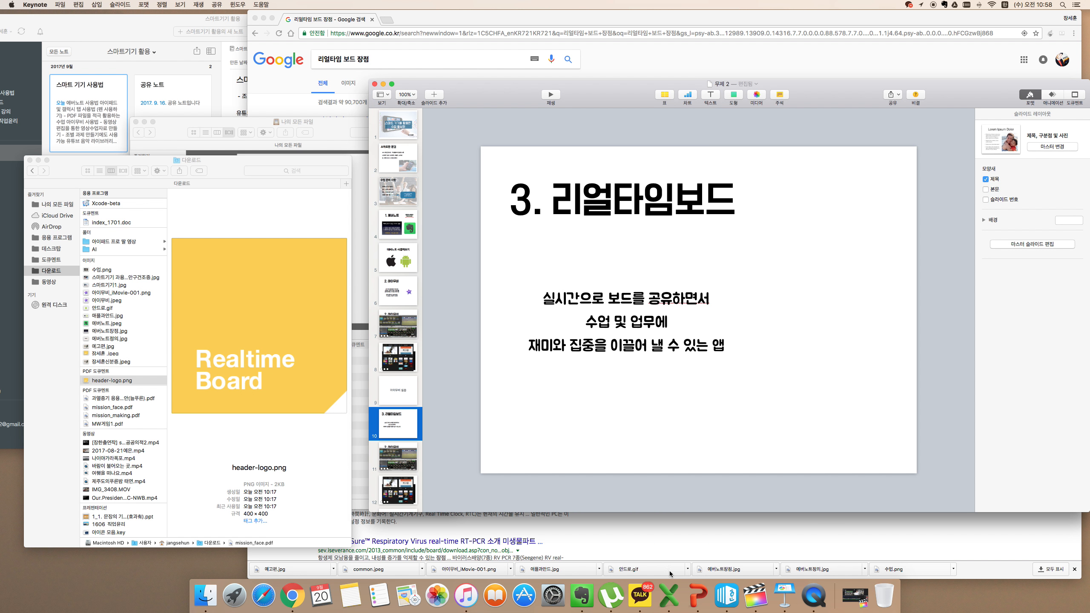
Close the open Finder windows and reopen the Downloads folder in a fresh window placed clear of the slide area
click(476, 58)
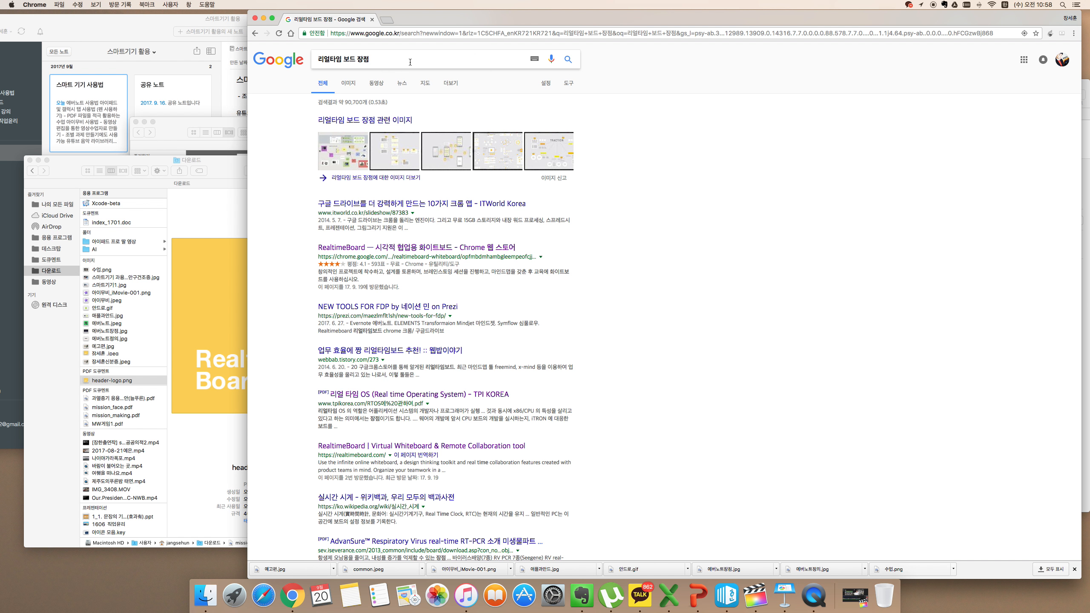
click(29, 160)
click(391, 61)
right_click(200, 122)
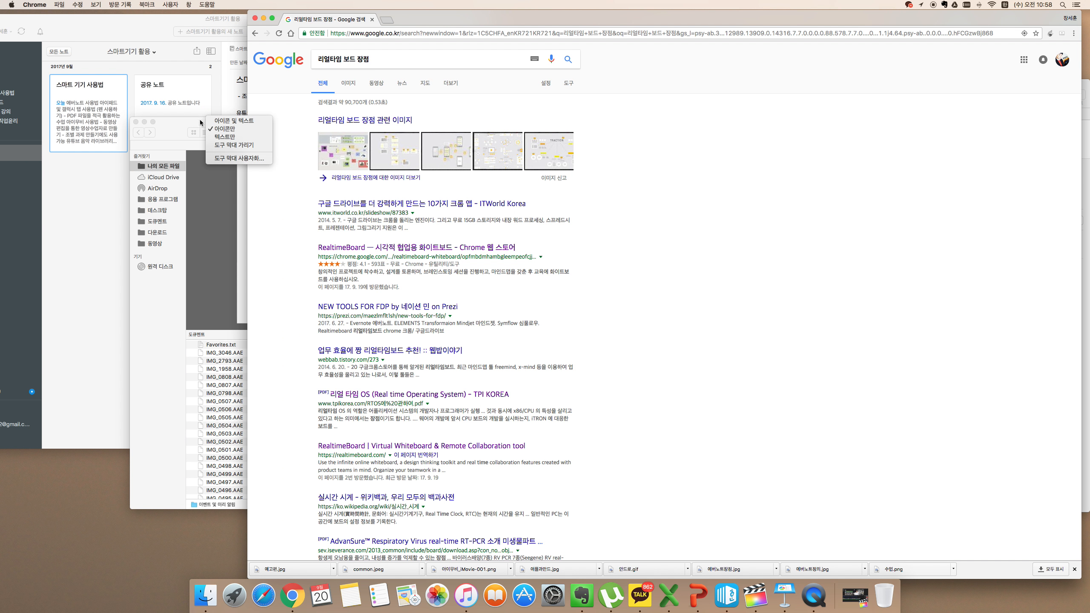
click(177, 123)
click(156, 232)
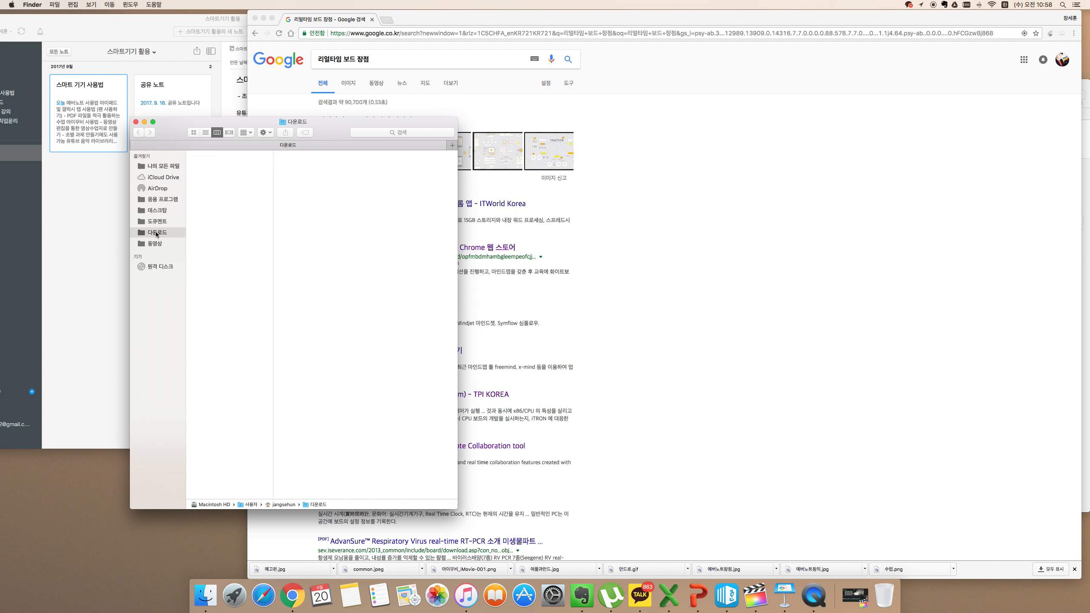
click(153, 121)
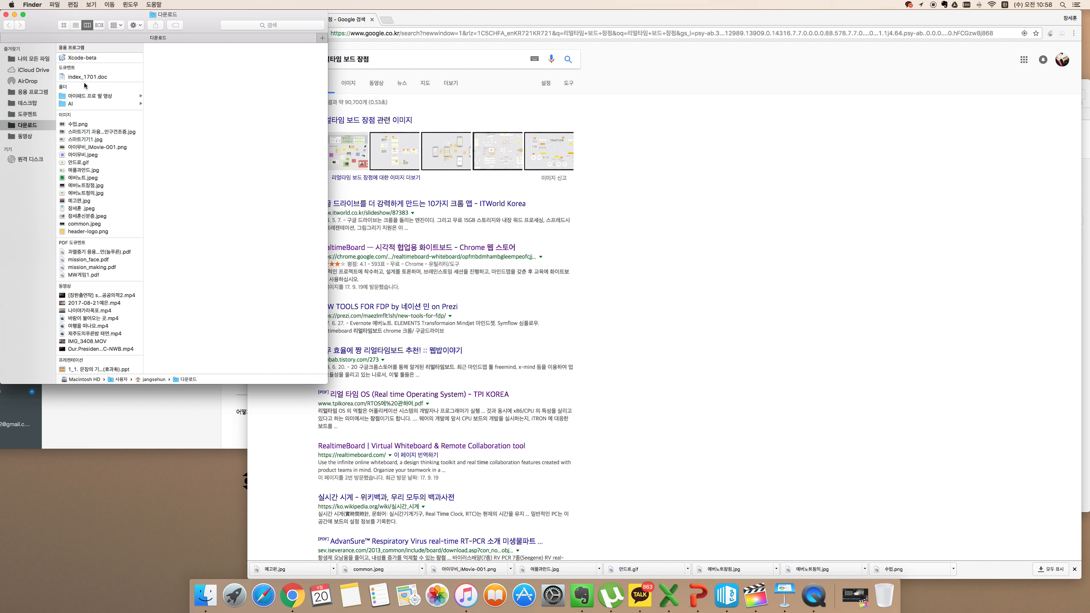
click(6, 14)
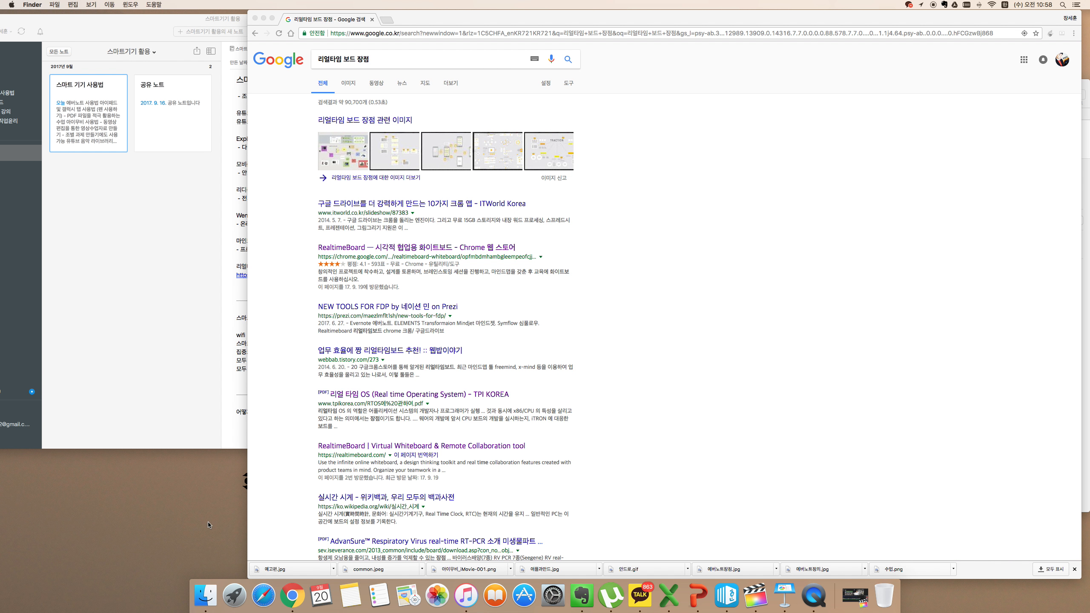
click(206, 595)
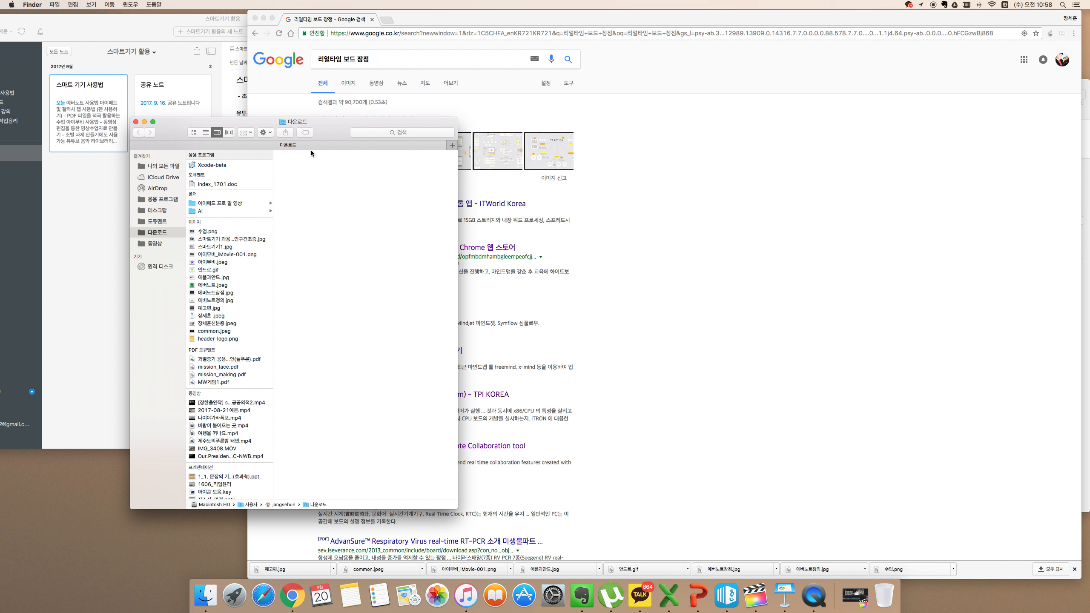
drag(317, 129, 249, 136)
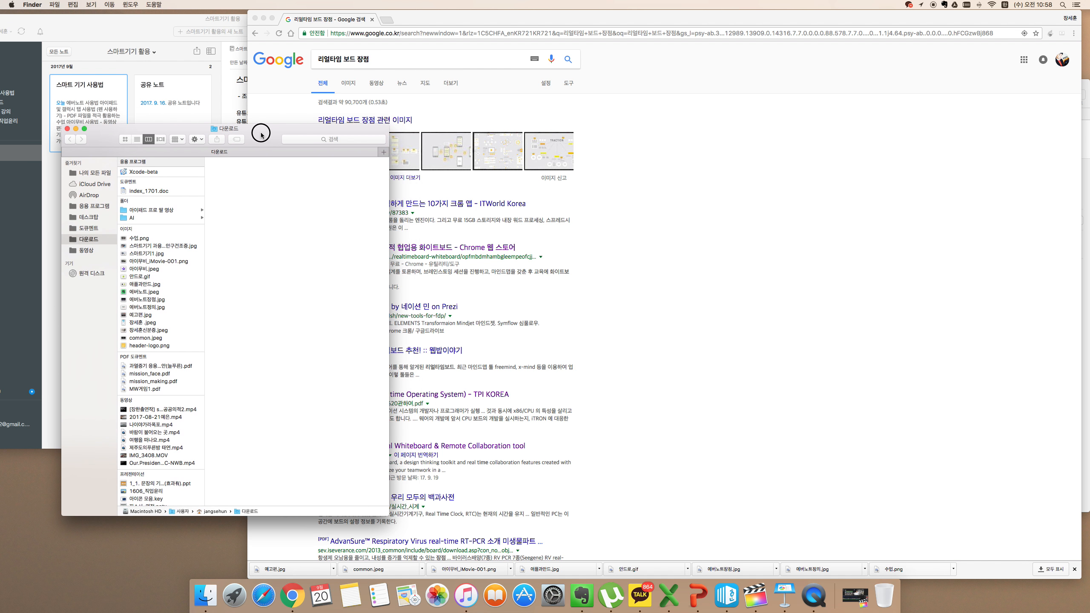
Insert header-logo.png into the Keynote slide, shrink it and place it beside the description, nudging the text slightly down
click(784, 596)
drag(151, 346, 795, 375)
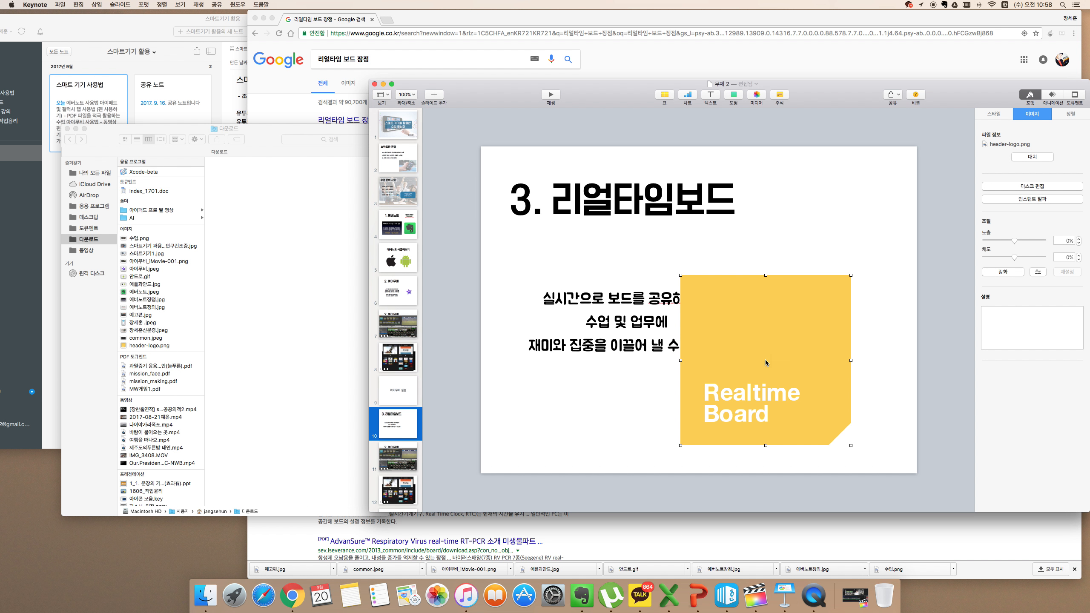
drag(880, 395, 847, 361)
drag(797, 308, 845, 320)
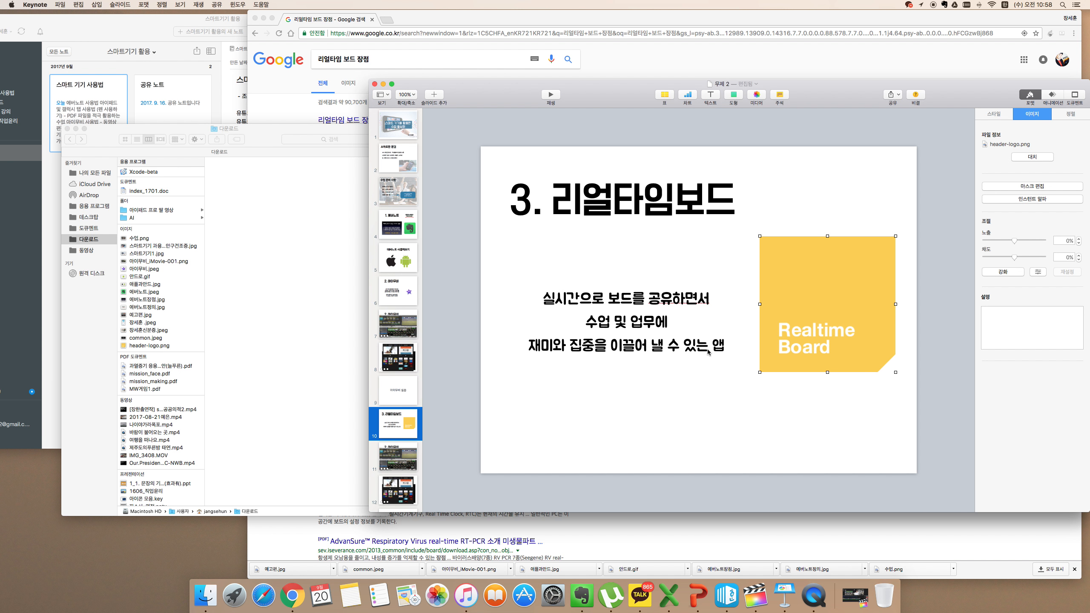
drag(708, 351, 707, 354)
click(698, 430)
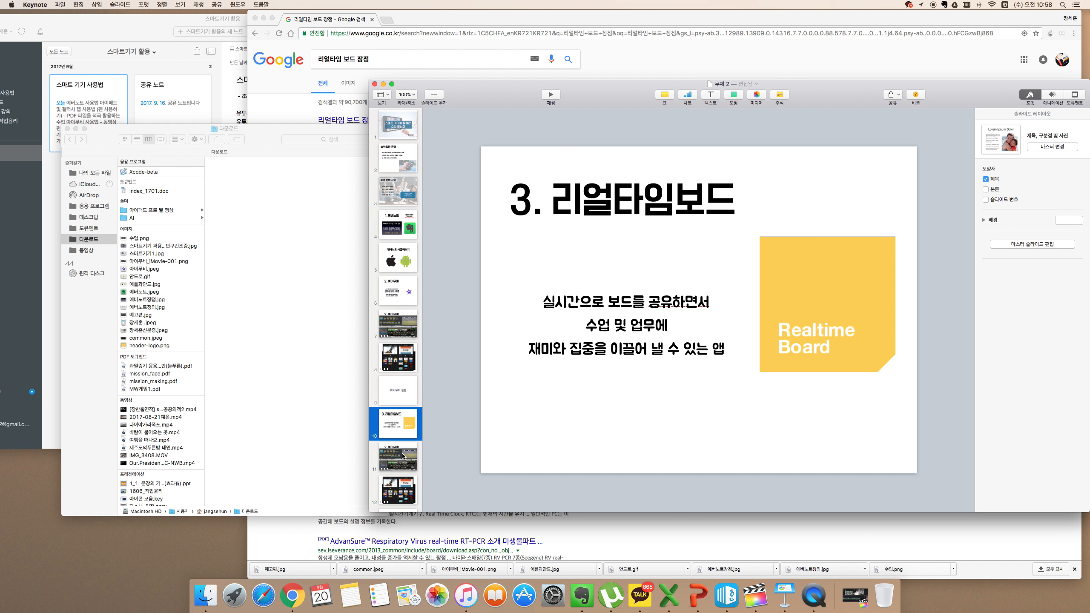
Delete the copied iMovie screenshot, example and practice slides that follow the "3. 리얼타임보드" slide
scroll(403, 456, down, 1)
click(403, 442)
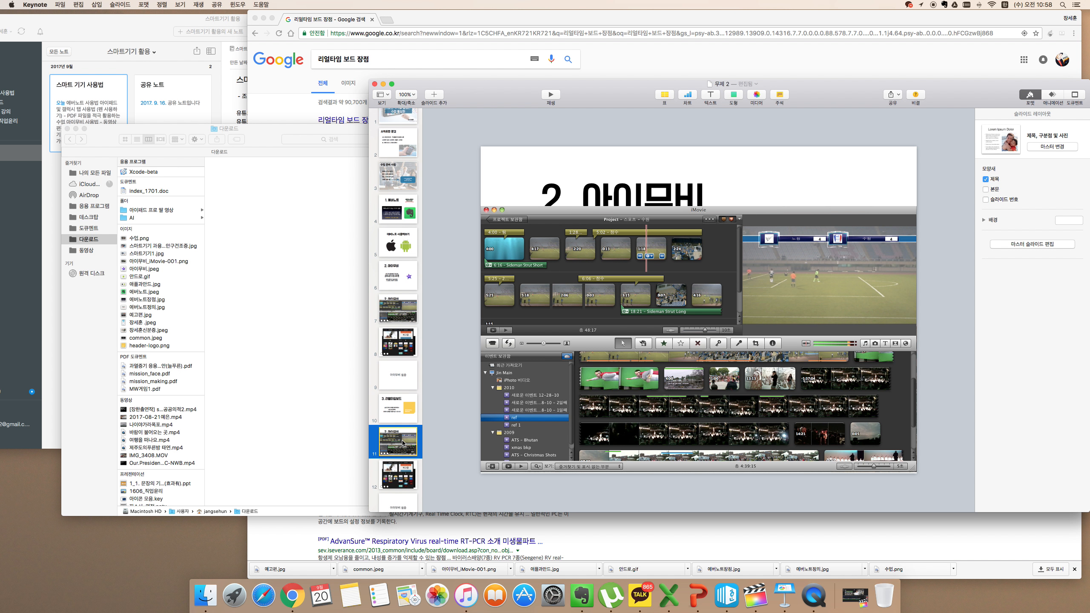
key(Delete)
key(Delete)
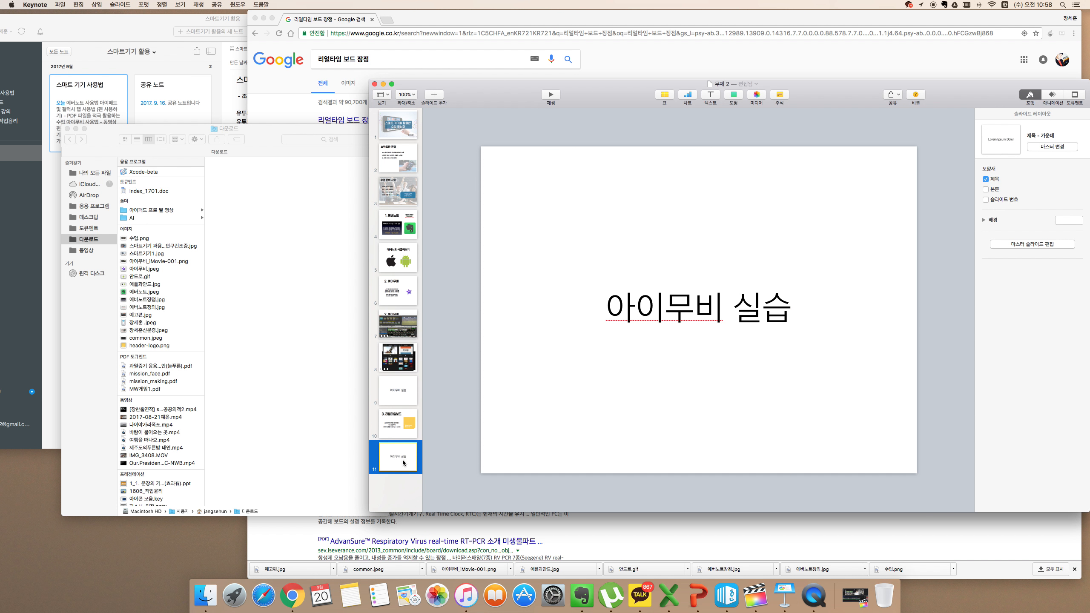
key(Delete)
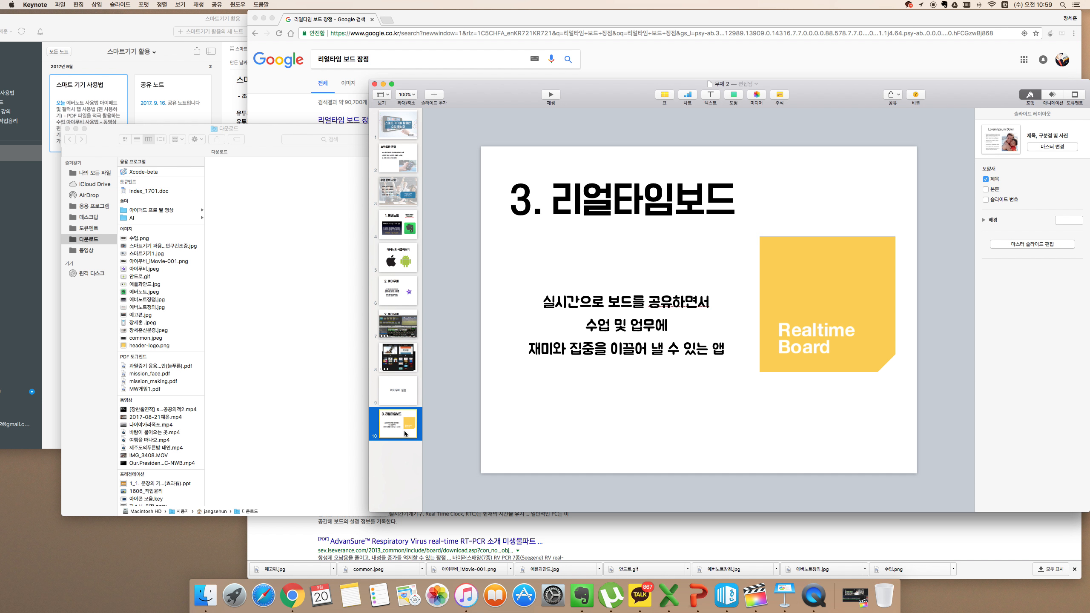
Add a slide with a centred title and replace its placeholder with the RealtimeBoard link copied from the Evernote note
click(433, 95)
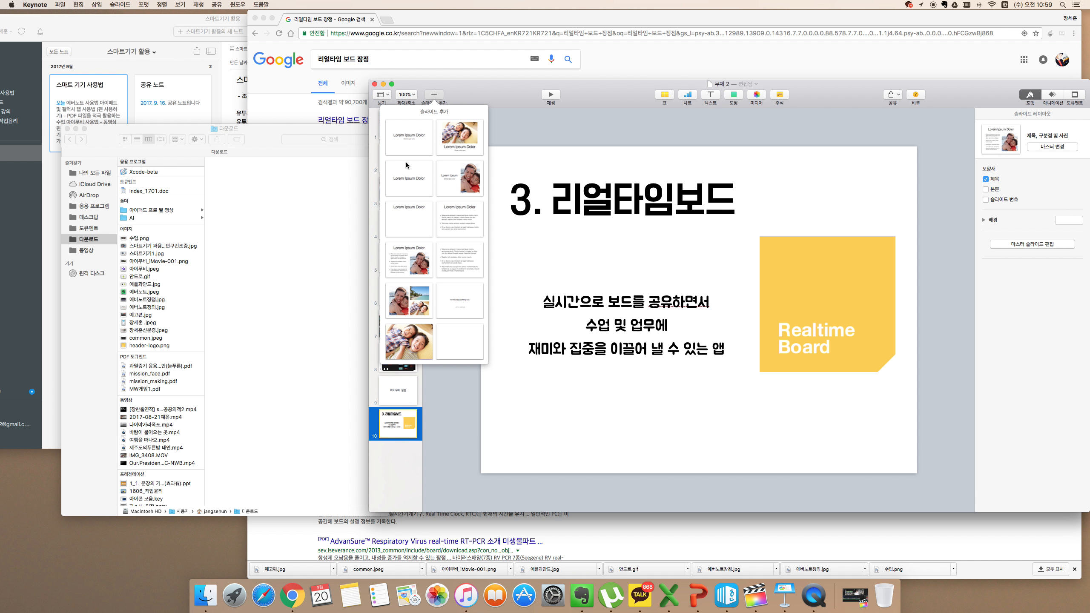
click(408, 177)
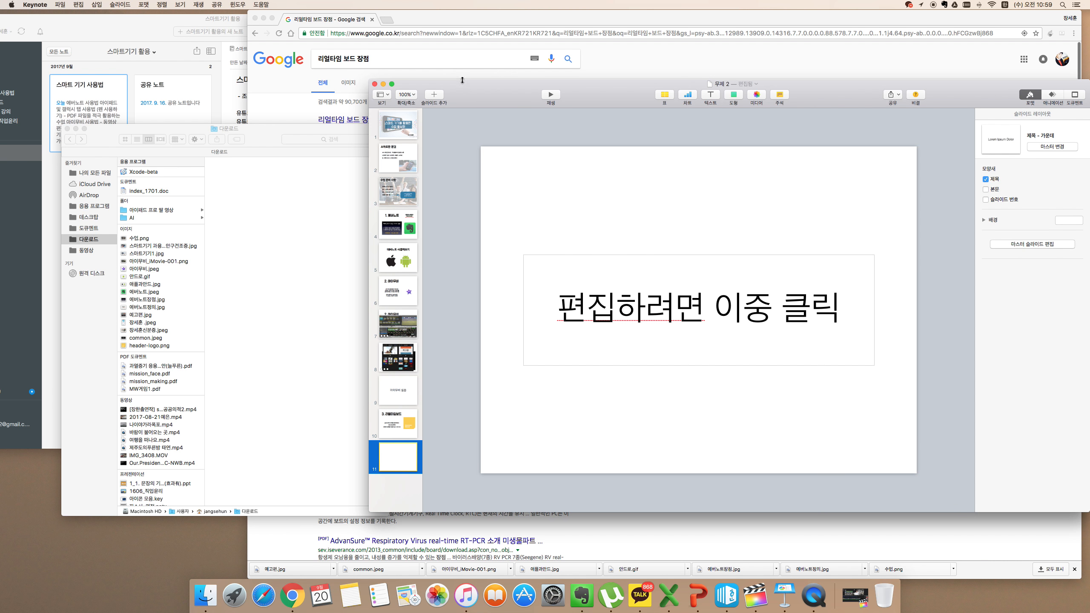
scroll(457, 74, down, 1)
click(225, 96)
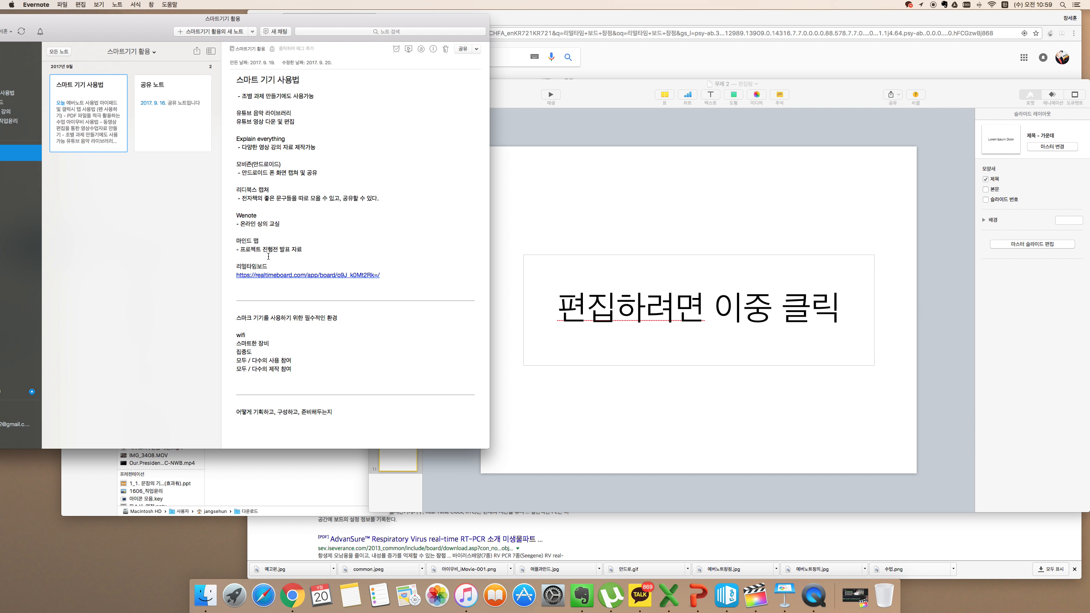
drag(380, 275, 240, 277)
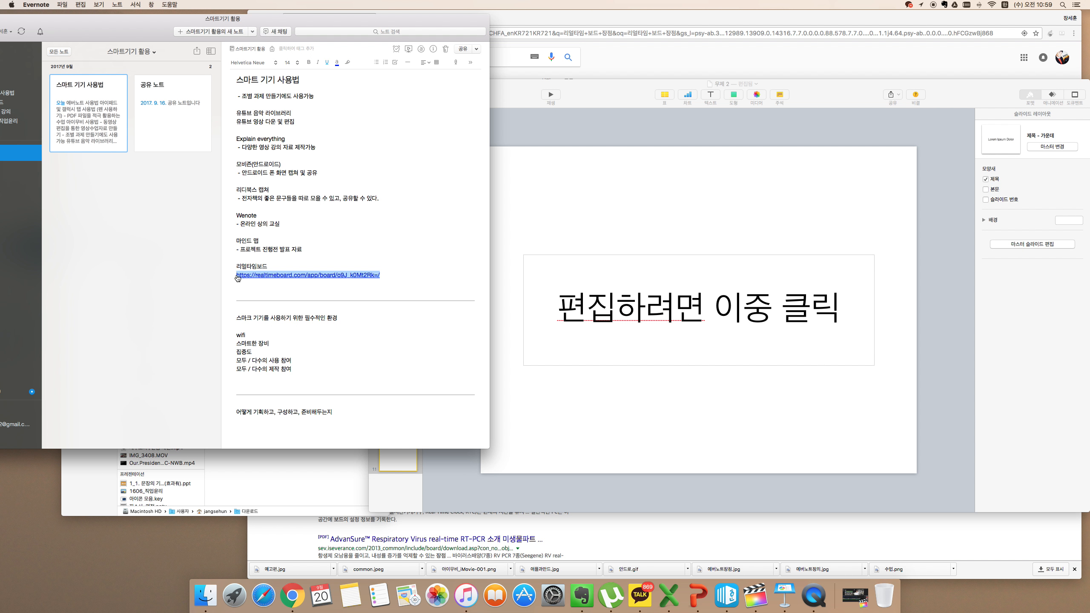
key(super+c)
click(704, 318)
double_click(704, 318)
key(super+v)
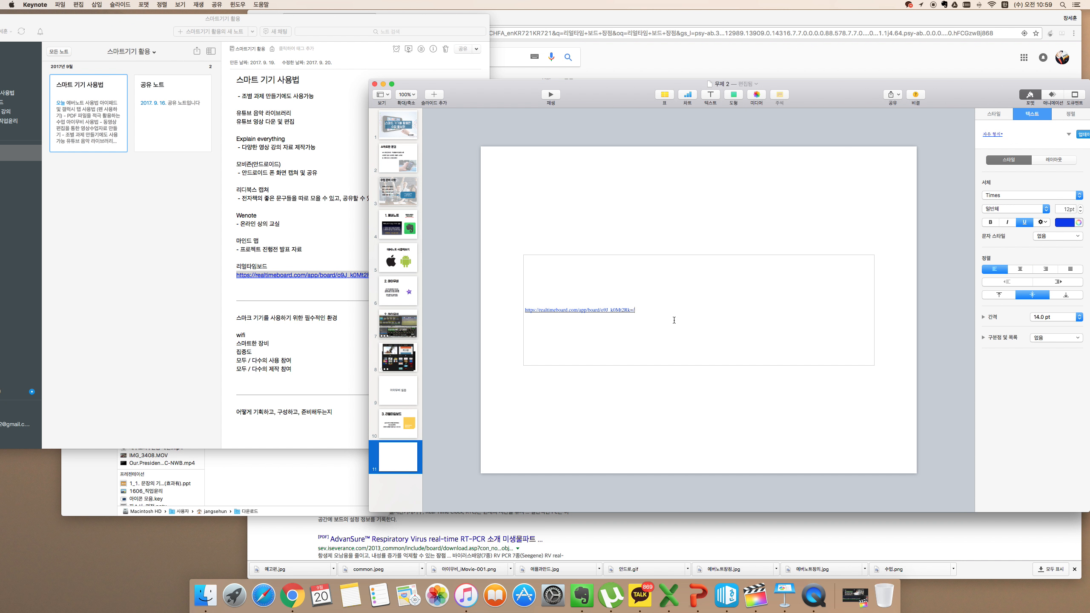
Shrink the link's text box to fit the link and place it below the middle of the slide
click(649, 206)
drag(639, 306, 685, 312)
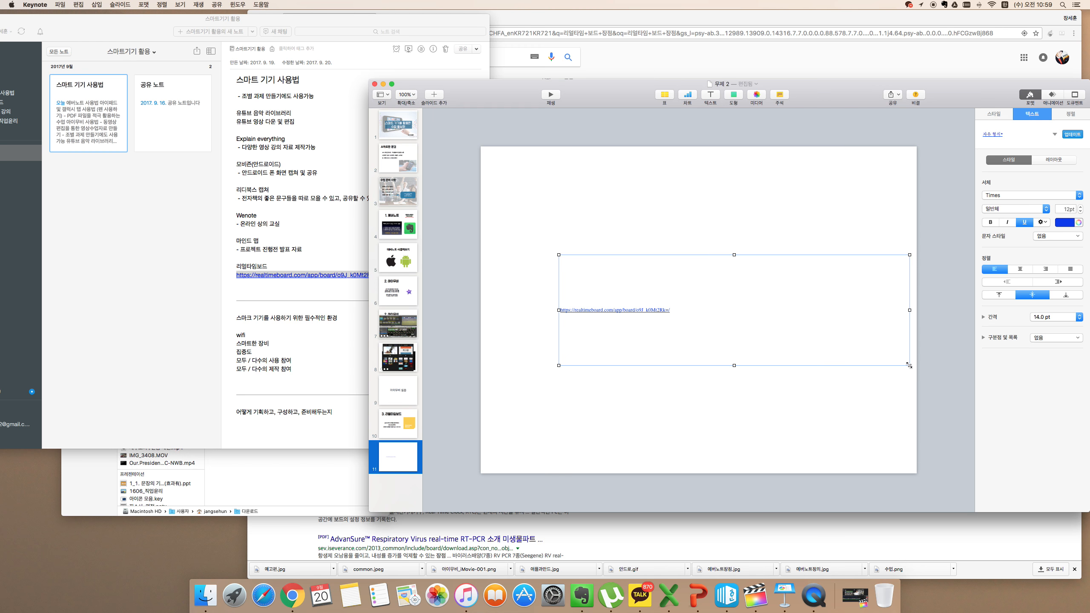
drag(909, 366, 758, 361)
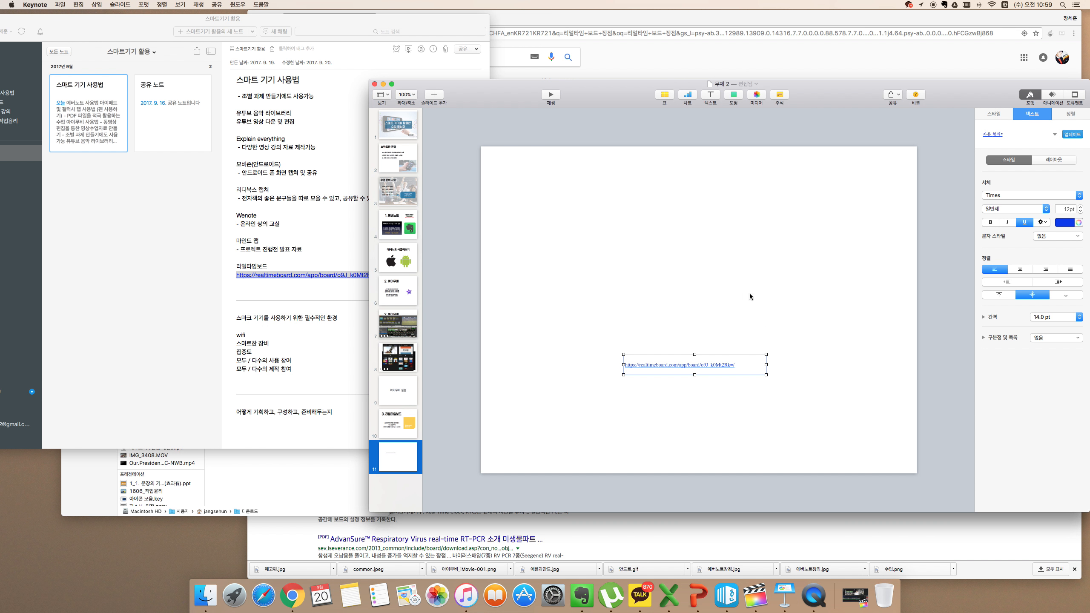
click(744, 198)
Add a text box above the link reading "리얼타임 보드 체험하면서 살펴보기"
click(712, 101)
drag(707, 308, 674, 273)
double_click(674, 275)
text(리)
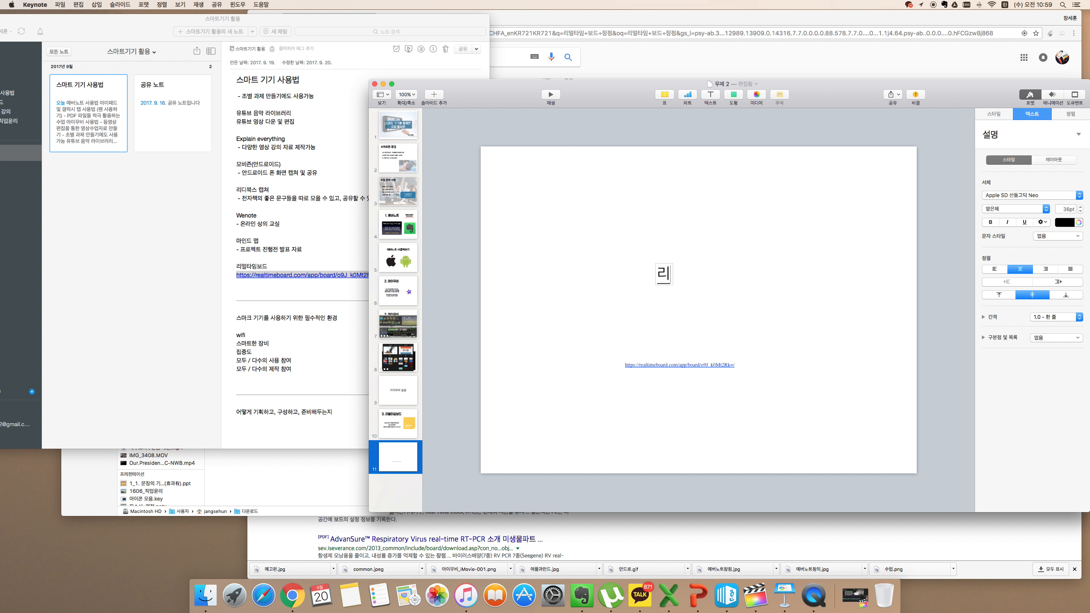
text(얼타임 보드 체험)
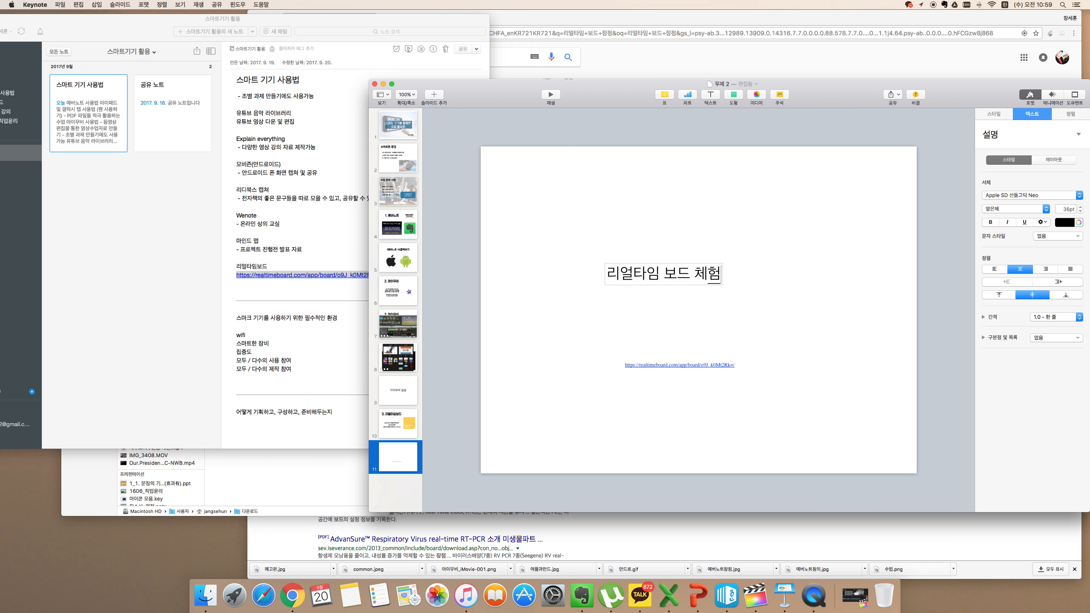
text(하면서 익히기)
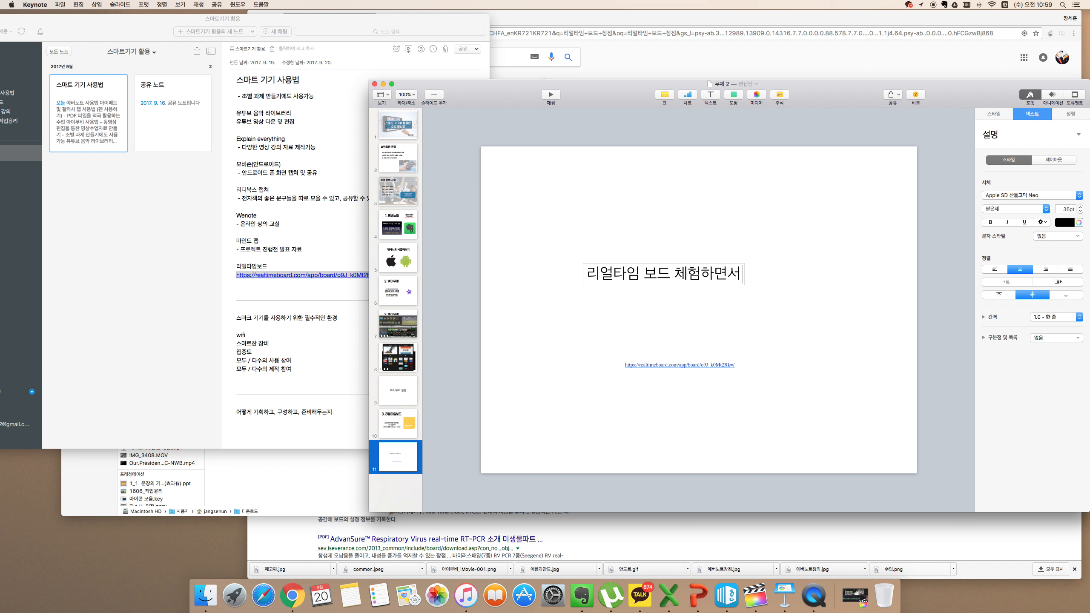
key(BackSpace)
key(BackSpace)
key(BackSpace)
key(BackSpace)
text(살펴보기)
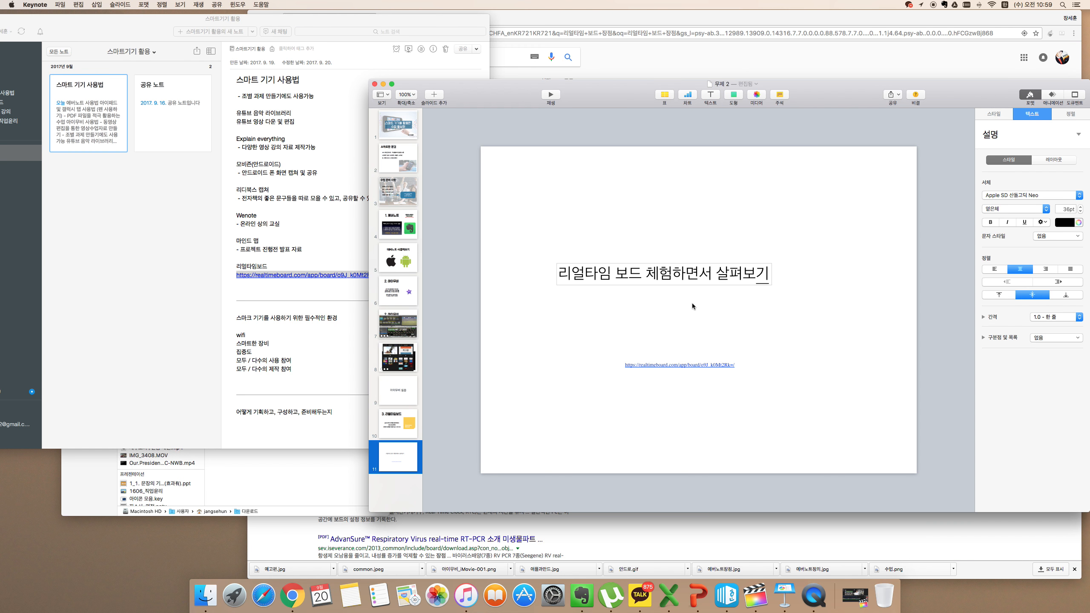
click(791, 302)
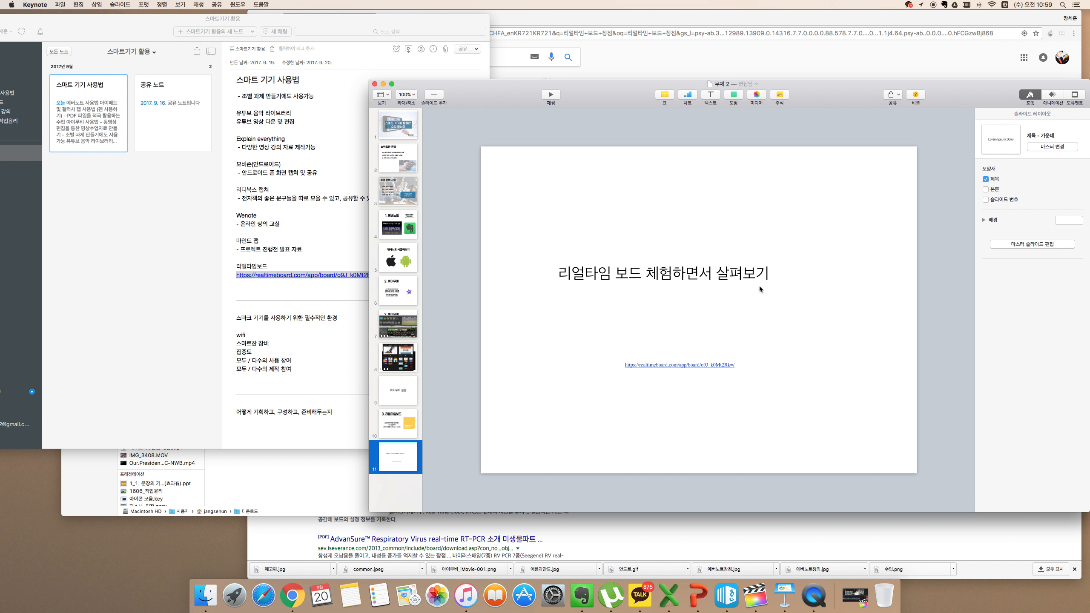
Apply the 210 콤퓨타세탁 font at 70 pt to the heading and reposition it above the link
click(759, 282)
drag(758, 278, 802, 288)
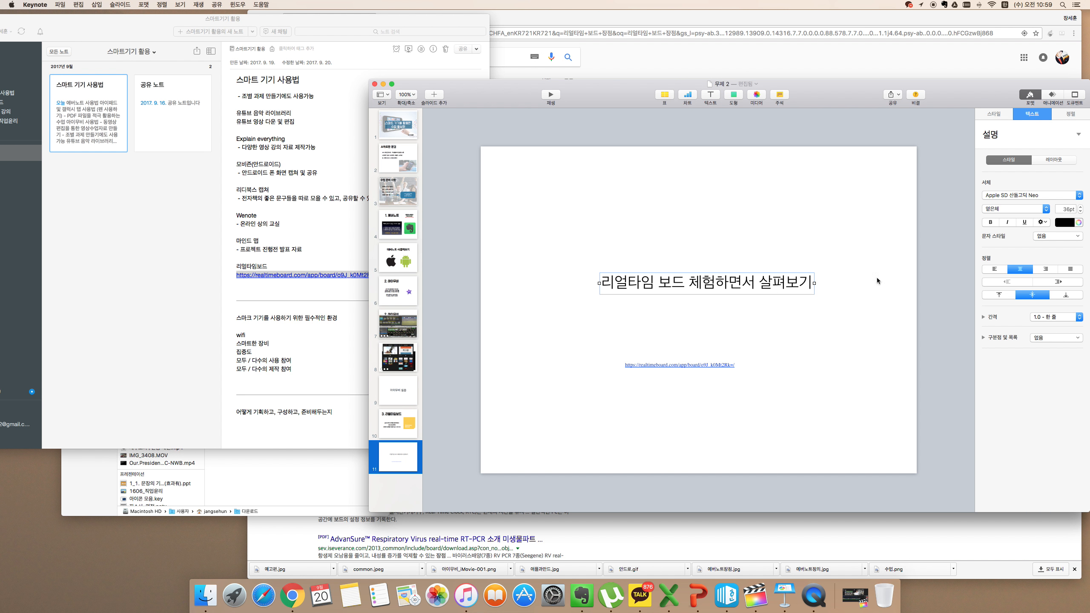
click(1046, 196)
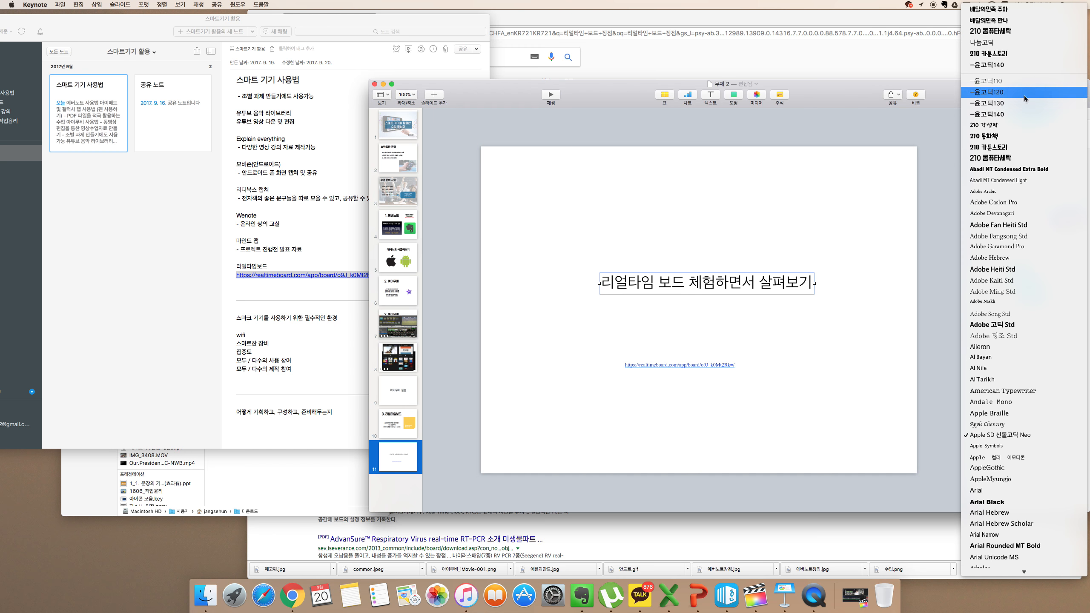
click(1022, 31)
drag(708, 284, 692, 281)
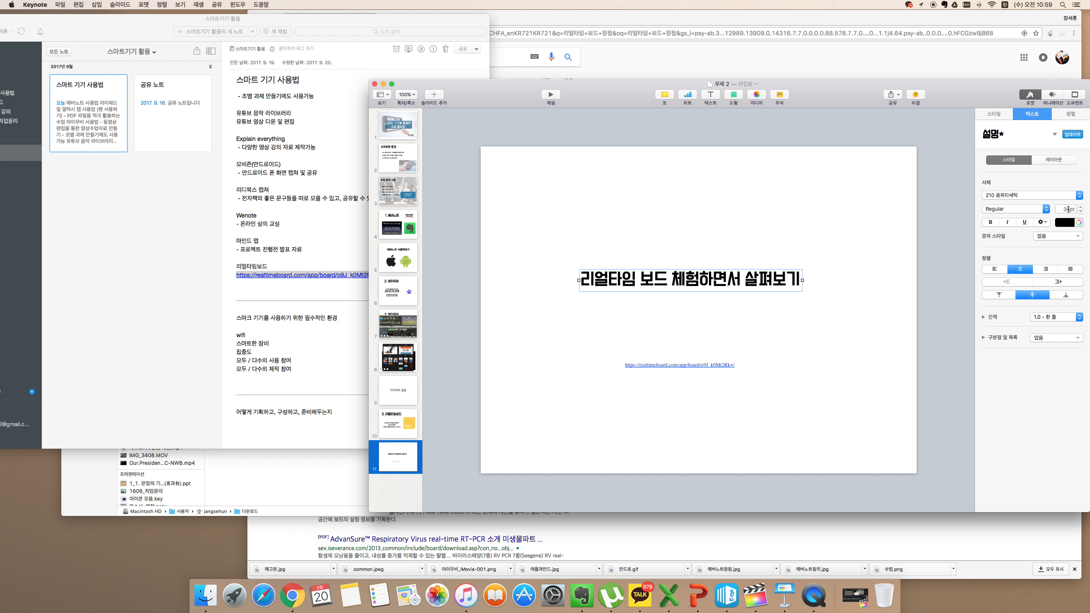
double_click(1068, 209)
text(70)
key(Return)
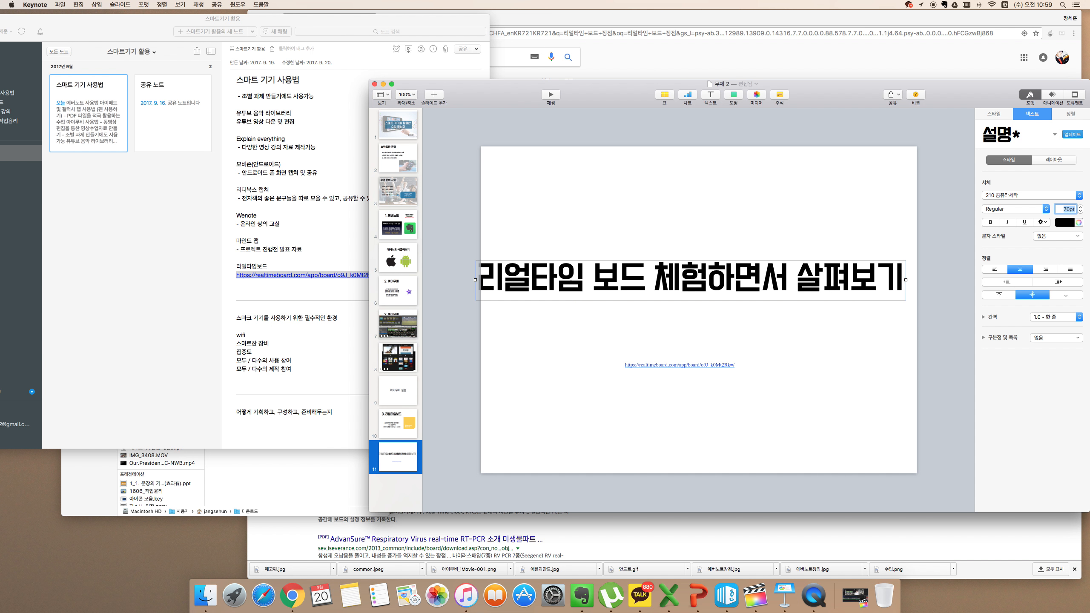
Reduce the heading's font size, centre it on the slide and move the link closer beneath it
click(1066, 210)
key(BackSpace)
text(5)
key(Return)
drag(774, 281, 783, 278)
click(767, 335)
drag(726, 365, 741, 346)
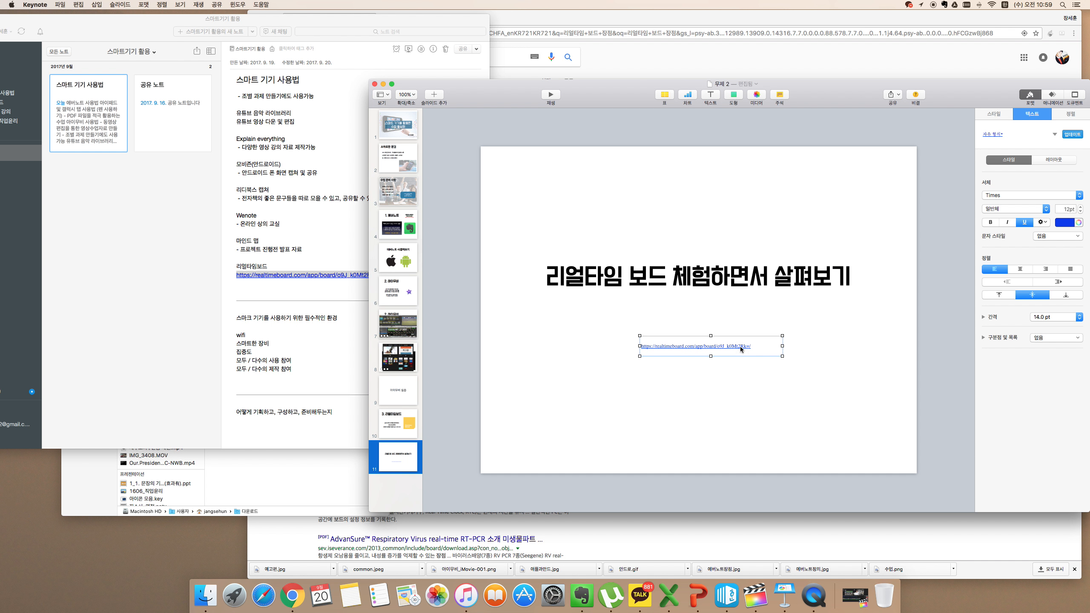
Examine the link's web page settings and its advanced text options without changing them
click(732, 362)
click(733, 346)
click(731, 348)
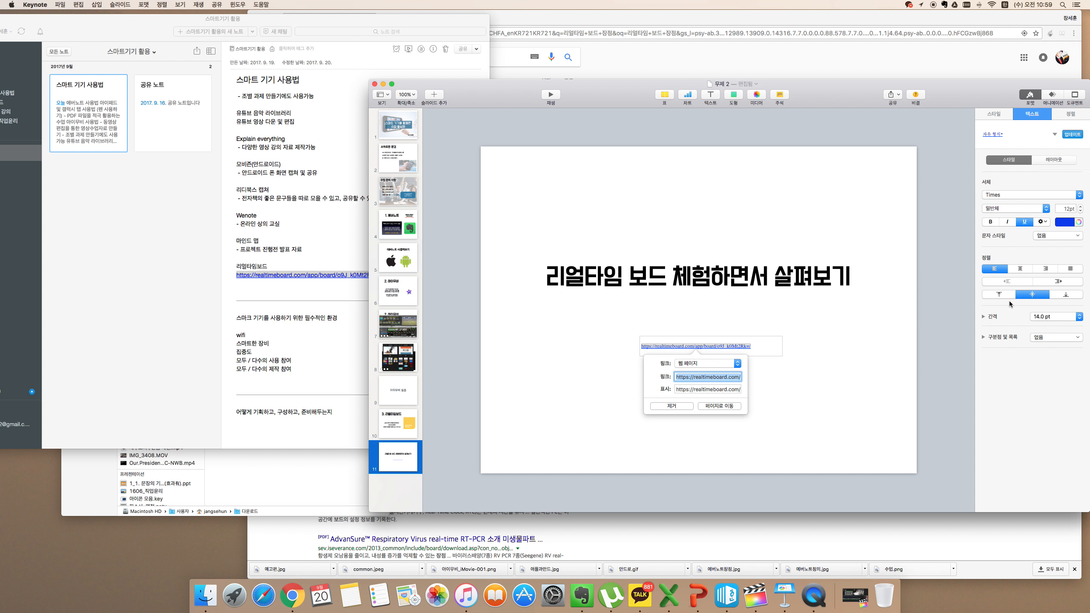
click(1042, 222)
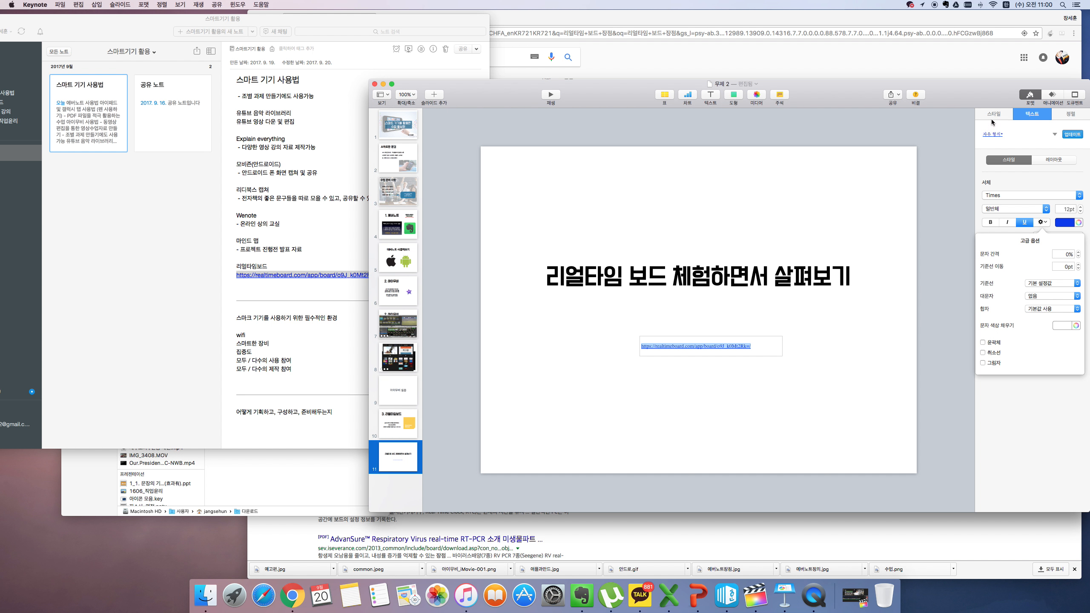
click(603, 164)
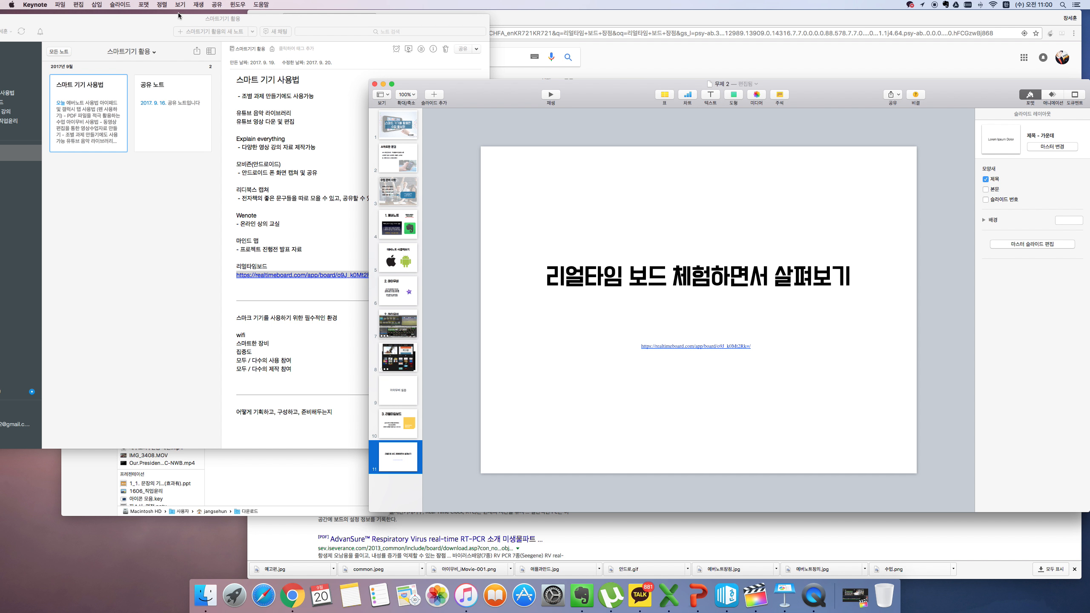
click(60, 5)
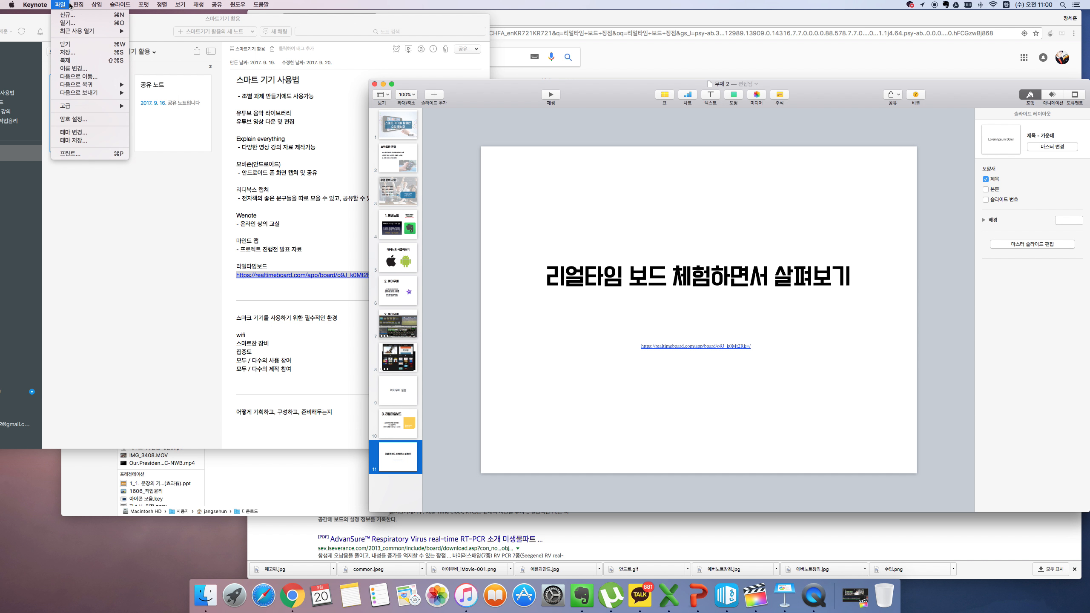
mouse_move(77, 5)
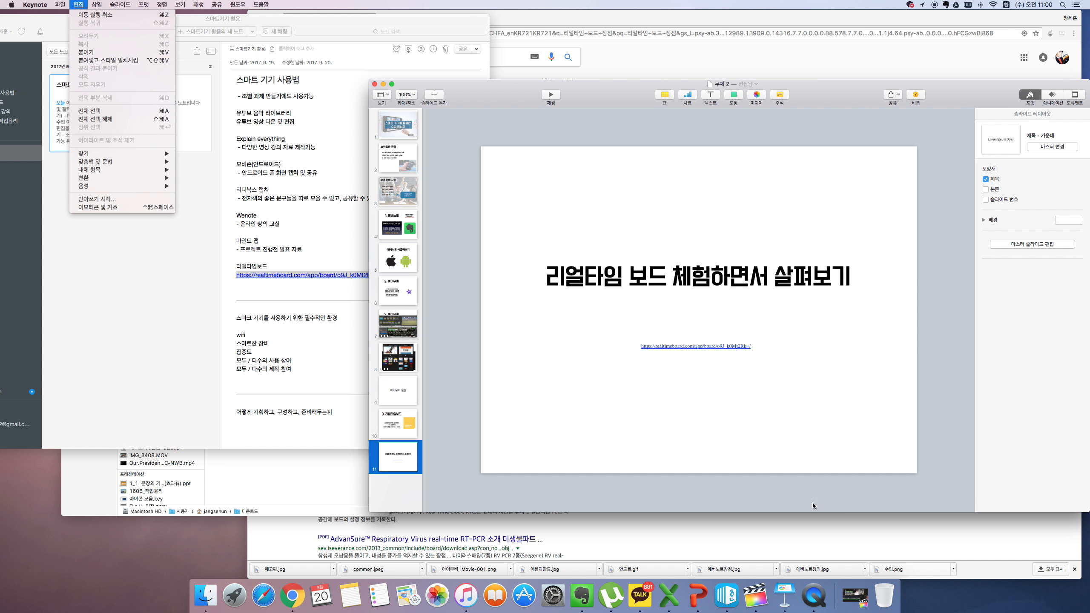
click(818, 462)
triple_click(757, 349)
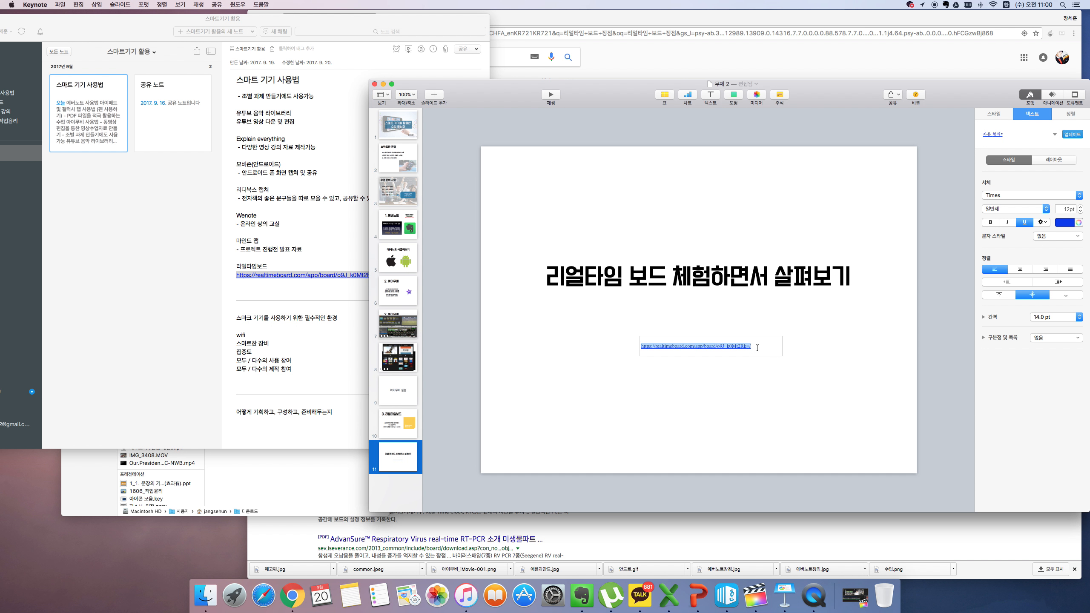
right_click(745, 351)
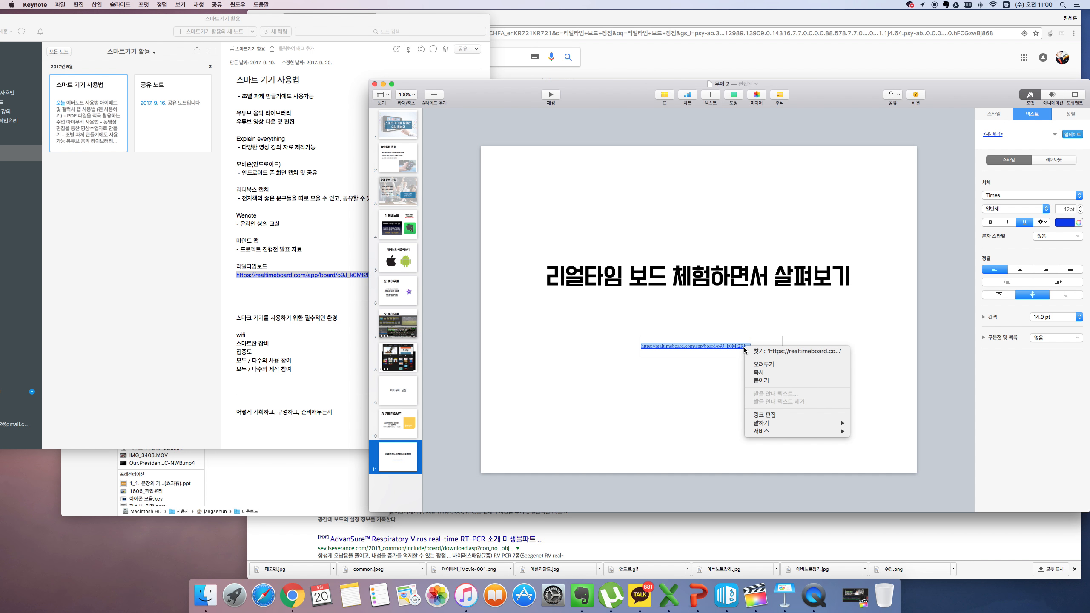
click(772, 415)
click(659, 229)
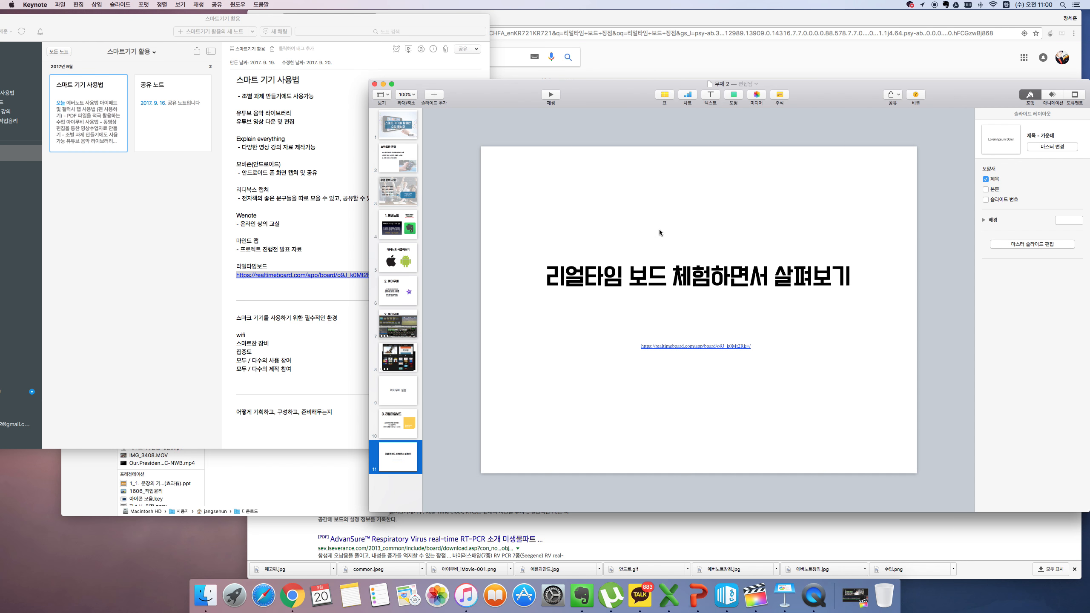
Play the presentation from the current slide and follow the link to the RealtimeBoard board in Chrome
click(552, 95)
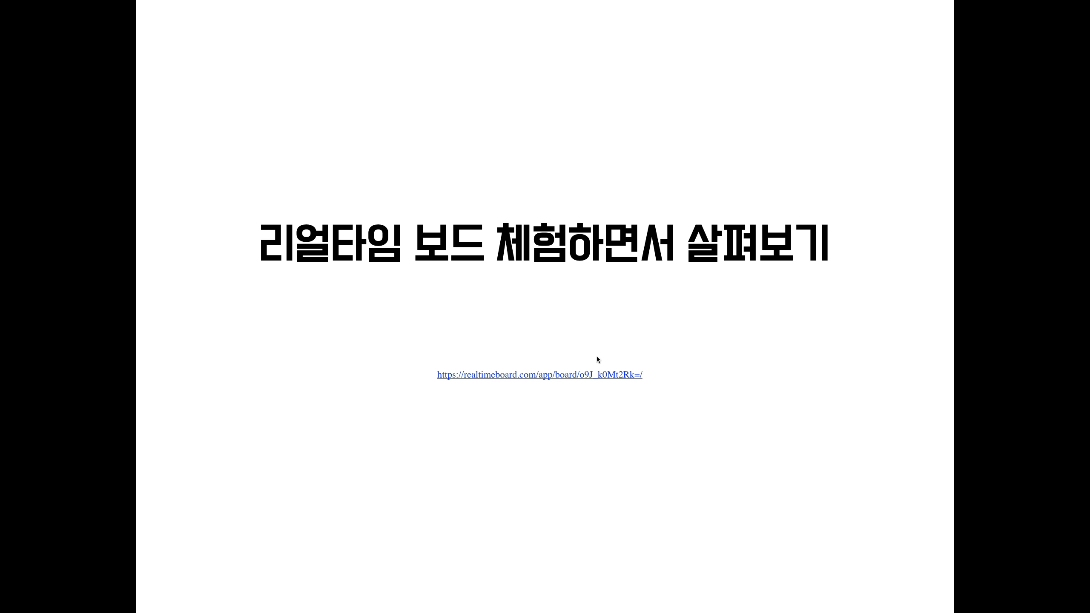
click(583, 376)
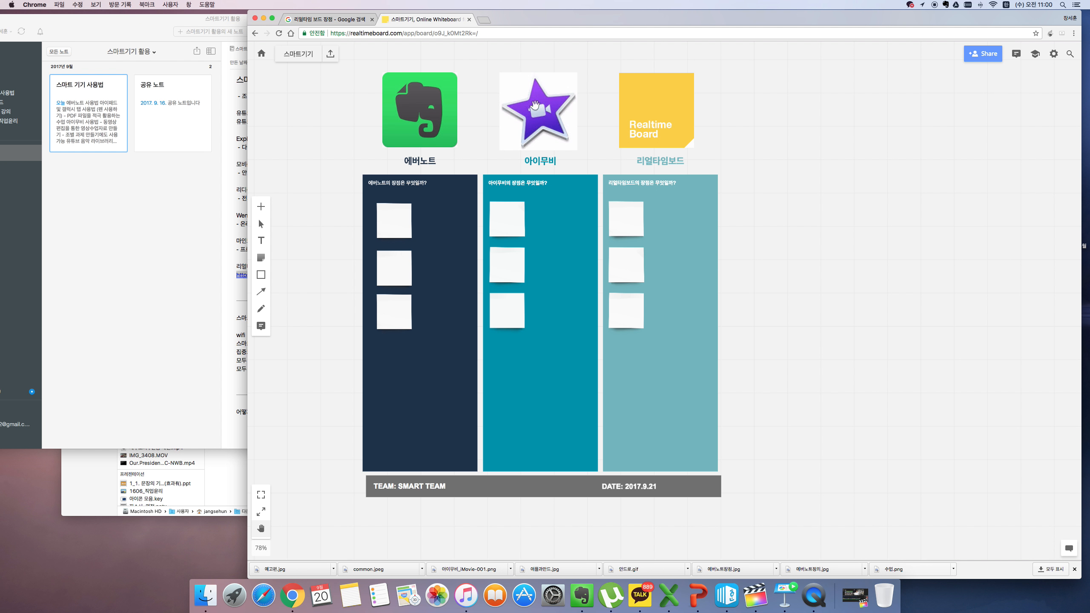
Open the Chrome Web Store from the Chrome apps page in a new tab and browse its extensions
click(488, 20)
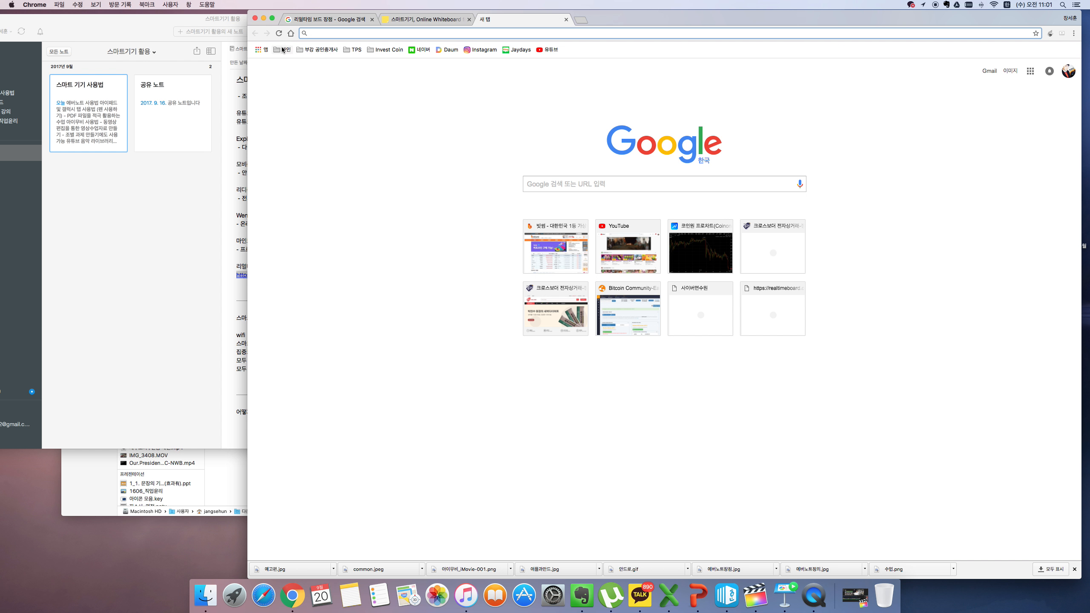
click(261, 51)
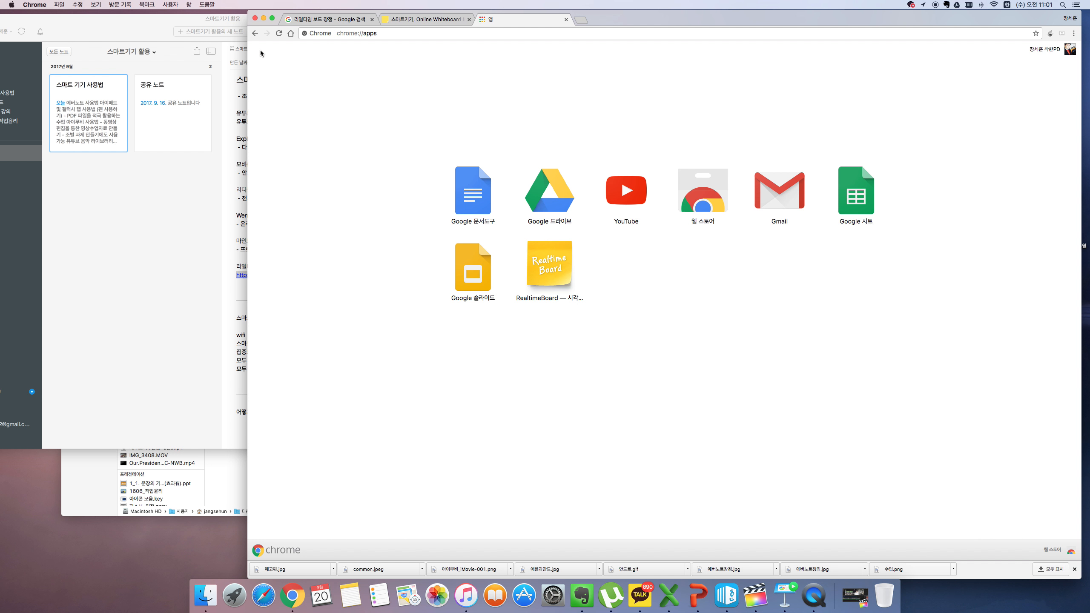
click(700, 206)
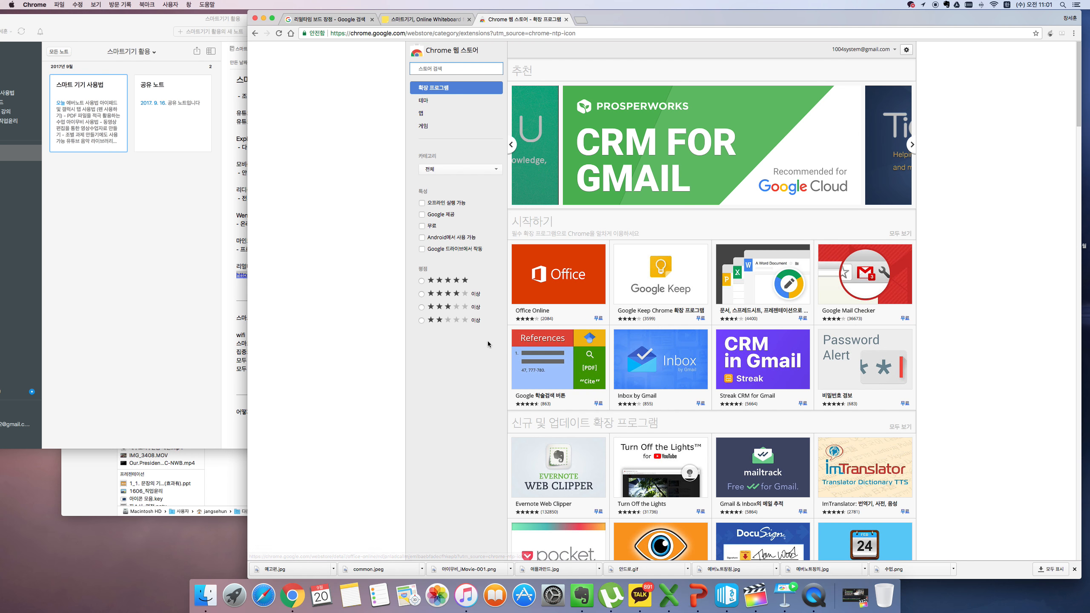
scroll(658, 336, down, 1)
scroll(658, 336, down, 15)
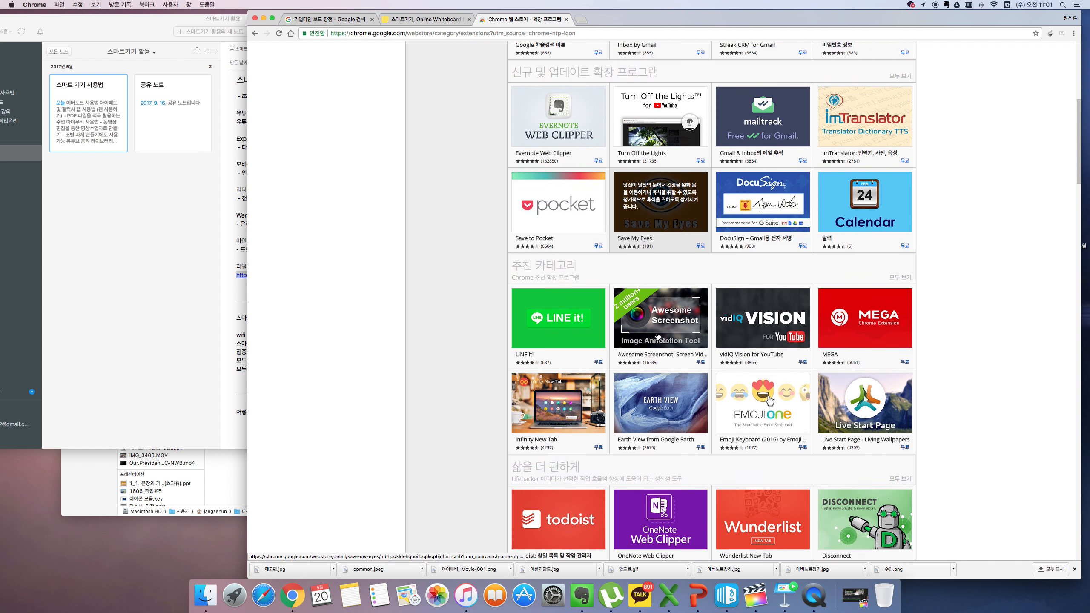
scroll(769, 148, down, 7)
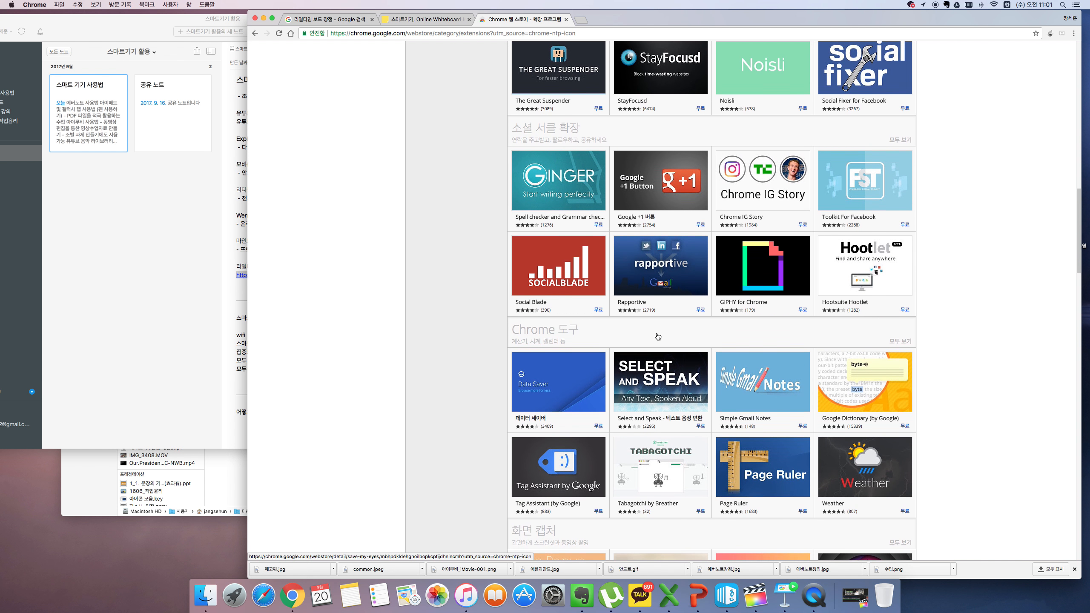
Close the Chrome Web Store tab and open the sharing options of the 스마트기기 board
scroll(607, 244, up, 20)
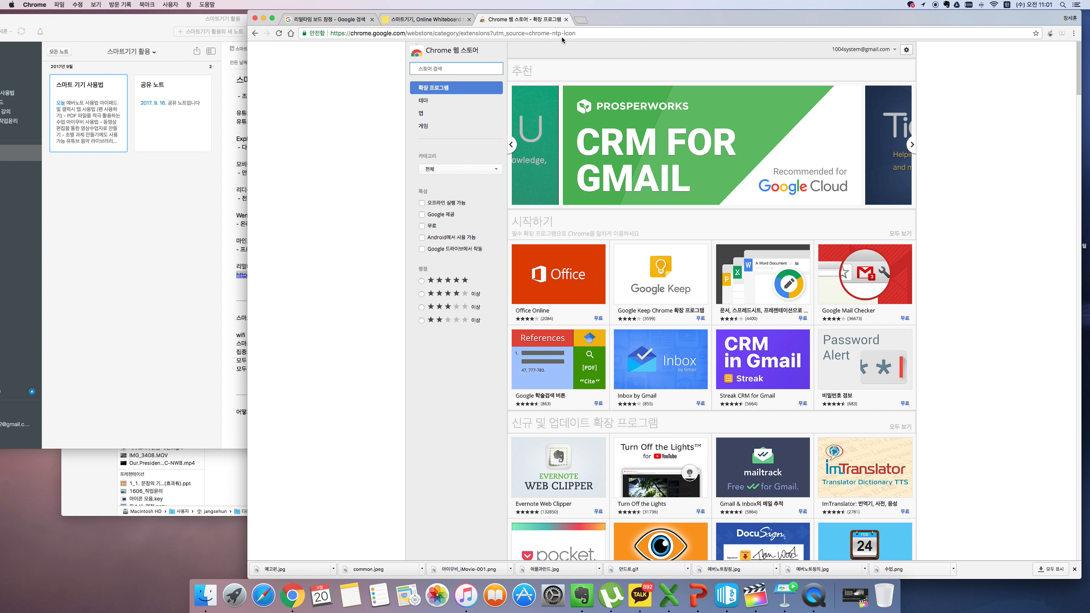
click(566, 20)
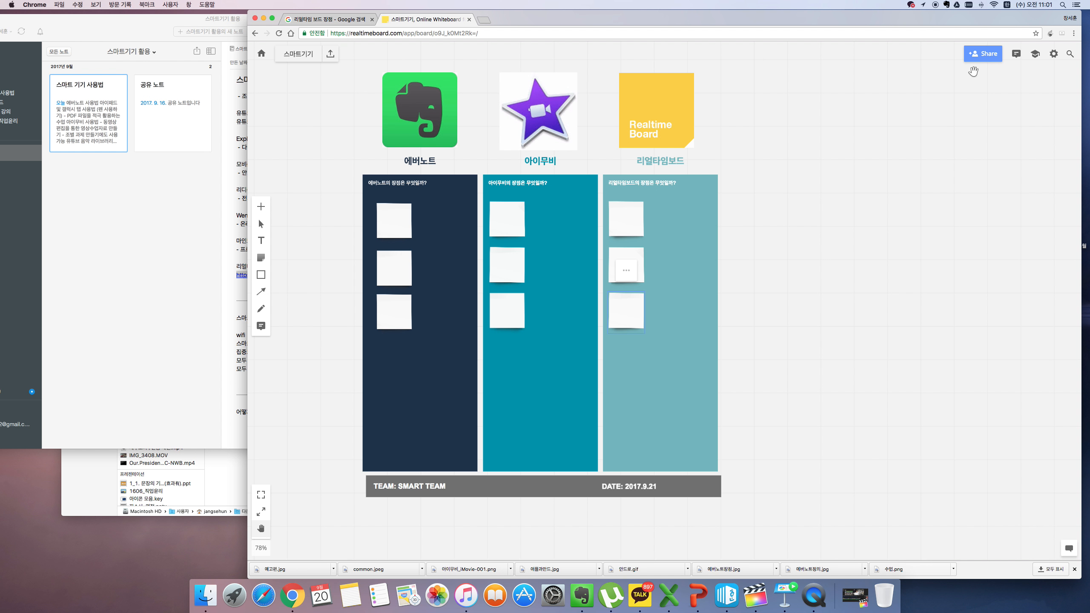
click(981, 61)
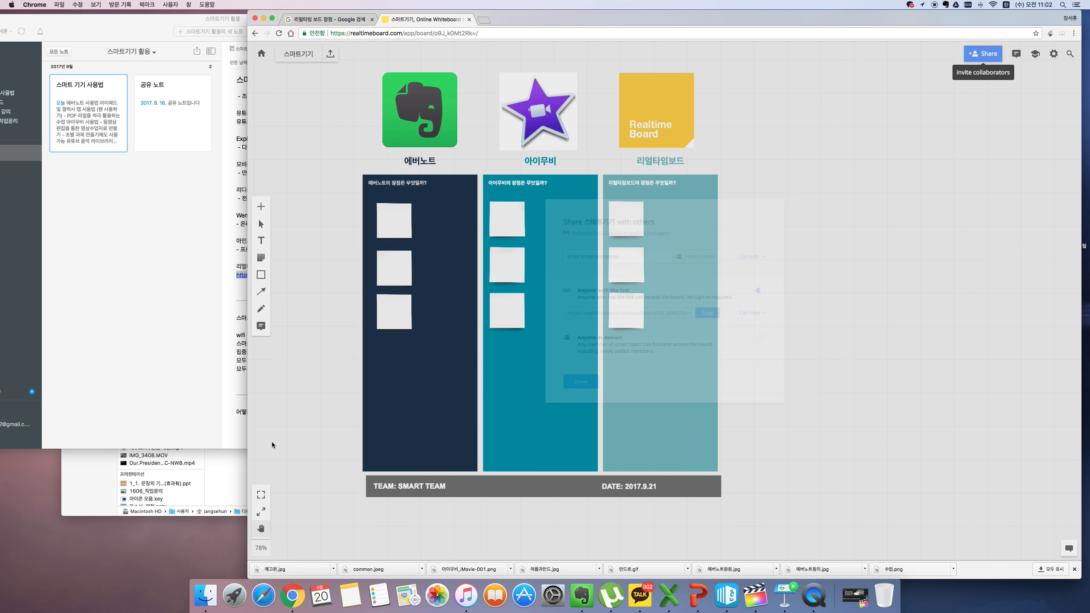
Switch to Keynote, end the slideshow and add a centred-title slide at the end reading "감사합니다."
click(786, 595)
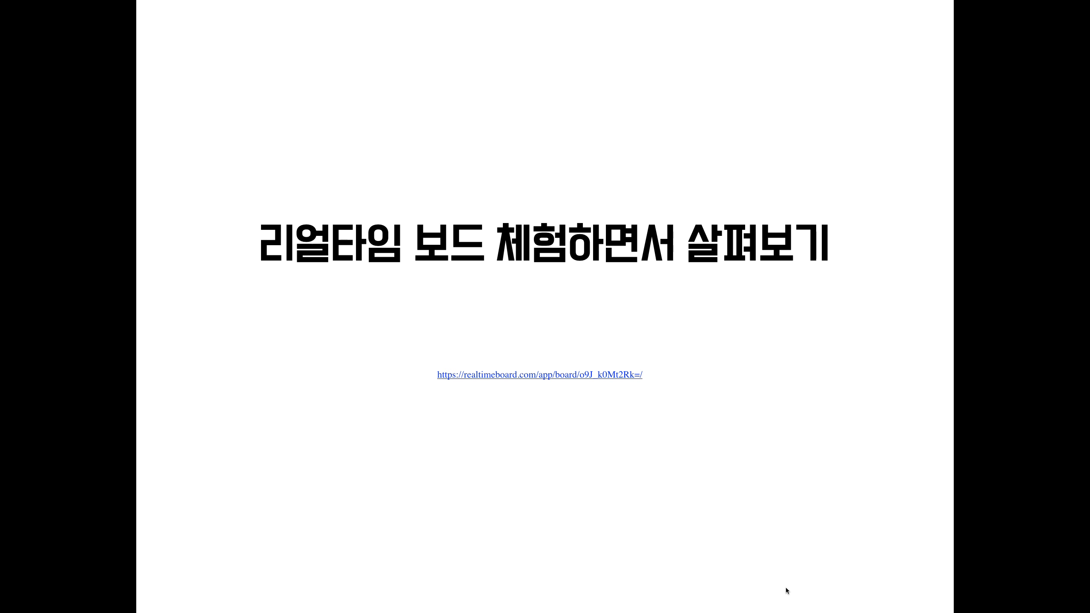
key(Escape)
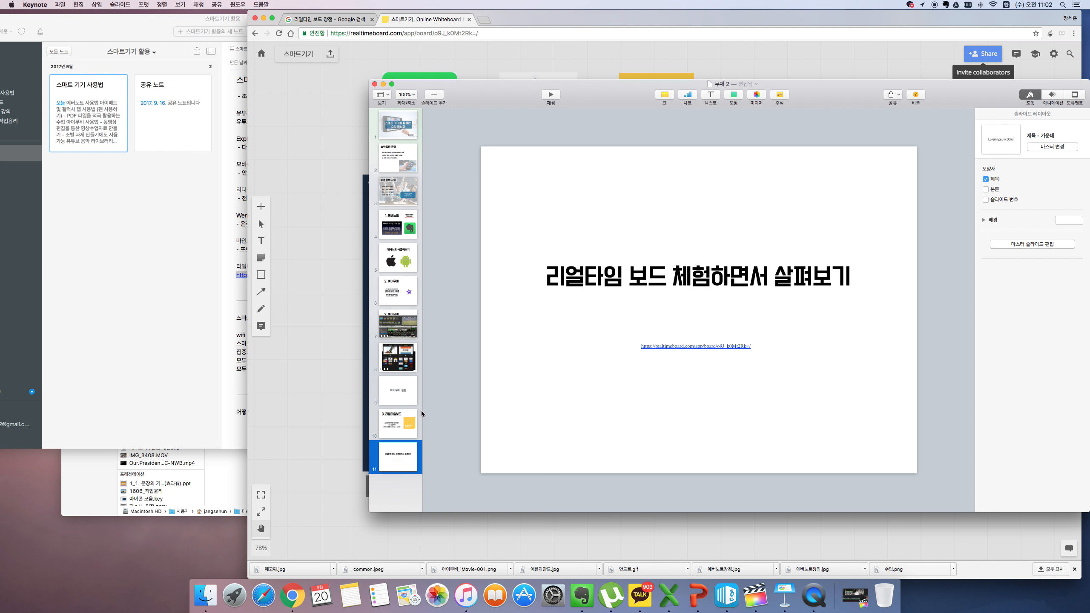
click(434, 95)
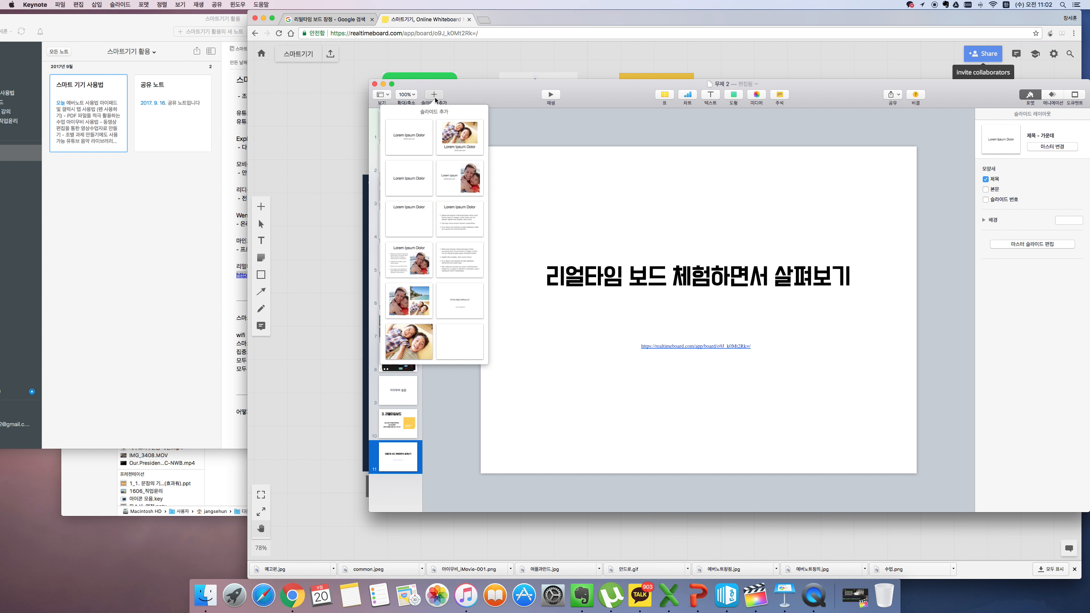
click(424, 173)
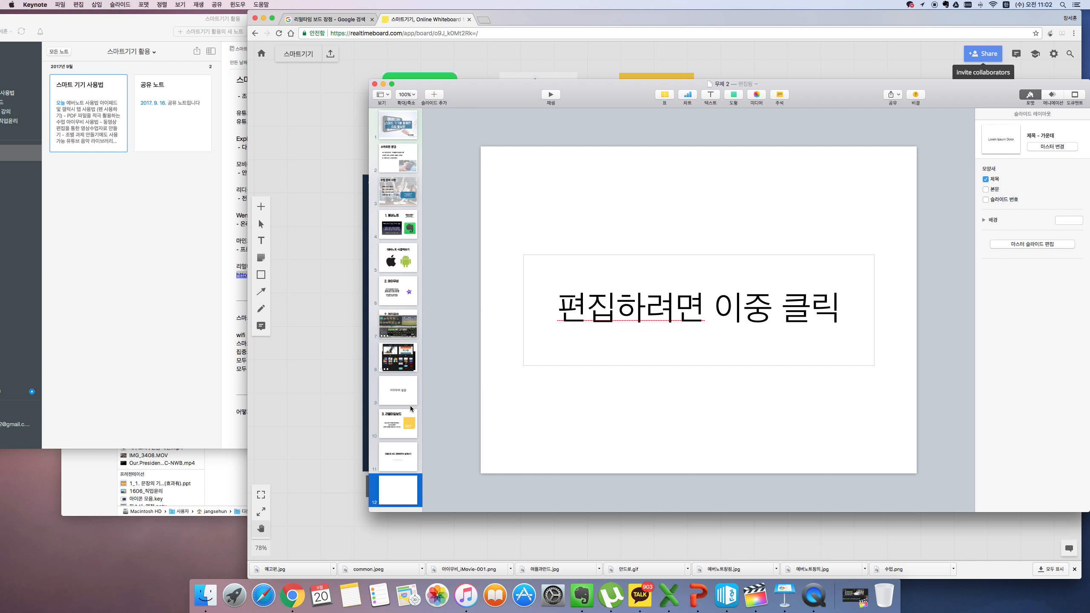
double_click(672, 309)
text(감사합니다.)
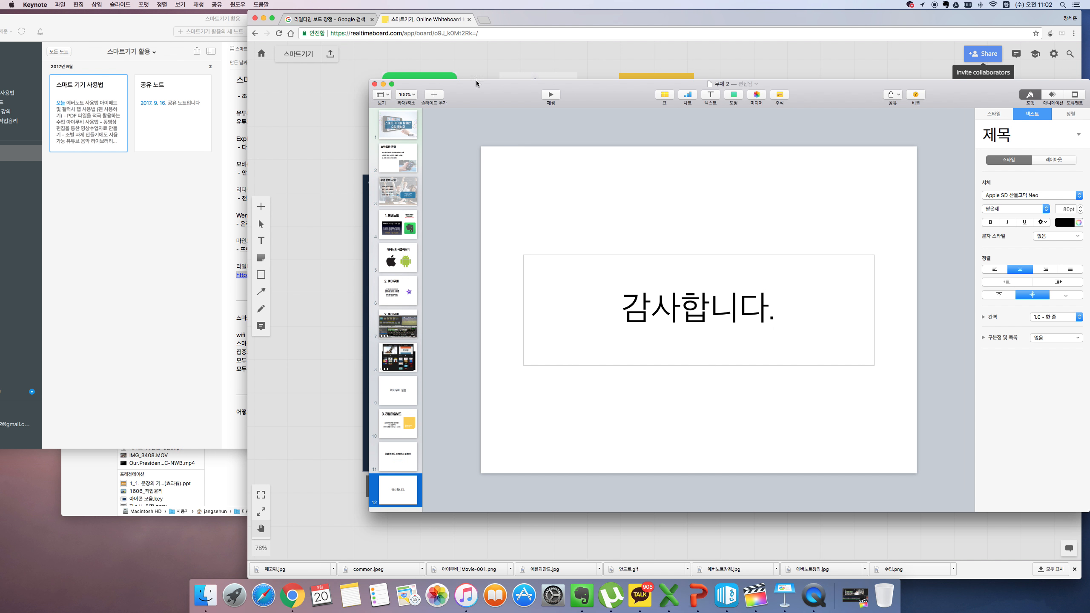
Switch back to Chrome and force it to quit
click(501, 27)
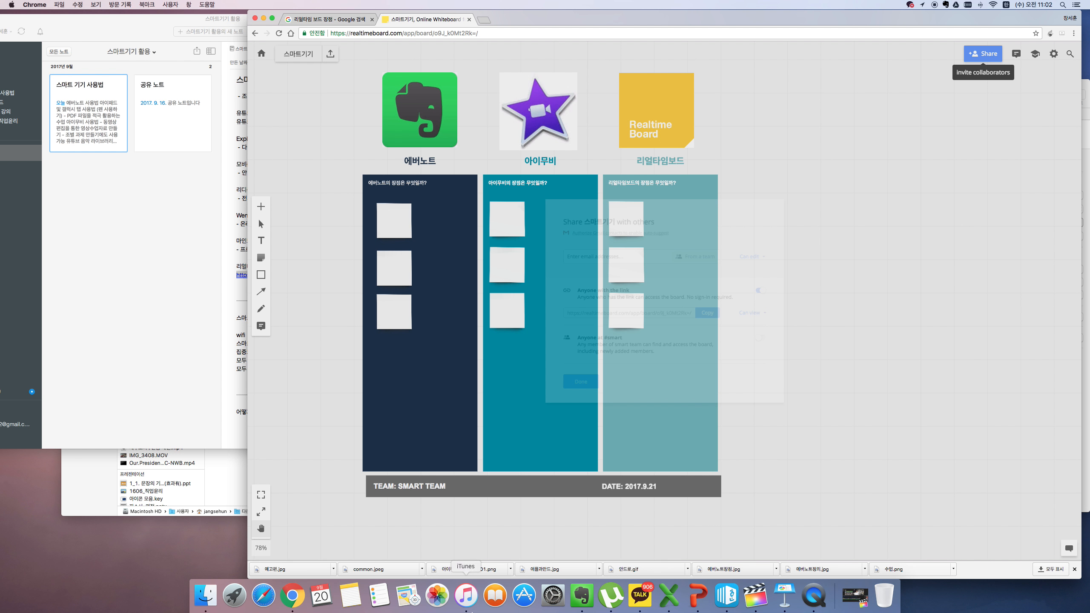
right_click(293, 596)
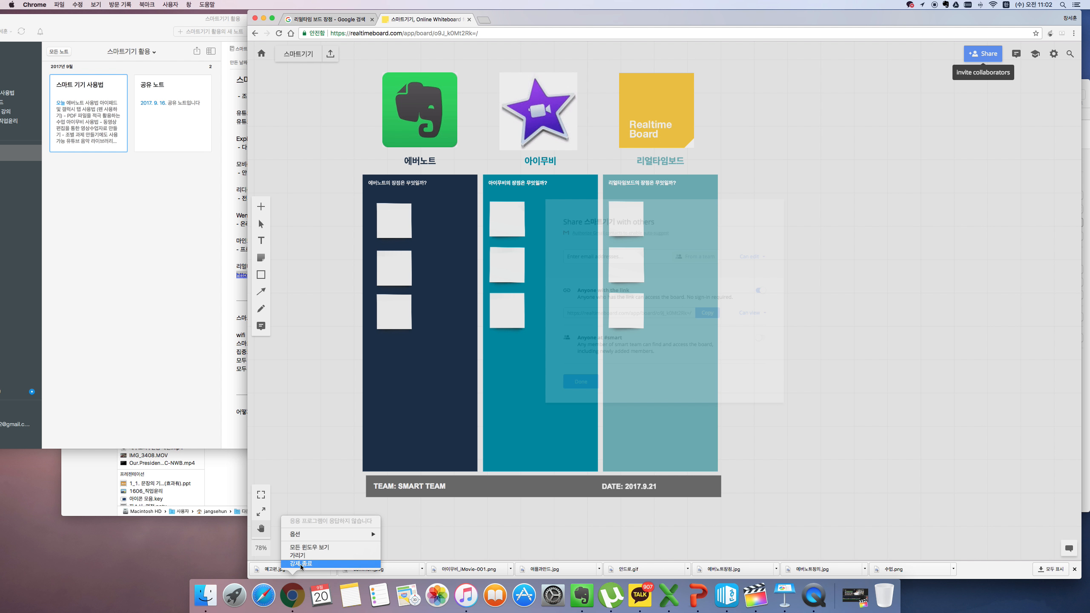
click(299, 565)
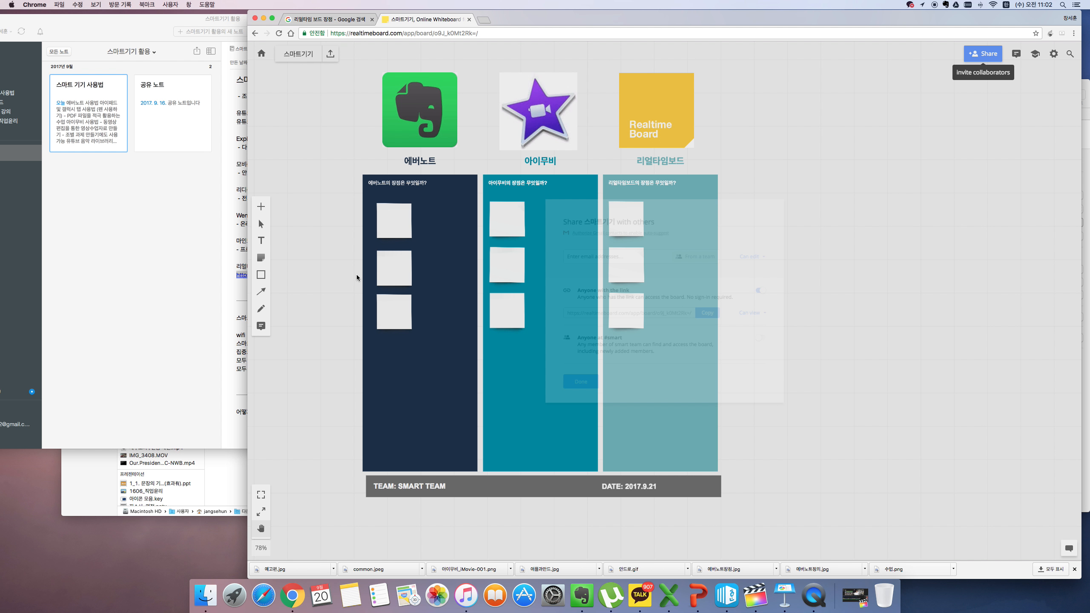